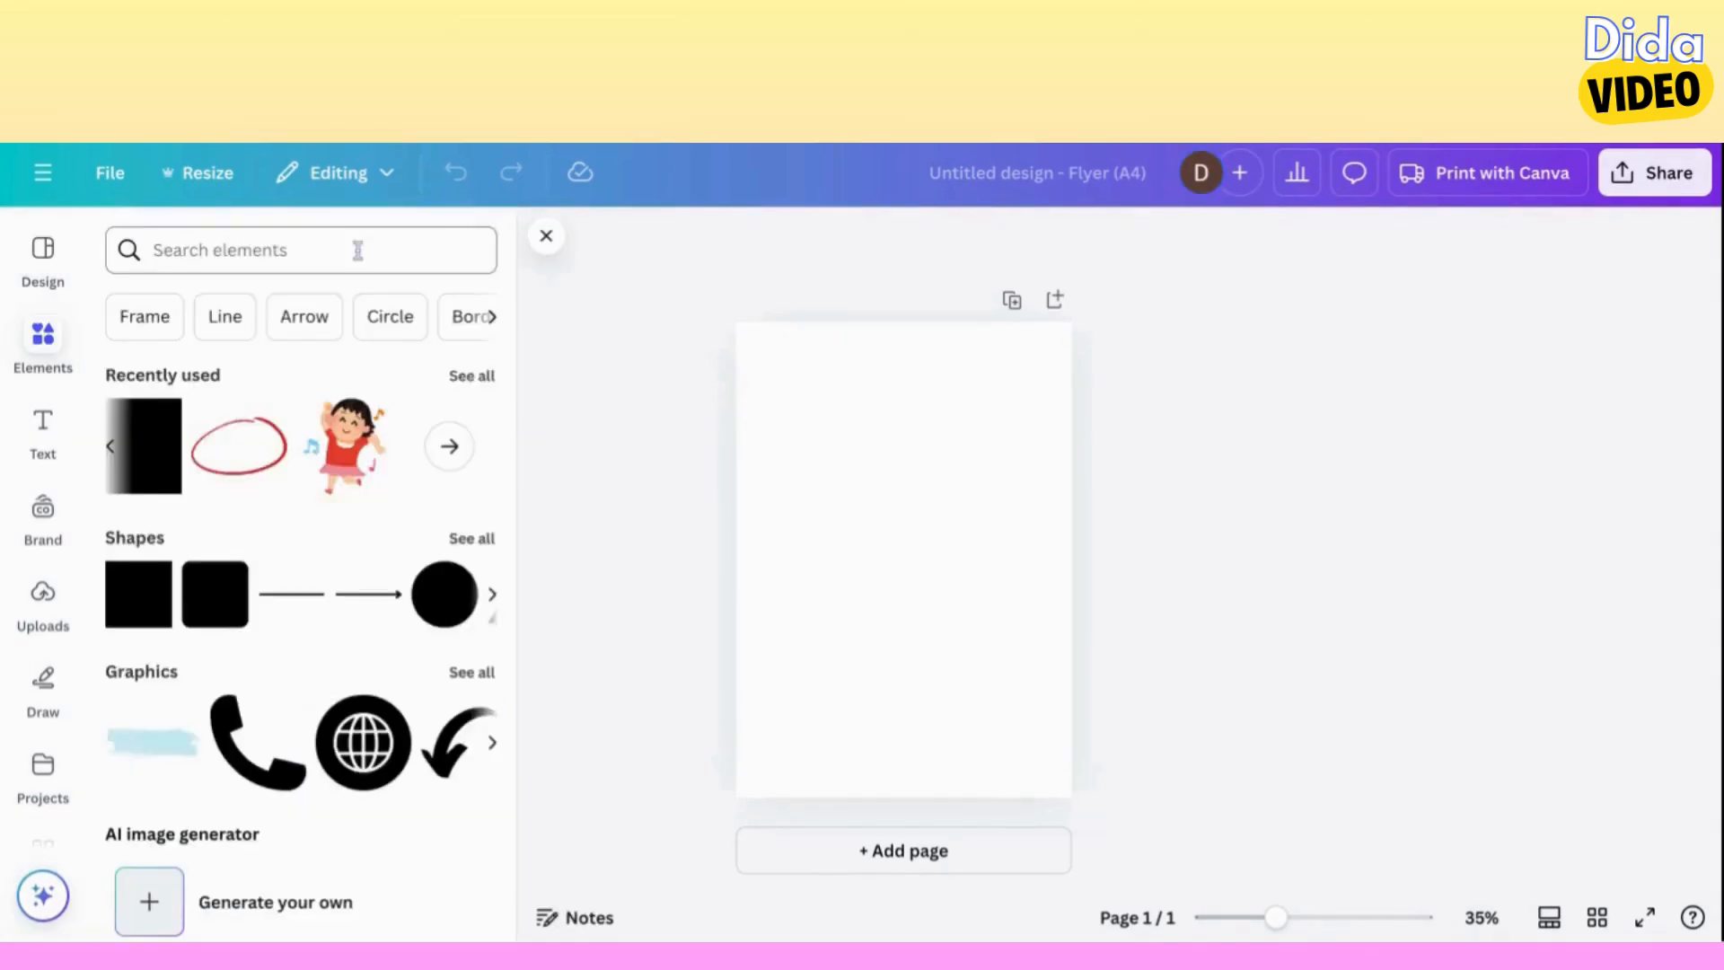
Search the elements library for "princess coloring pages" and limit the results to graphics.
left_click(358, 248)
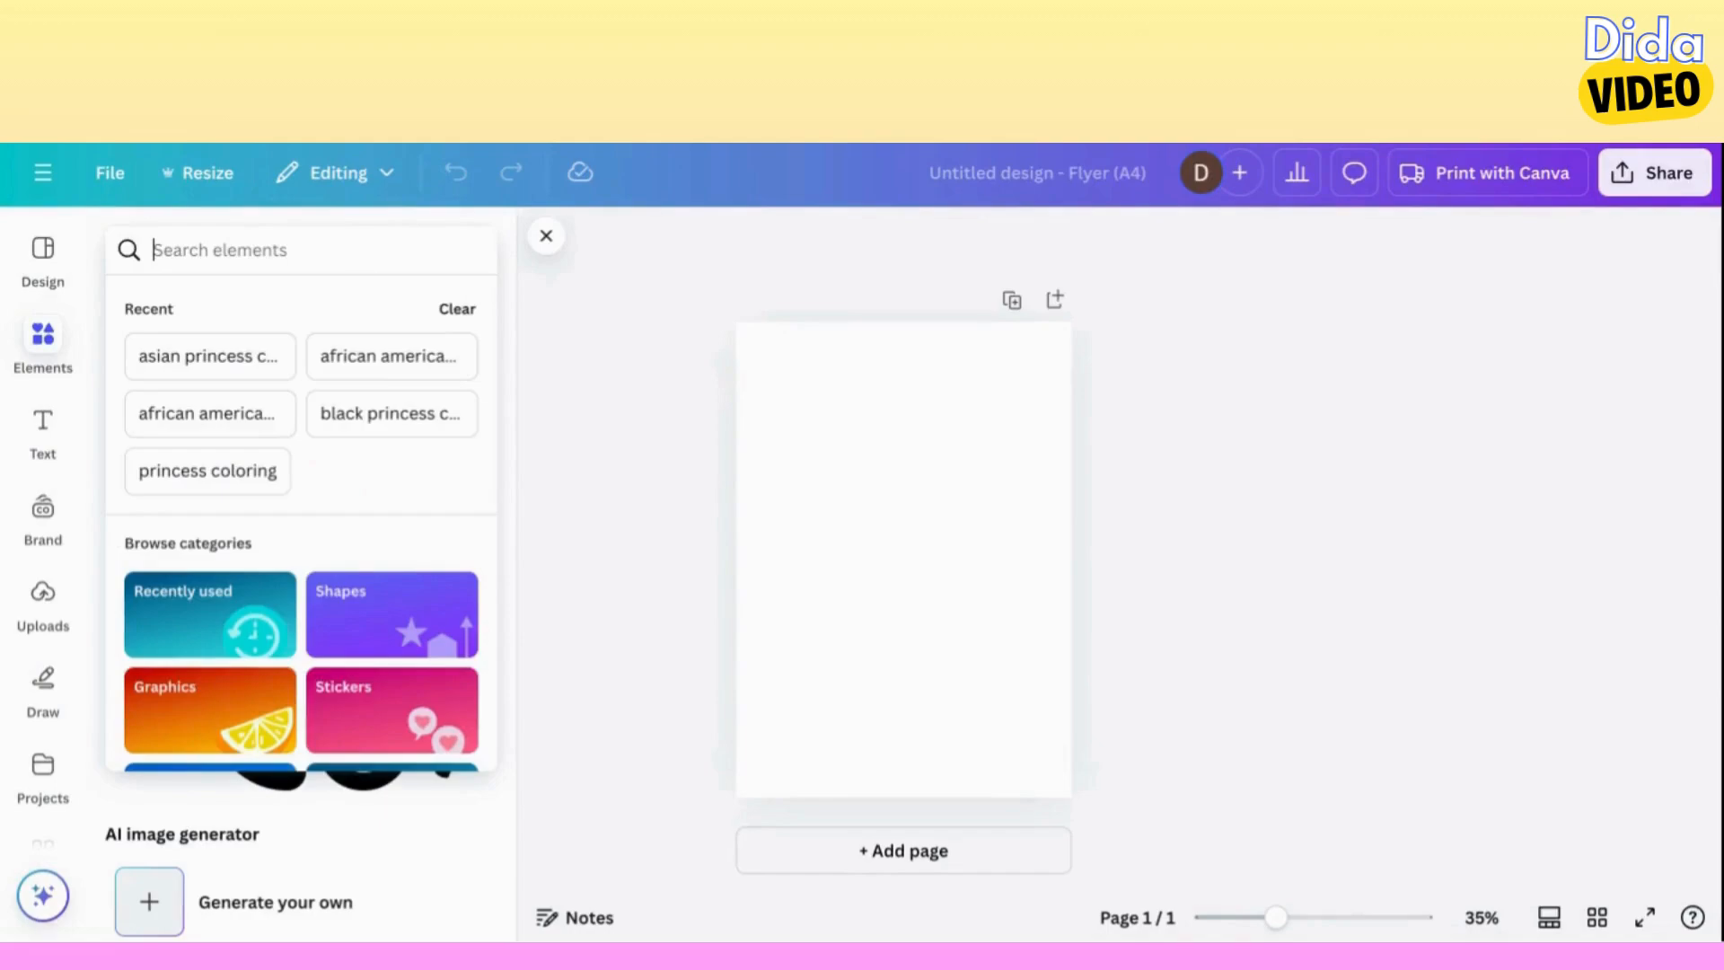
type("princess col")
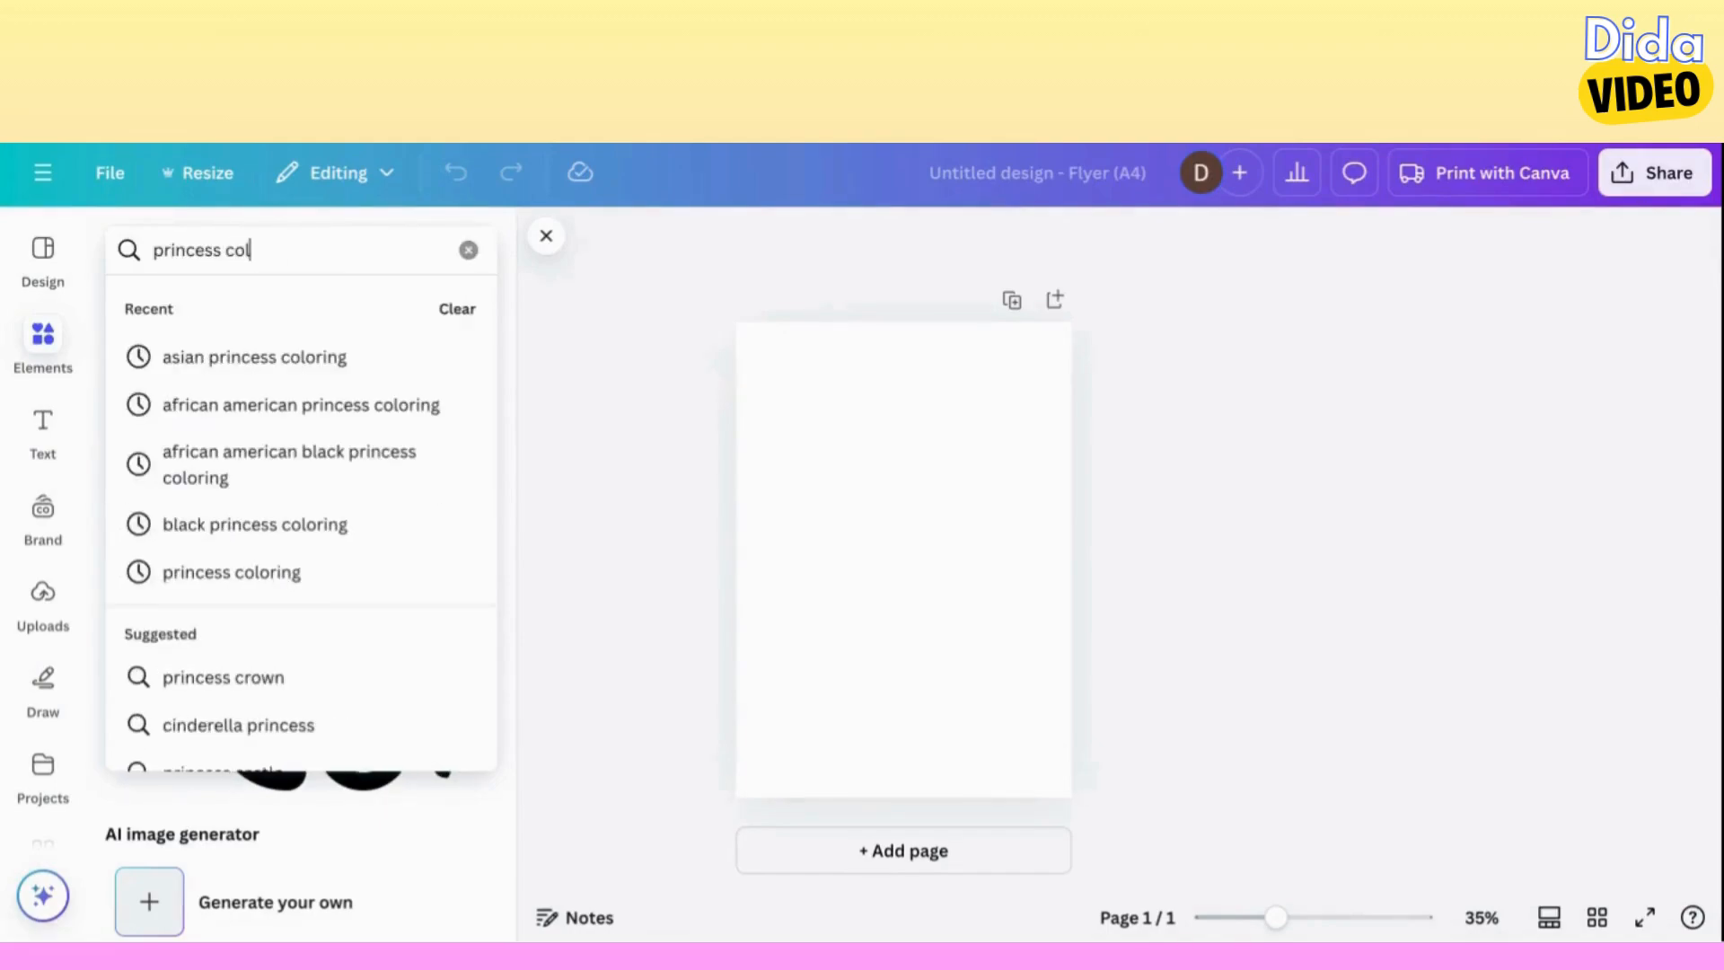
type("oring pages")
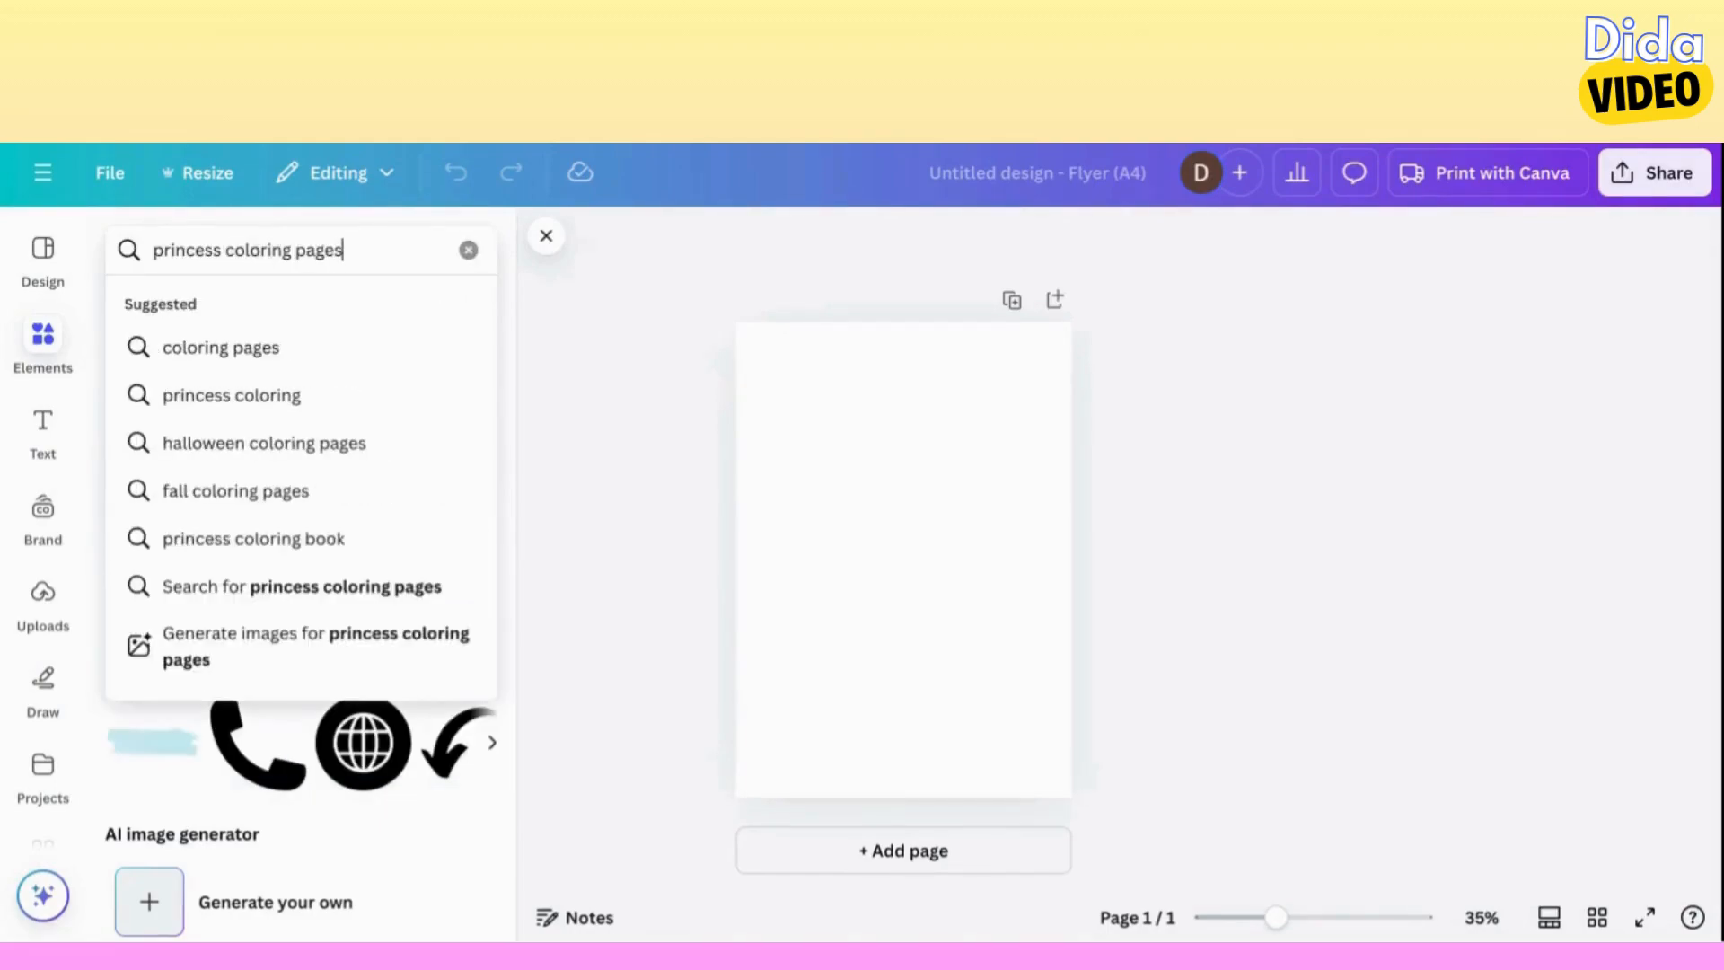
key("Return")
left_click(204, 310)
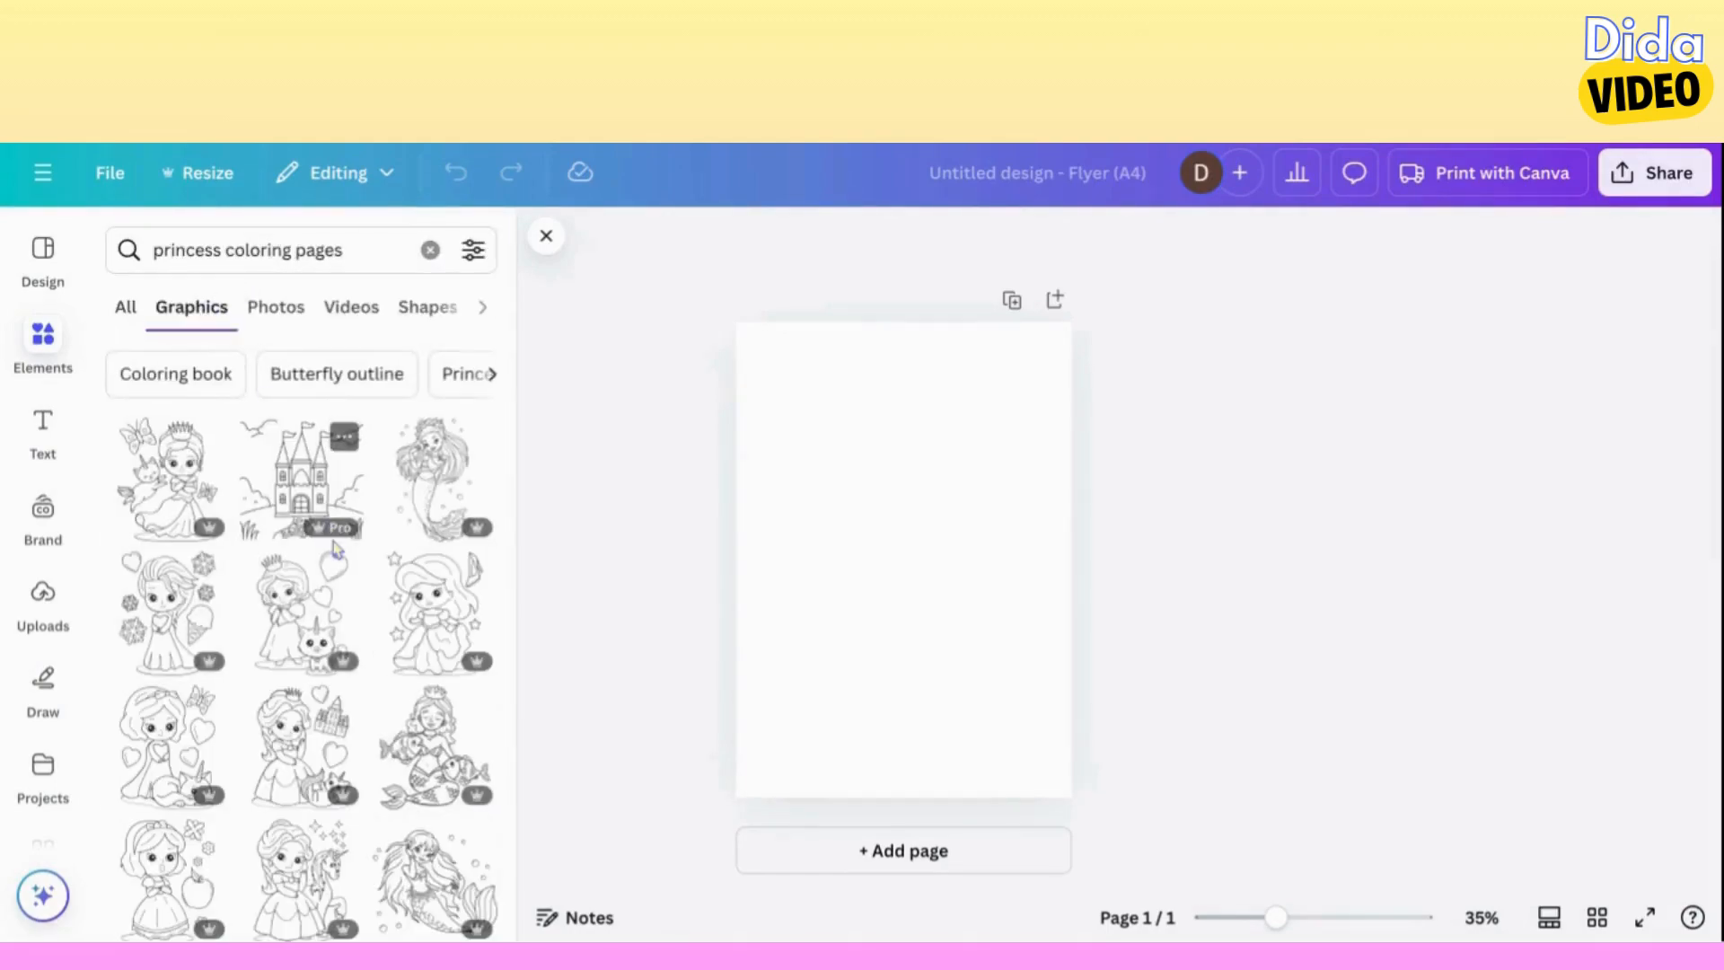
Place the outline princess with a tiara and plain long ball gown on the first page, filling most of its height.
scroll(335, 550, "down", 10)
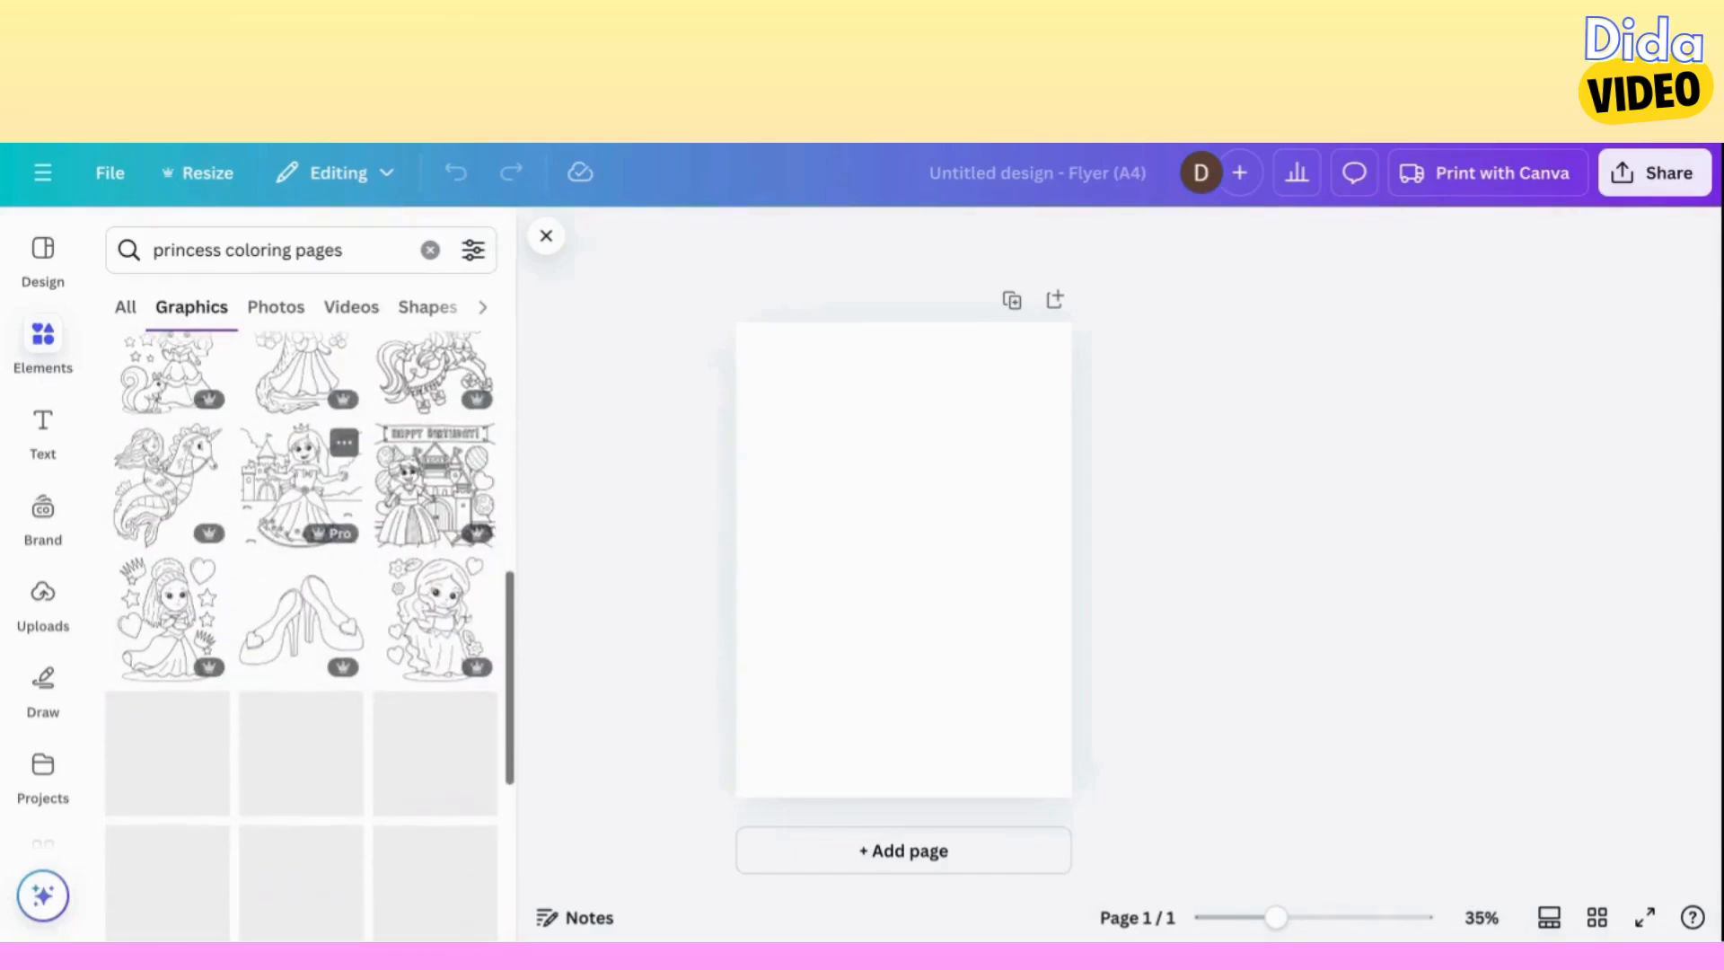
scroll(305, 485, "down", 5)
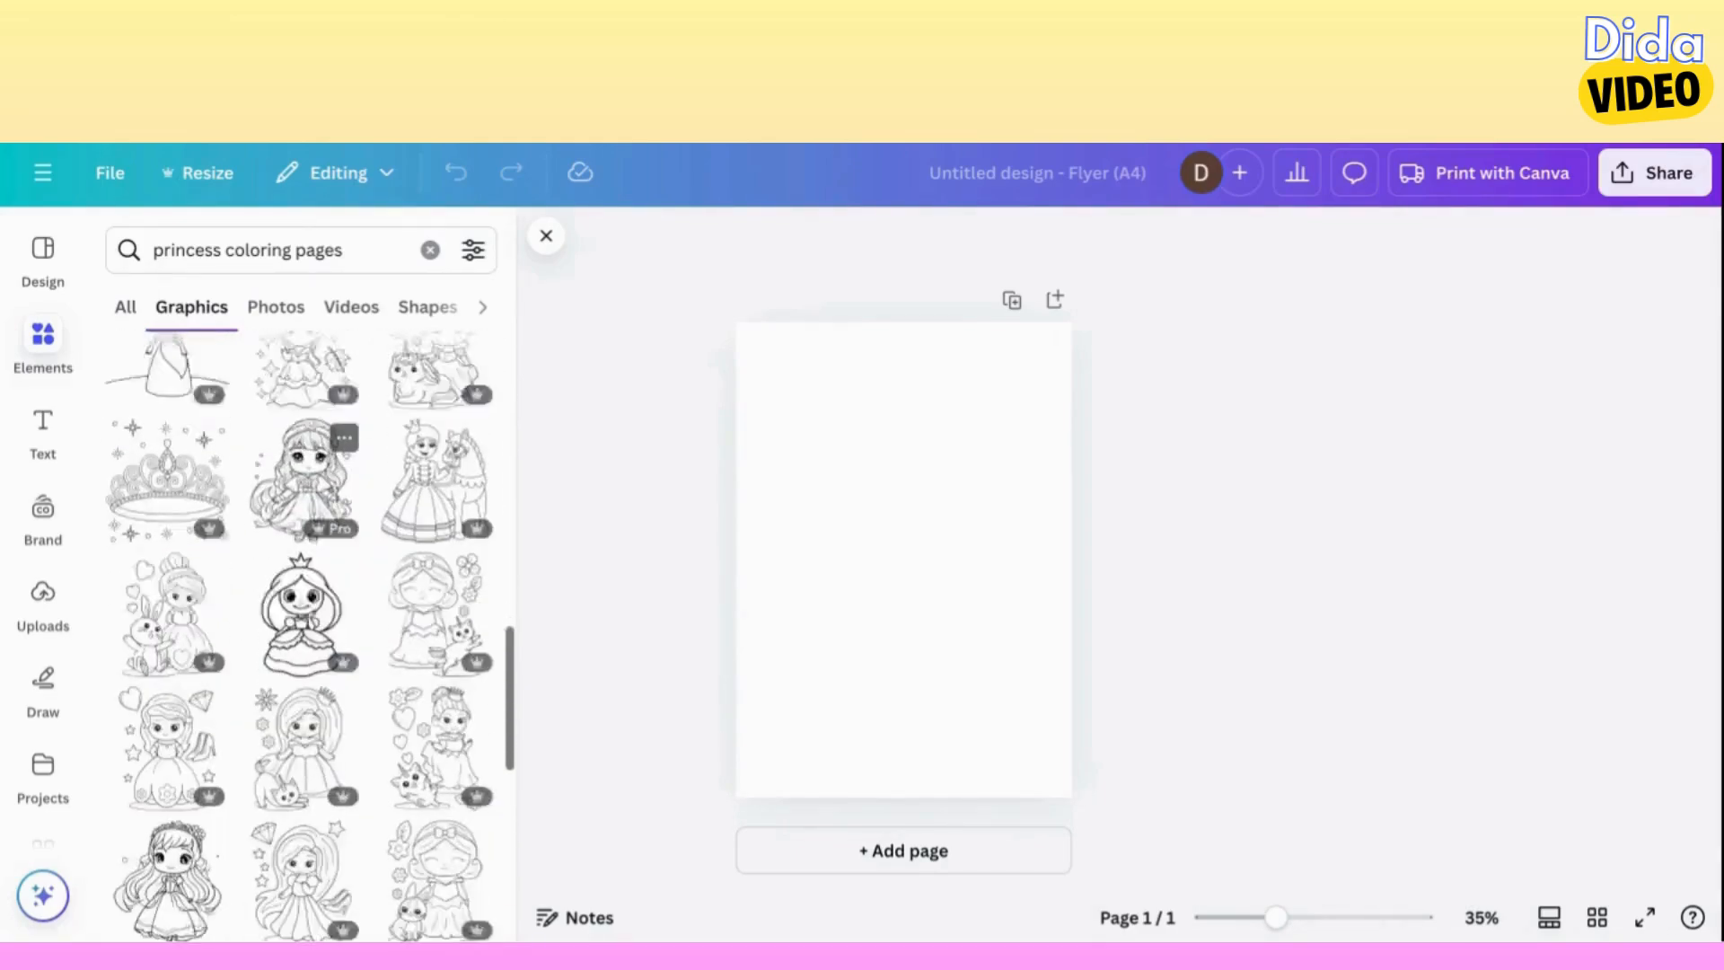
scroll(305, 539, "down", 10)
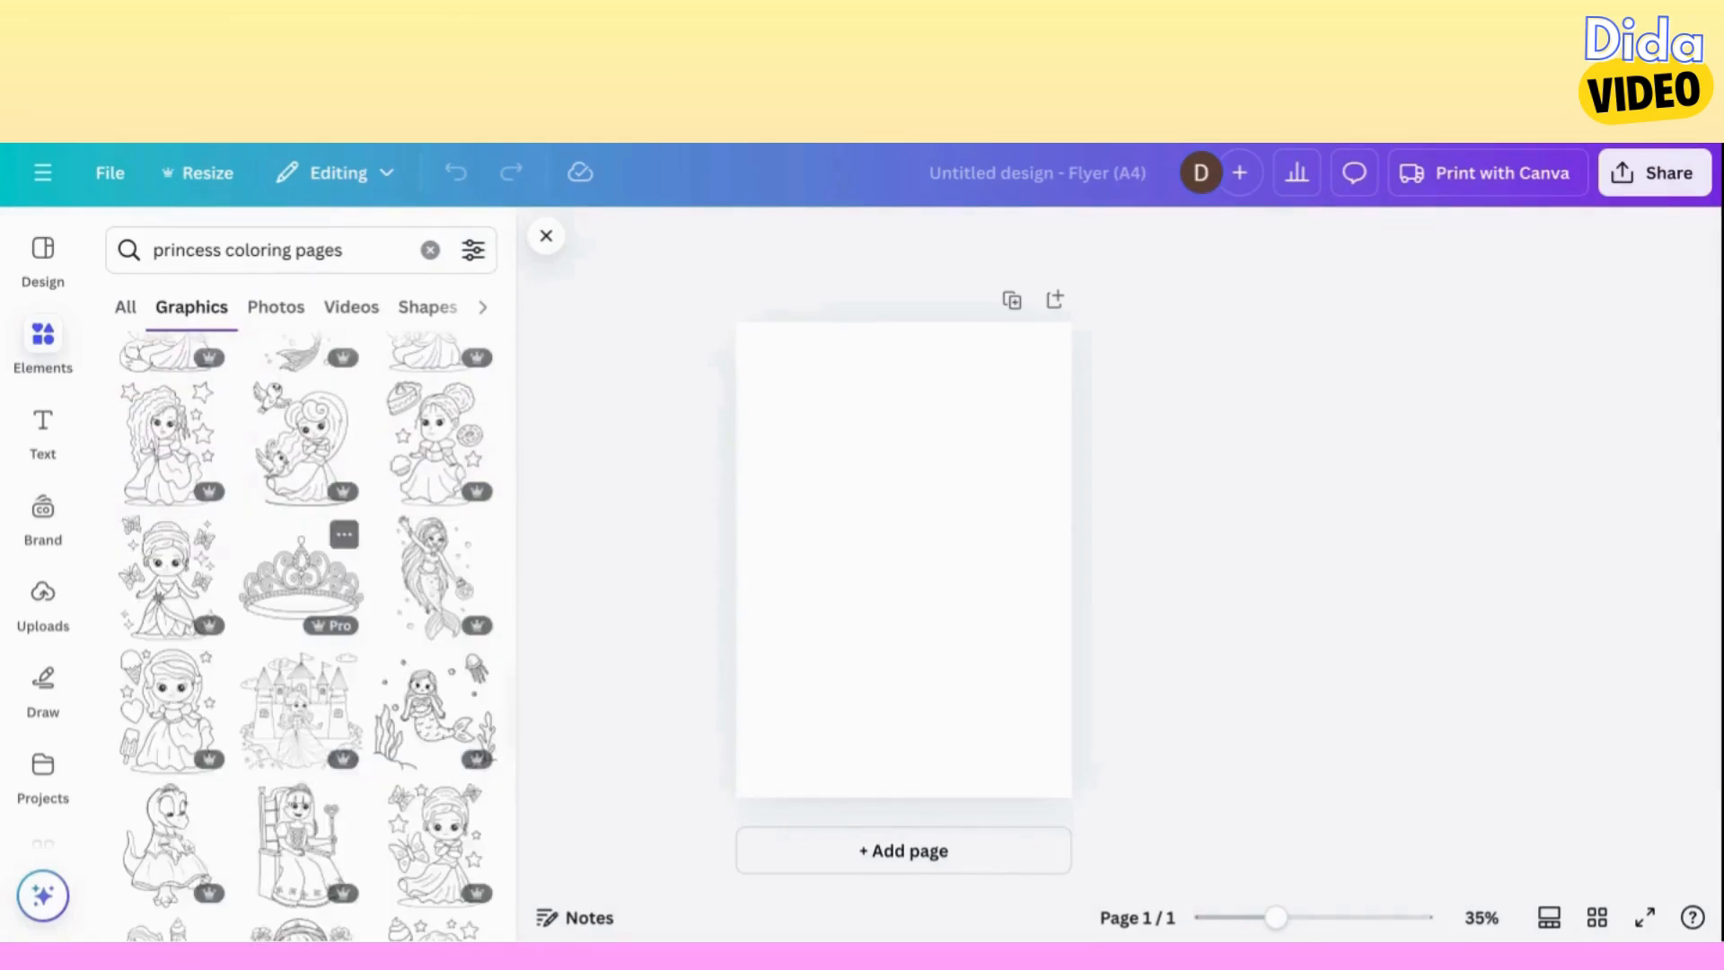
scroll(305, 557, "down", 5)
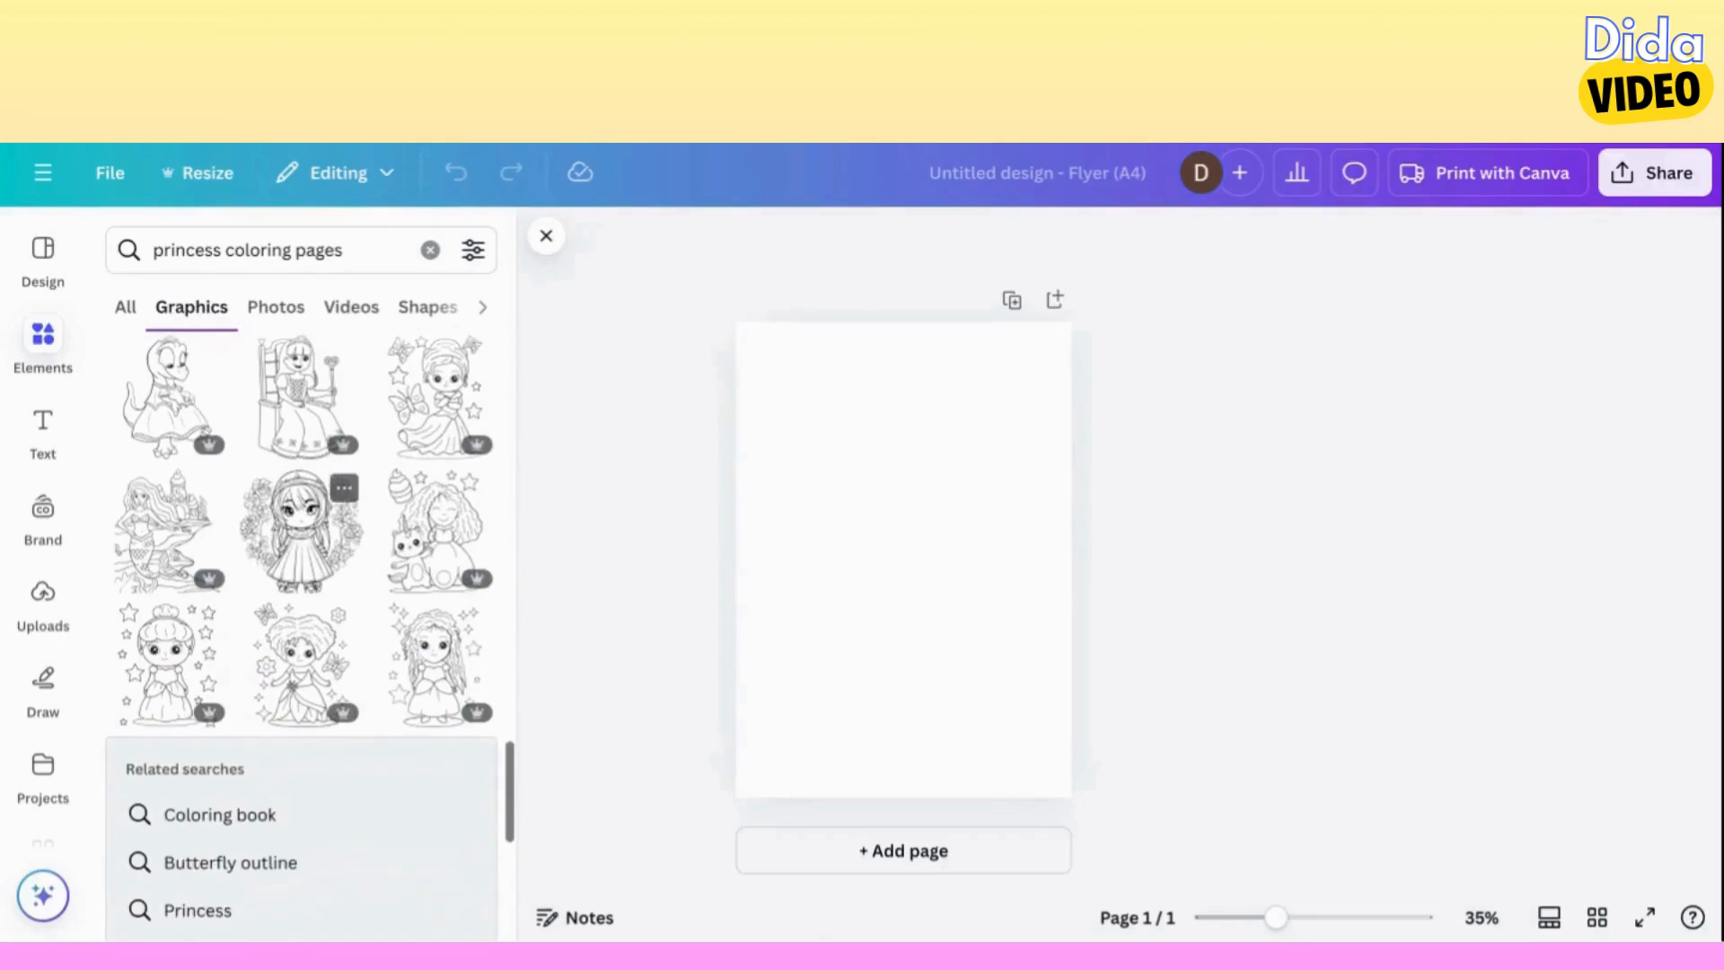
scroll(305, 521, "down", 10)
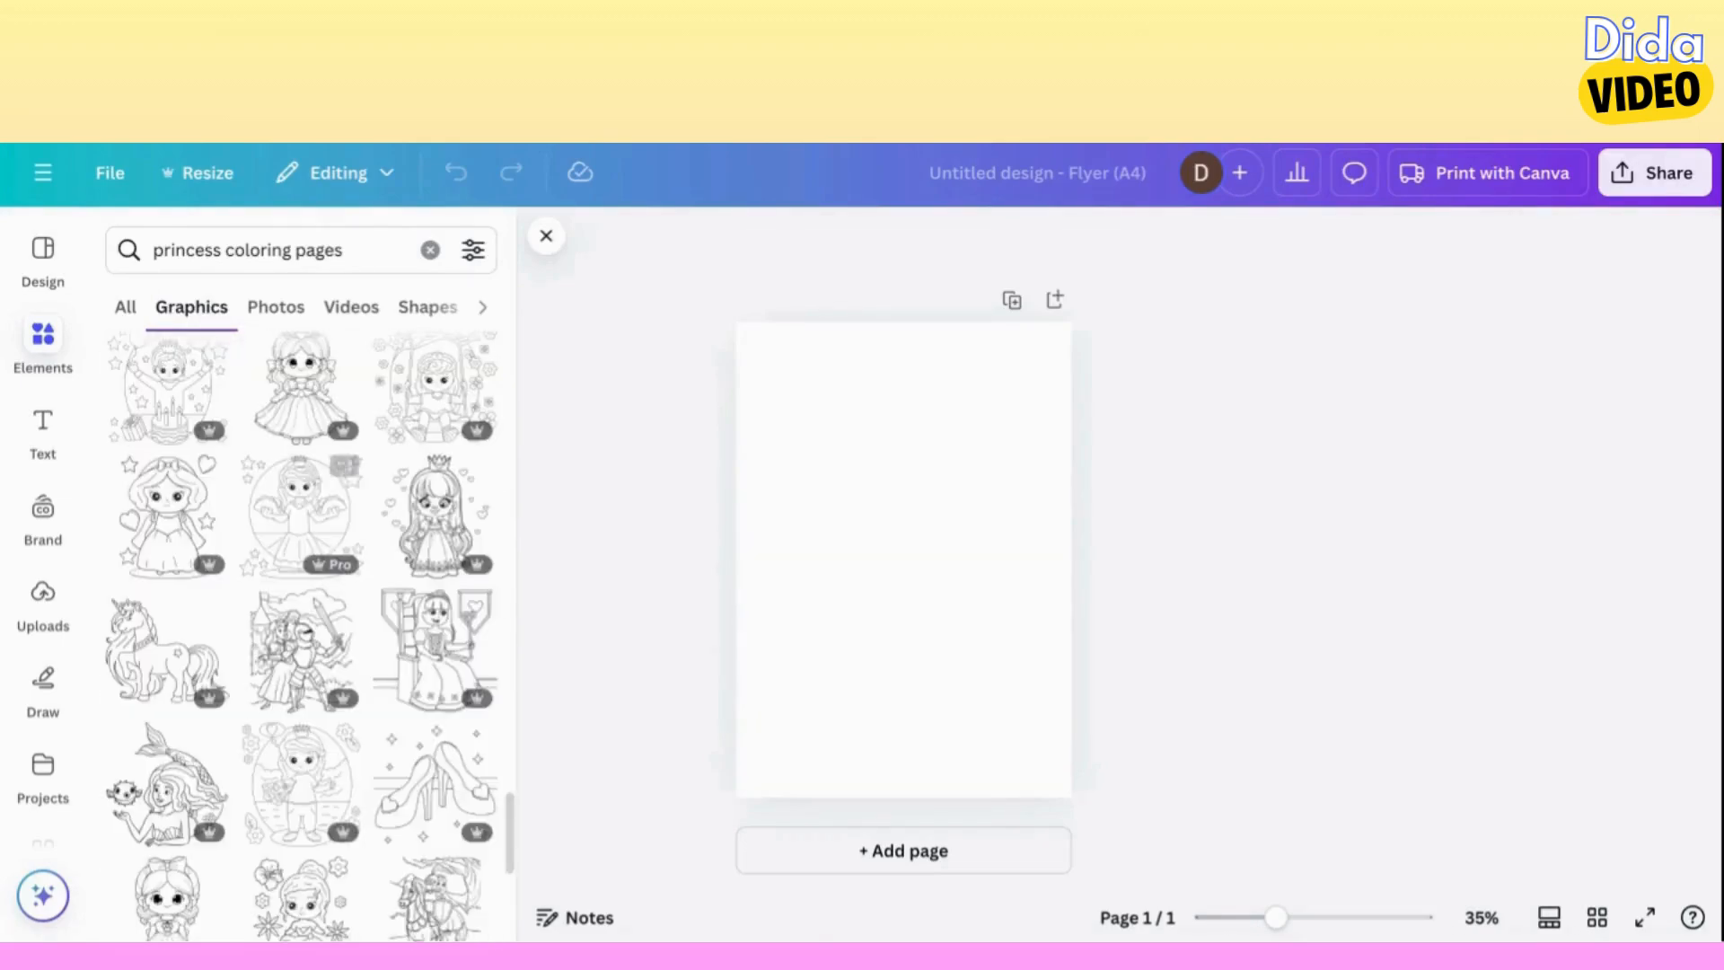
scroll(305, 628, "down", 5)
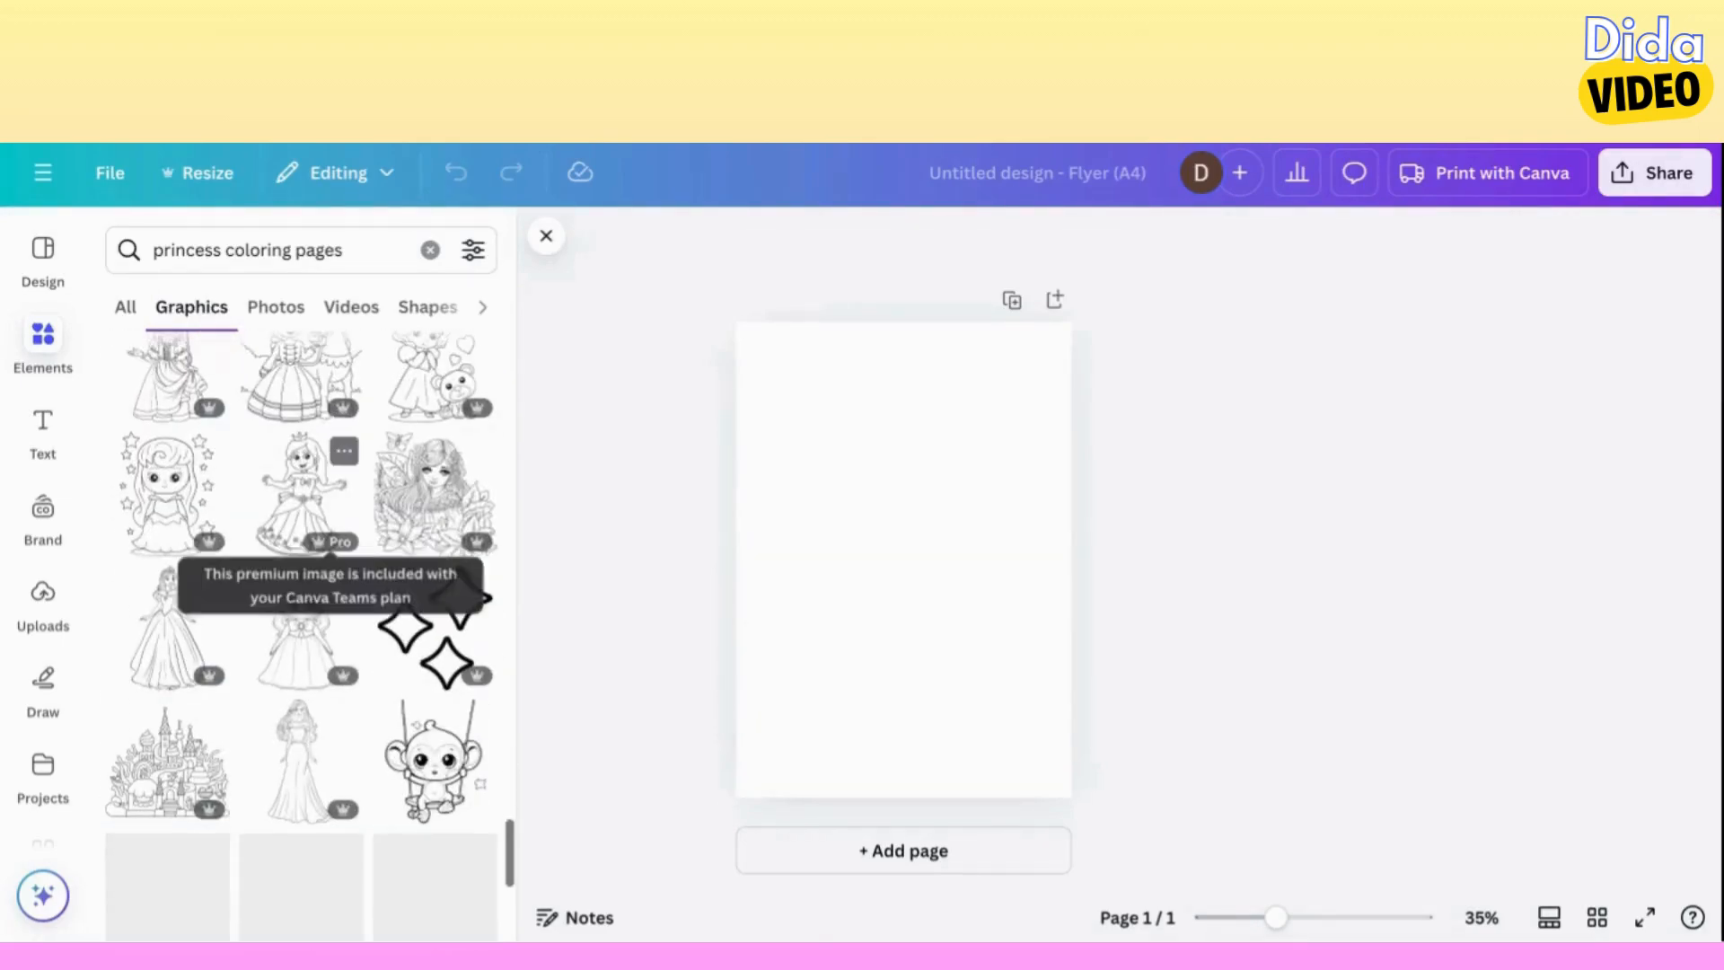
left_click(162, 525)
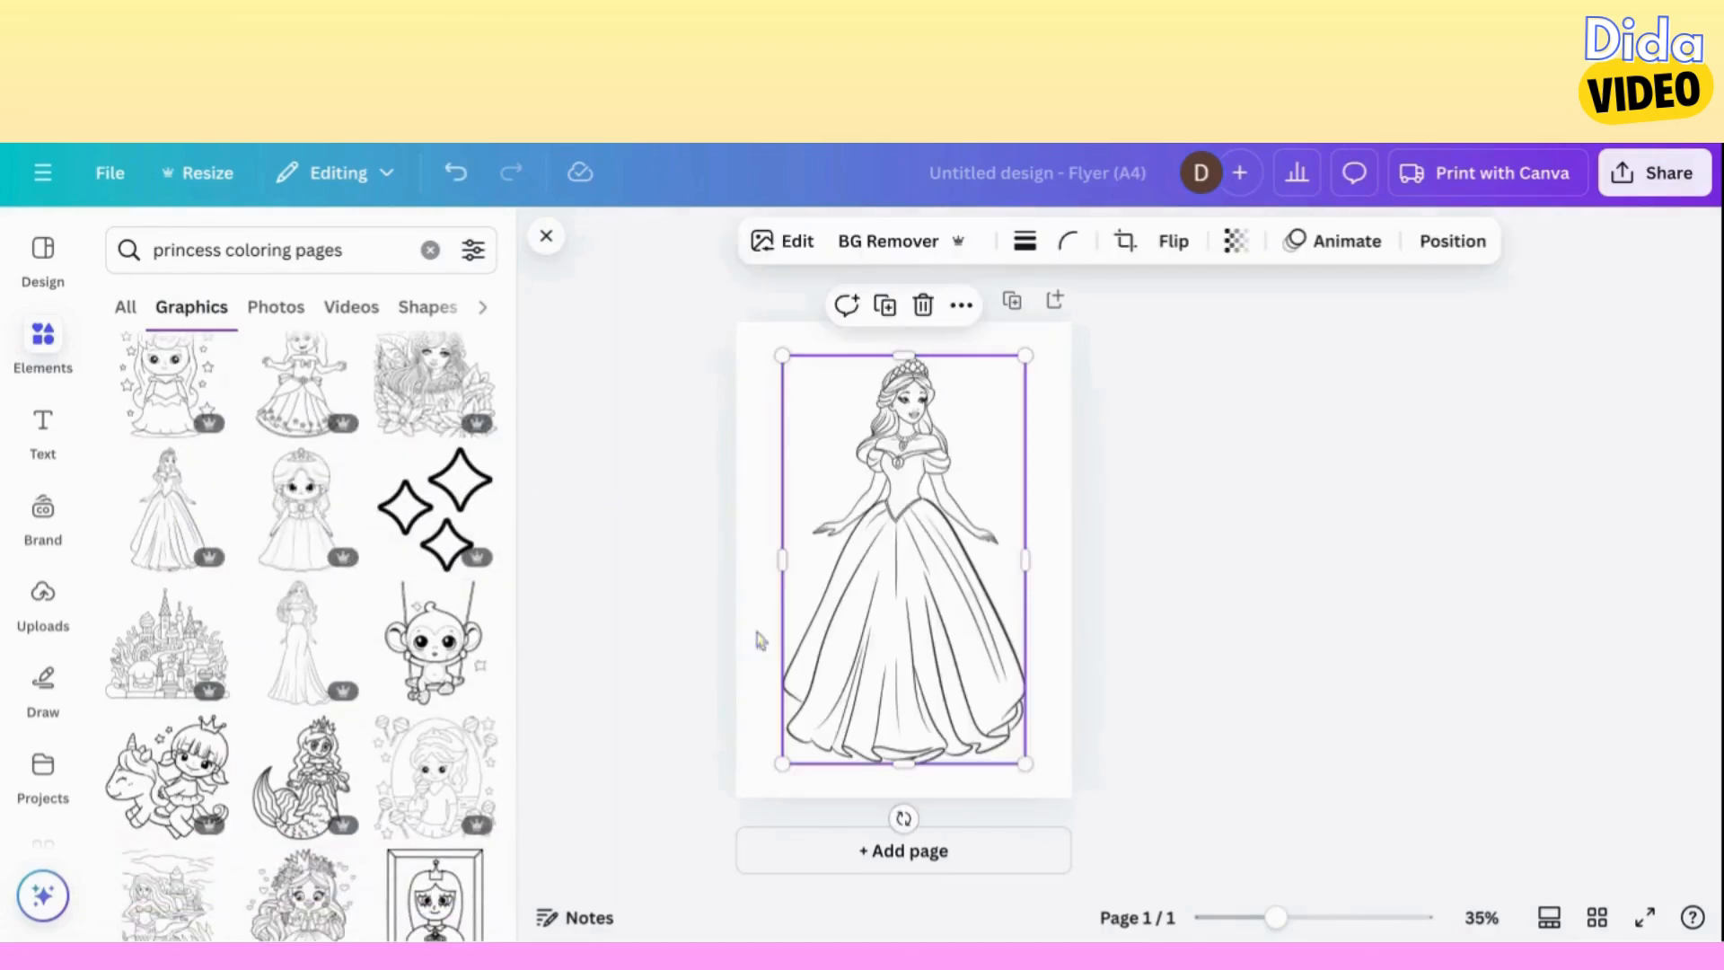
Add a second page and place the outline princess in the draped gown with flower trim on it.
left_click(916, 855)
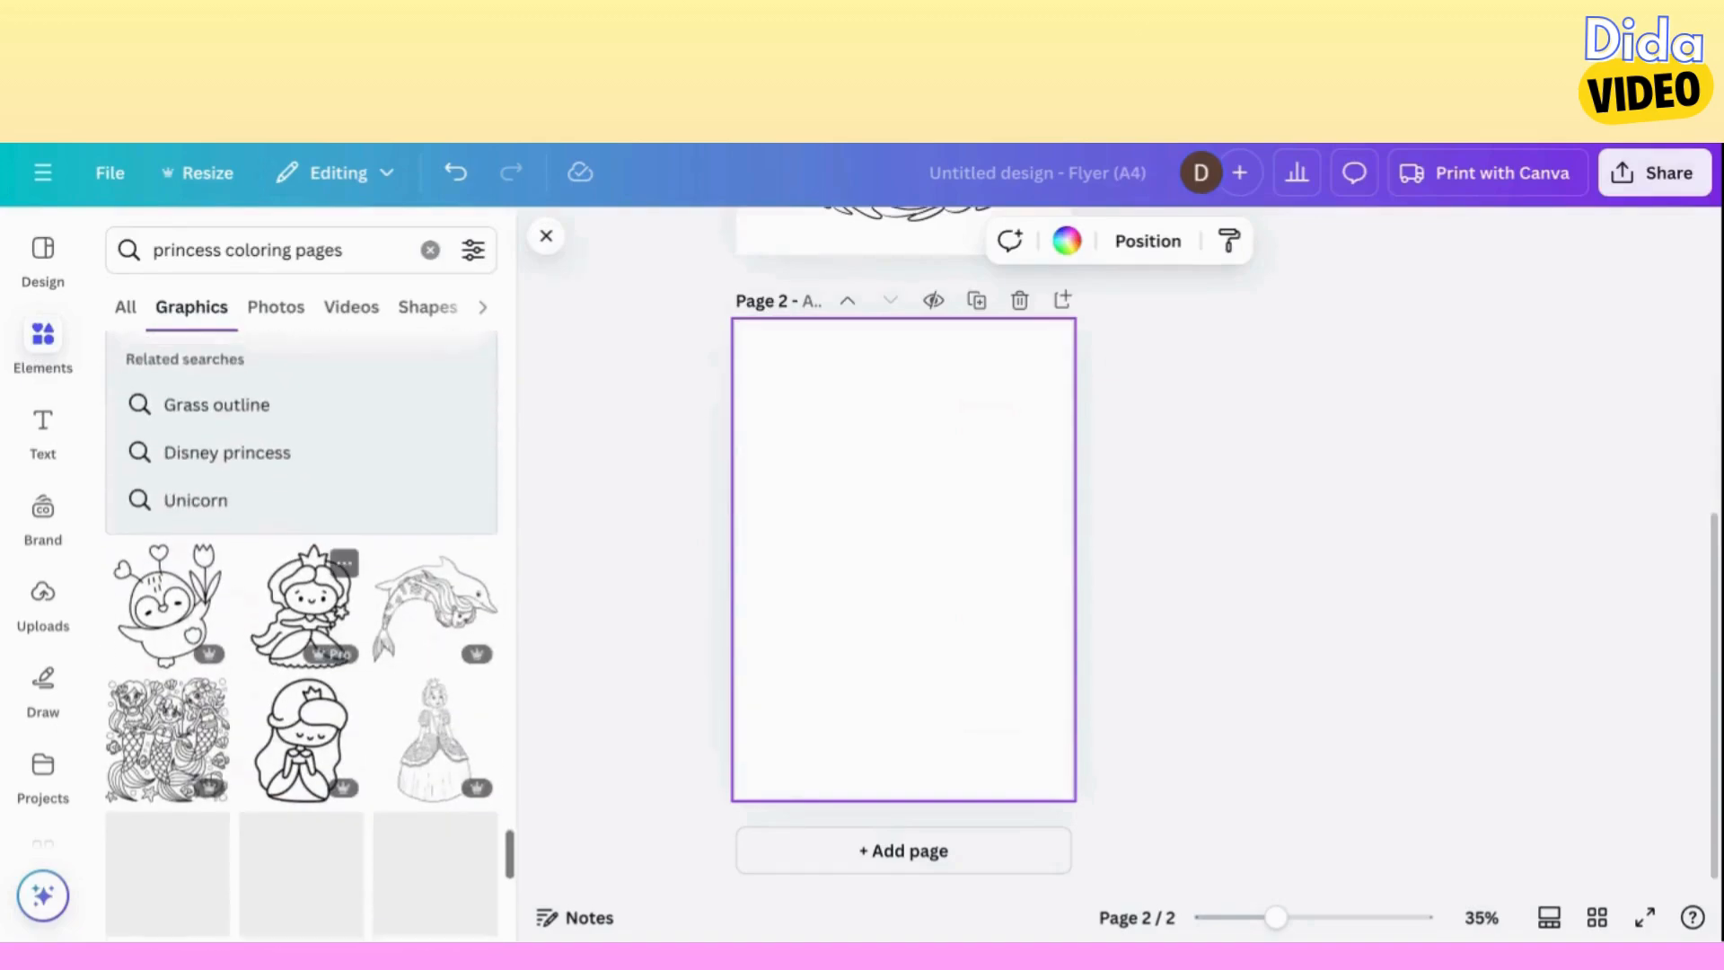
scroll(302, 628, "down", 10)
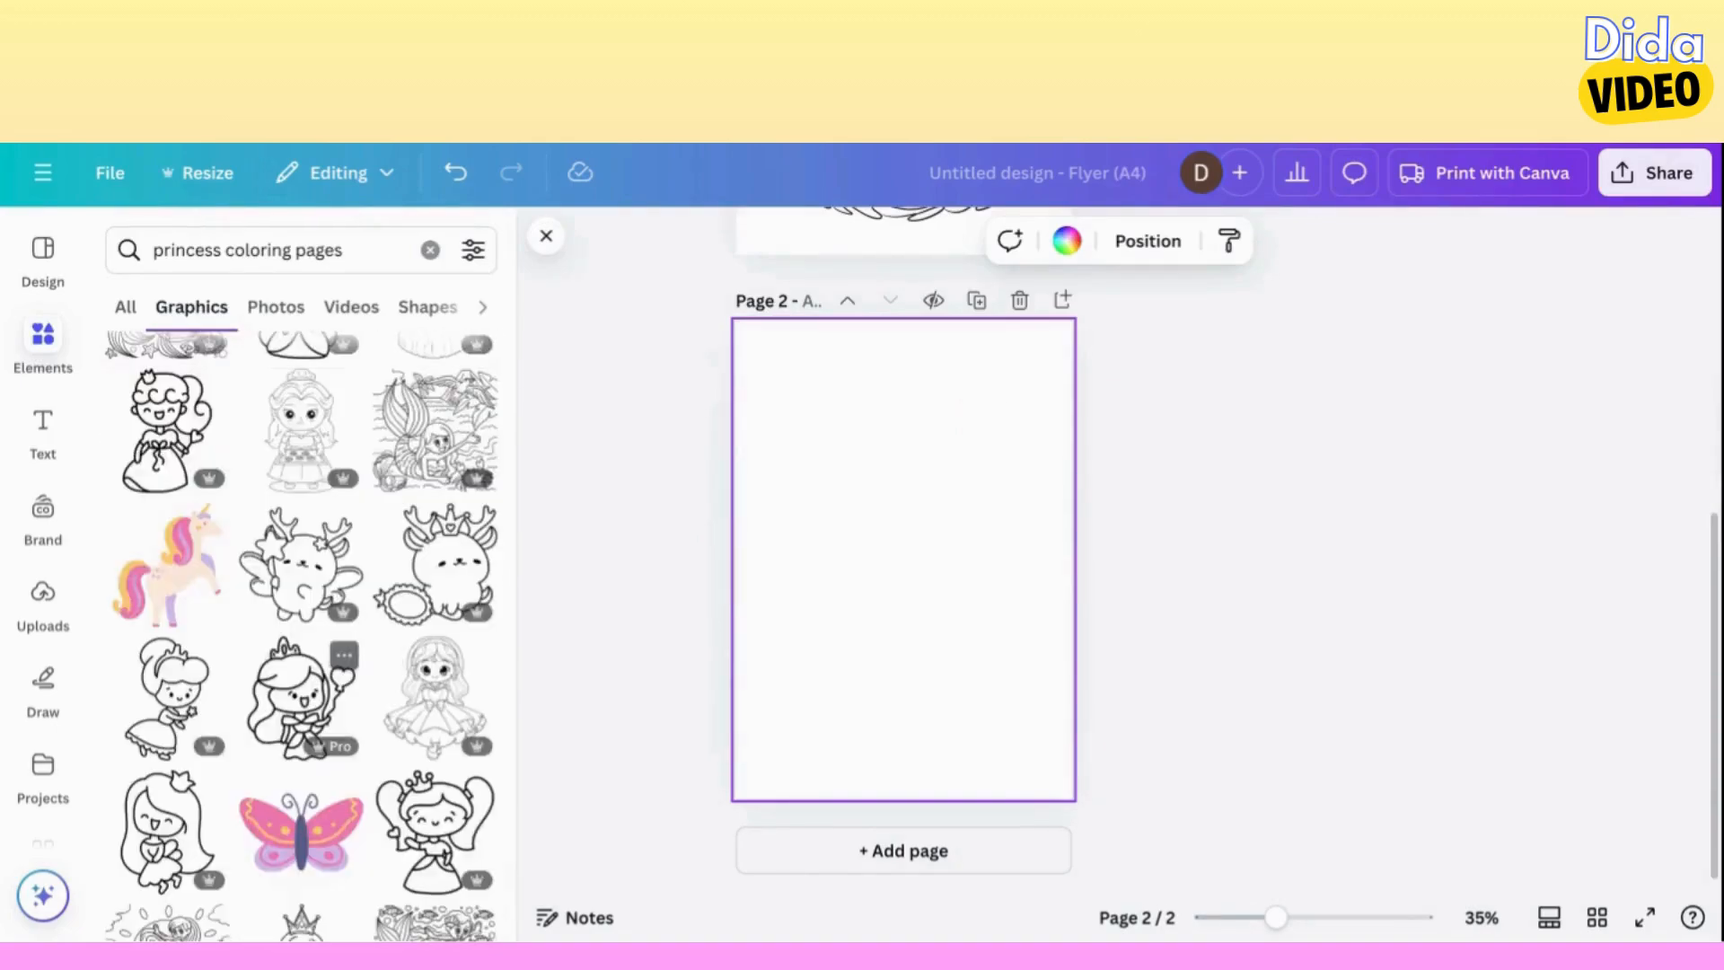
scroll(302, 691, "down", 10)
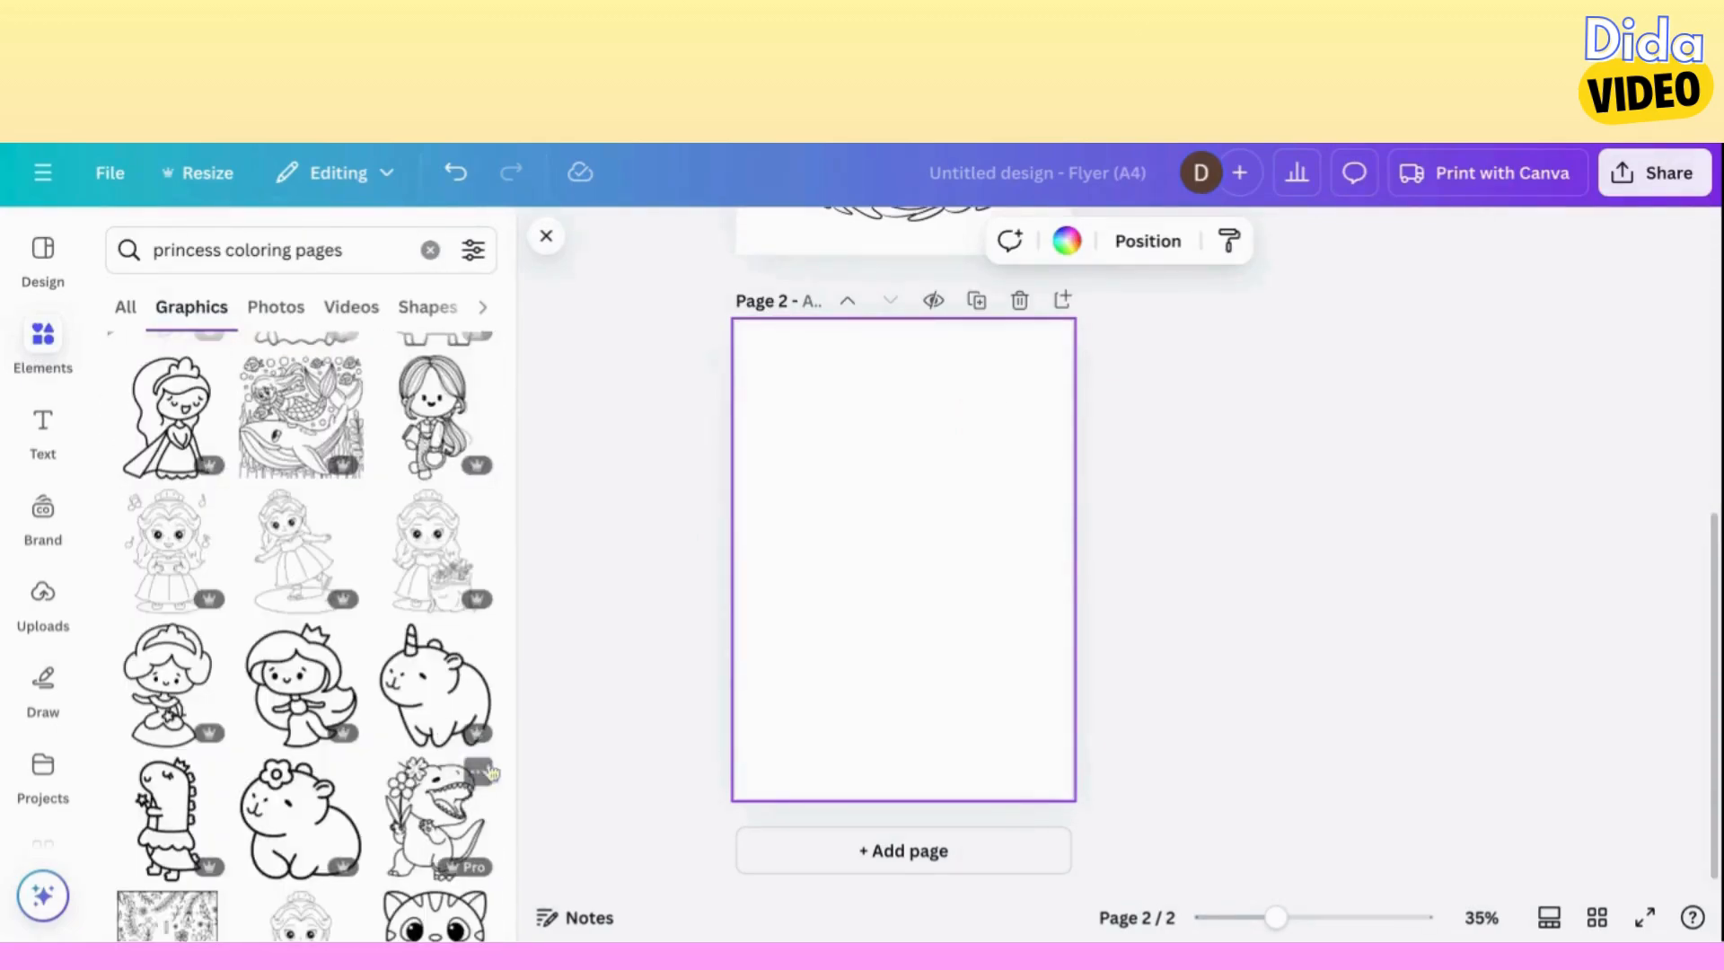
scroll(492, 772, "down", 10)
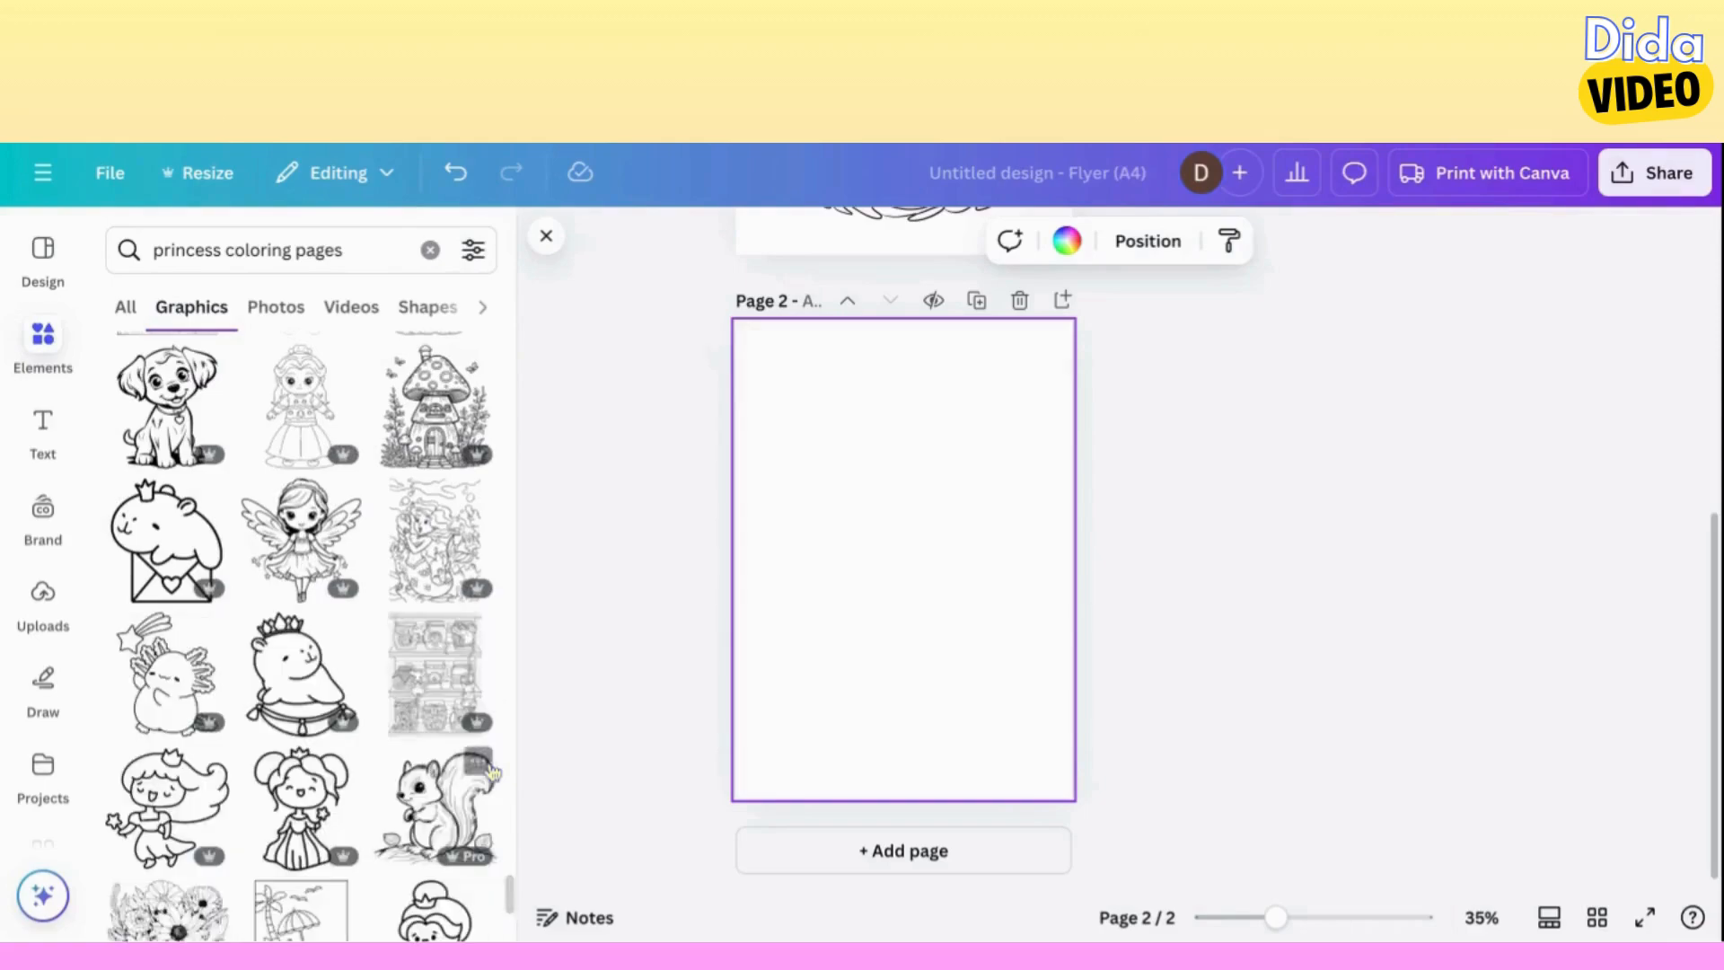
scroll(492, 773, "down", 10)
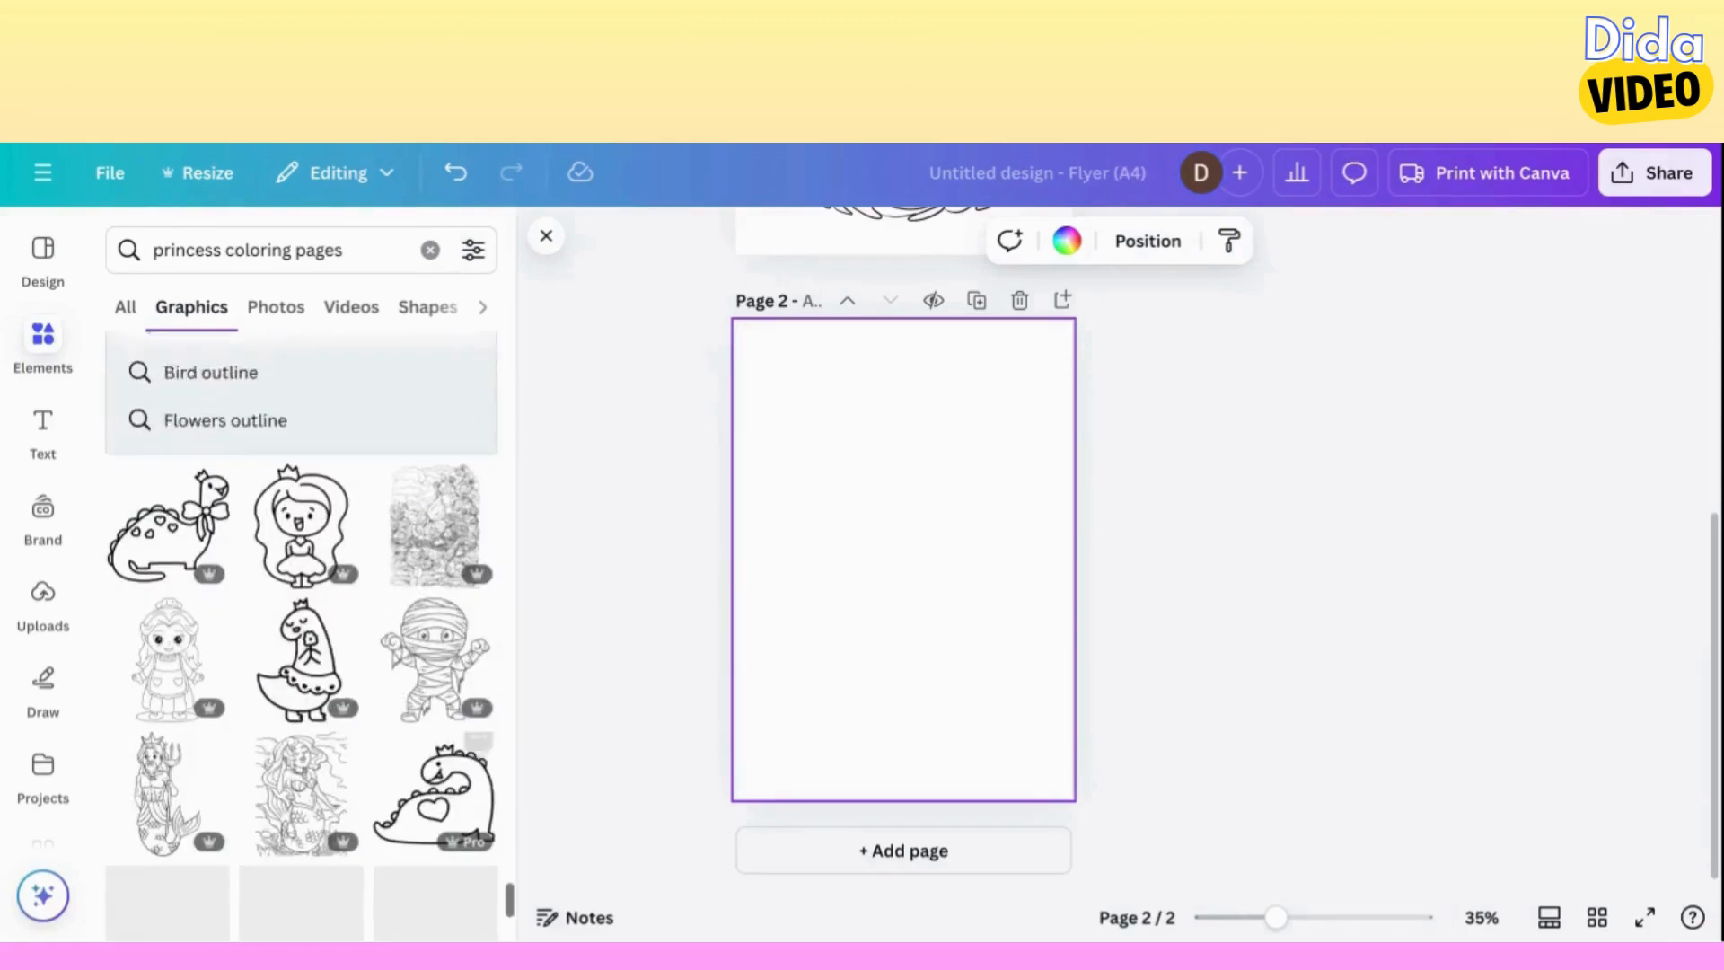
scroll(449, 790, "down", 10)
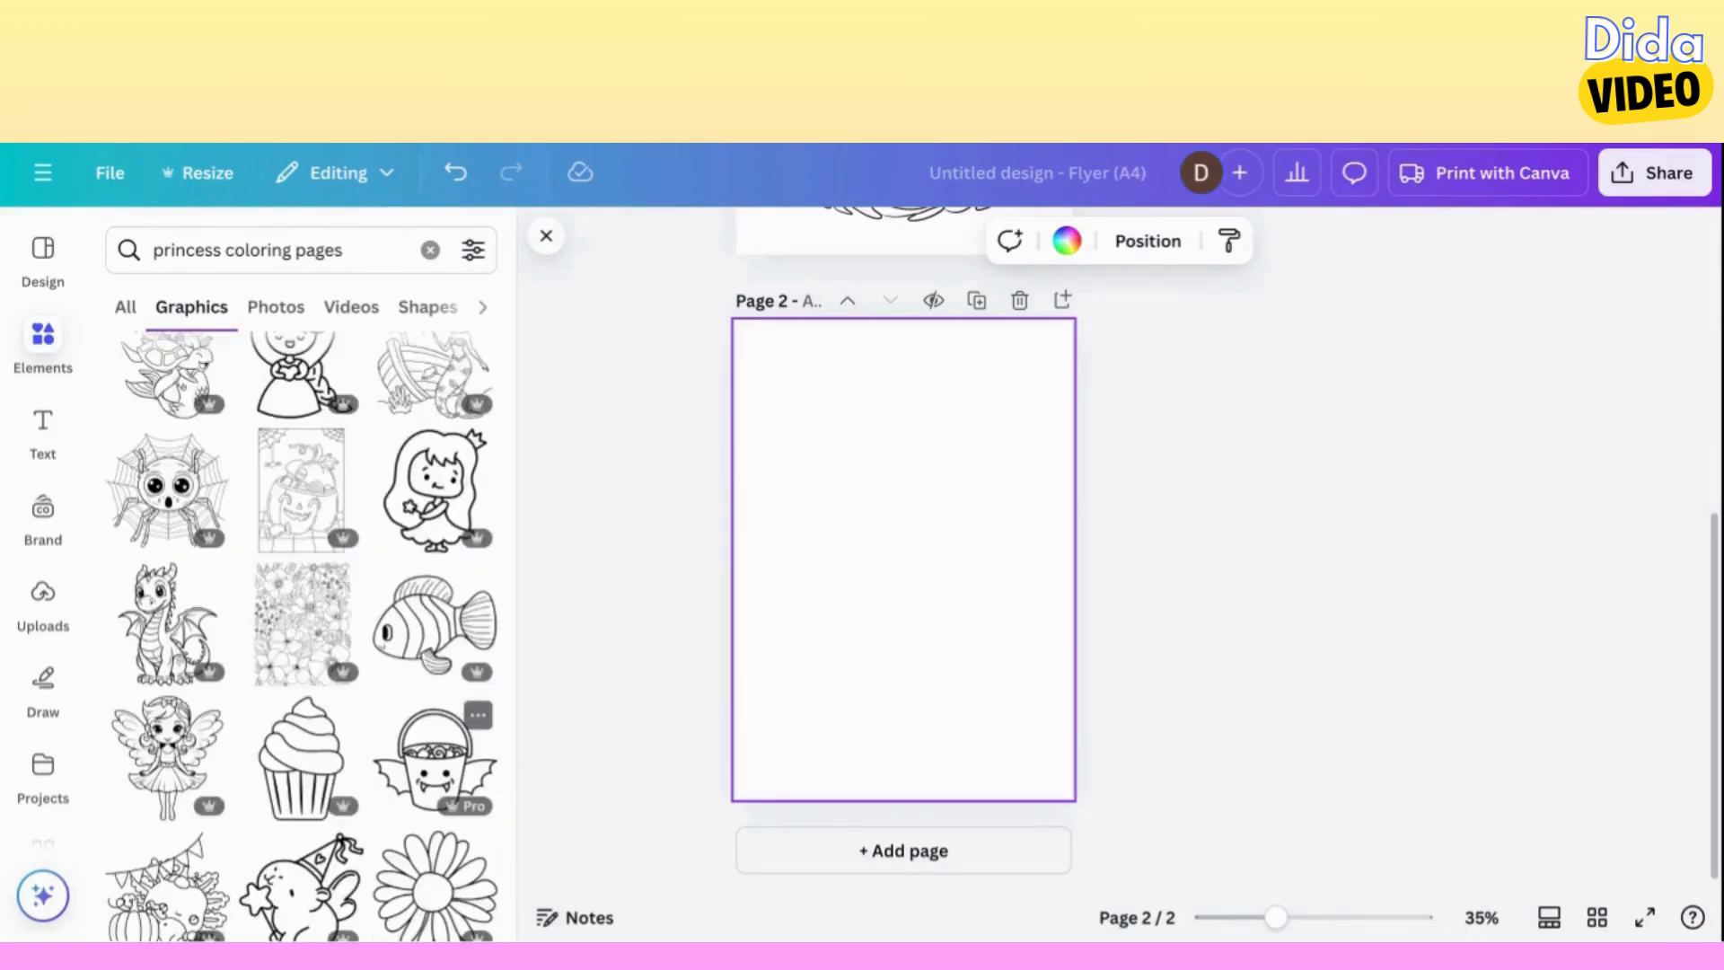
scroll(449, 790, "down", 10)
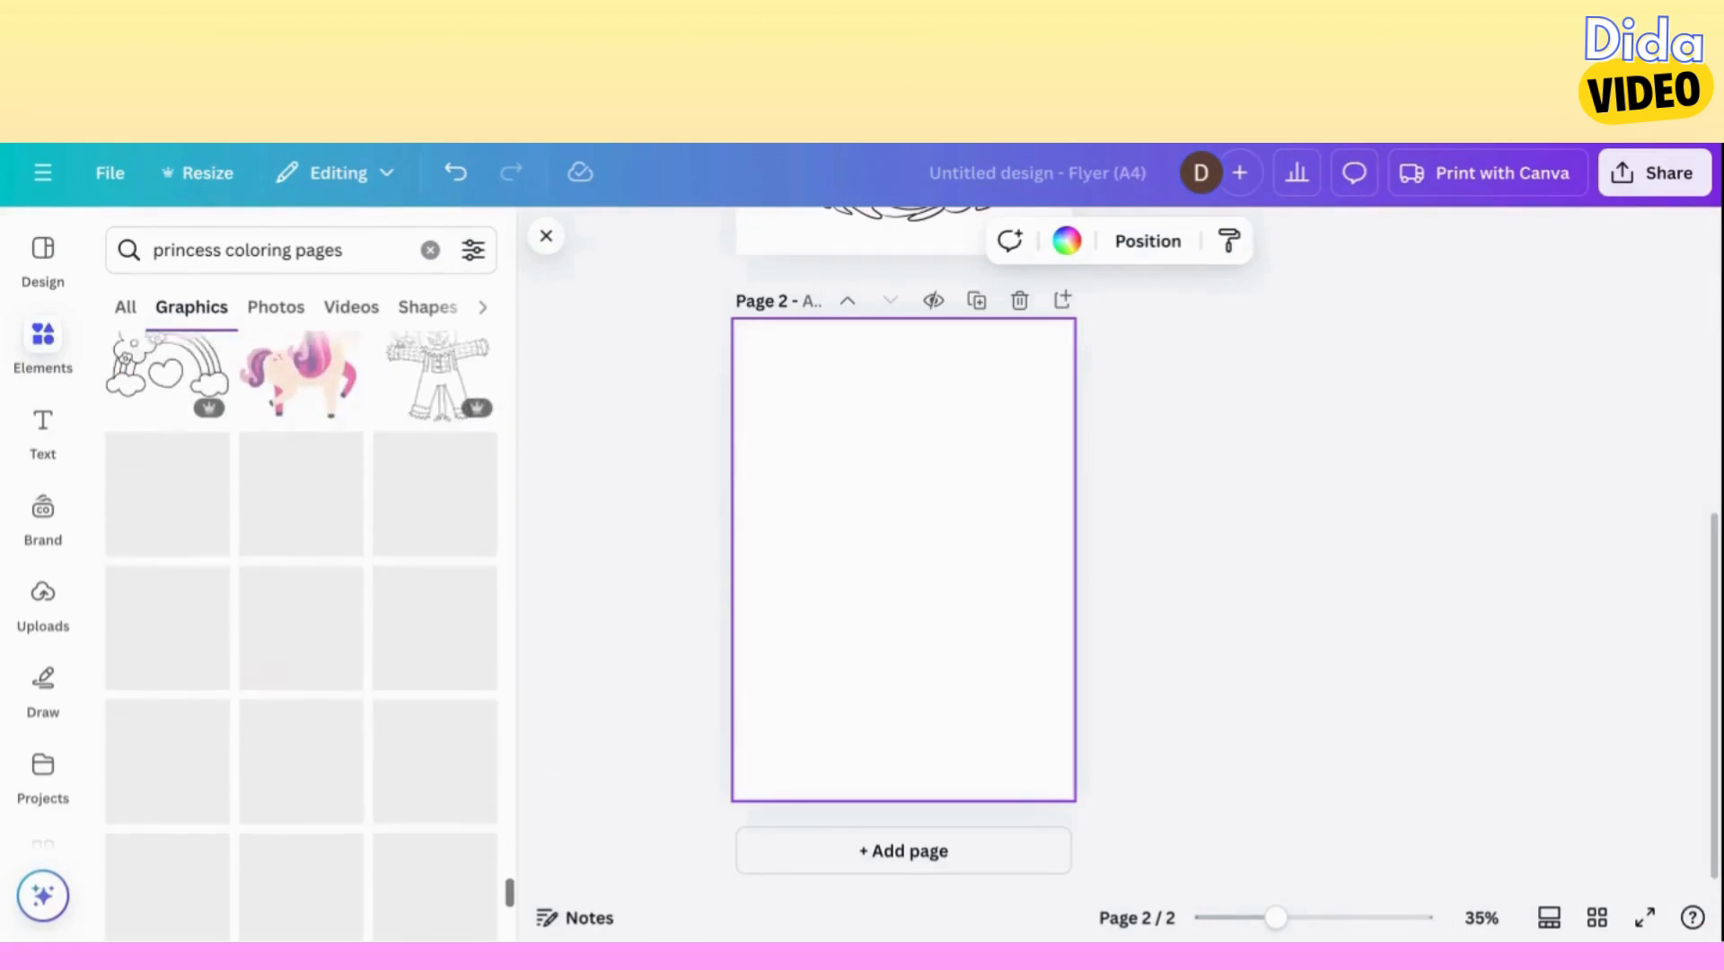
scroll(449, 772, "down", 1)
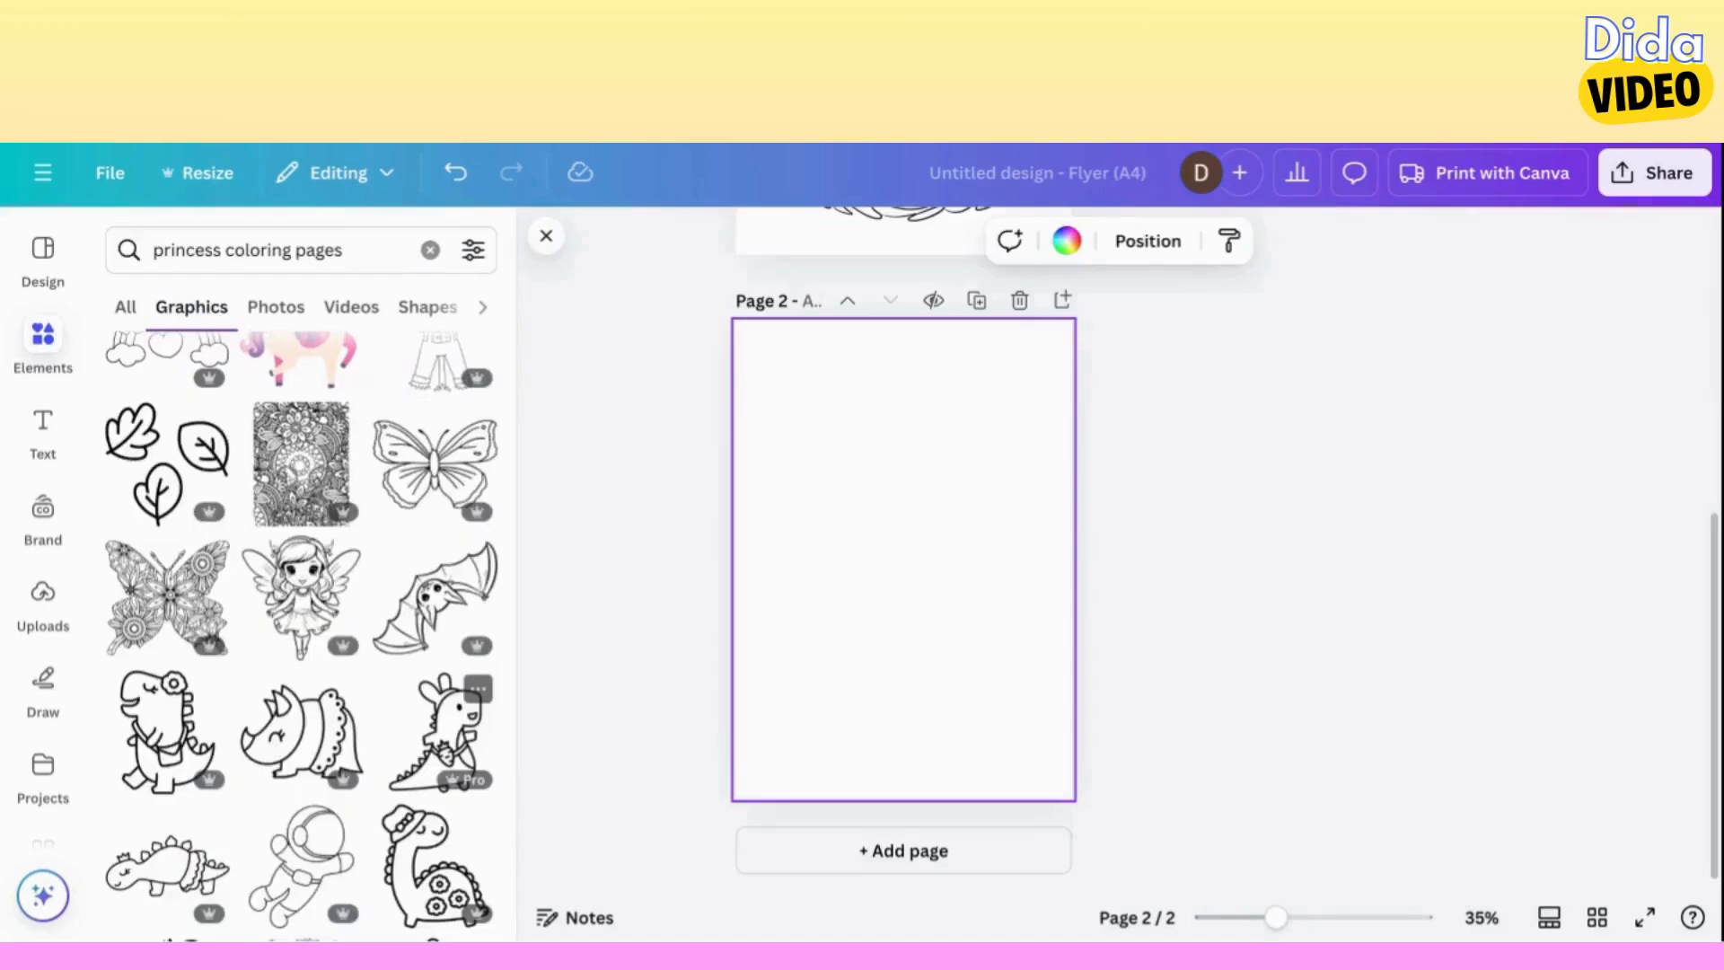
scroll(300, 629, "down", 15)
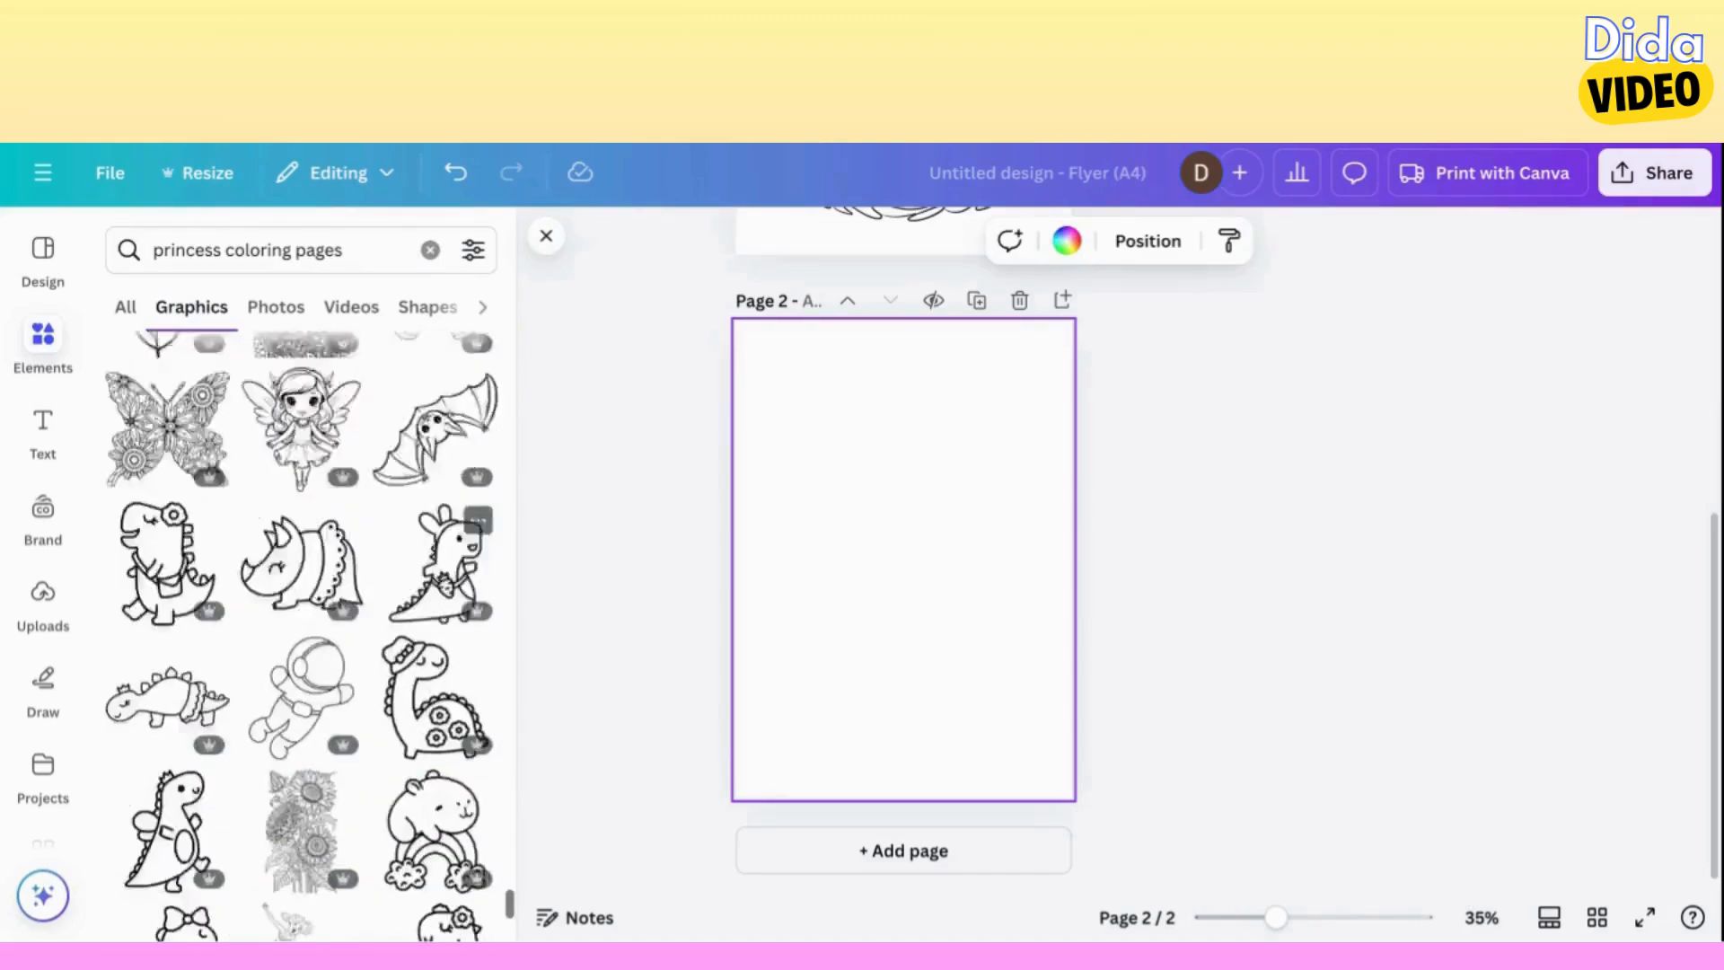
scroll(300, 629, "down", 15)
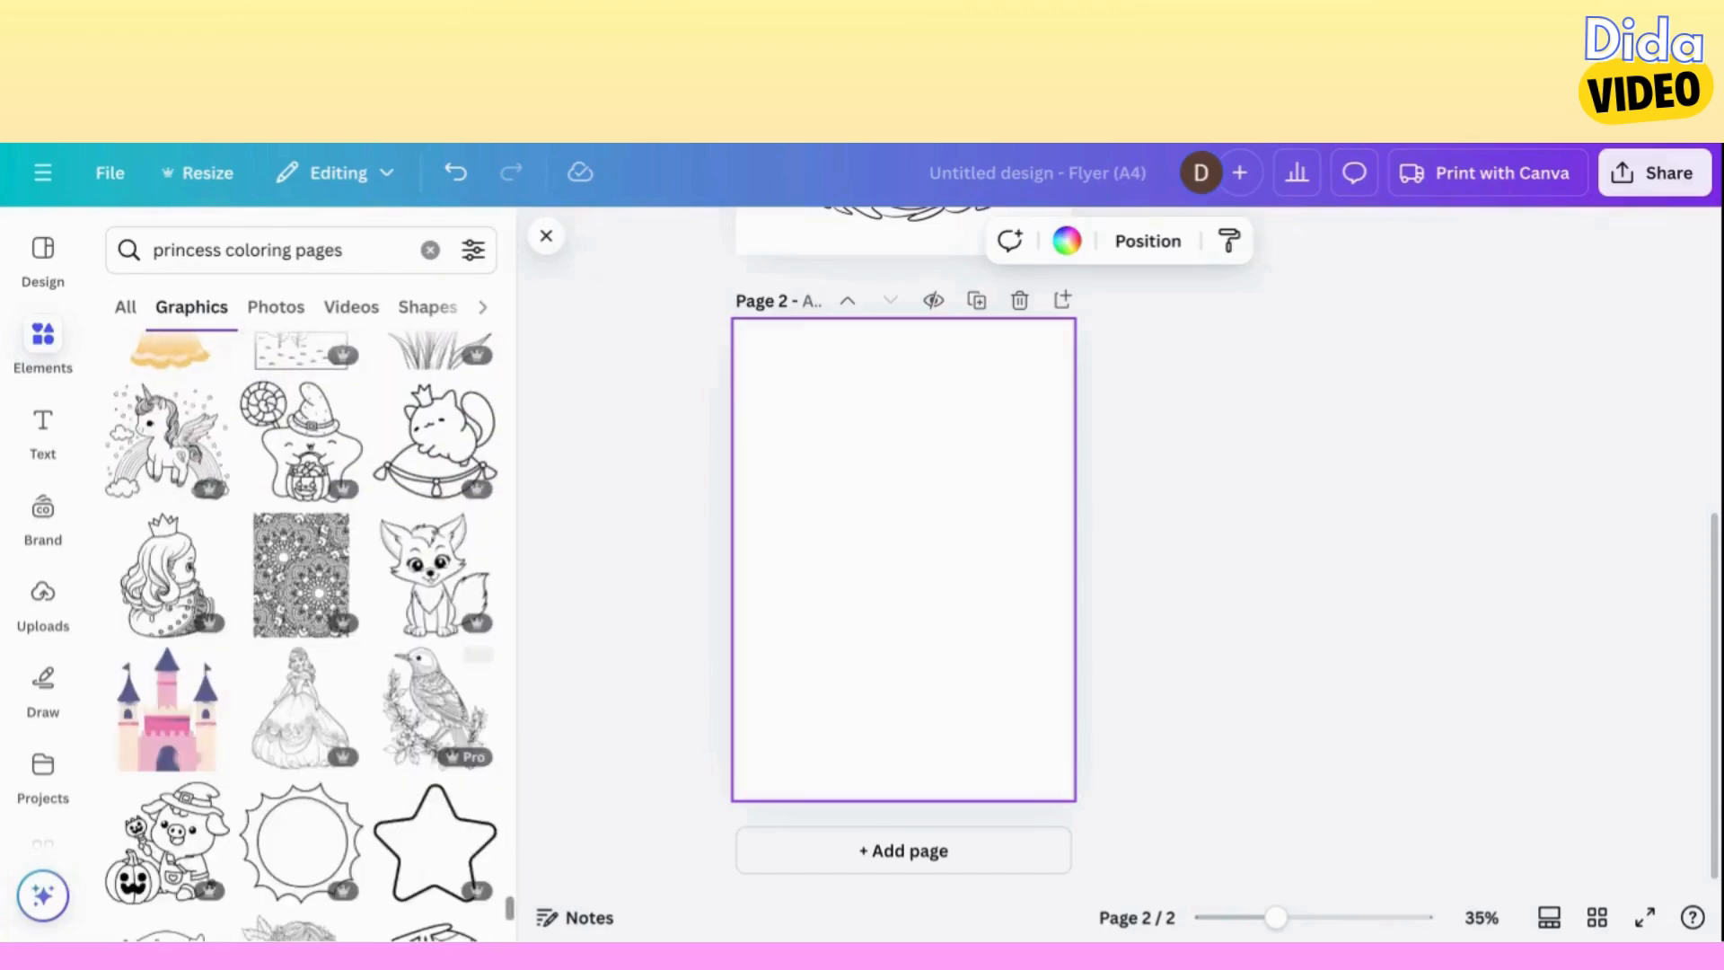
left_click(265, 710)
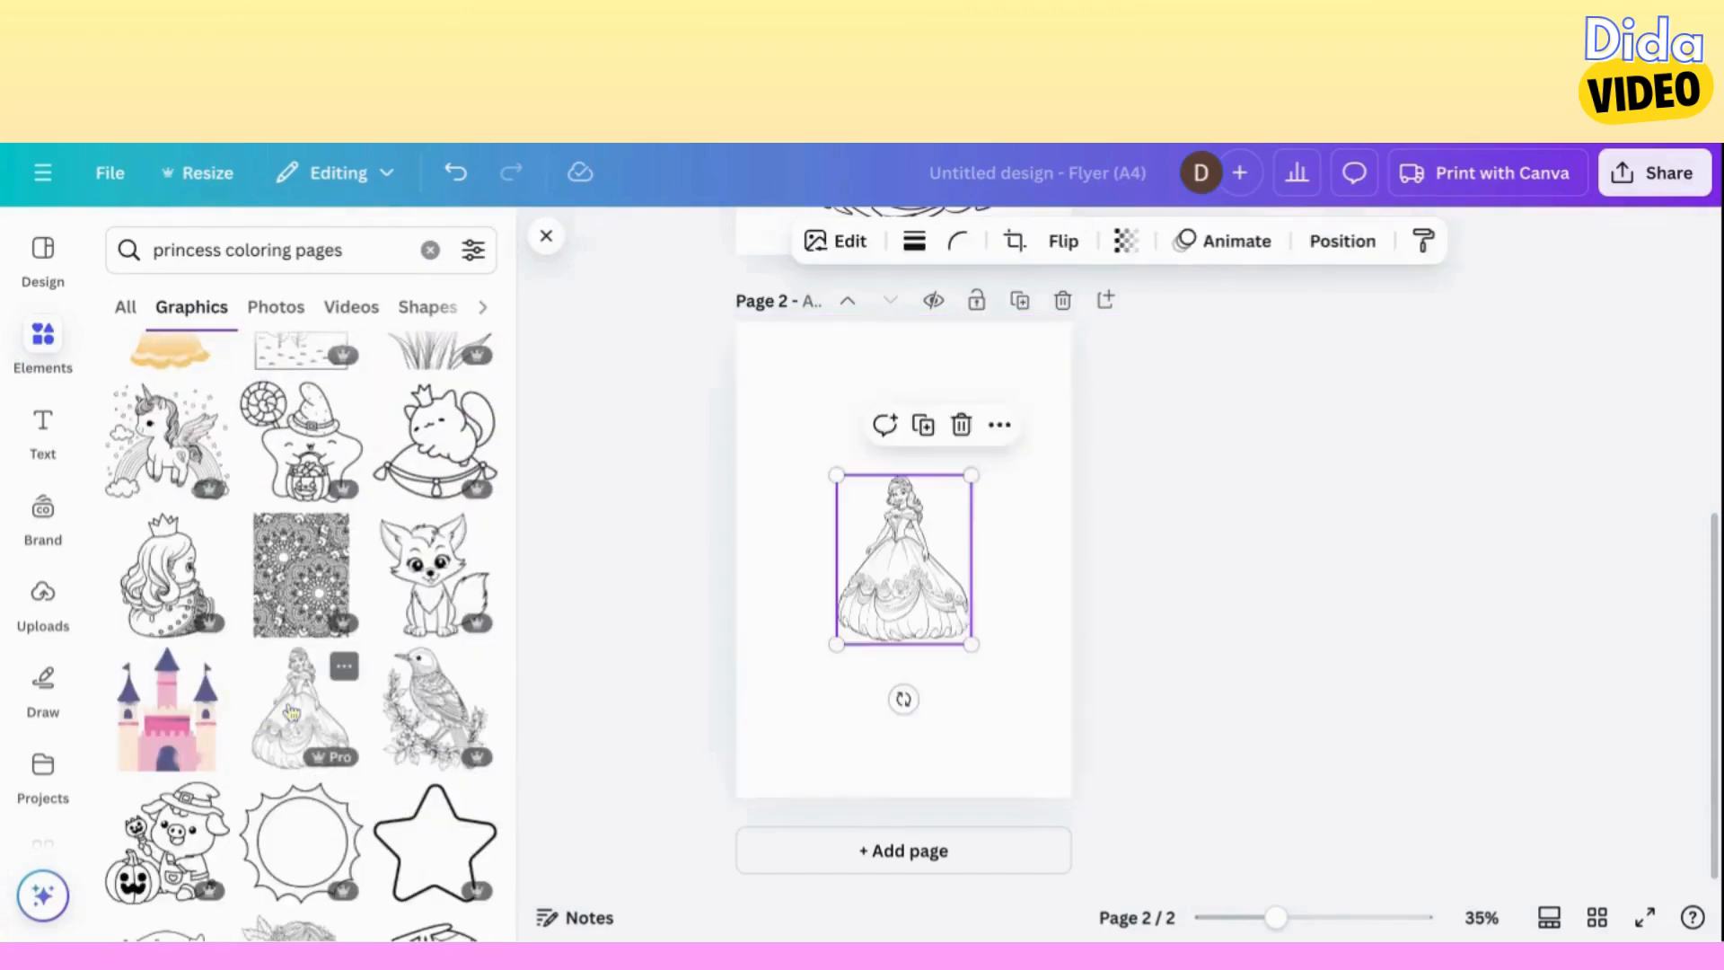
Enlarge the princess on page 2 to about 198.8 by 250.1 so it fills most of the page.
left_click_drag(836, 644, 738, 771)
right_click(966, 476)
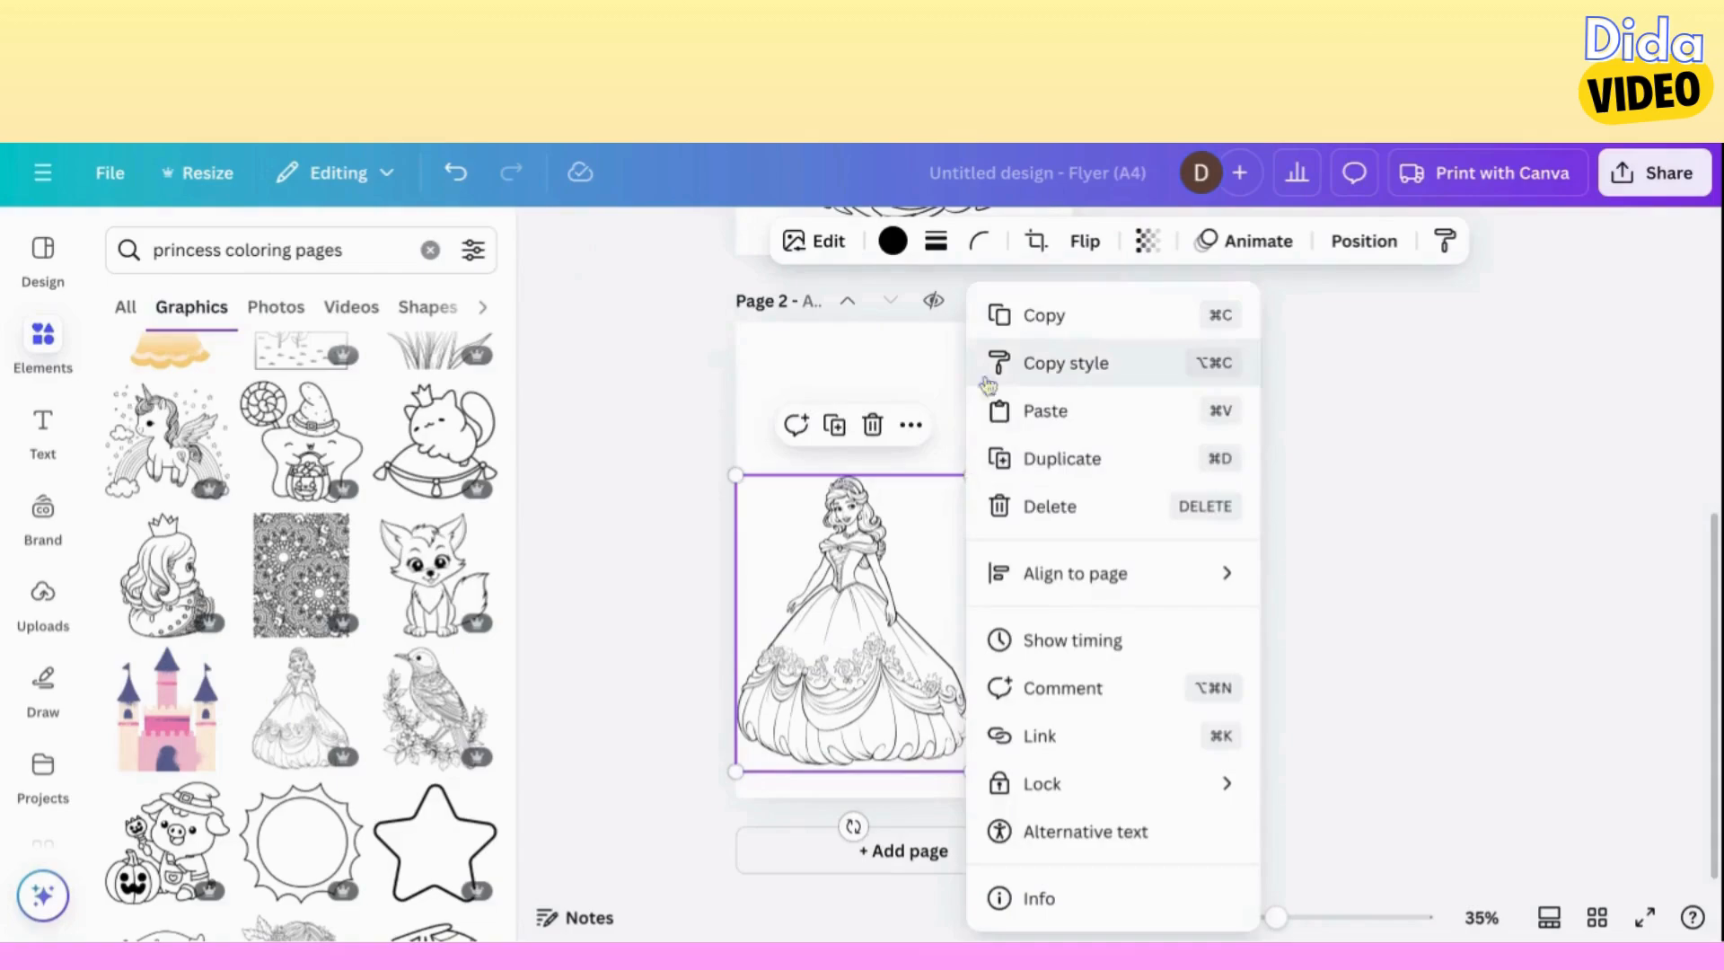
left_click(875, 523)
left_click_drag(973, 472, 1052, 370)
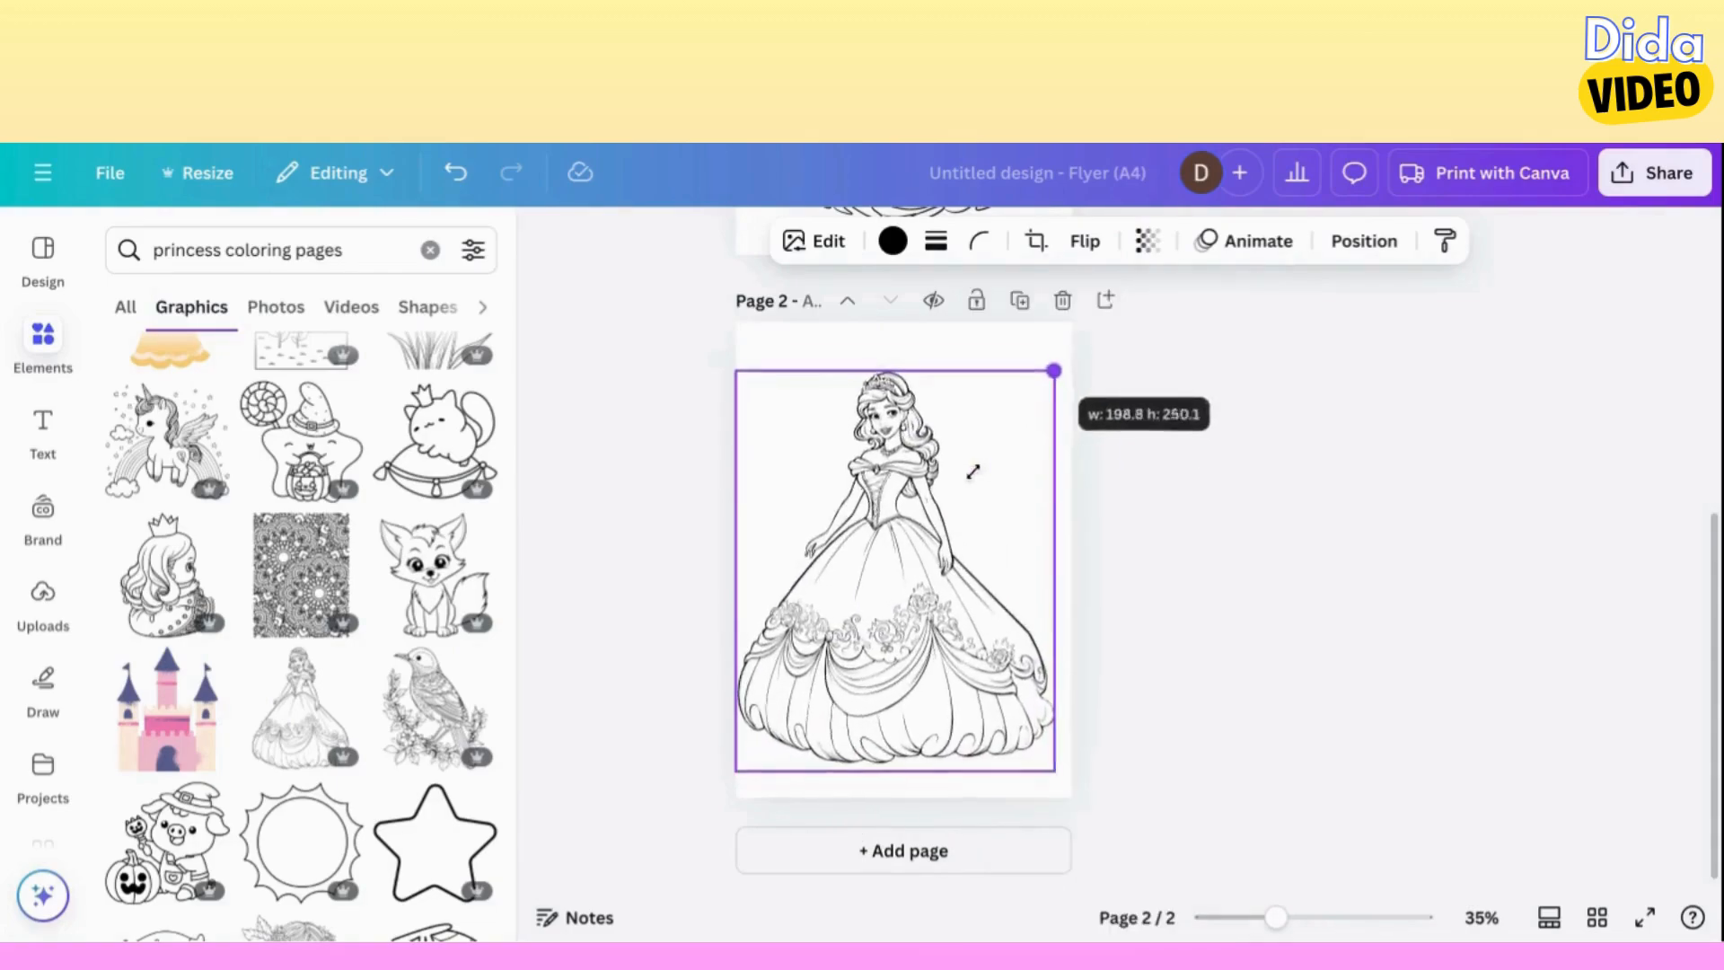
Add a third page and place the long-haired princess in the wide ruffled gown on it, enlarged across most of the page width.
scroll(431, 719, "down", 3)
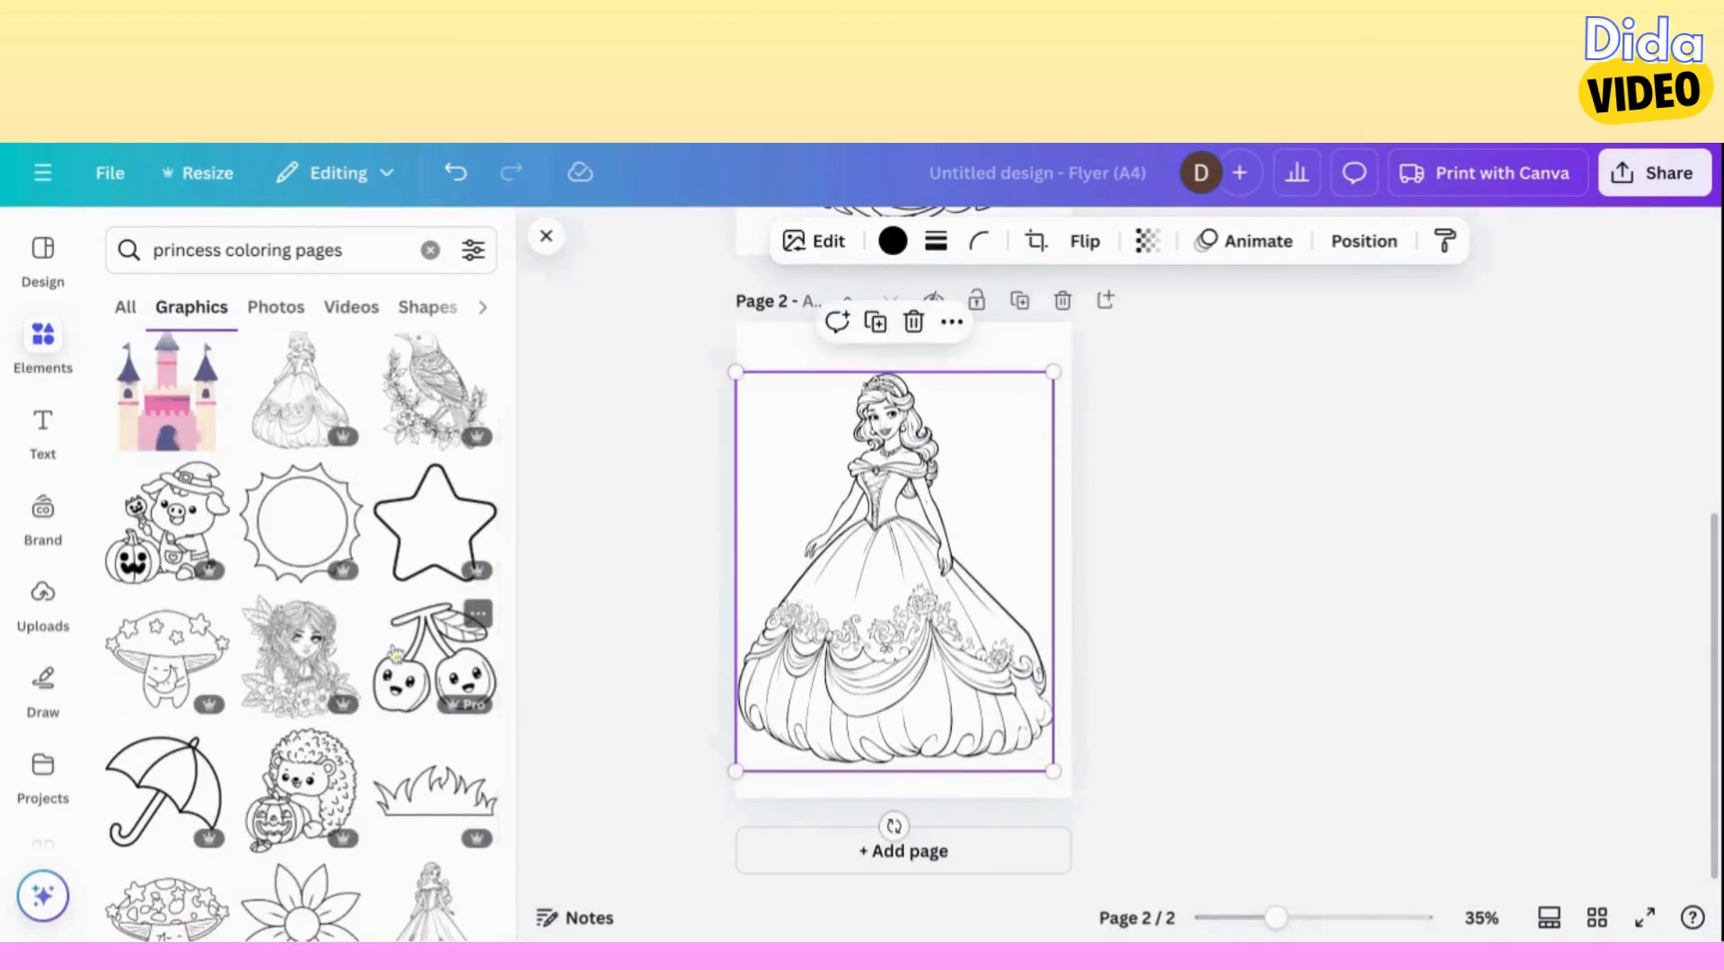
scroll(395, 651, "down", 5)
left_click(903, 849)
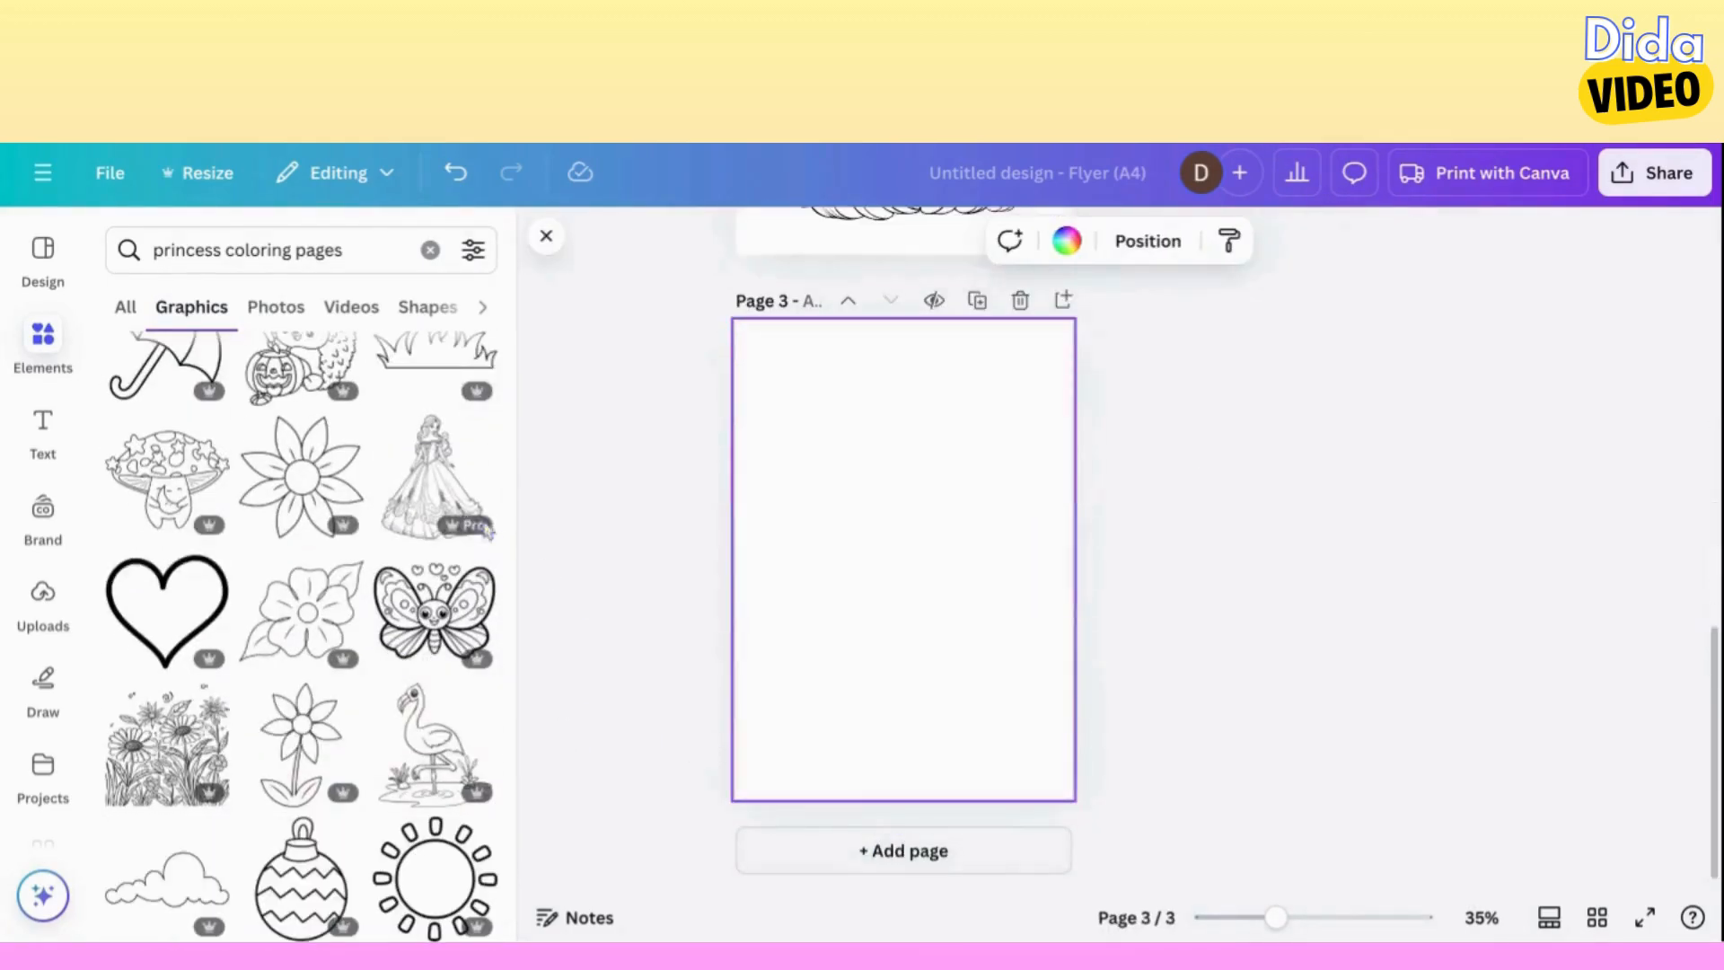
left_click(445, 482)
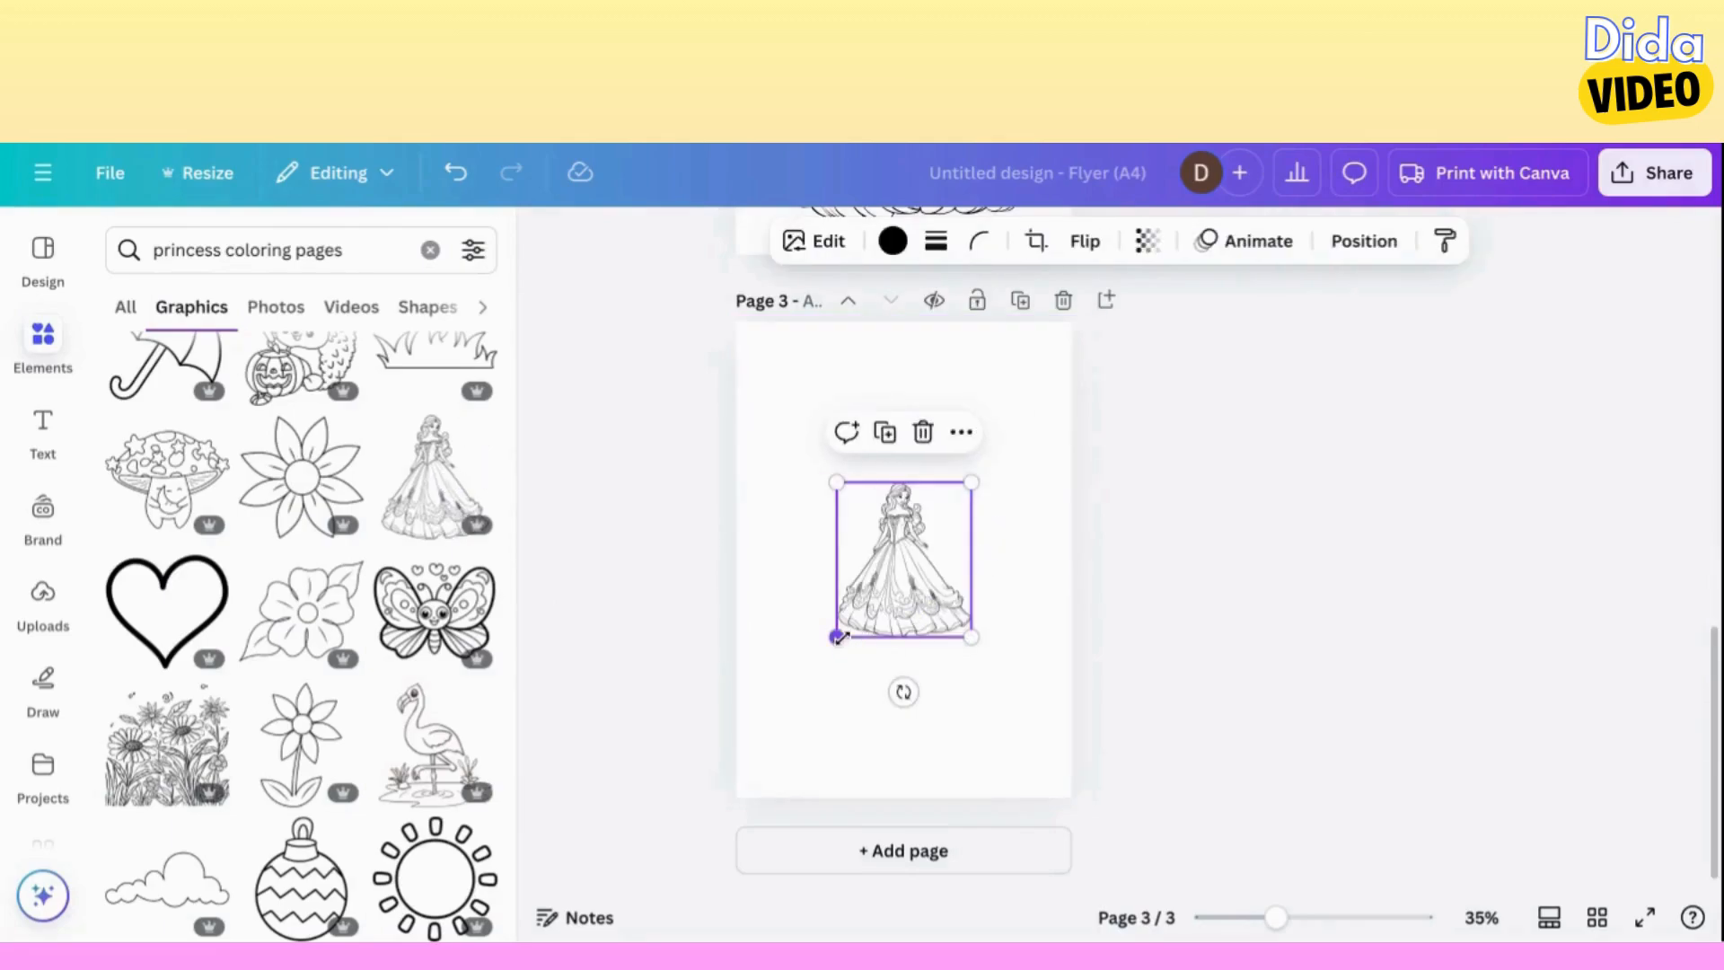
left_click_drag(837, 637, 740, 747)
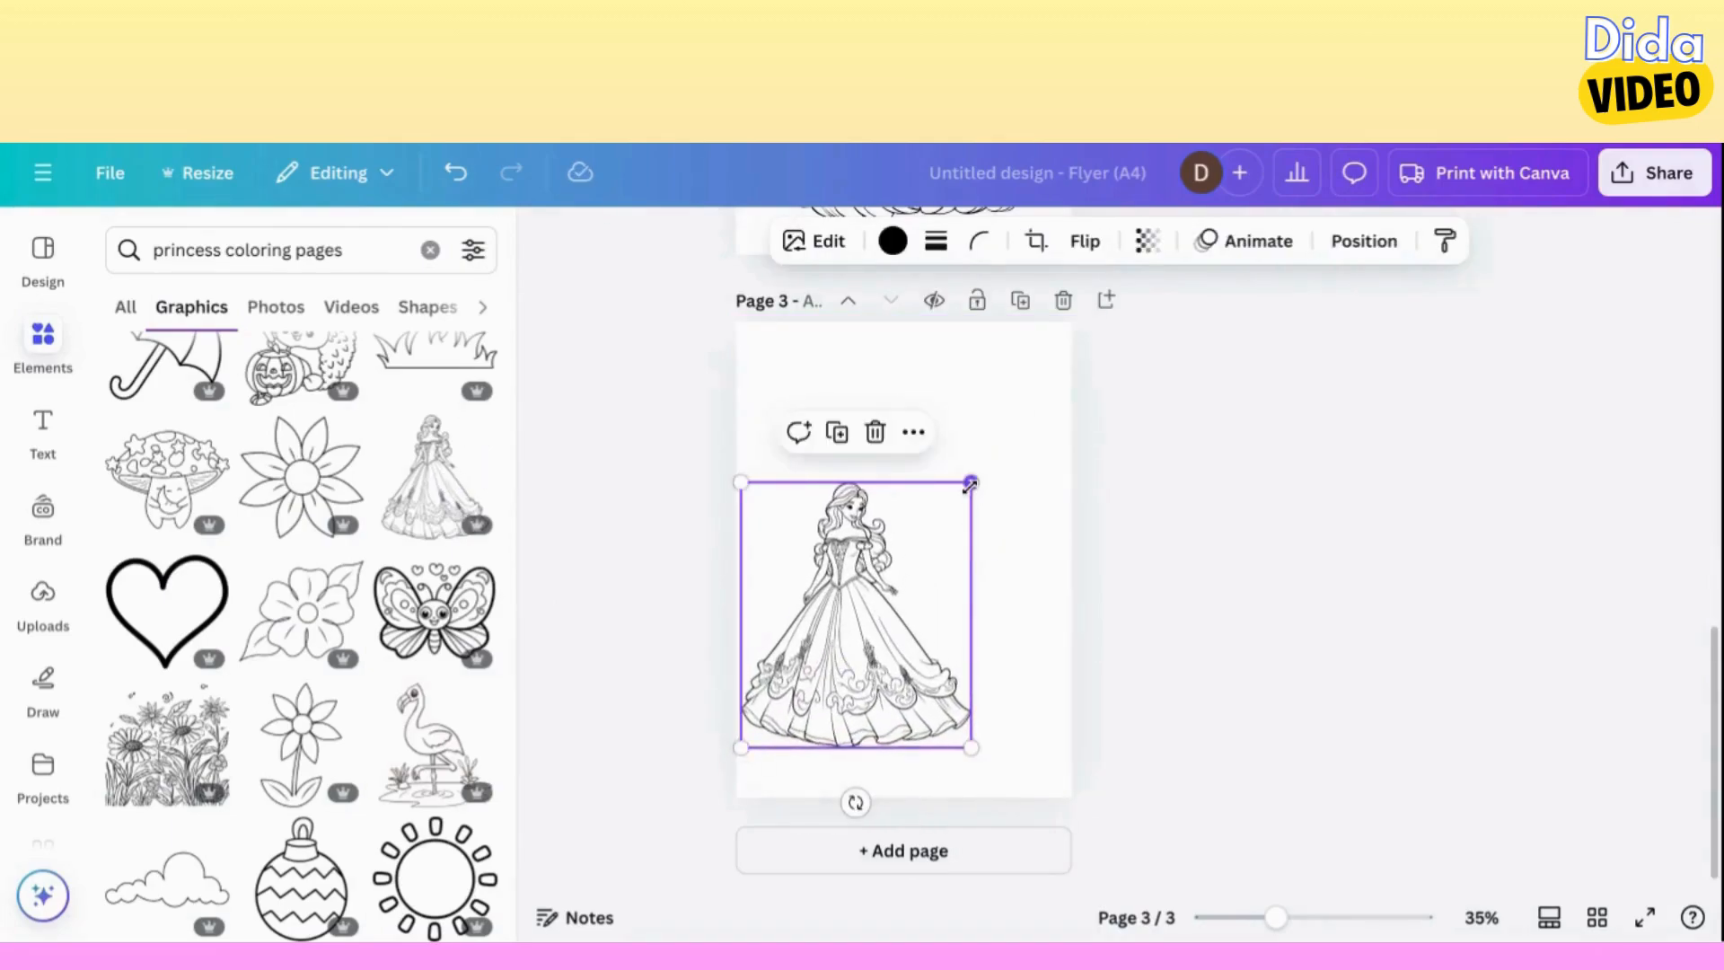
left_click_drag(969, 485, 1035, 401)
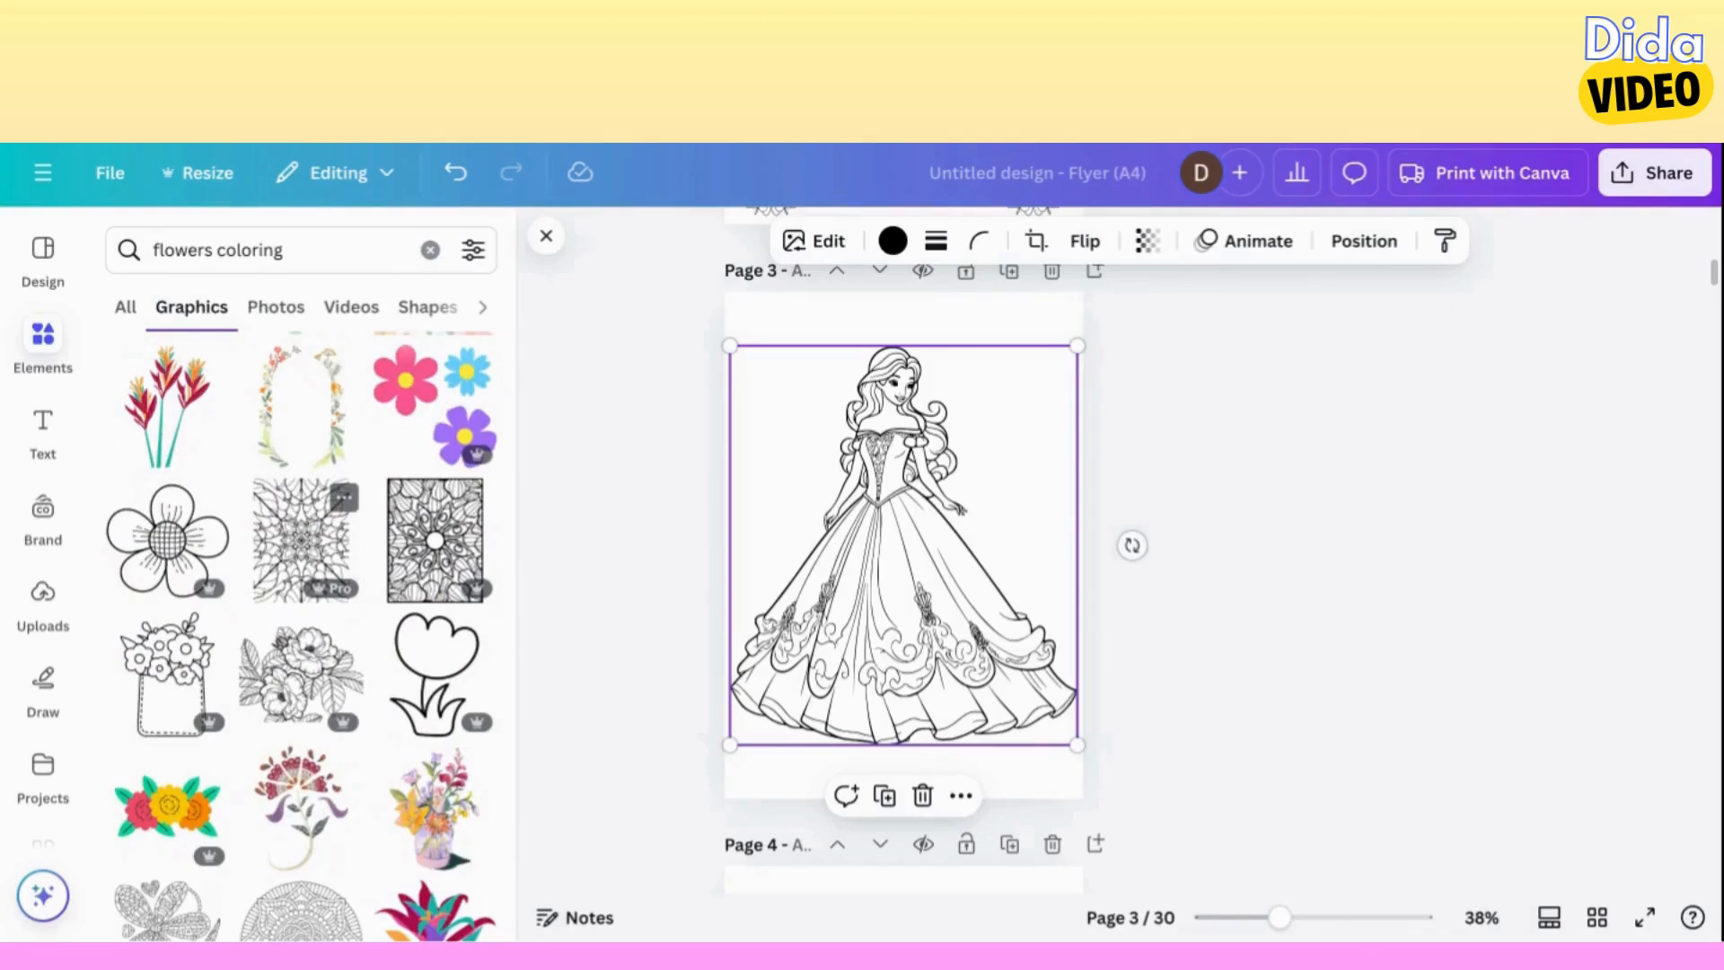
Add the simple five-petal flower outline from the "flowers coloring" graphics to page 3.
scroll(337, 574, "down", 5)
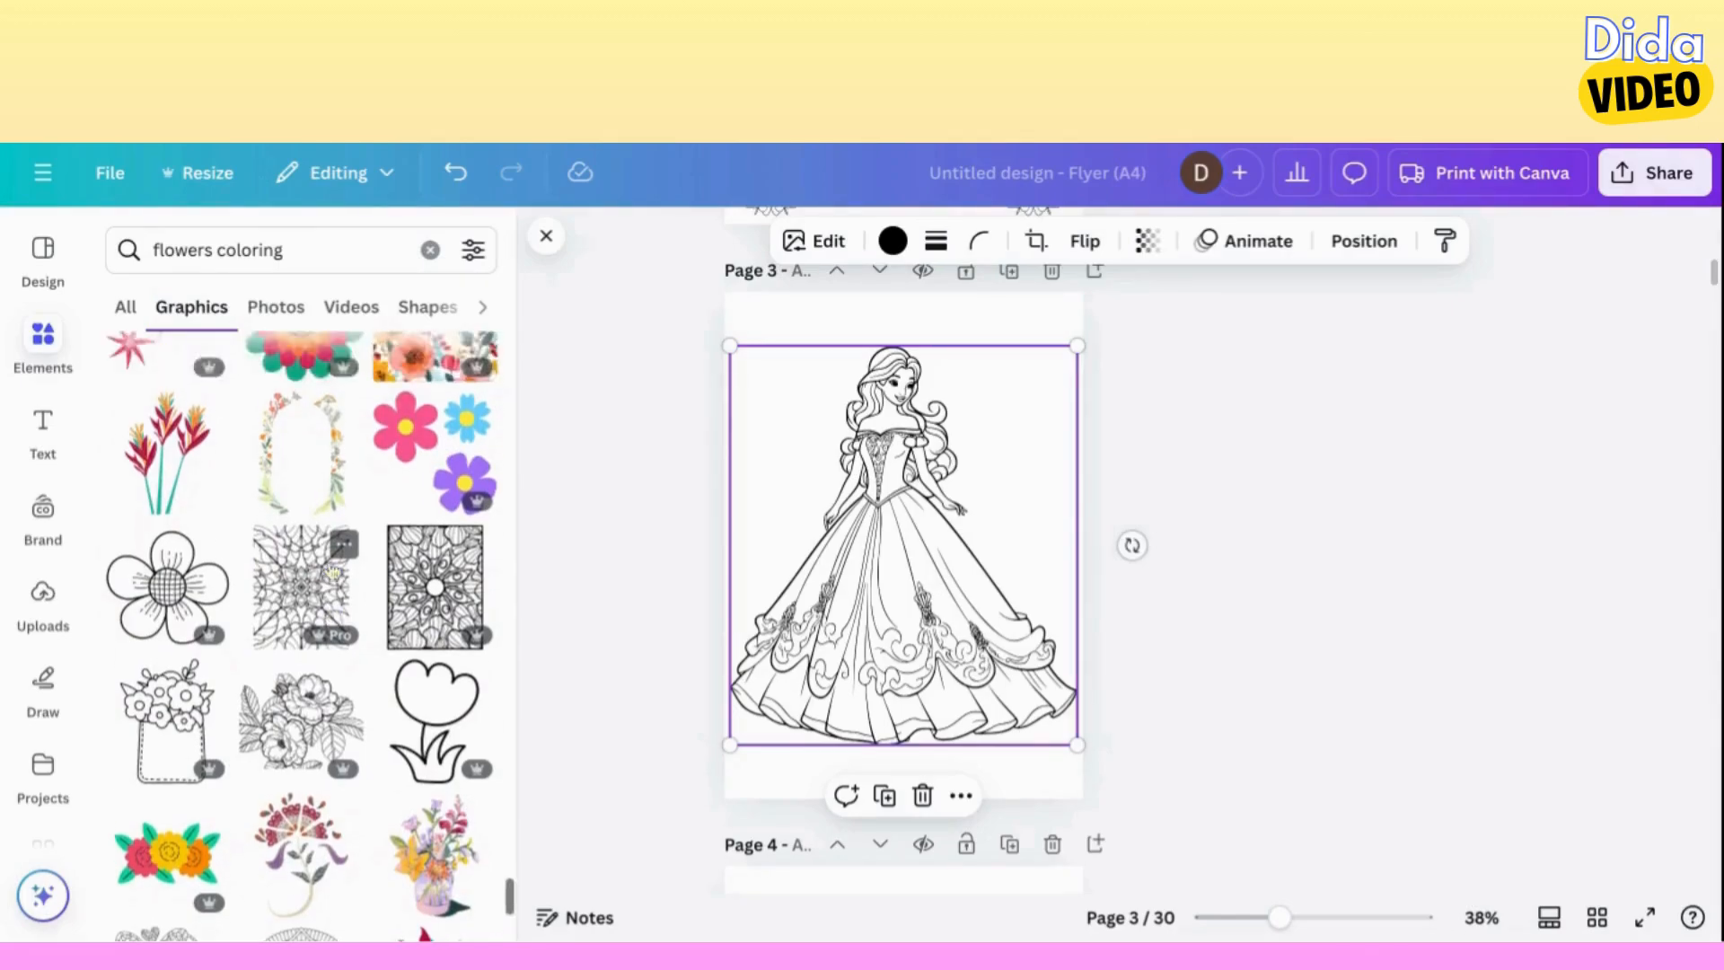
scroll(332, 571, "down", 5)
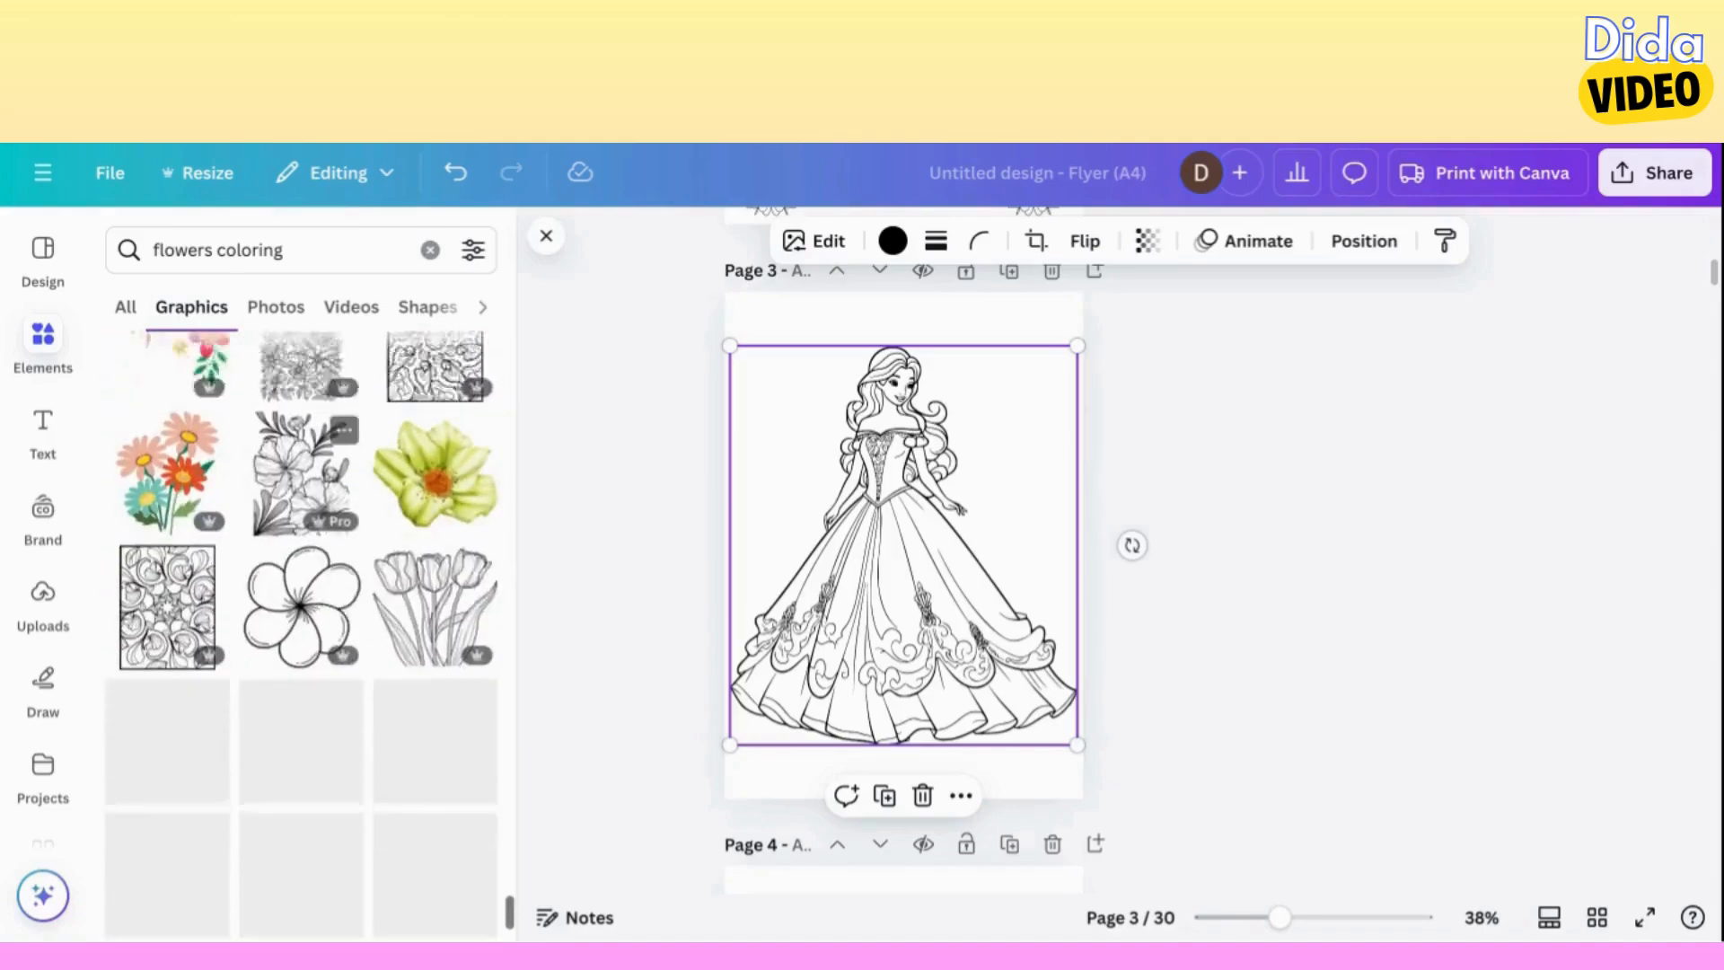
left_click(301, 557)
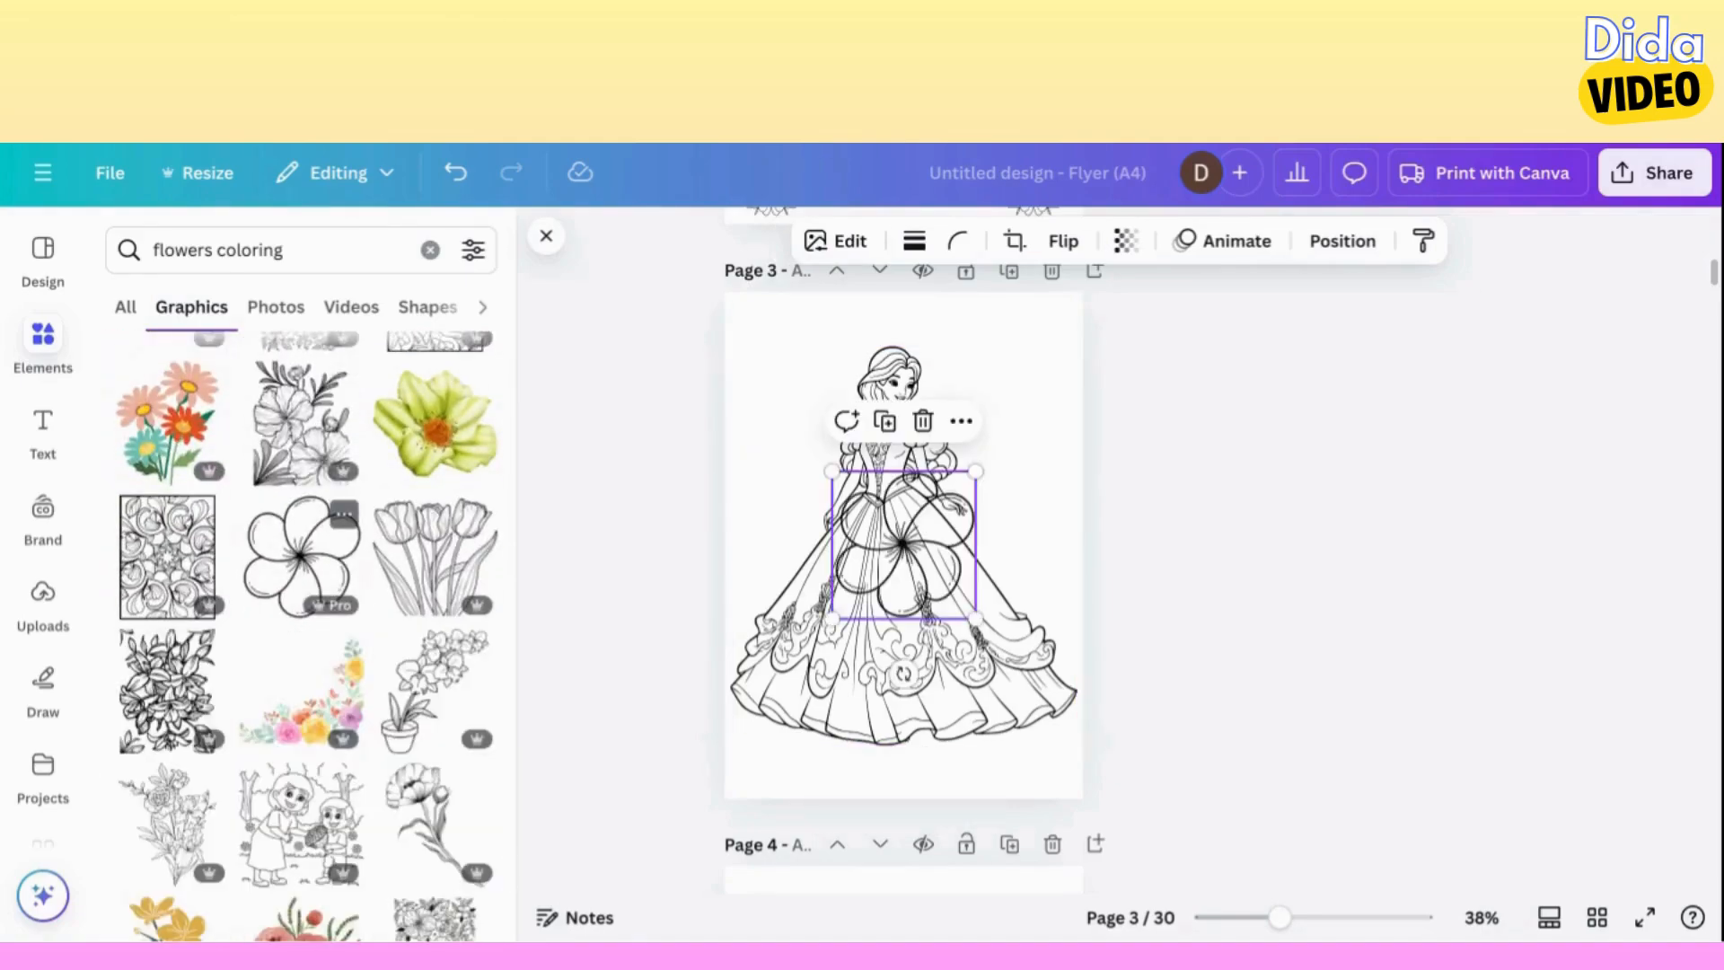
Arrange the flower outline and three duplicates as small decorations in the four corners of page 3.
left_click_drag(945, 569, 761, 763)
key("ctrl+d")
key("ctrl+d")
key("ctrl+d")
left_click(1034, 552)
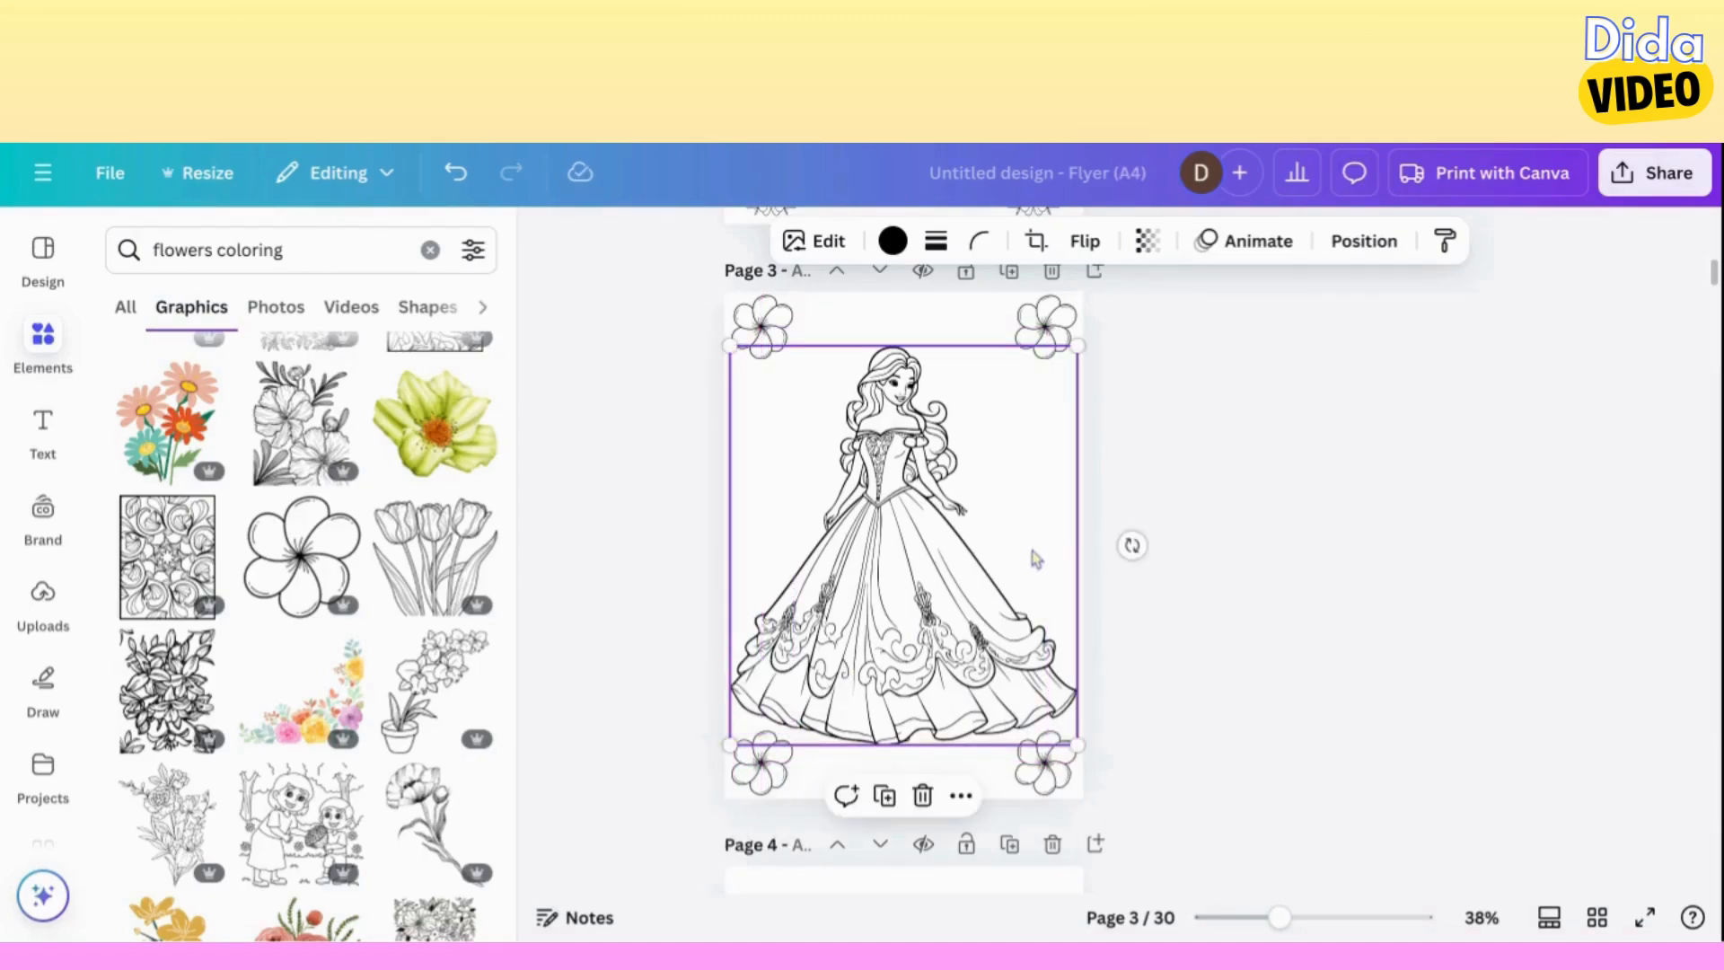
left_click(1154, 590)
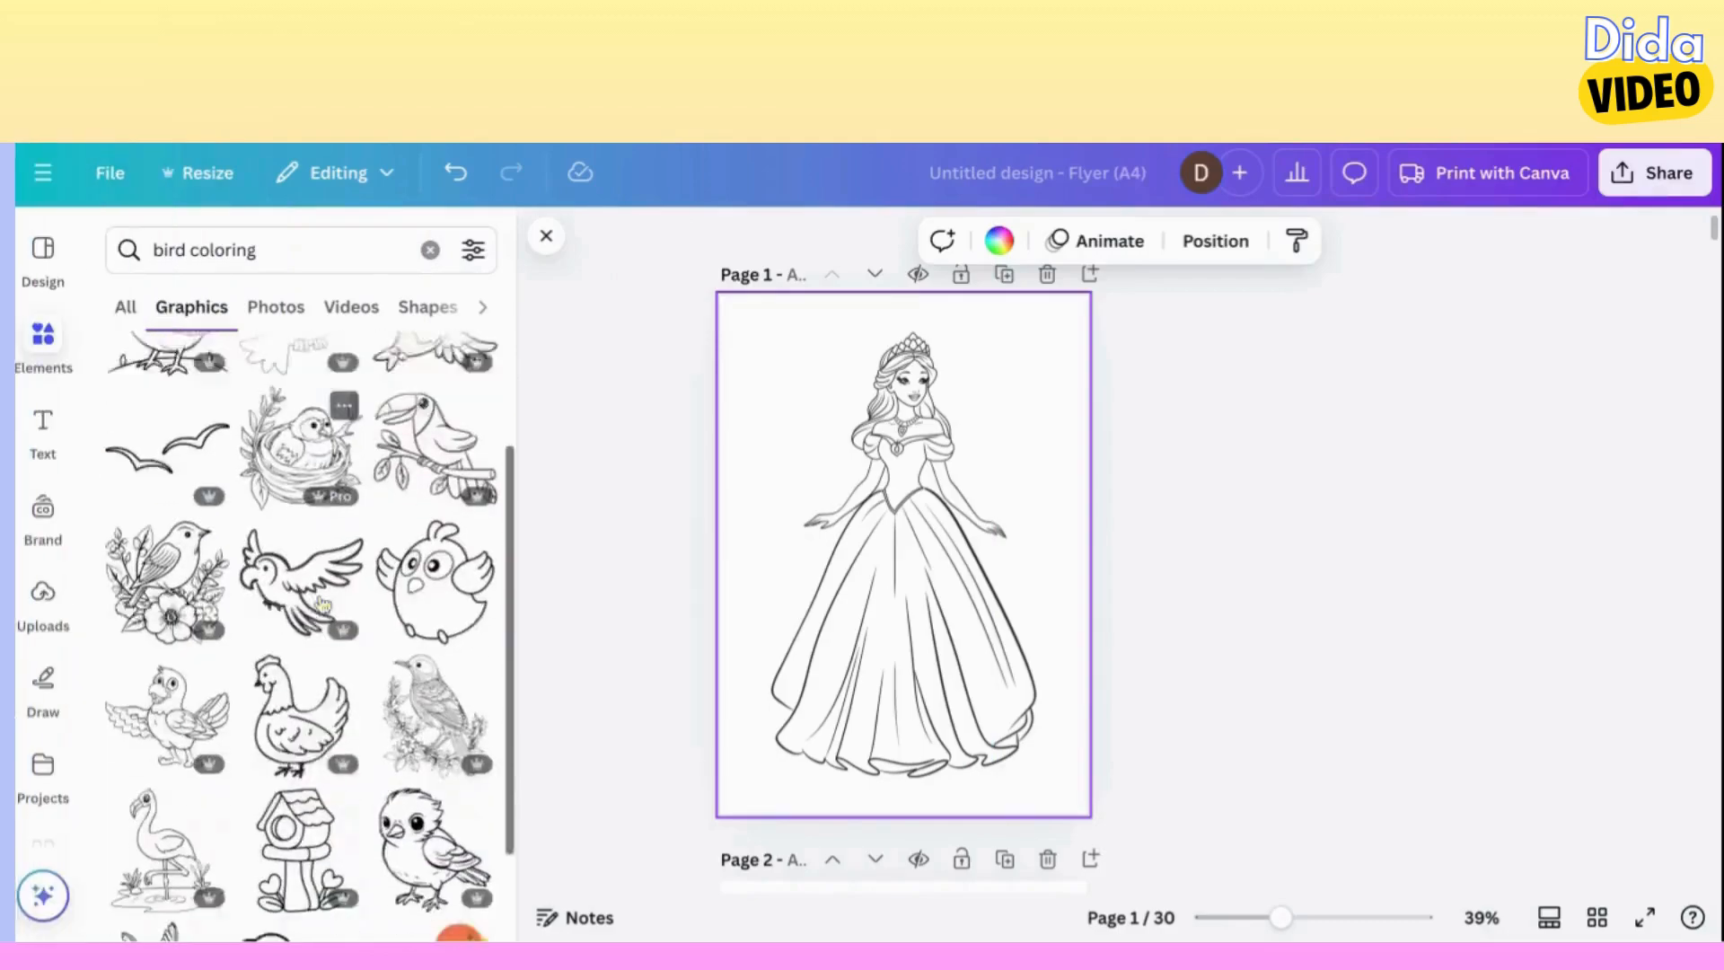
Add the outline hummingbird from the "bird coloring" graphics to page 1, shrunk to about 39.2 by 53.1 in the page's upper-left corner.
scroll(321, 603, "down", 3)
scroll(323, 605, "down", 1)
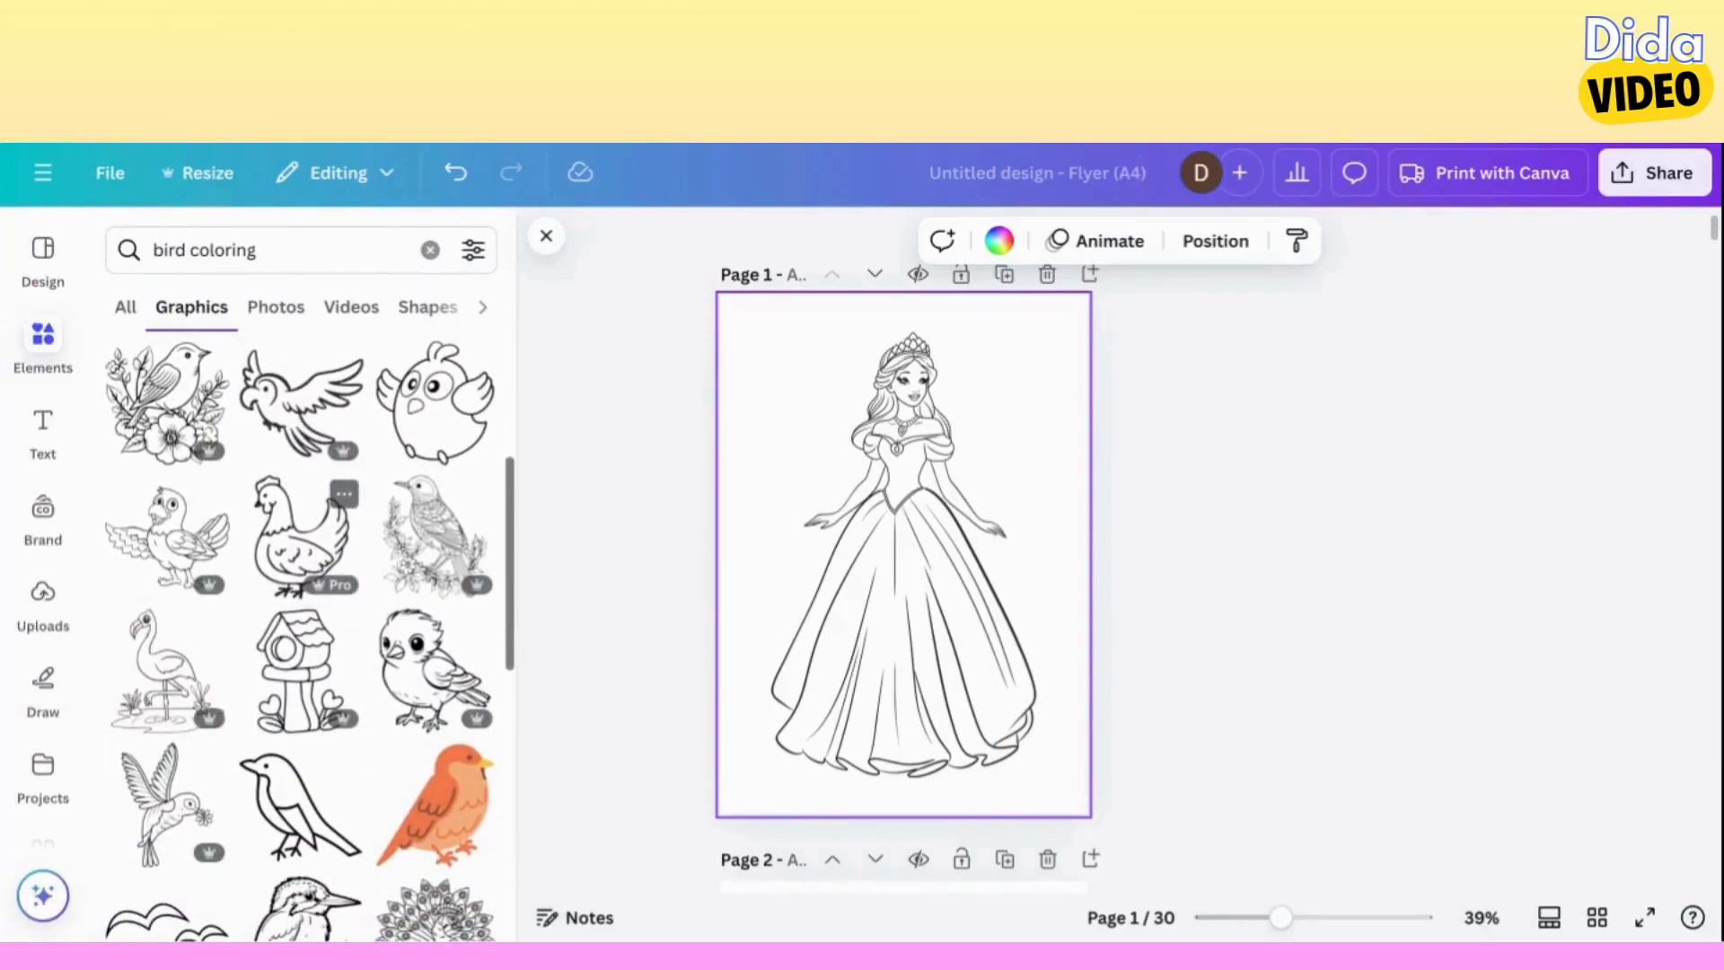
scroll(305, 557, "down", 3)
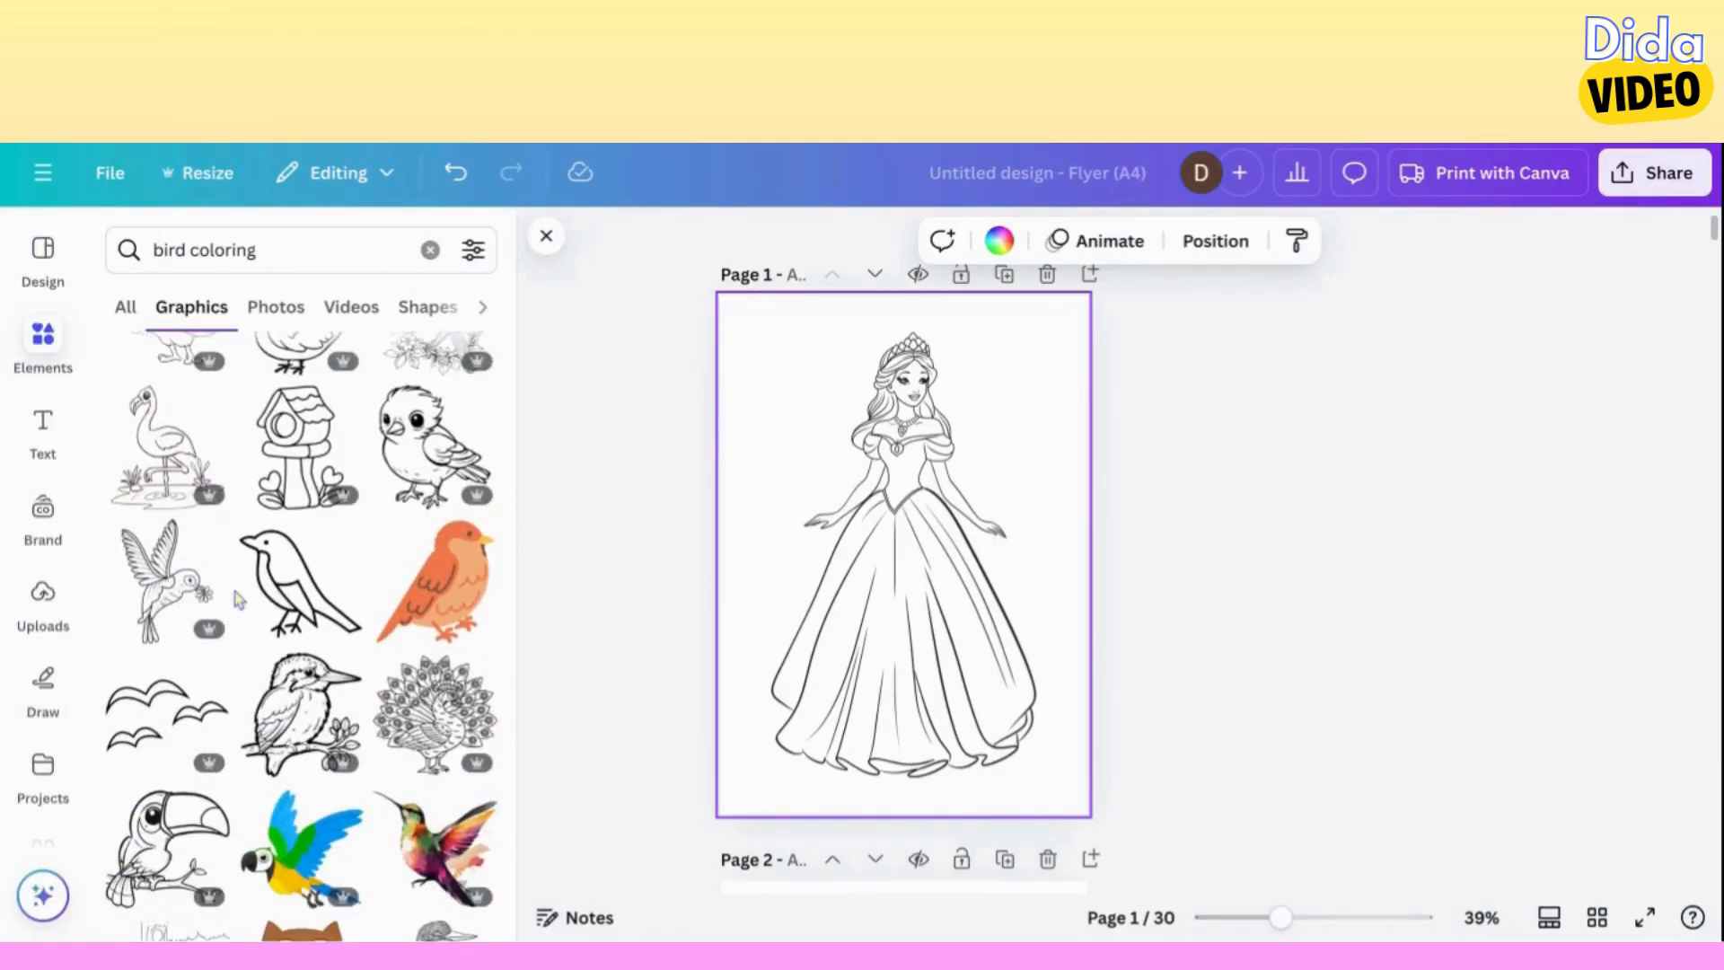
scroll(238, 599, "down", 4)
scroll(238, 600, "down", 8)
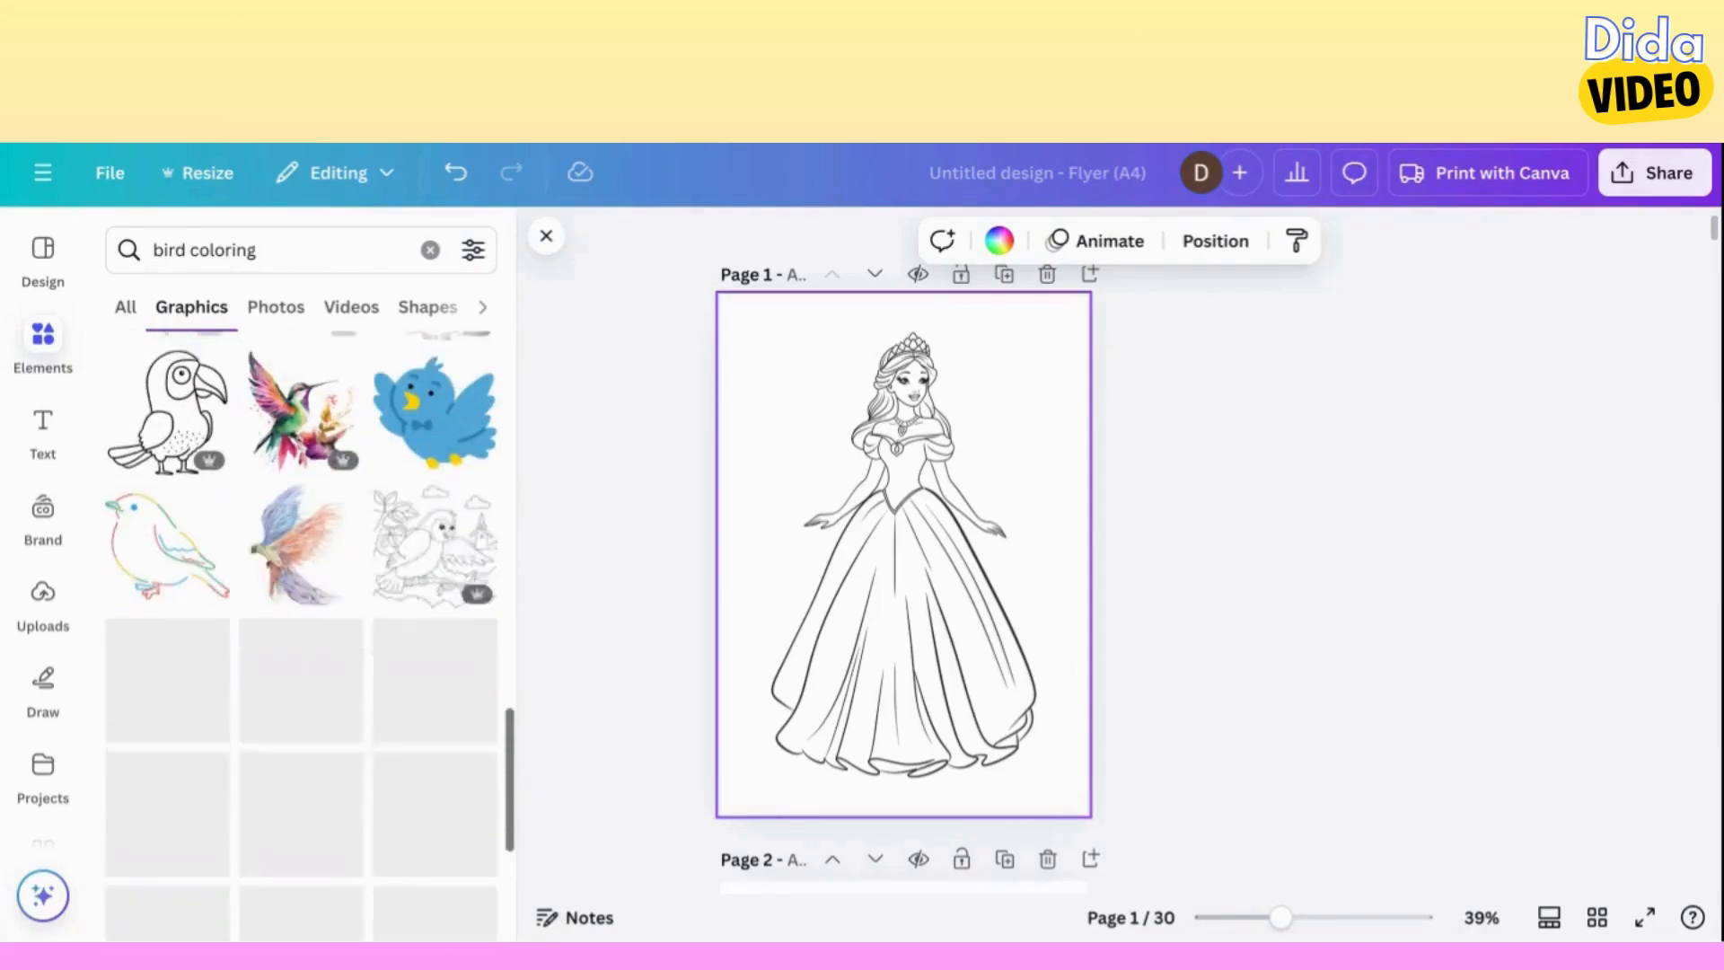
scroll(305, 629, "down", 3)
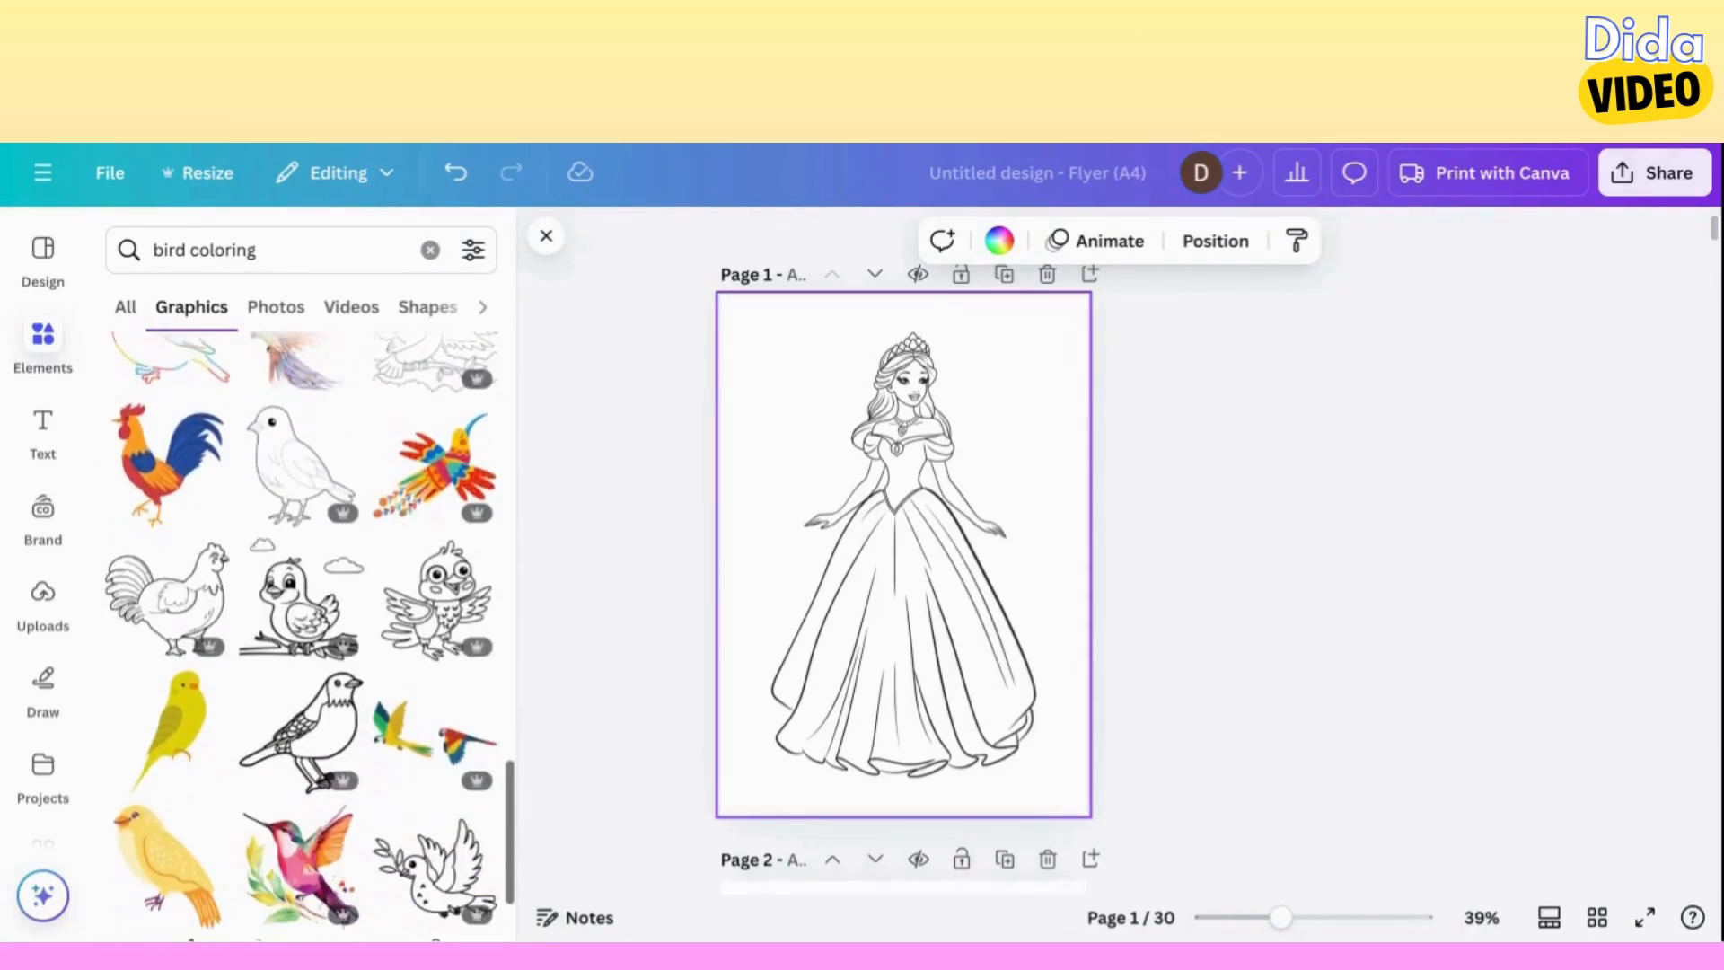
scroll(301, 629, "up", 10)
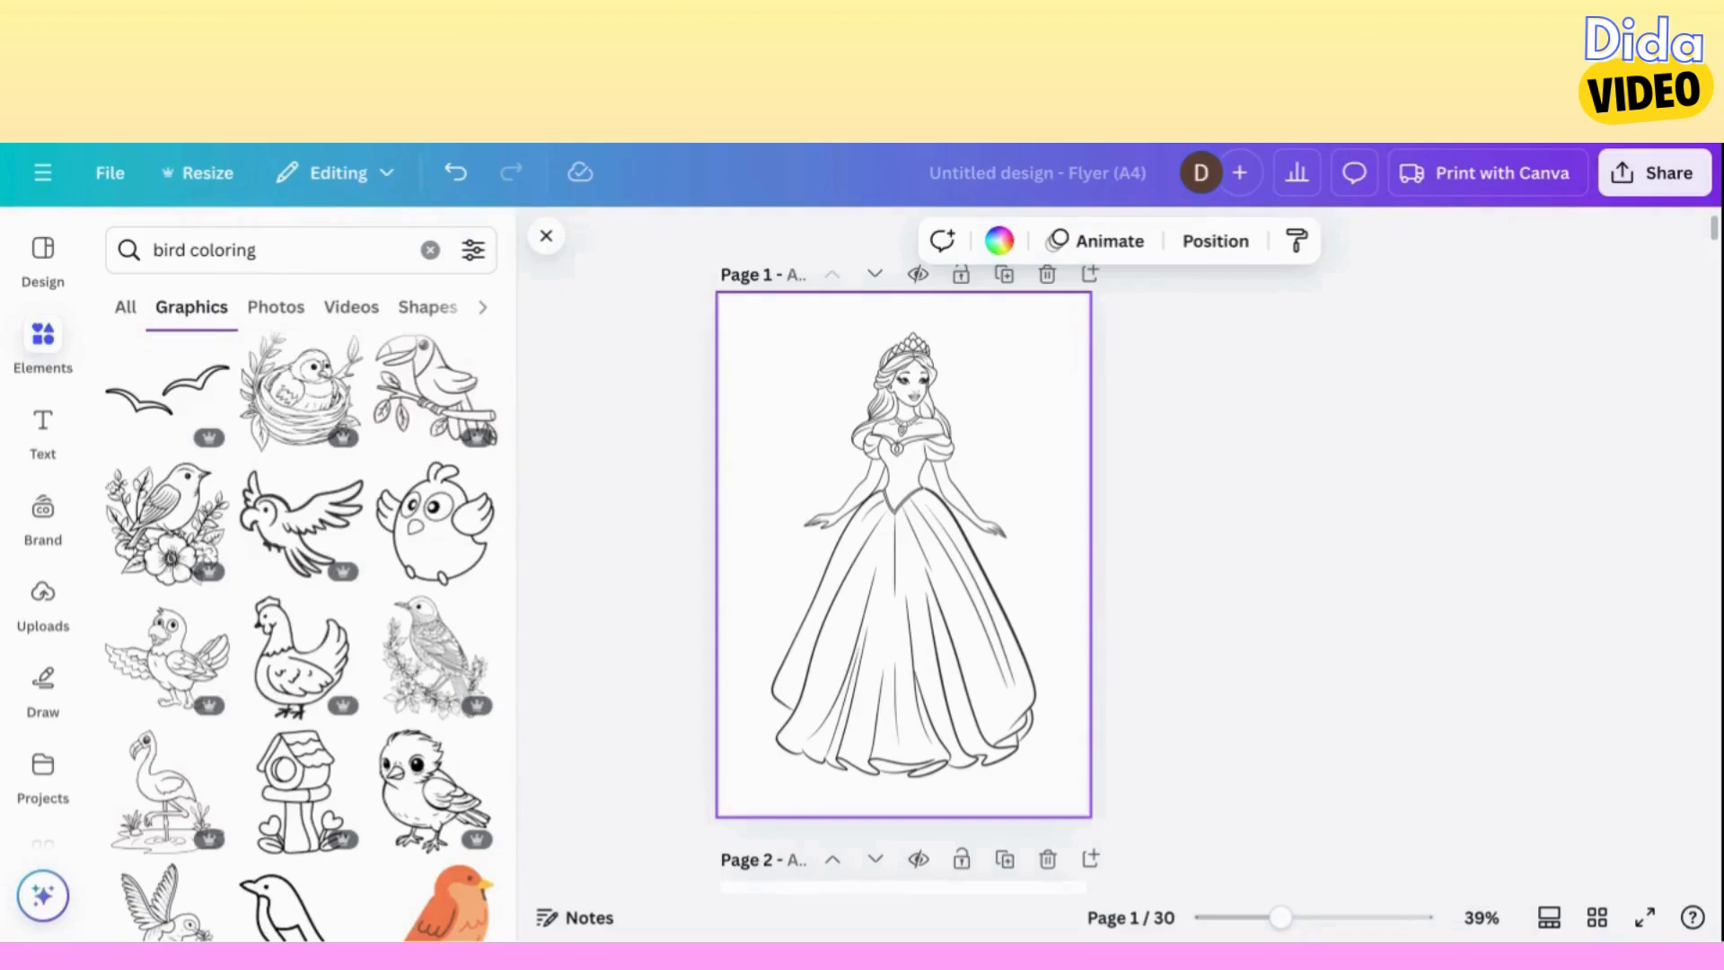
scroll(301, 628, "up", 3)
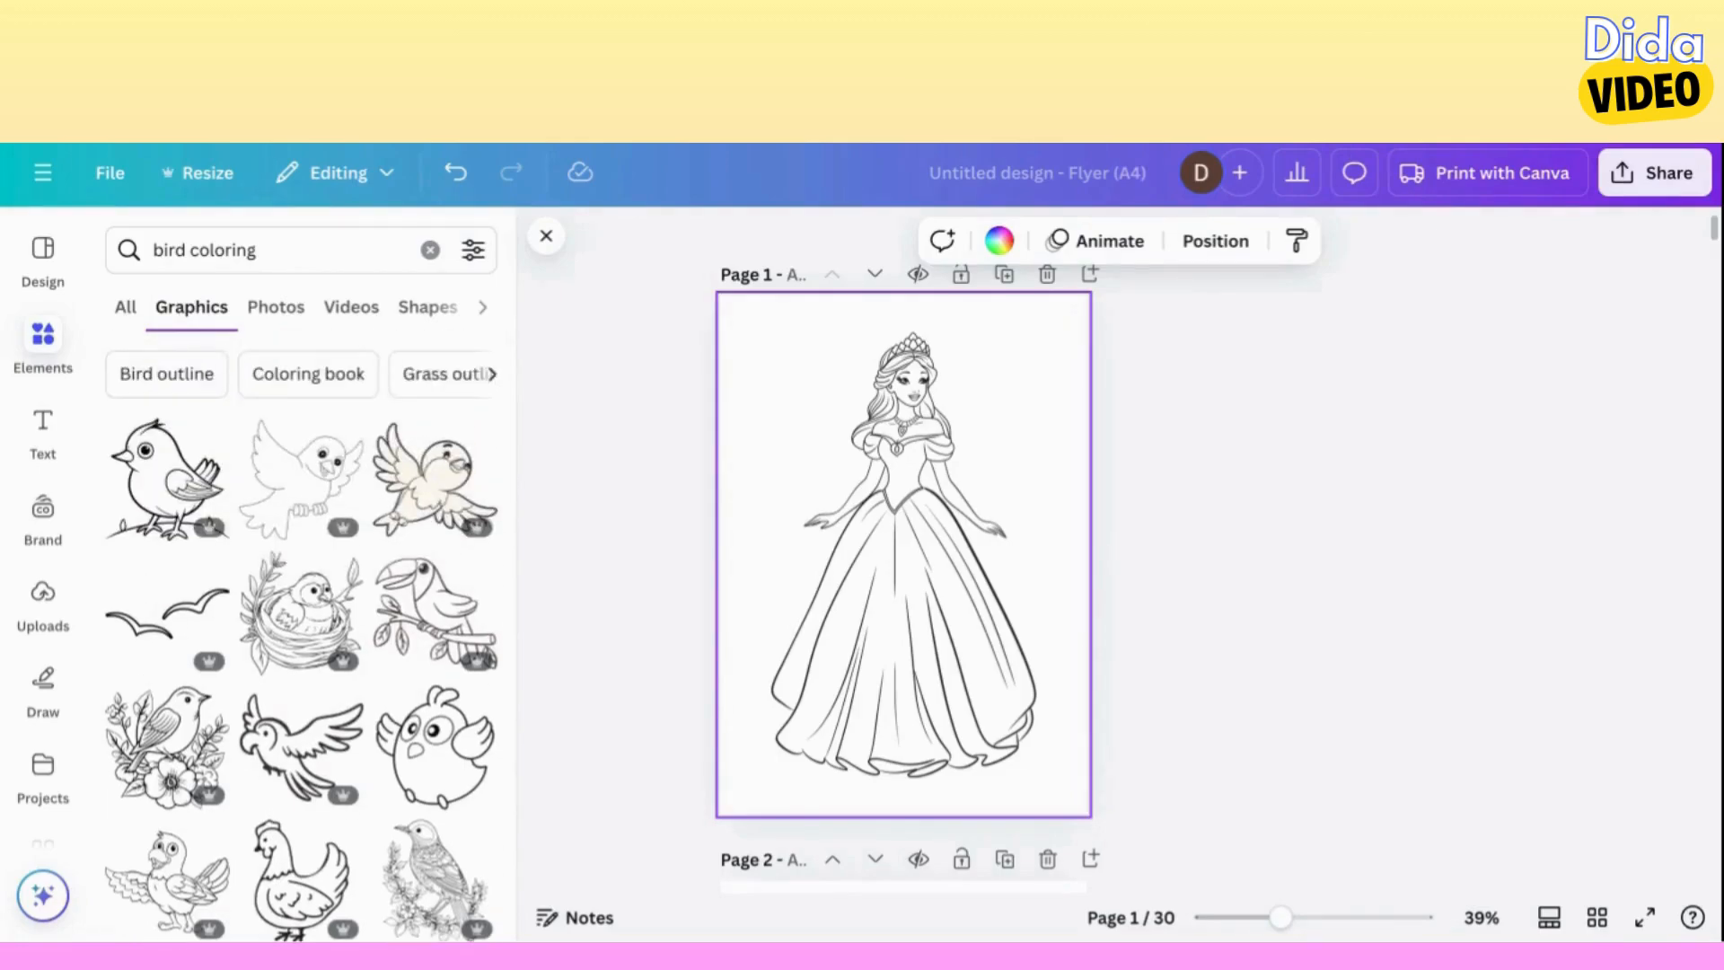
scroll(301, 628, "down", 5)
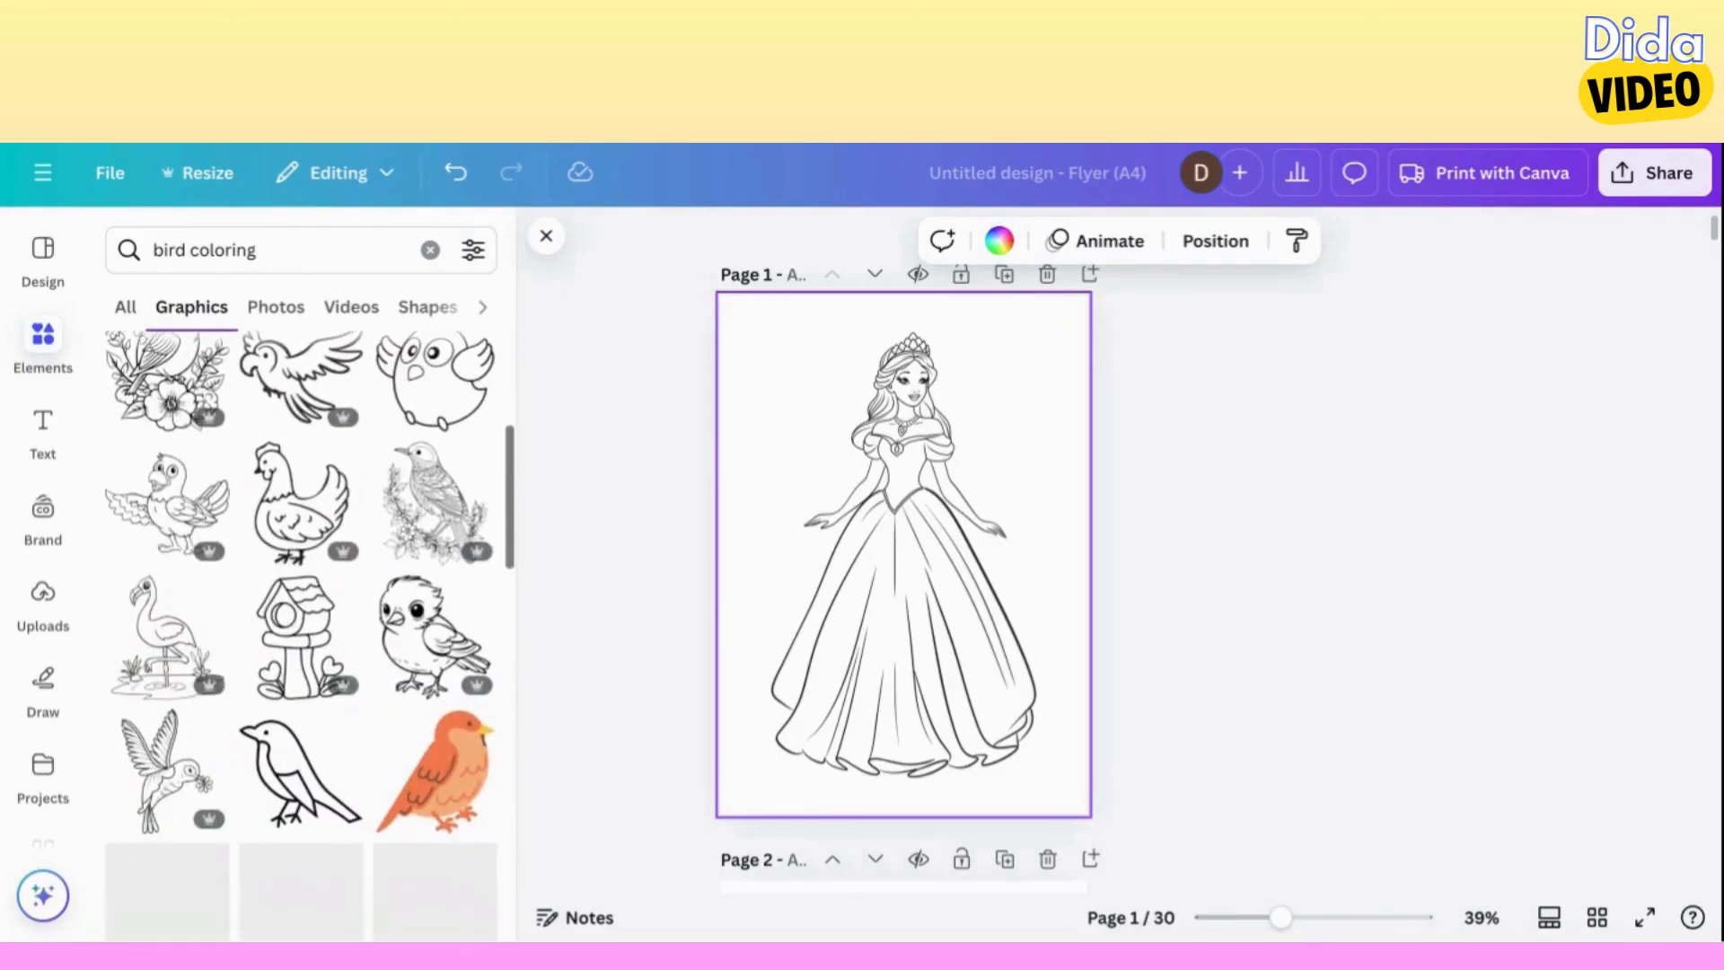
left_click(161, 696)
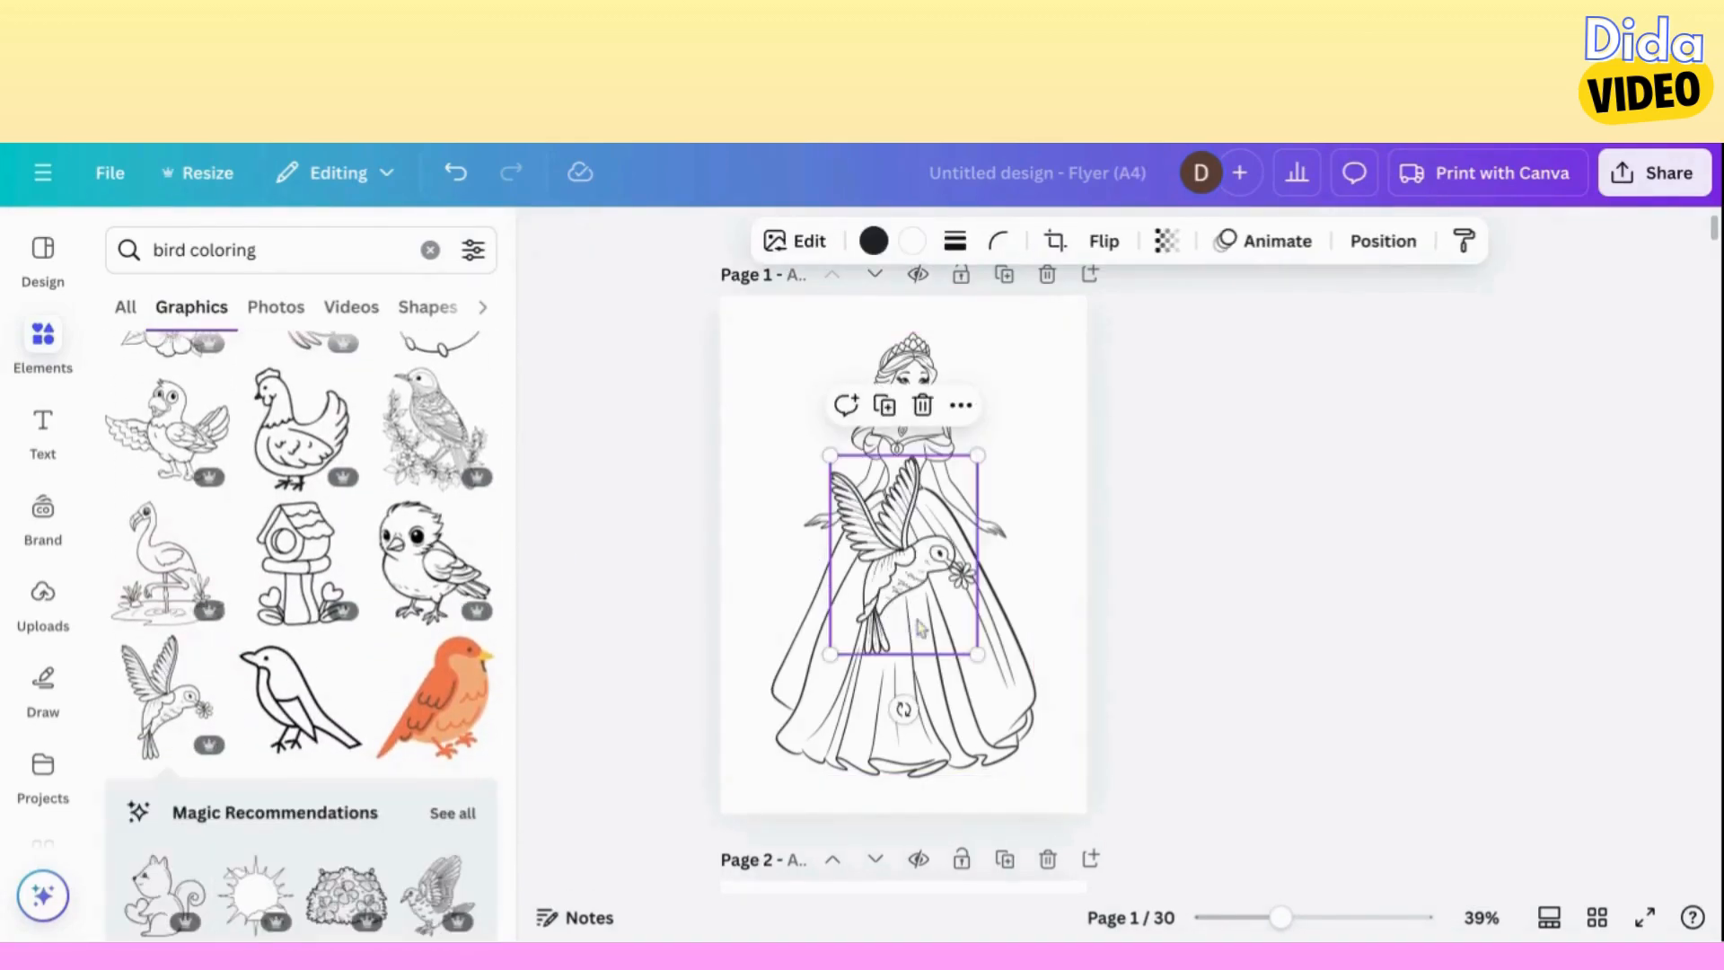
left_click_drag(977, 654, 810, 421)
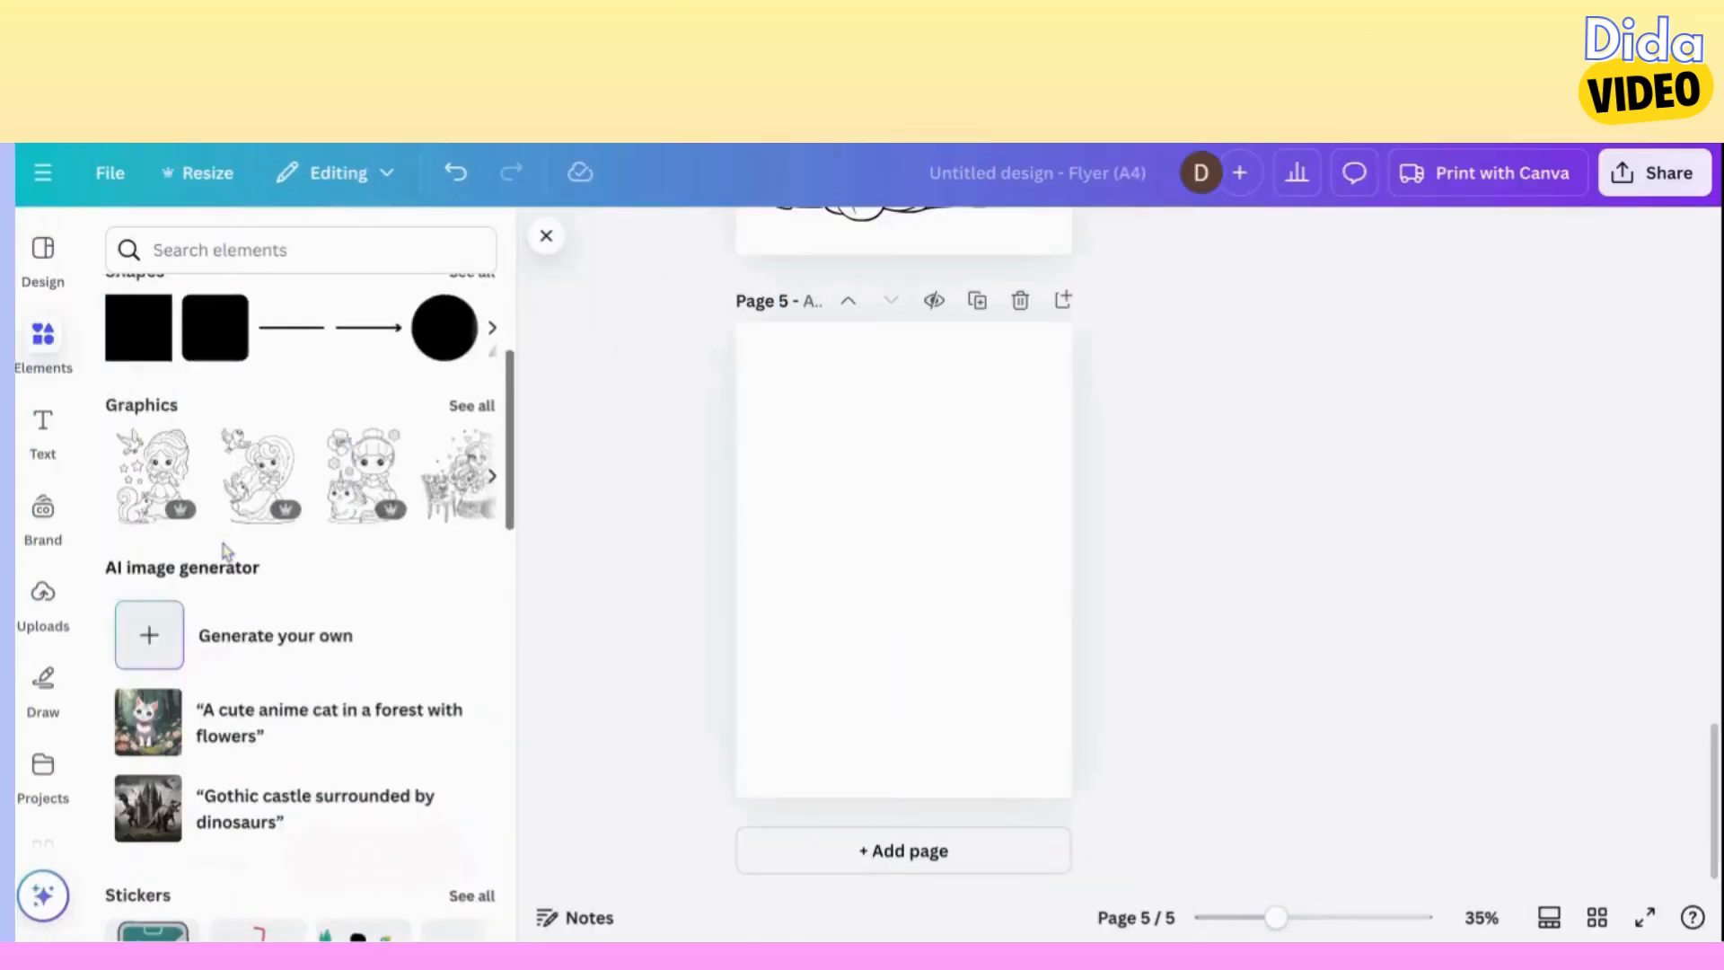
Generate Magic Media graphics from the prompt "african american princess coloring pages".
scroll(225, 548, "down", 2)
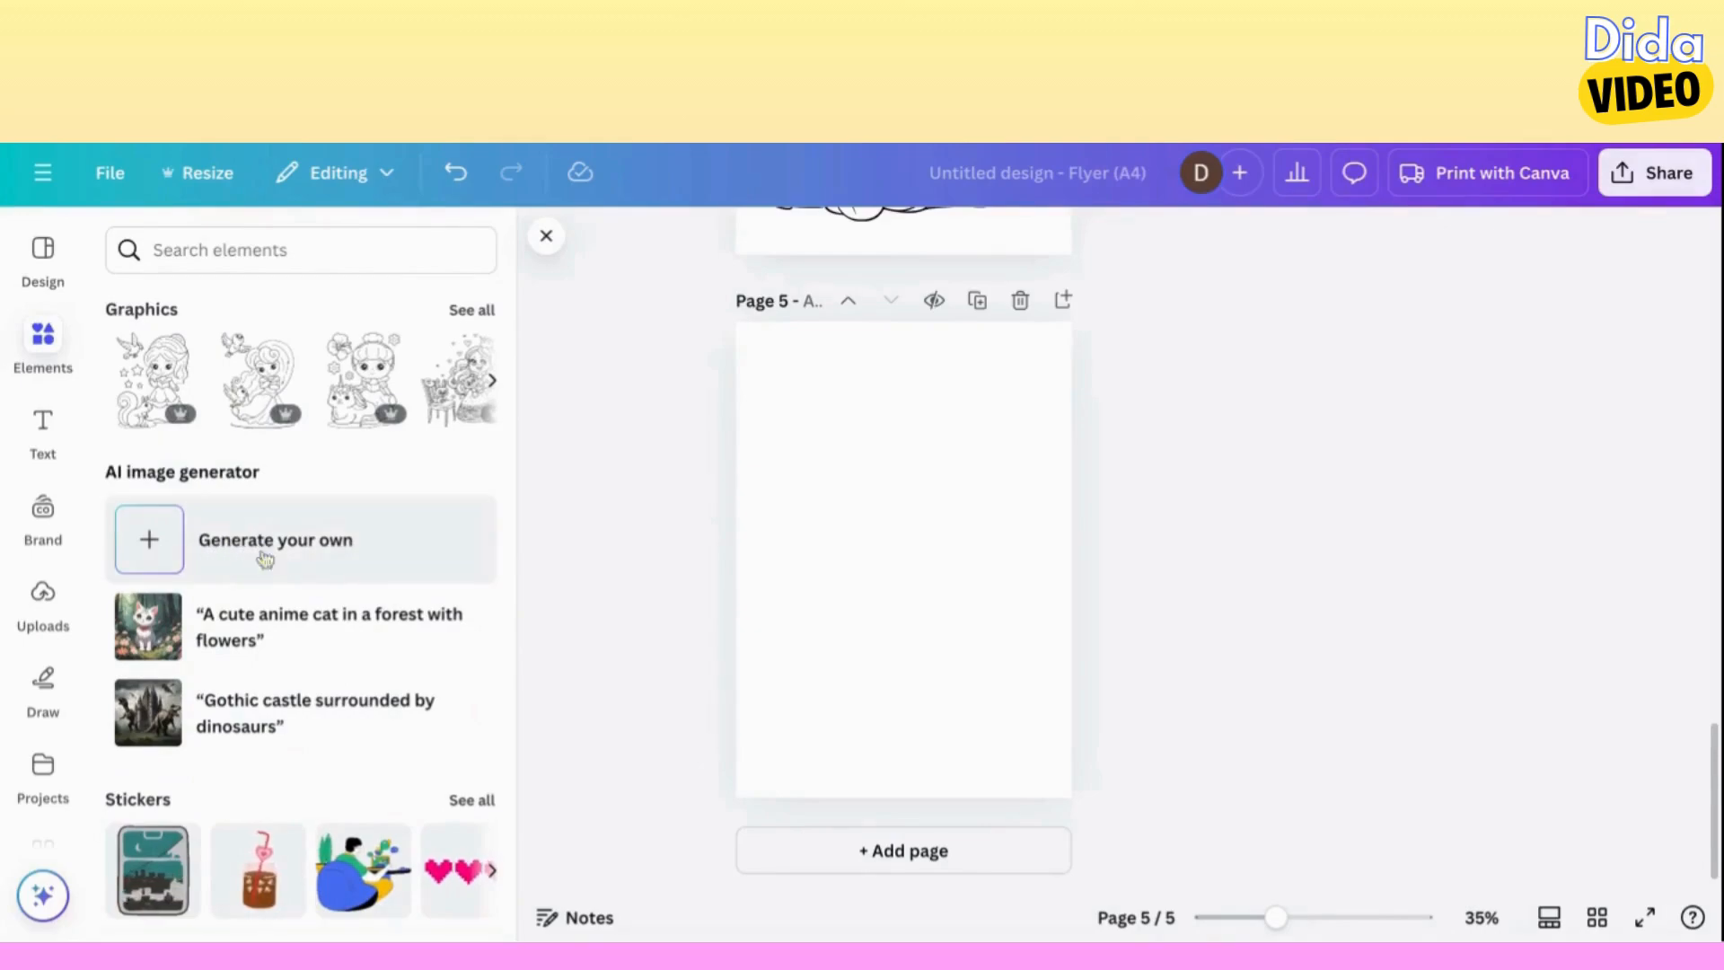
left_click(312, 555)
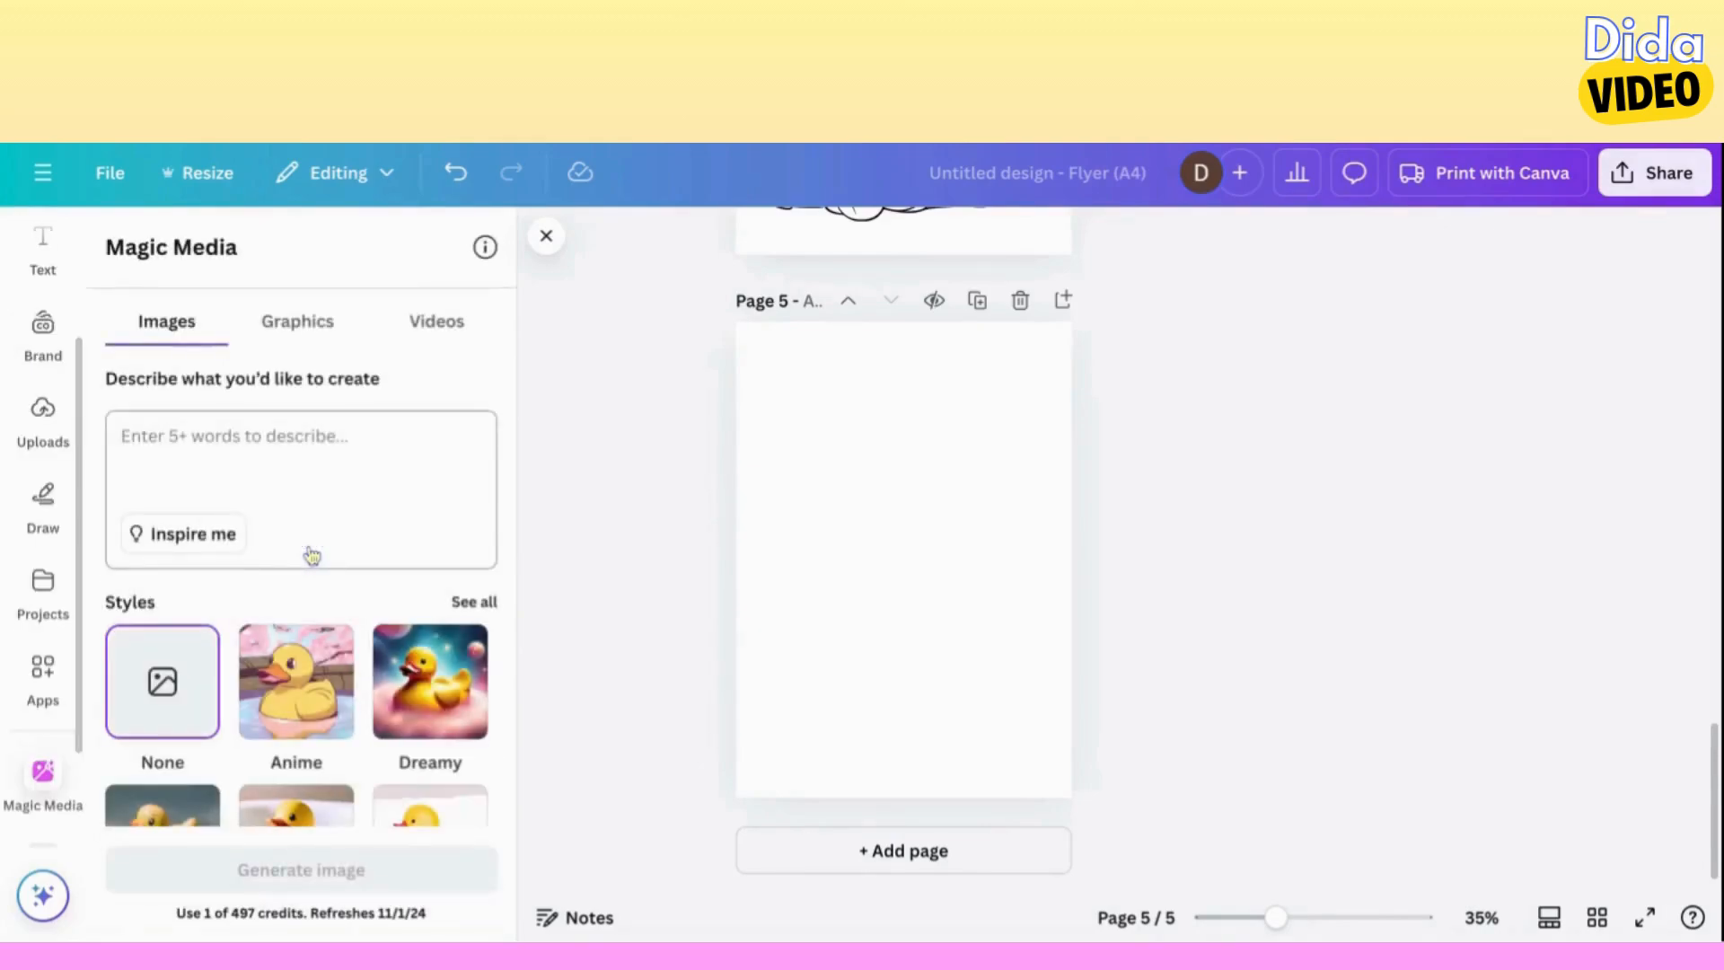
left_click(315, 323)
type("afr")
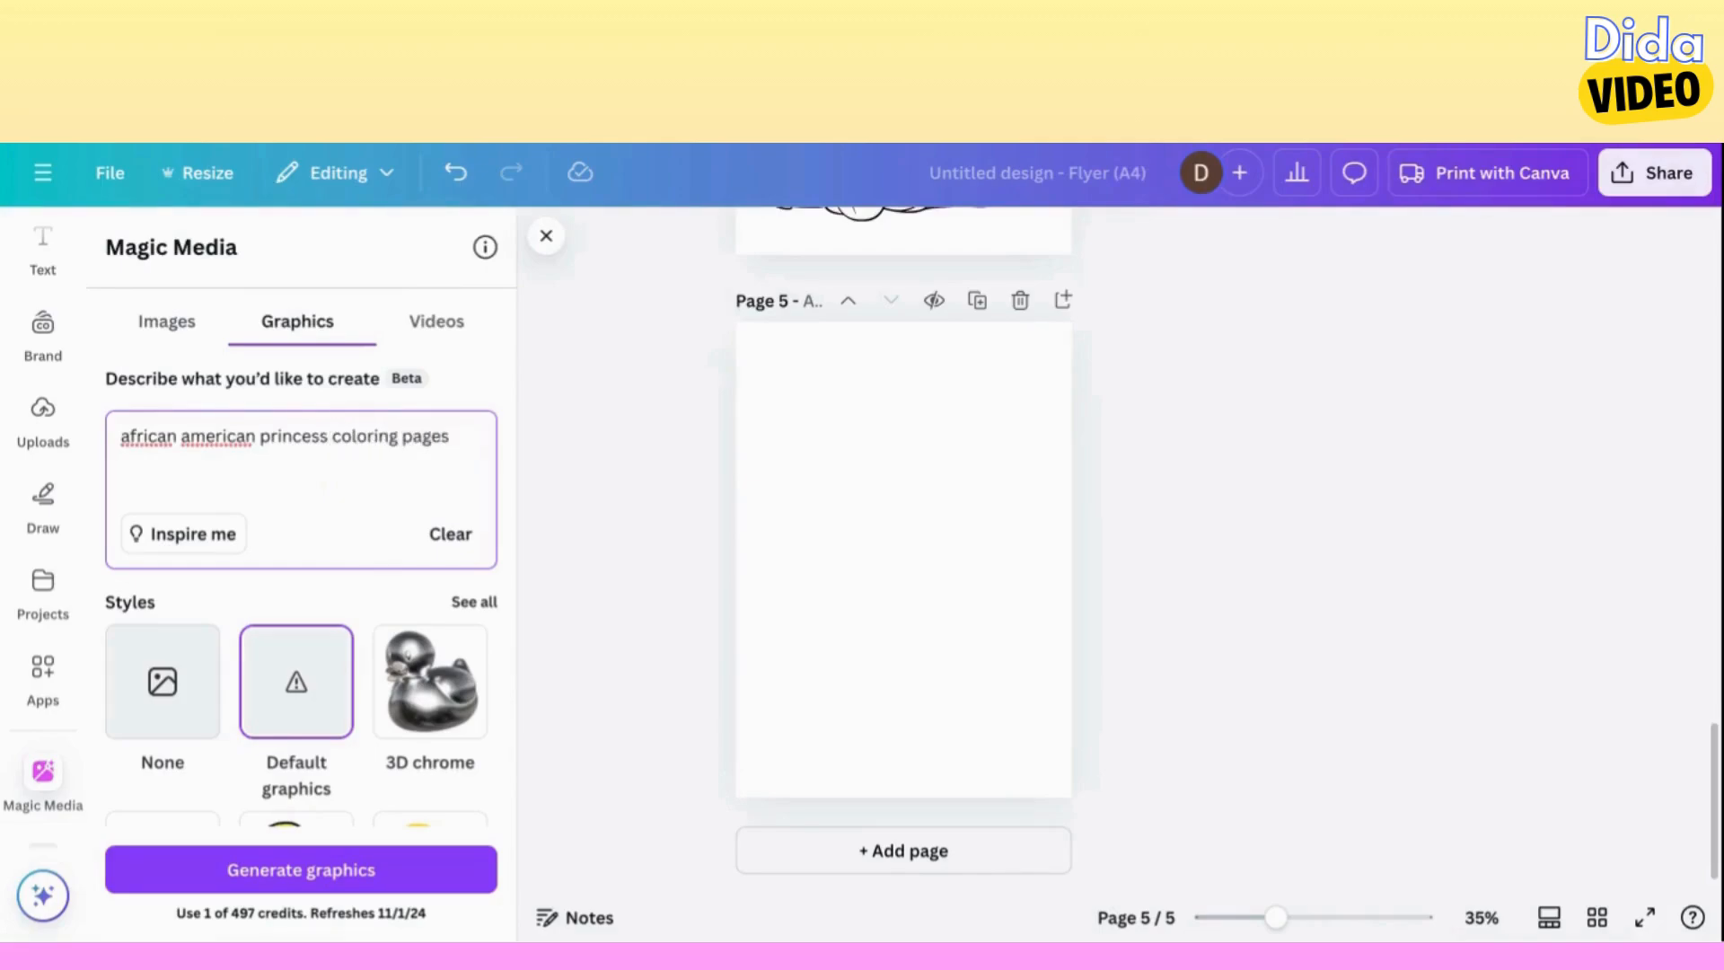
key("Return")
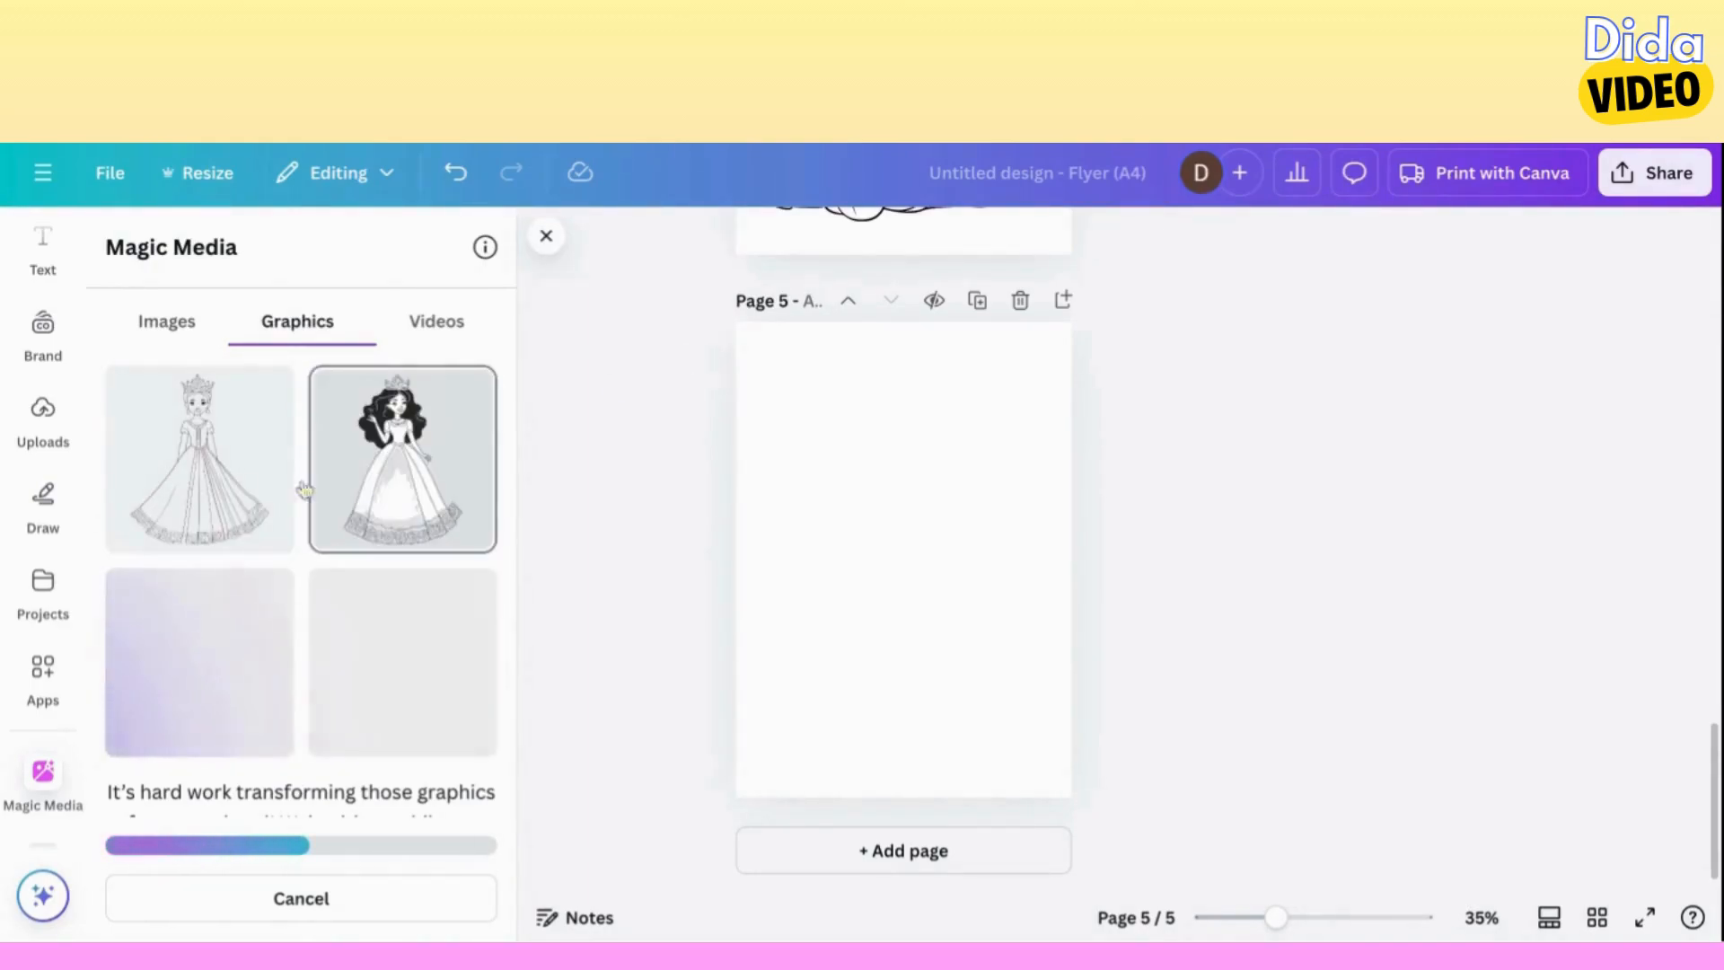
Place the generated line-art princess with the crown on page 5, enlarge it to nearly the page width, and add page 6.
left_click(186, 491)
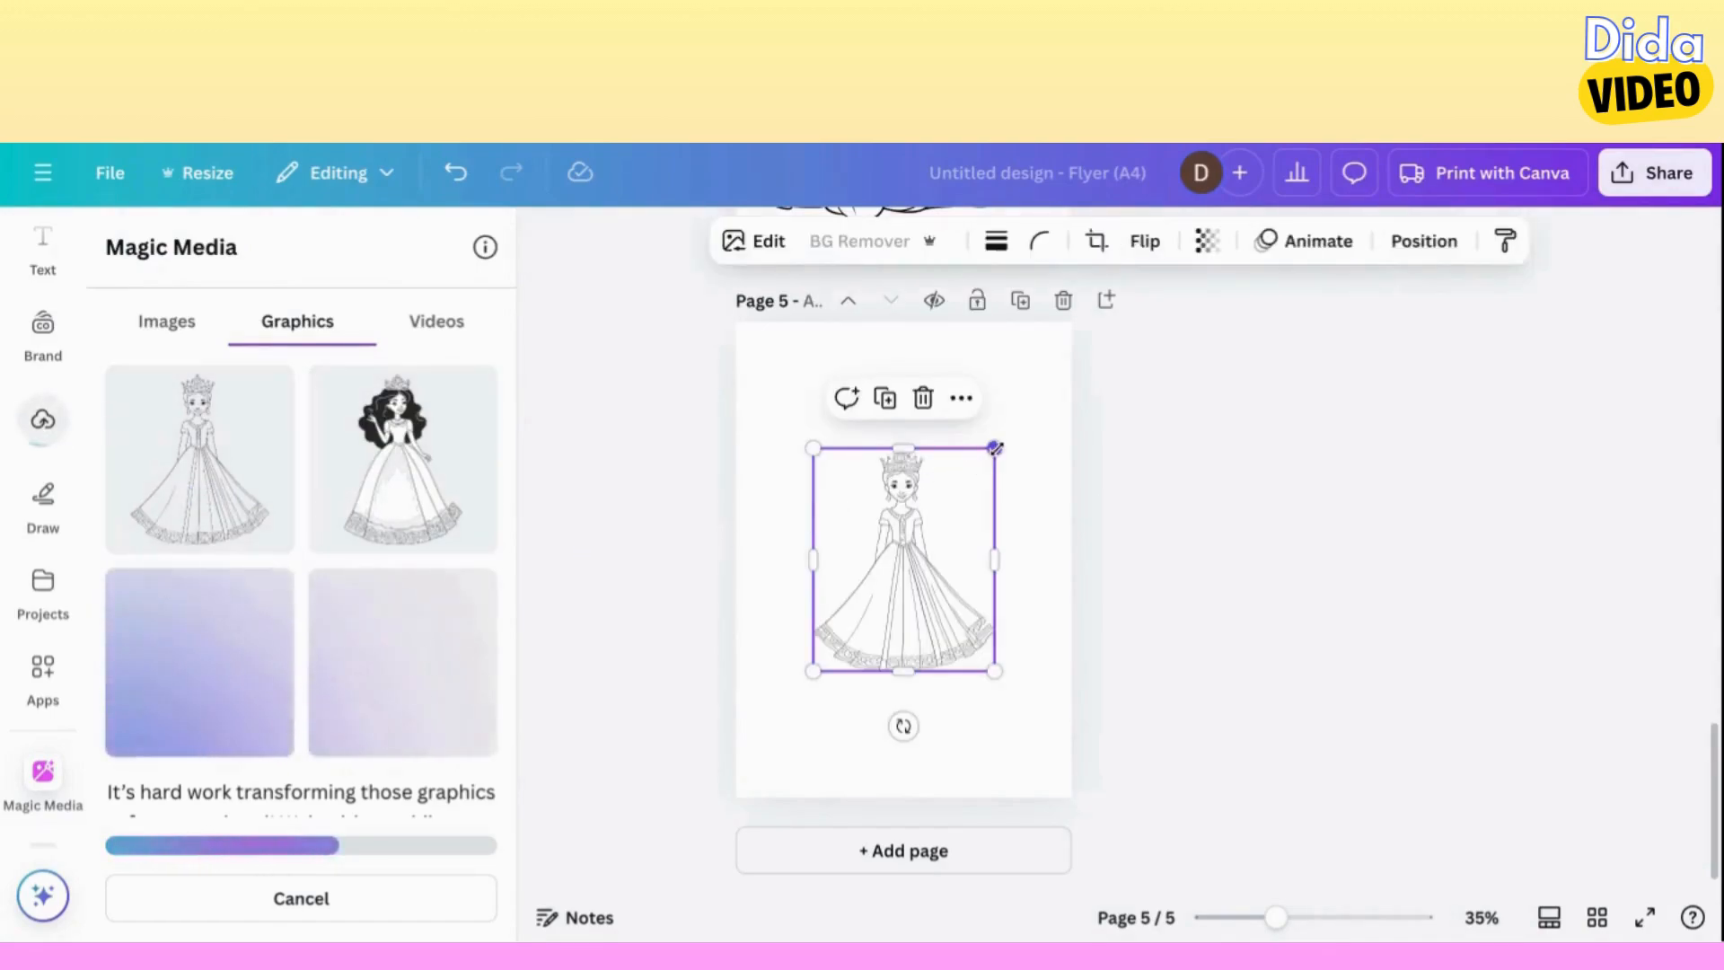
left_click_drag(994, 447, 1066, 360)
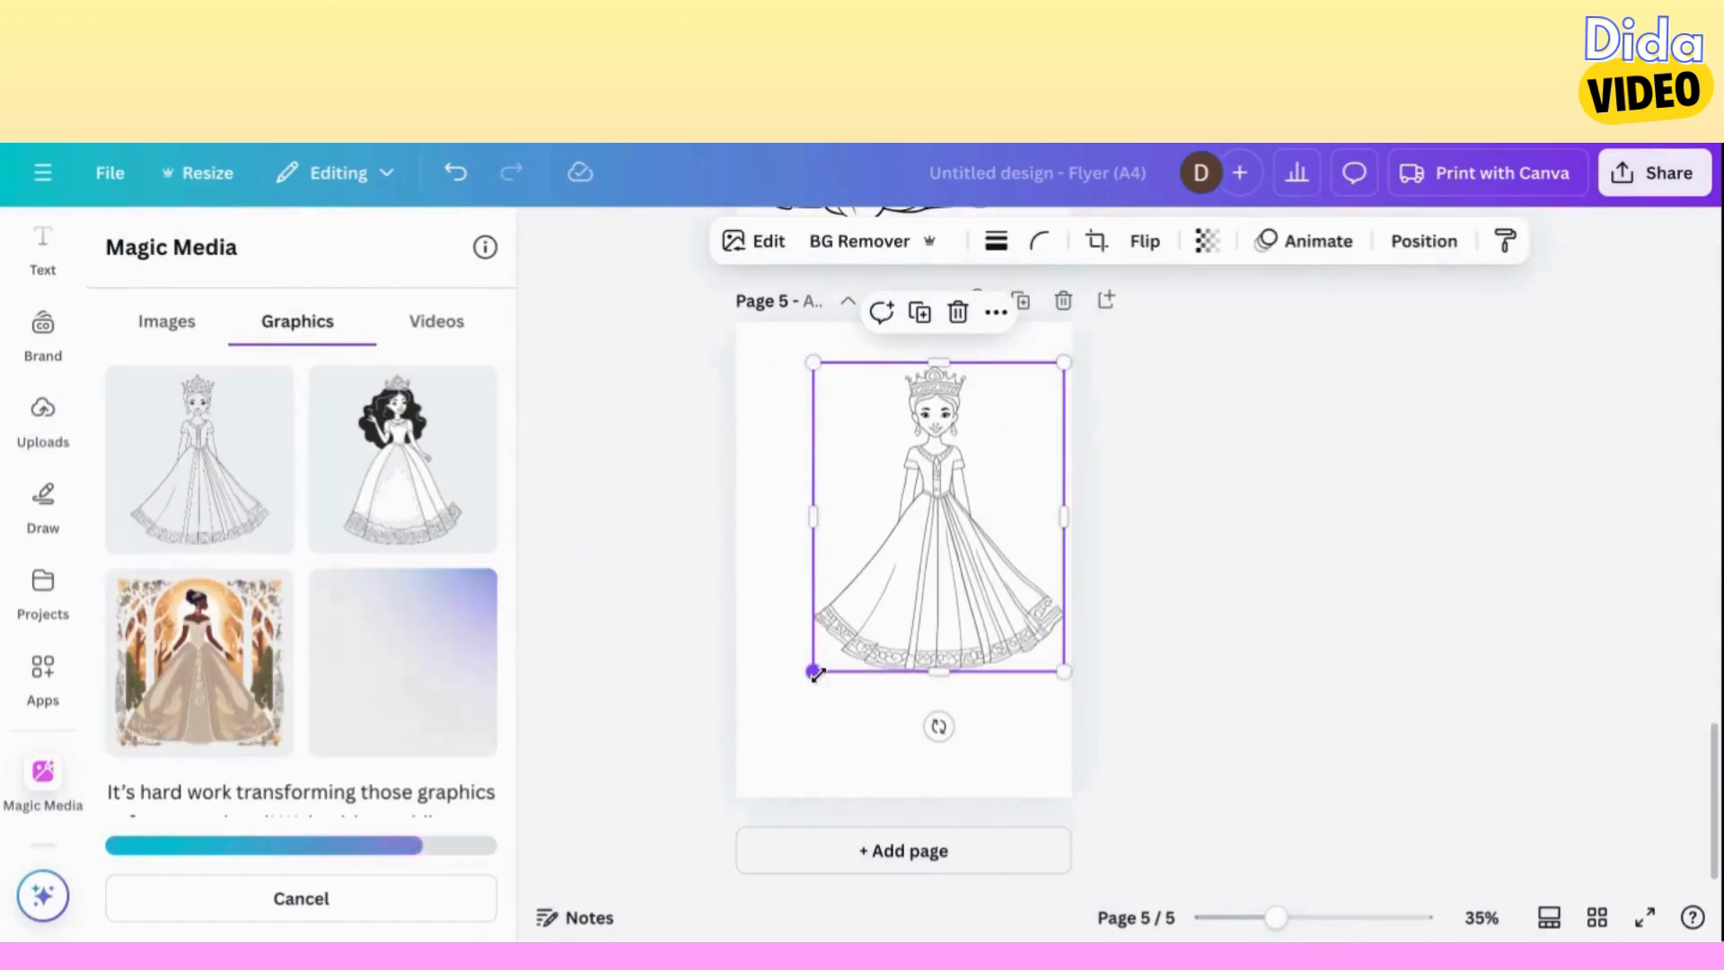
left_click_drag(812, 671, 795, 703)
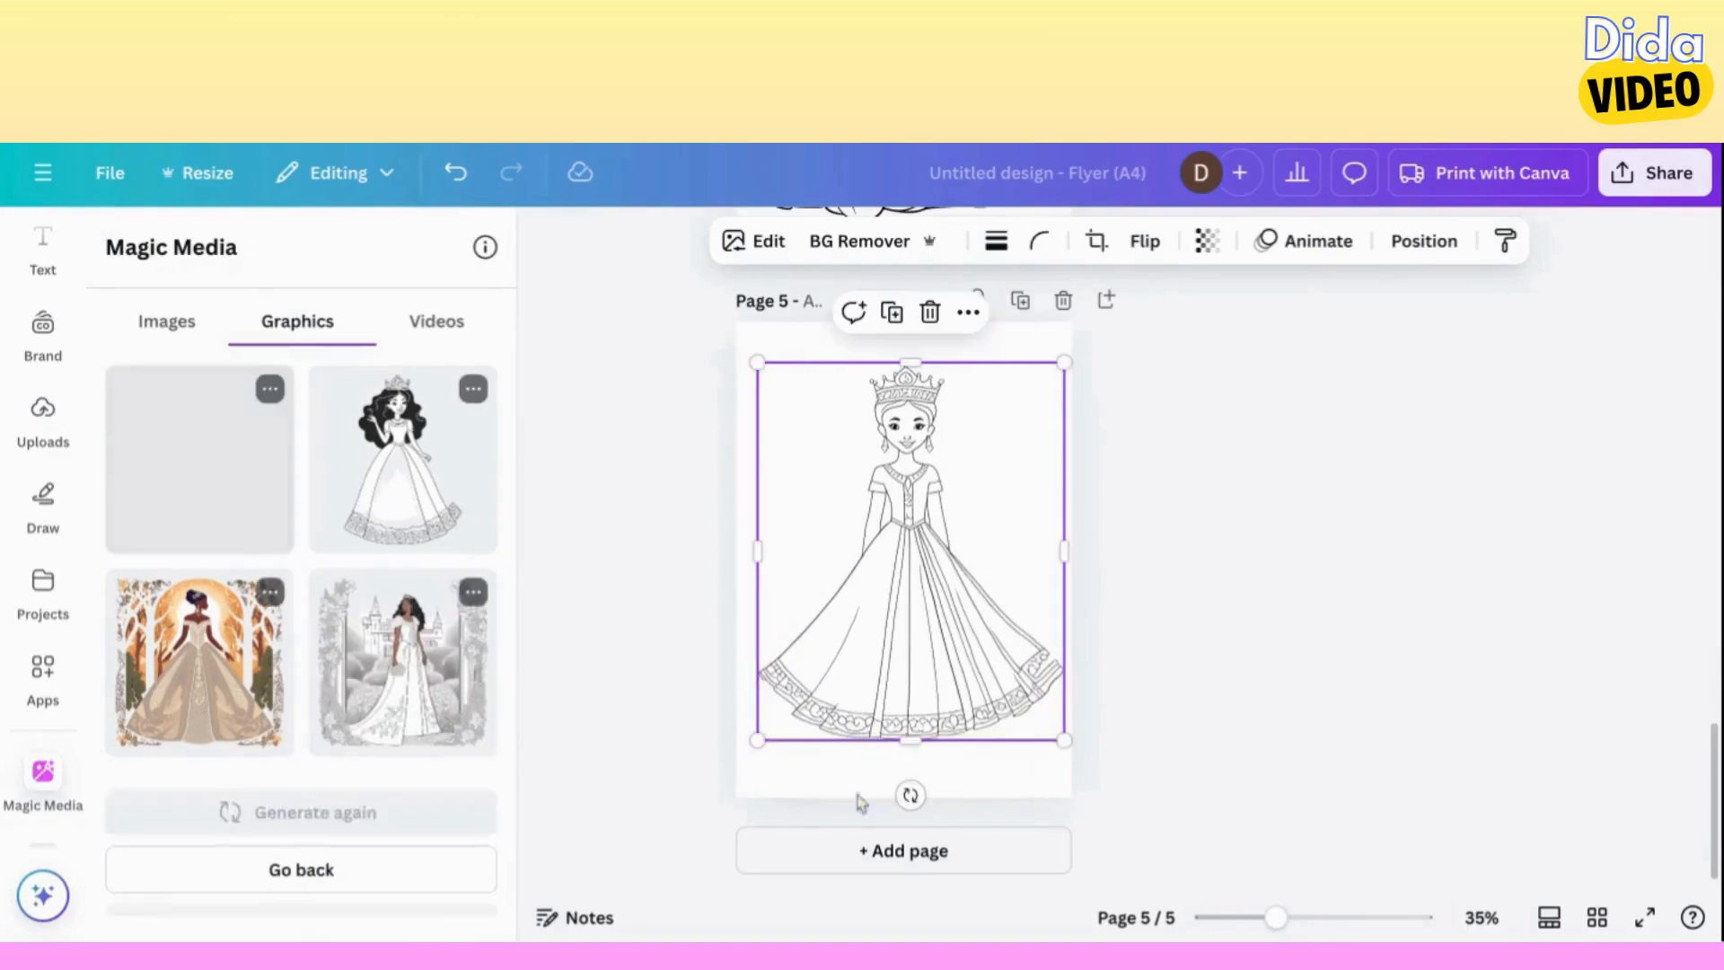
left_click(895, 850)
scroll(882, 586, "up", 5)
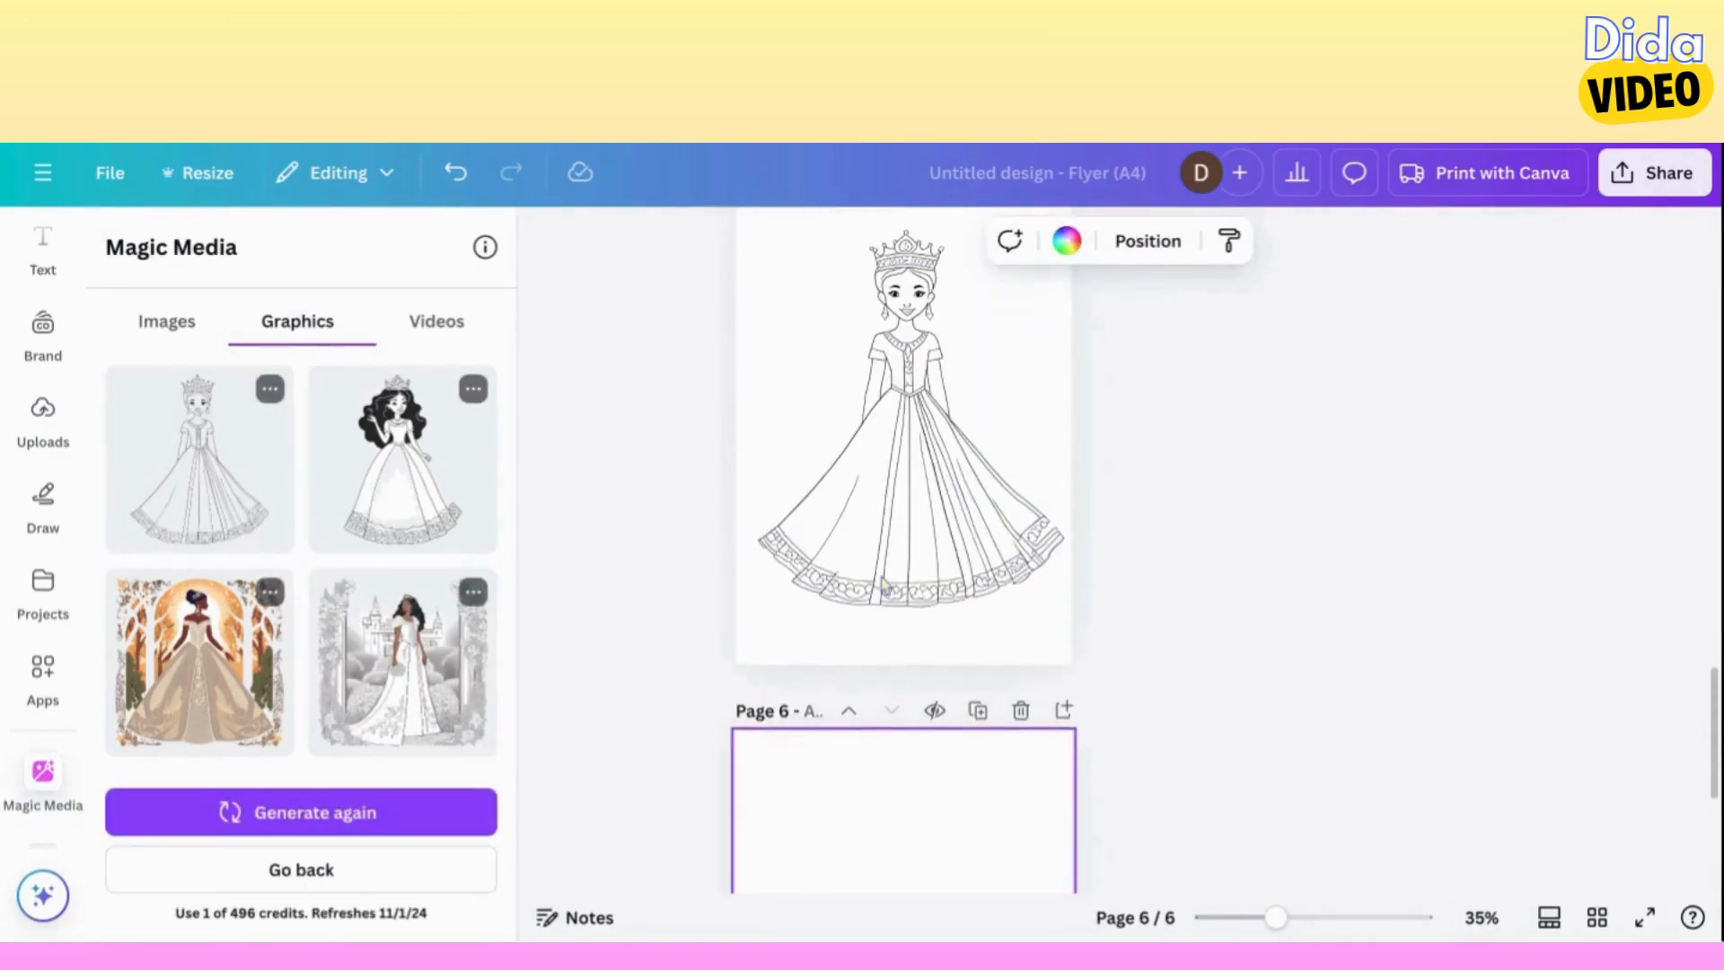
Generate a new set of graphics from the prompt "coloring page of Tiana".
scroll(884, 585, "down", 3)
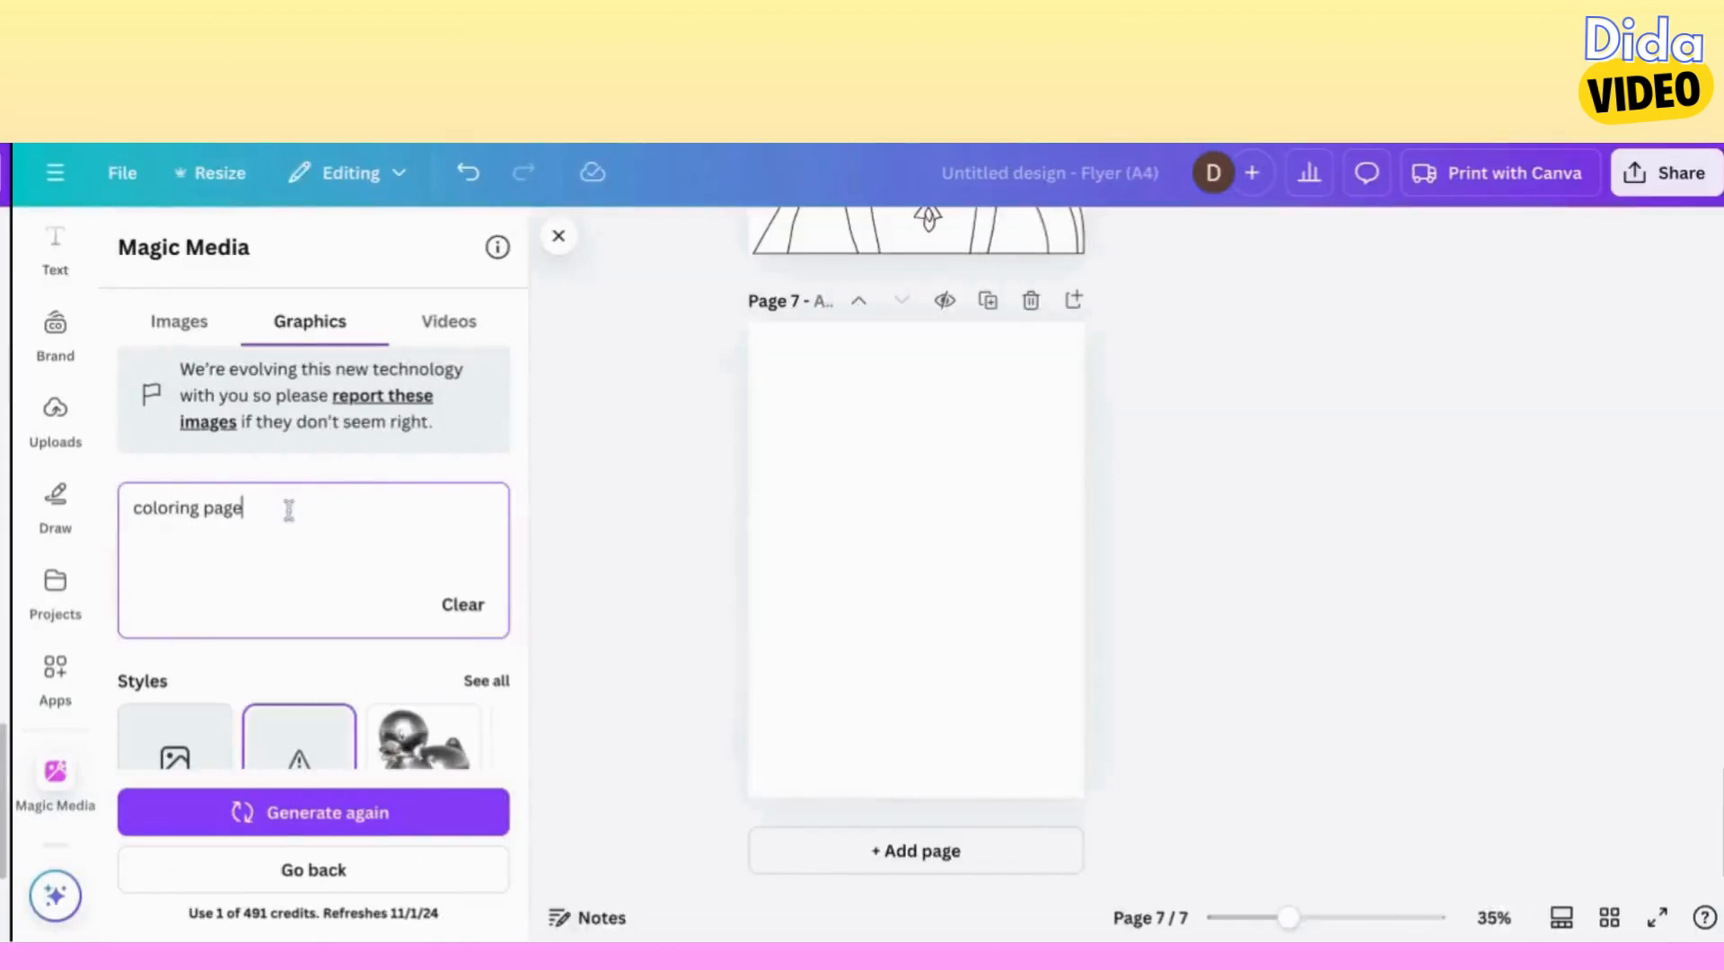
type("of Tiana")
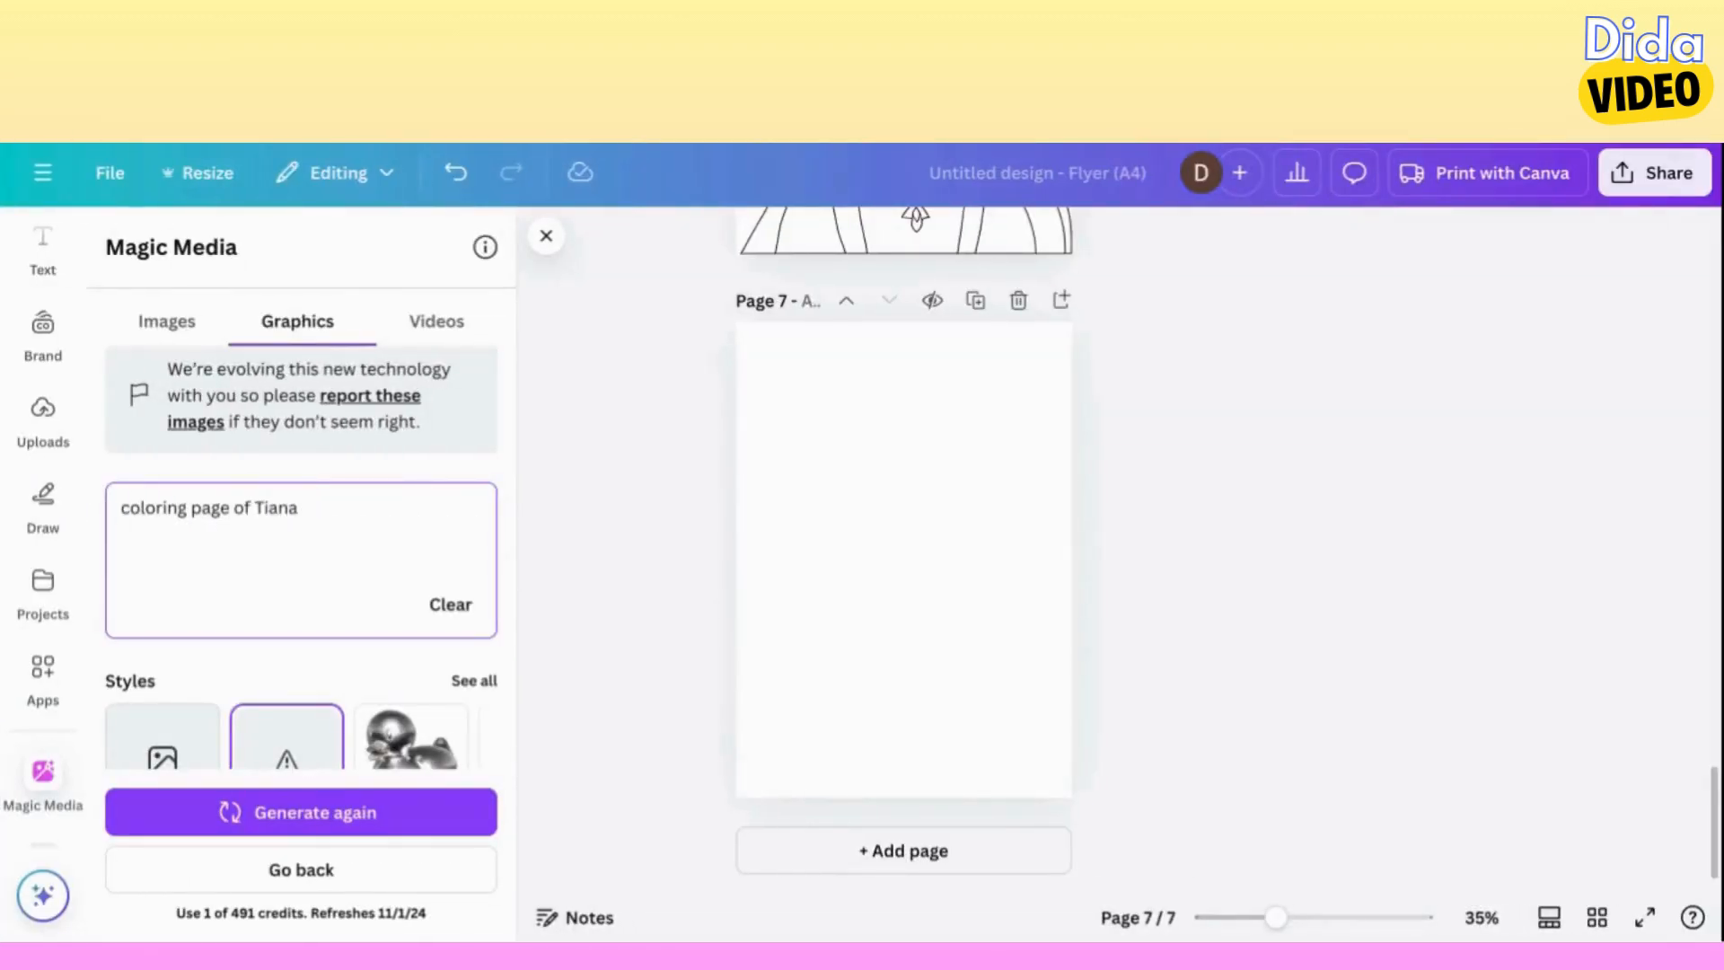
left_click(301, 816)
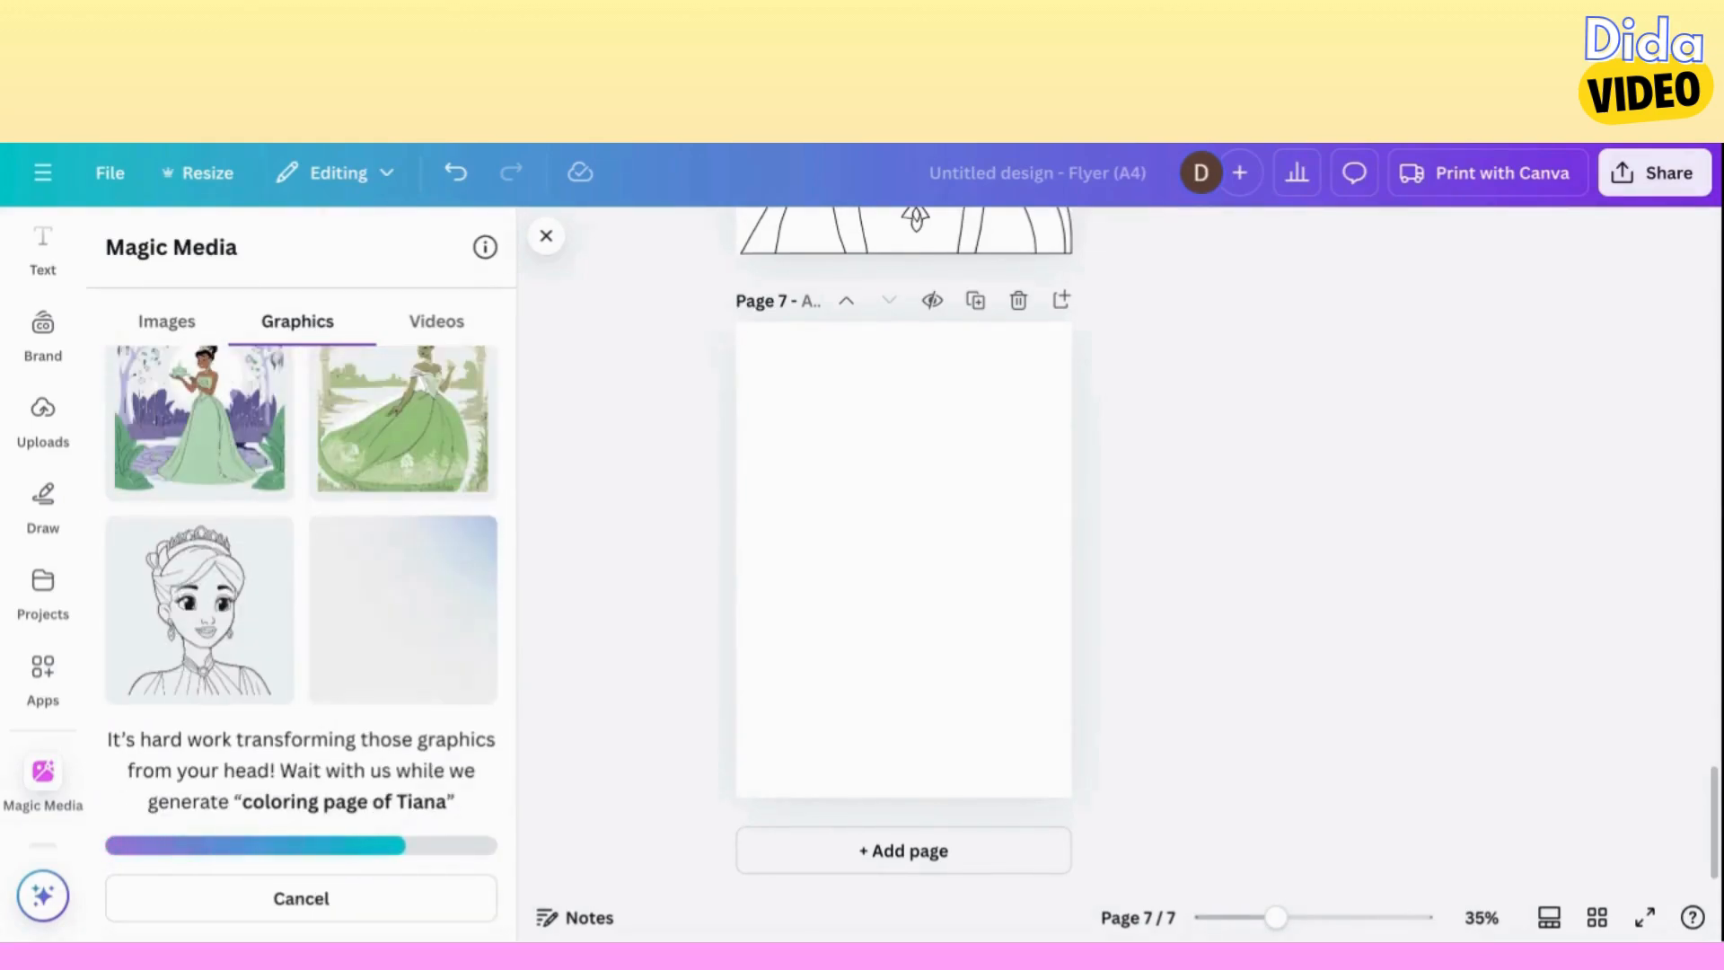
Place the outline portrait of the princess with tiara and earrings on page 7, enlarged to the full page width.
left_click(200, 609)
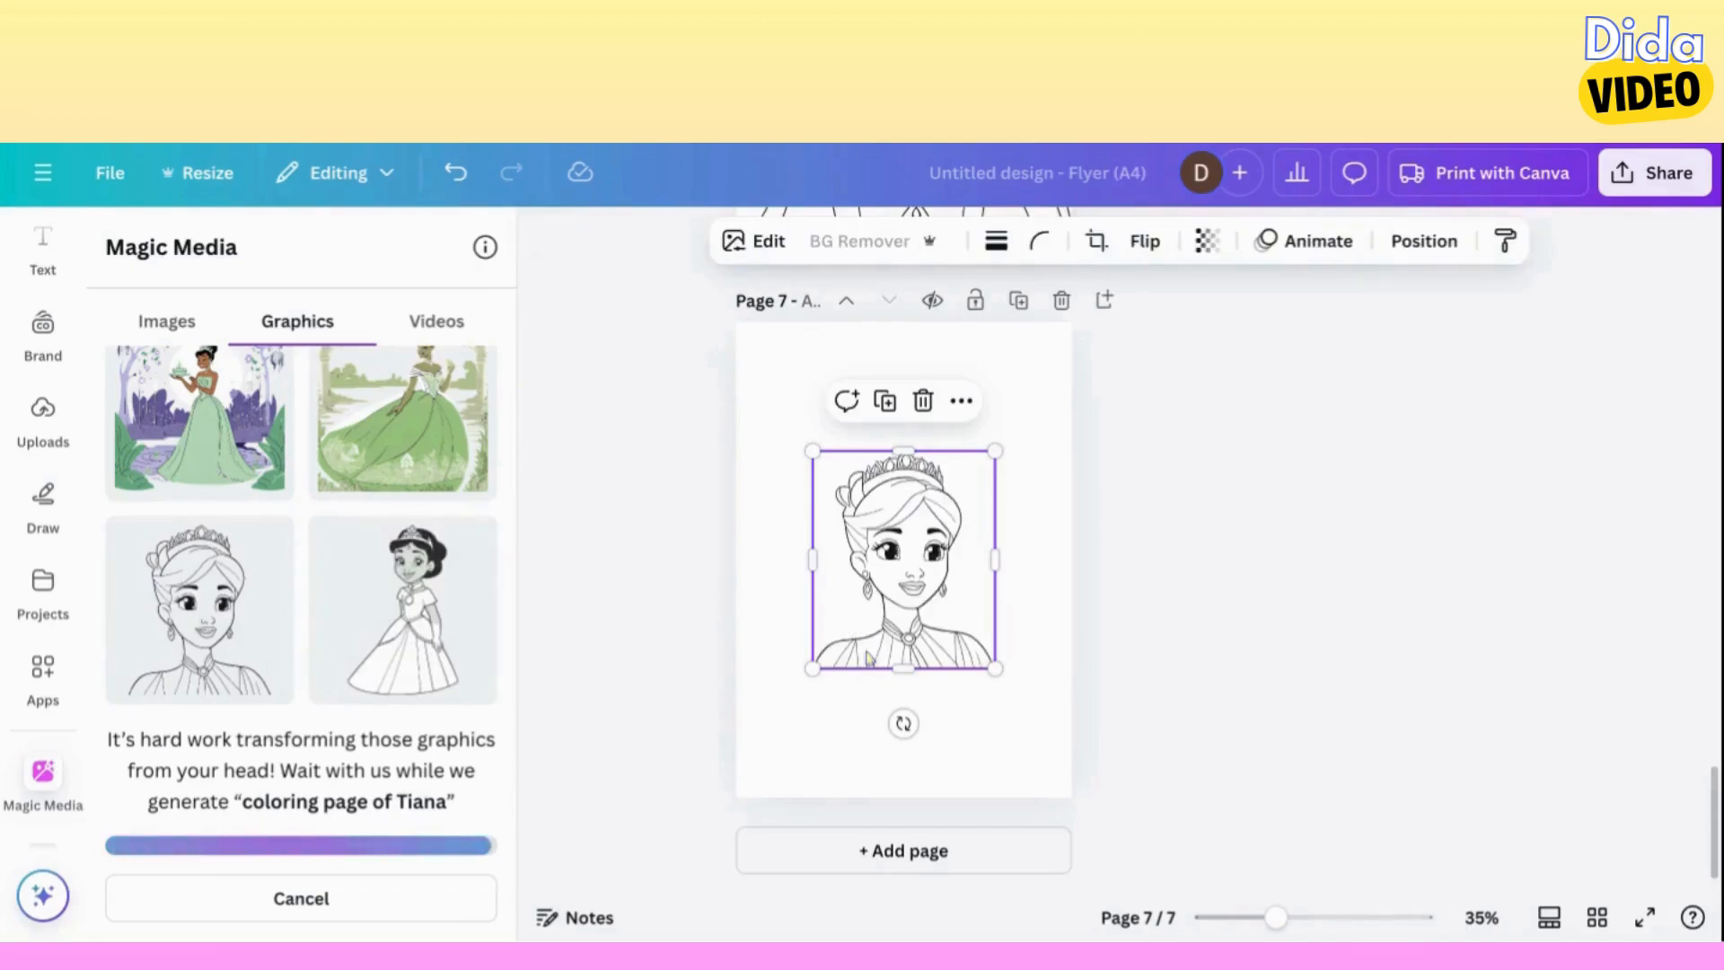
left_click_drag(813, 670, 742, 752)
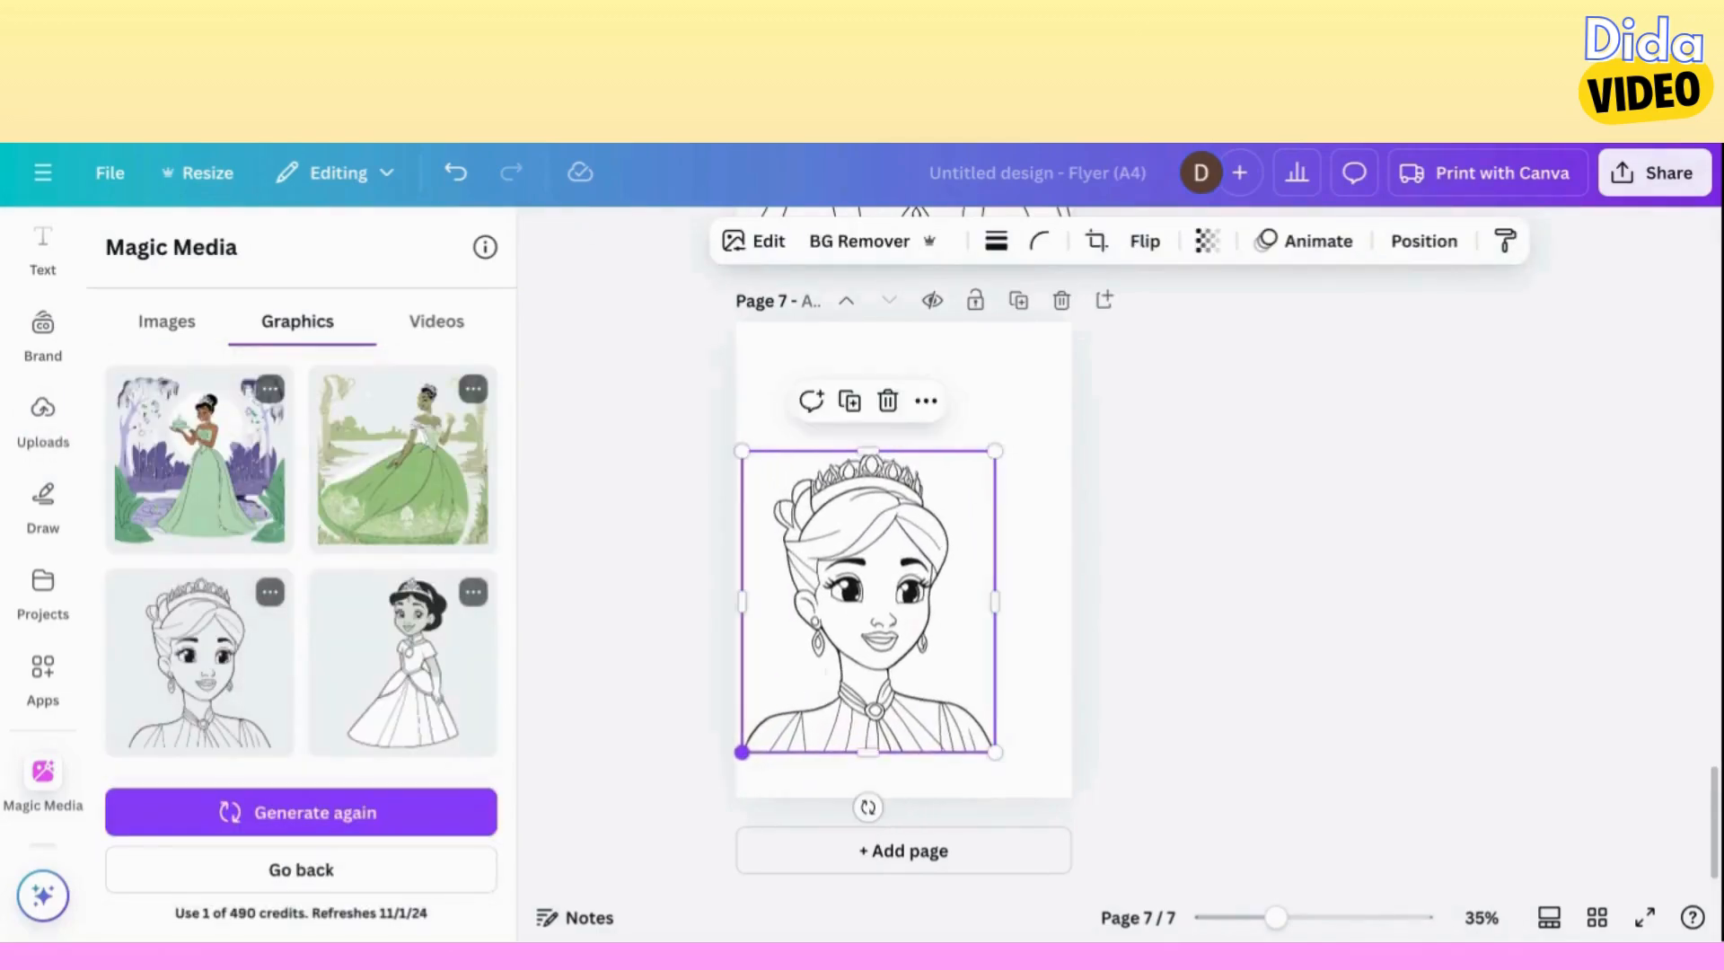
left_click_drag(995, 448, 1072, 359)
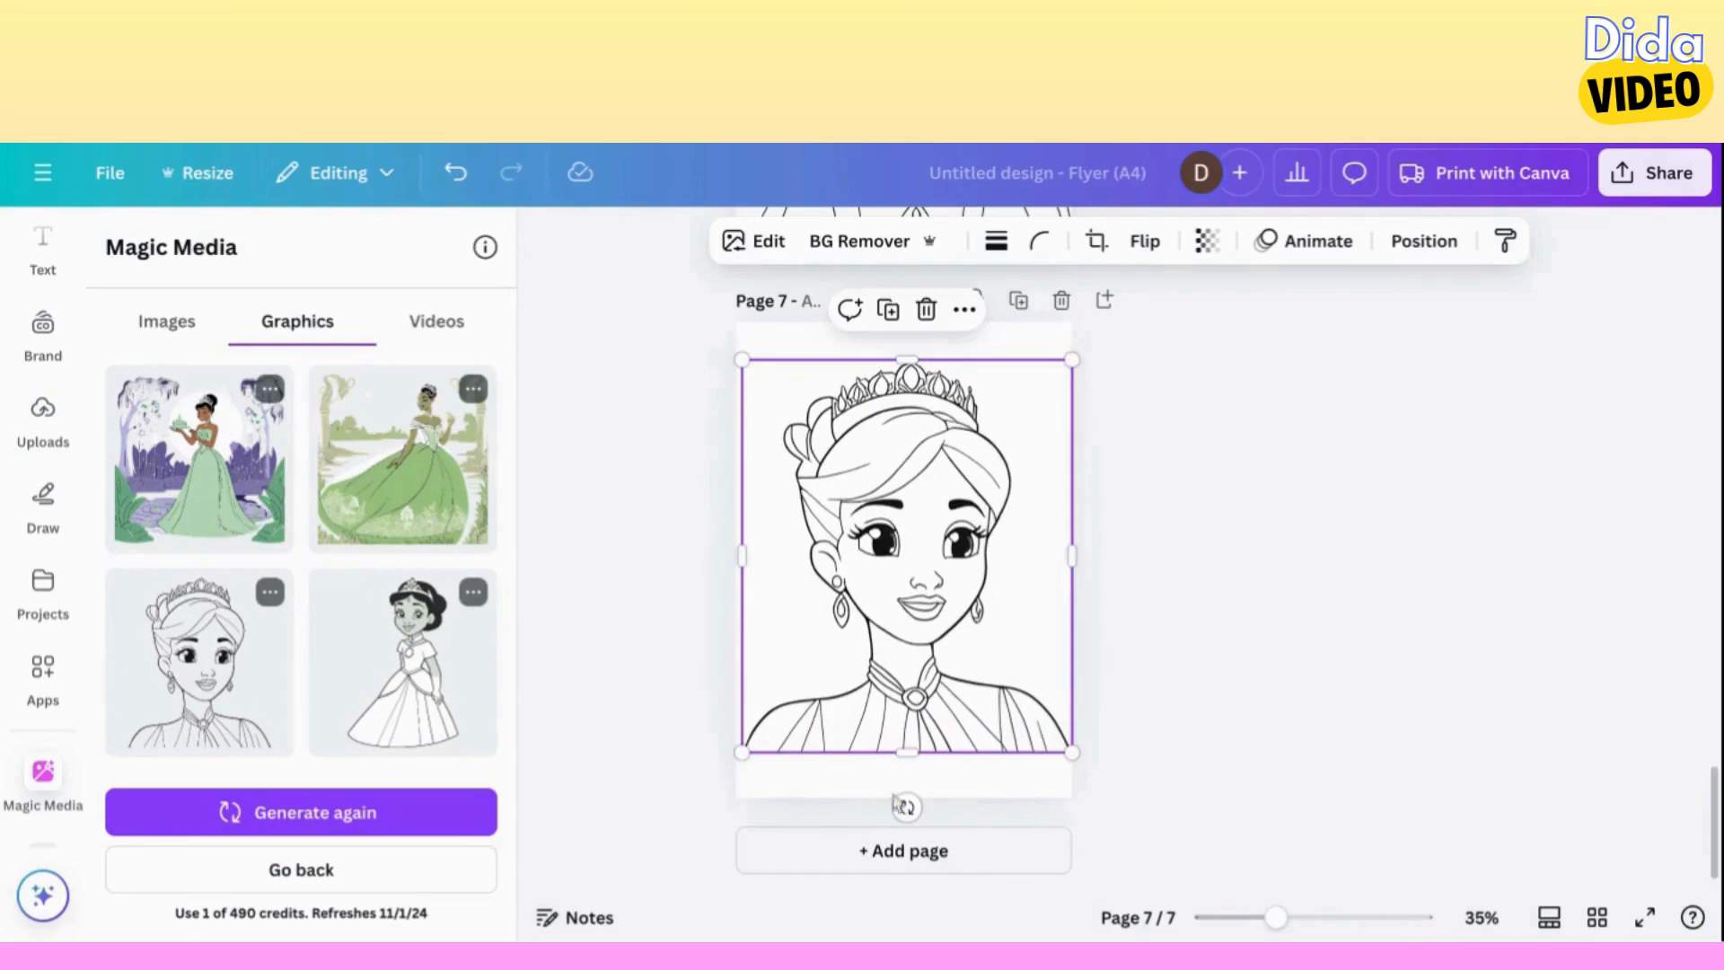
Add page 8 and generate more variations of the outline princess portrait used on page 7.
left_click(916, 851)
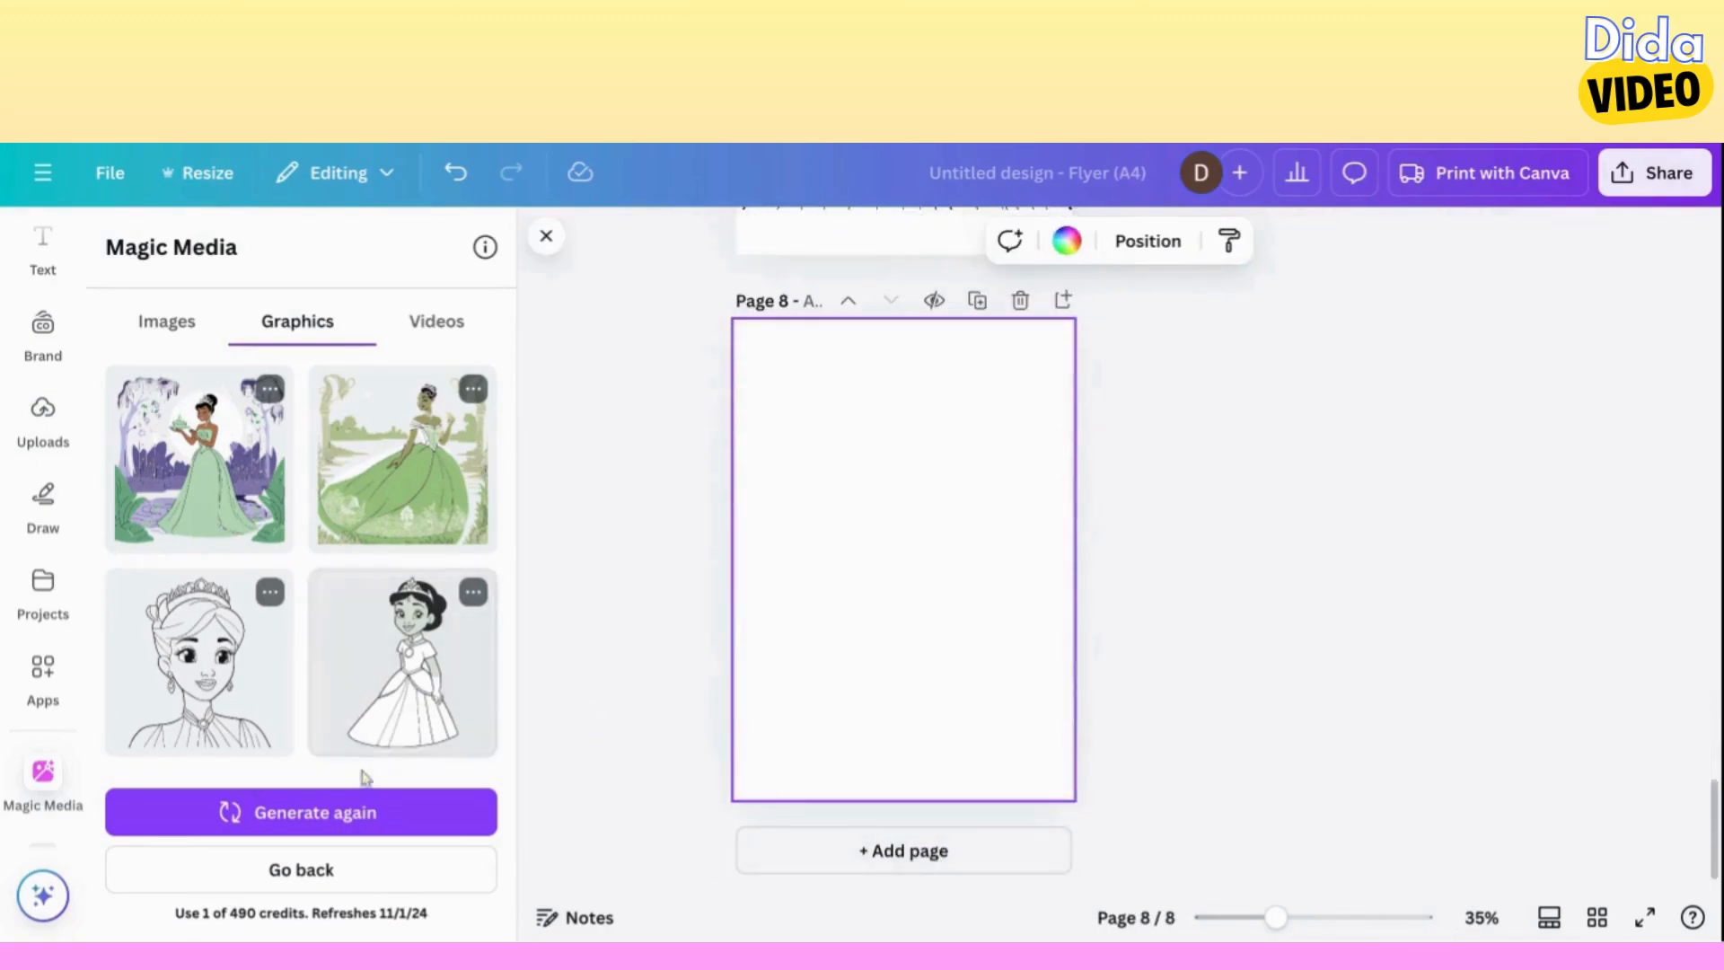
left_click(270, 594)
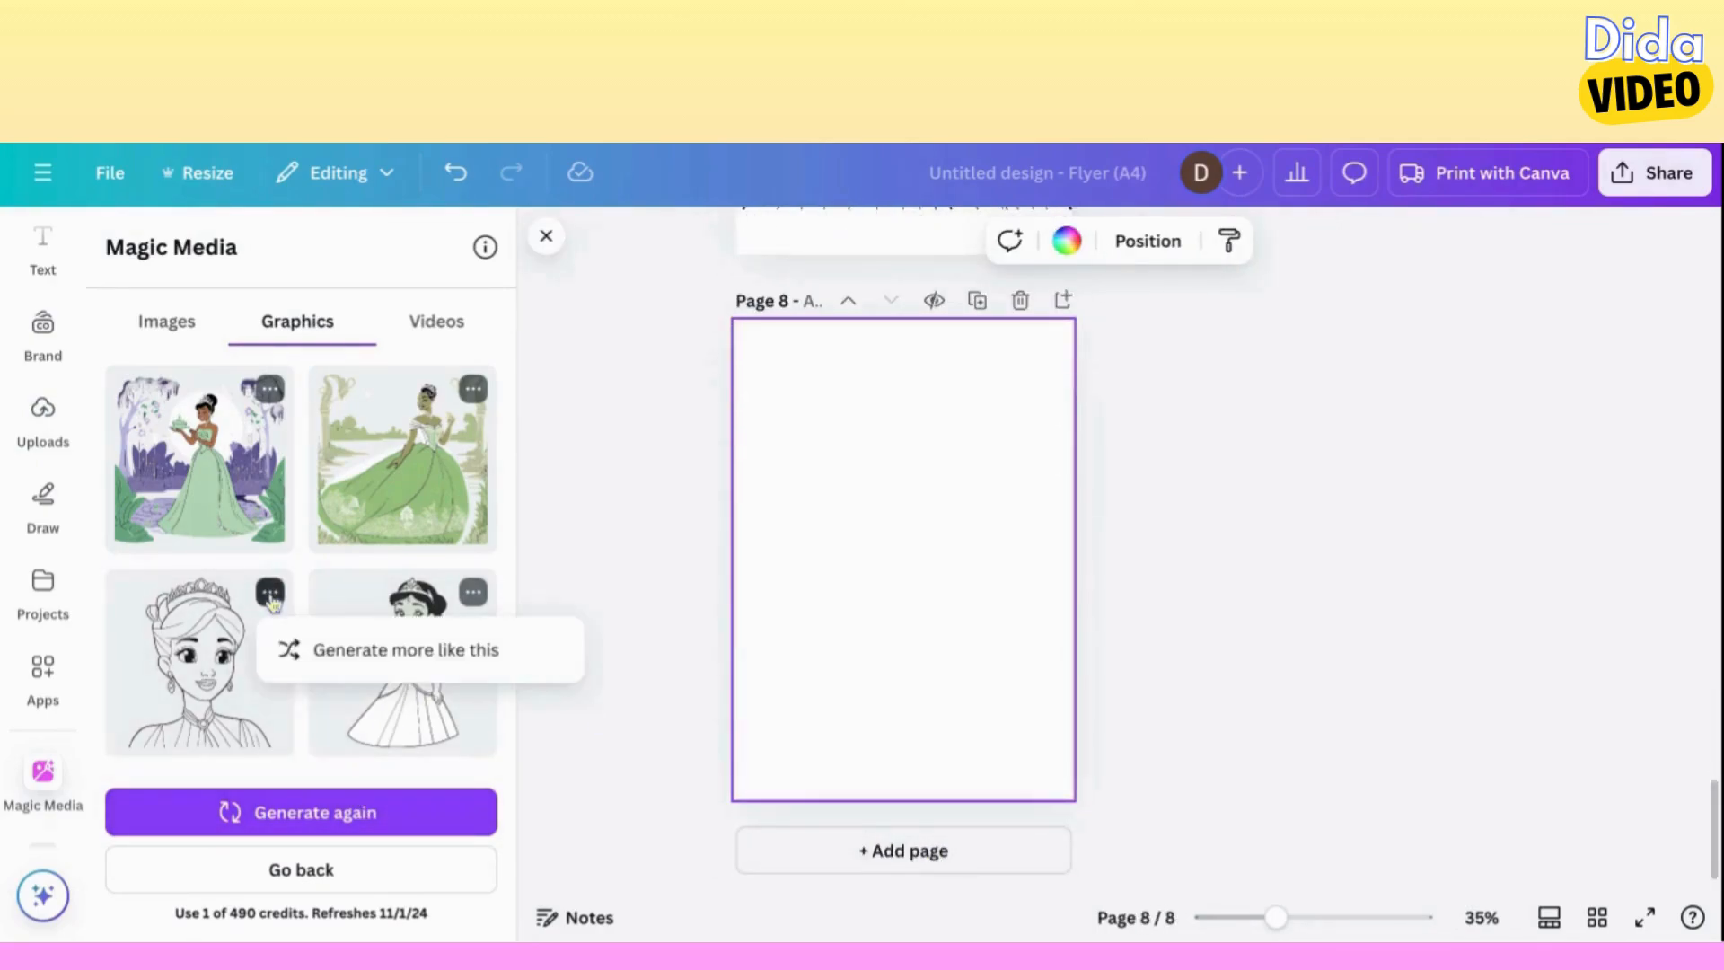
left_click(429, 660)
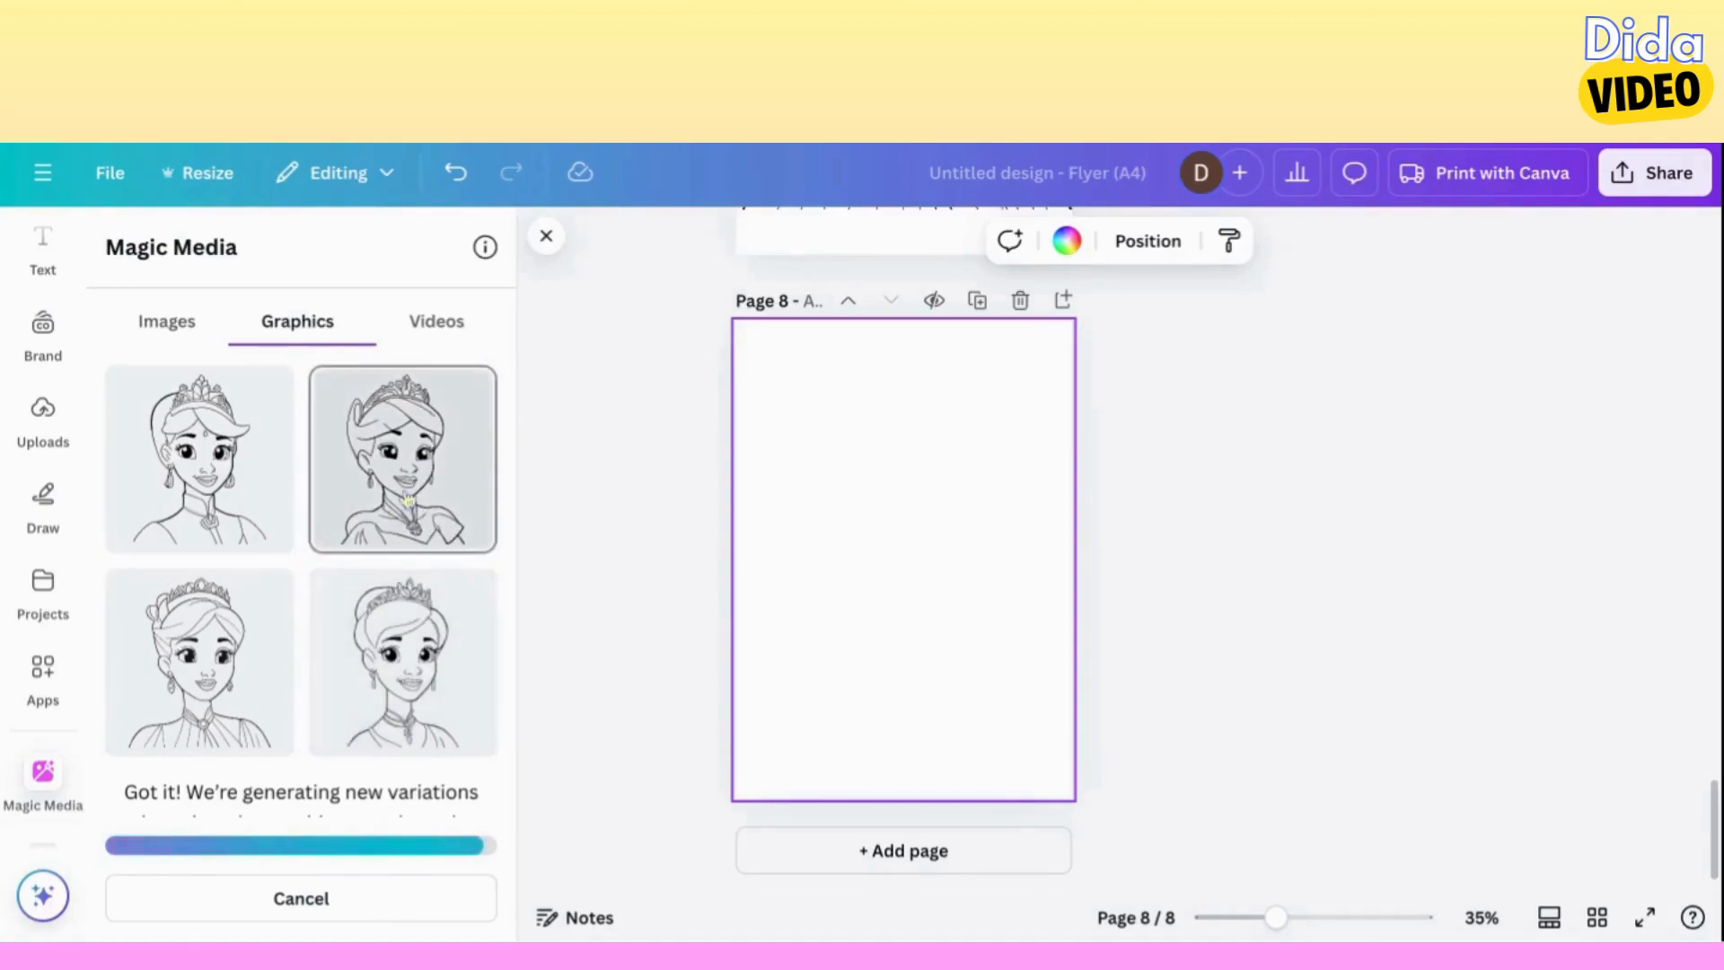
Place the off-shoulder portrait variation on page 8, and put the variation with short swept-up hair on a new page 9.
left_click(408, 500)
left_click(905, 851)
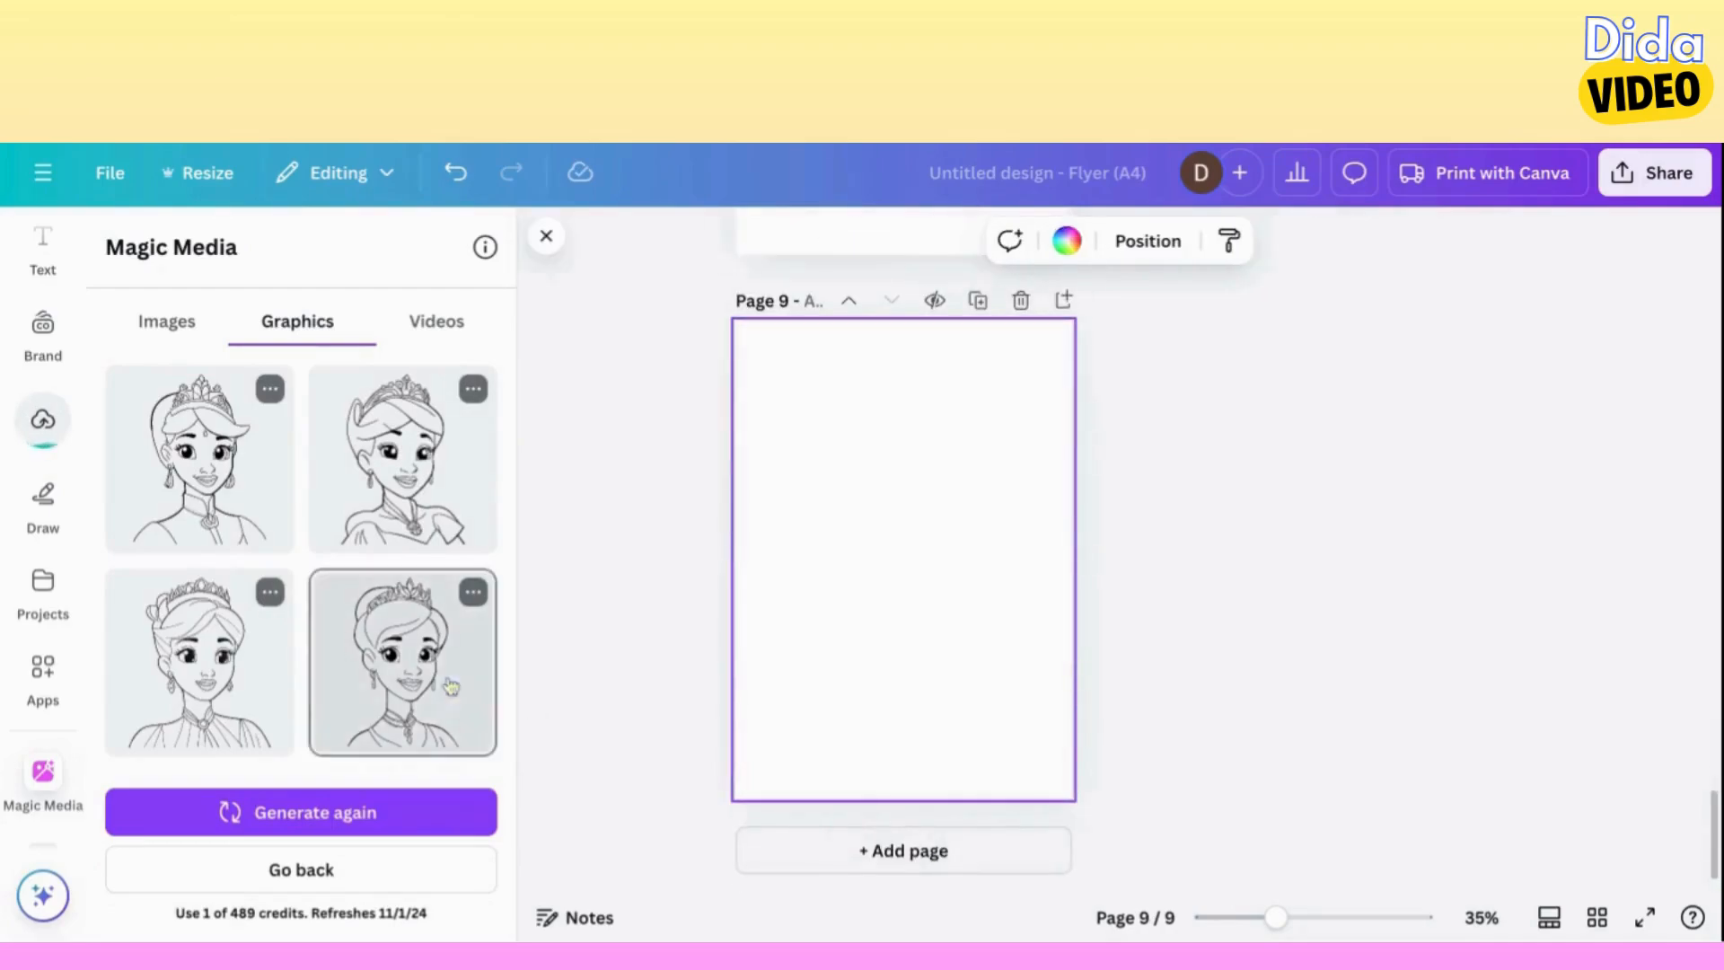
left_click(446, 693)
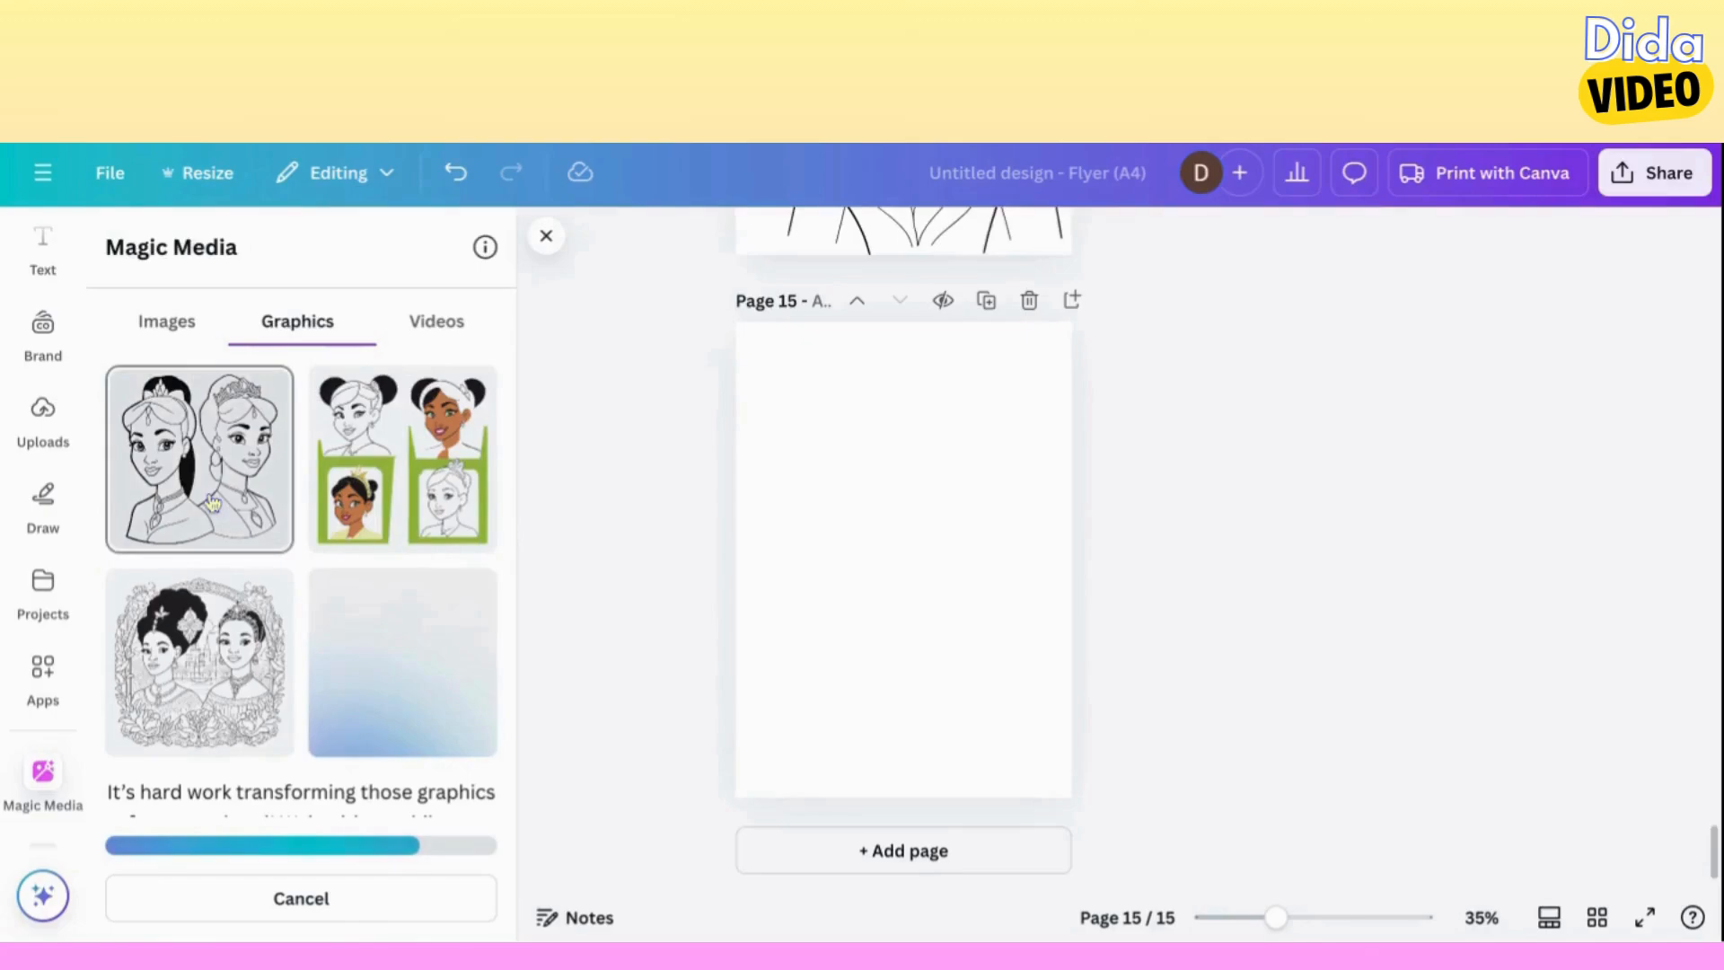
Place the generated outline portrait of two princesses side by side on page 15, enlarged to nearly the full page width.
left_click(245, 504)
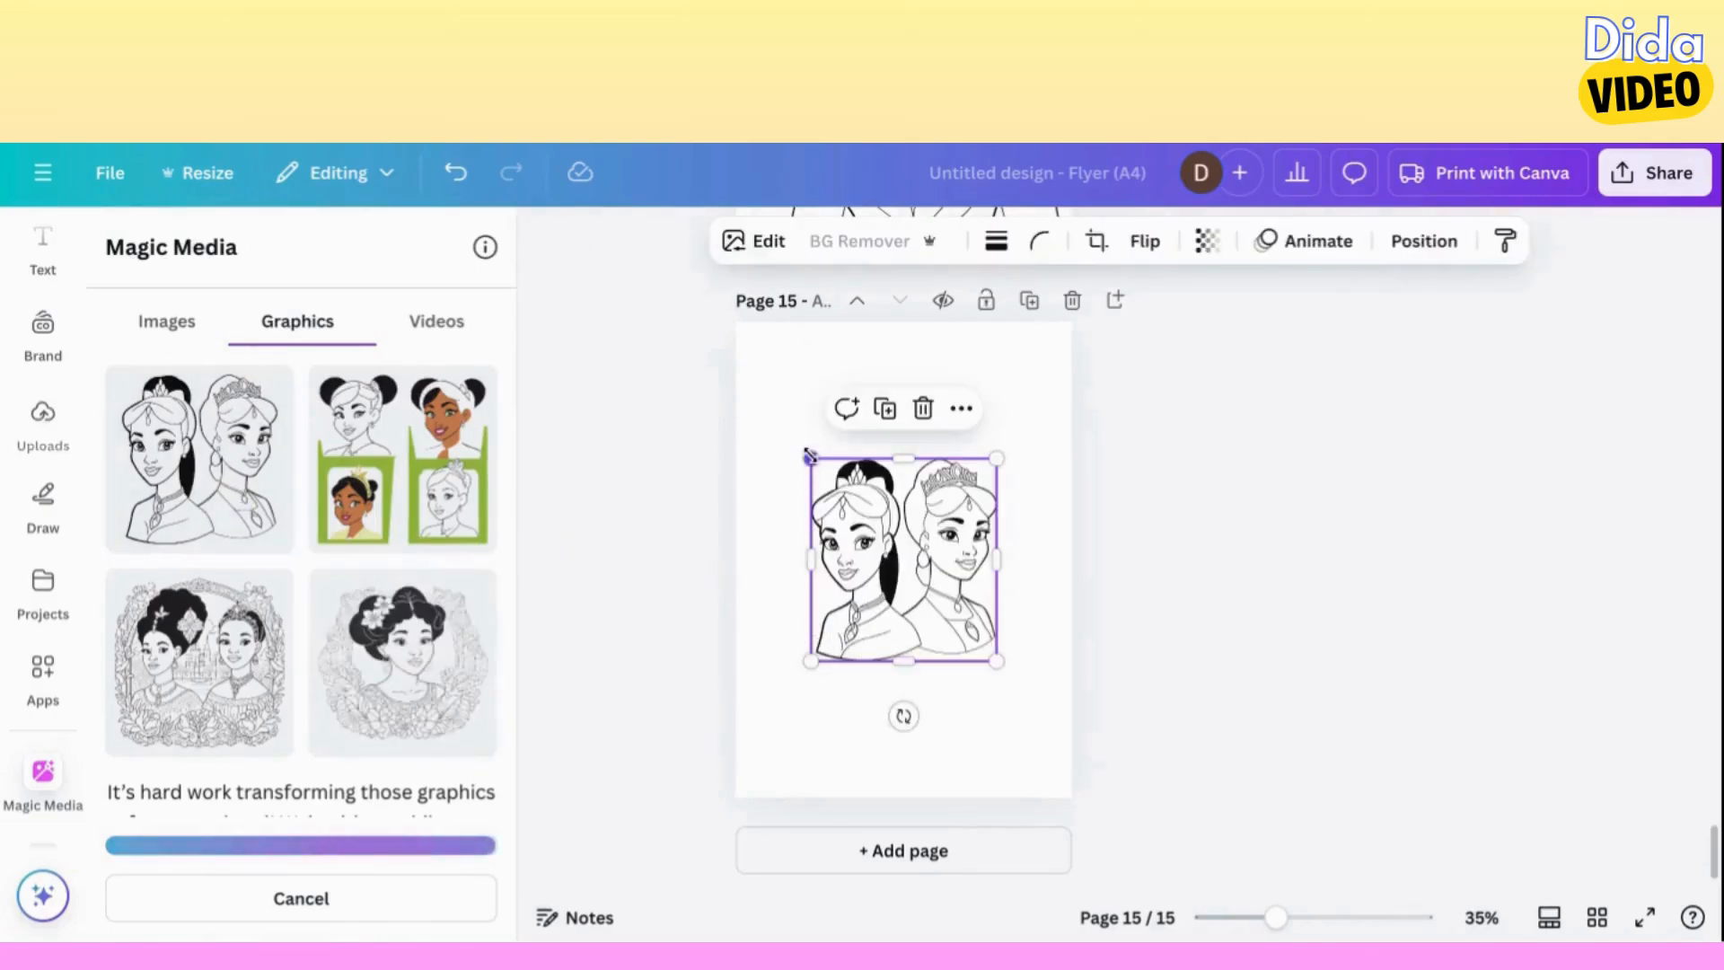
left_click_drag(810, 457, 746, 389)
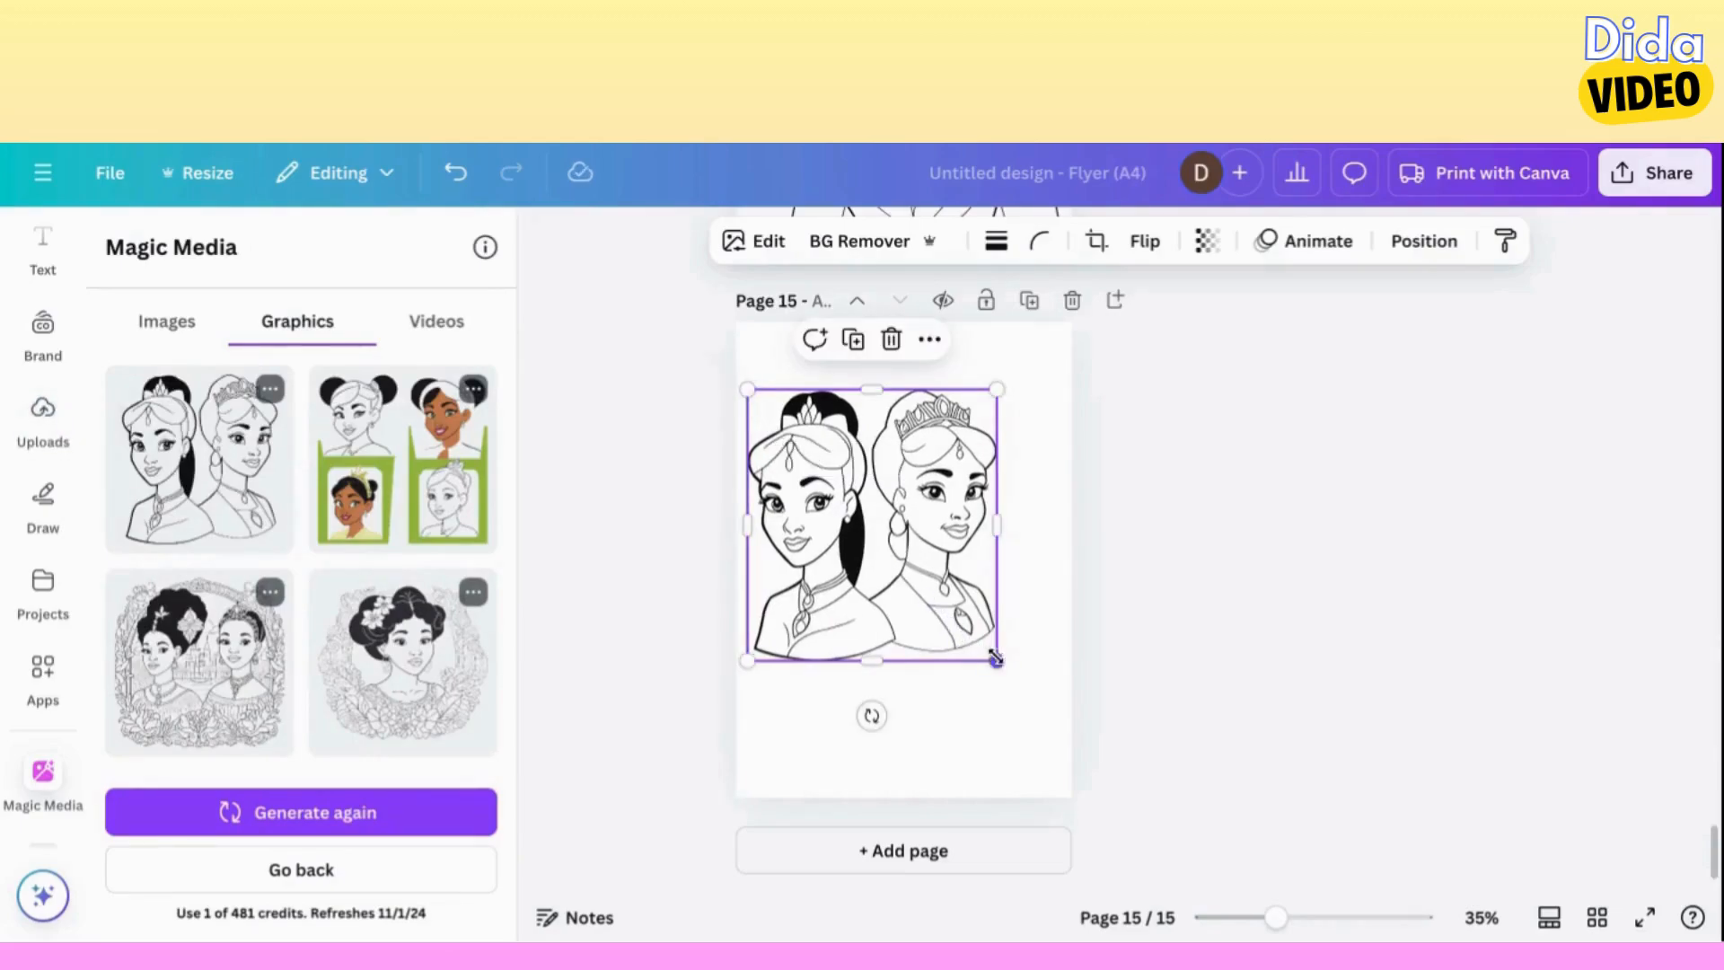
left_click_drag(996, 662, 1072, 742)
Add page 16 and place the two princesses framed by flowers and a castle on it, enlarged to the full page width.
left_click(909, 851)
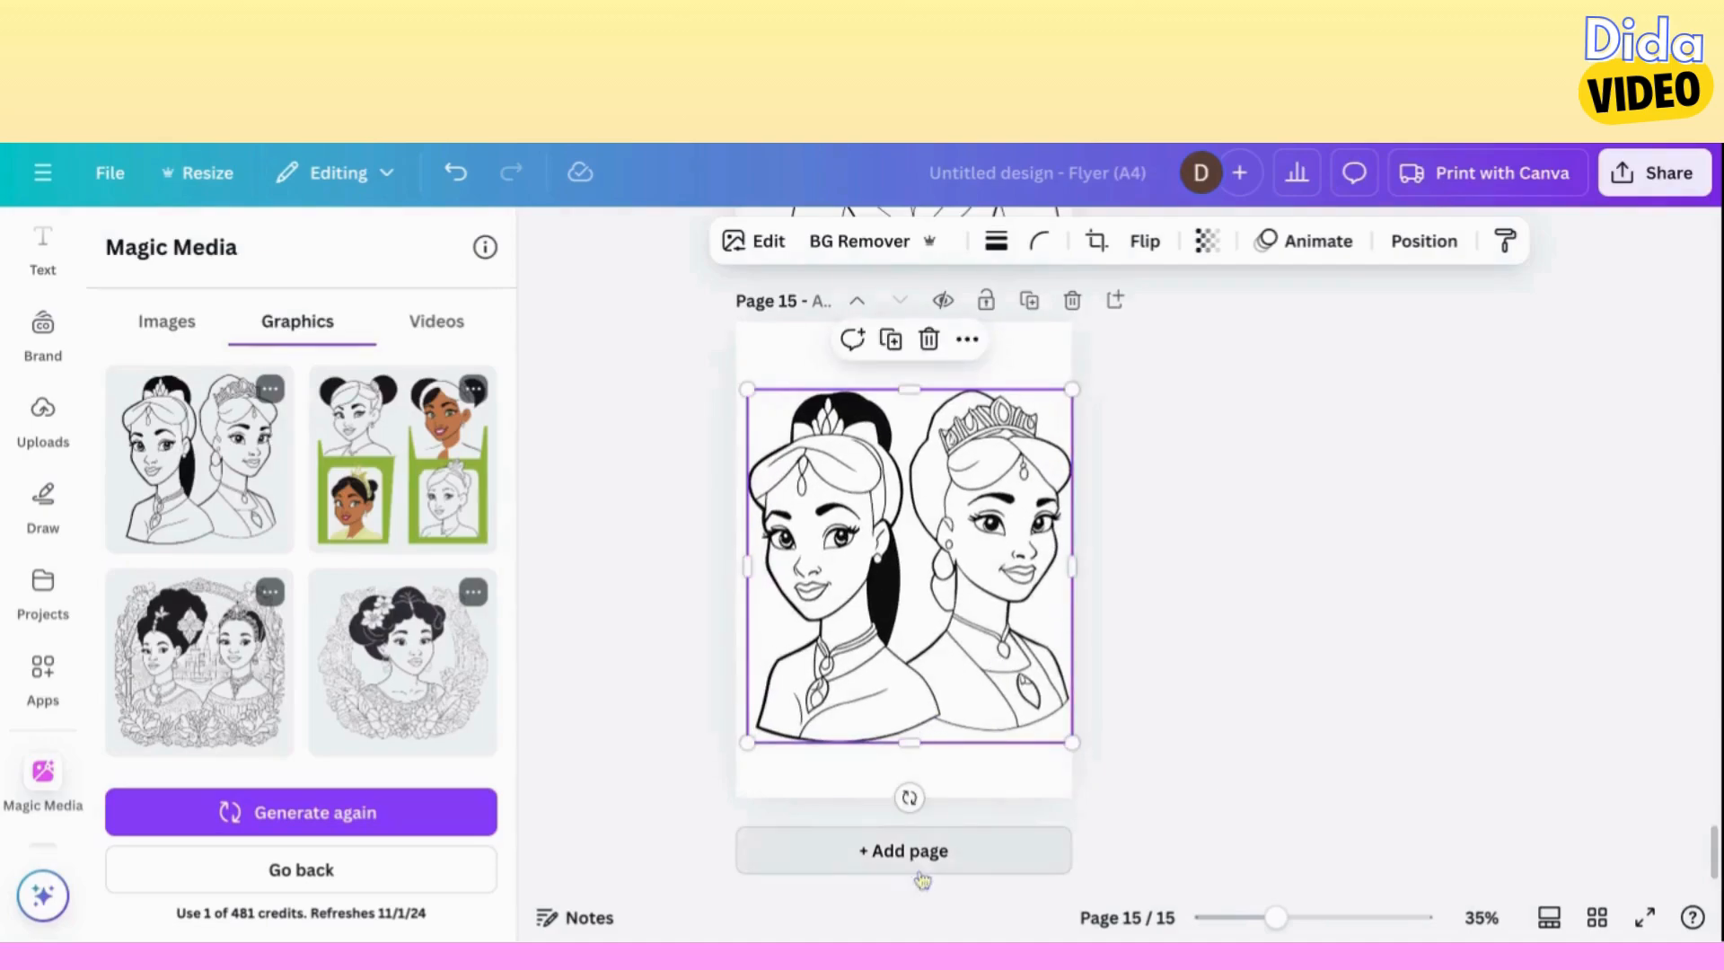
left_click(258, 693)
left_click_drag(809, 465, 736, 392)
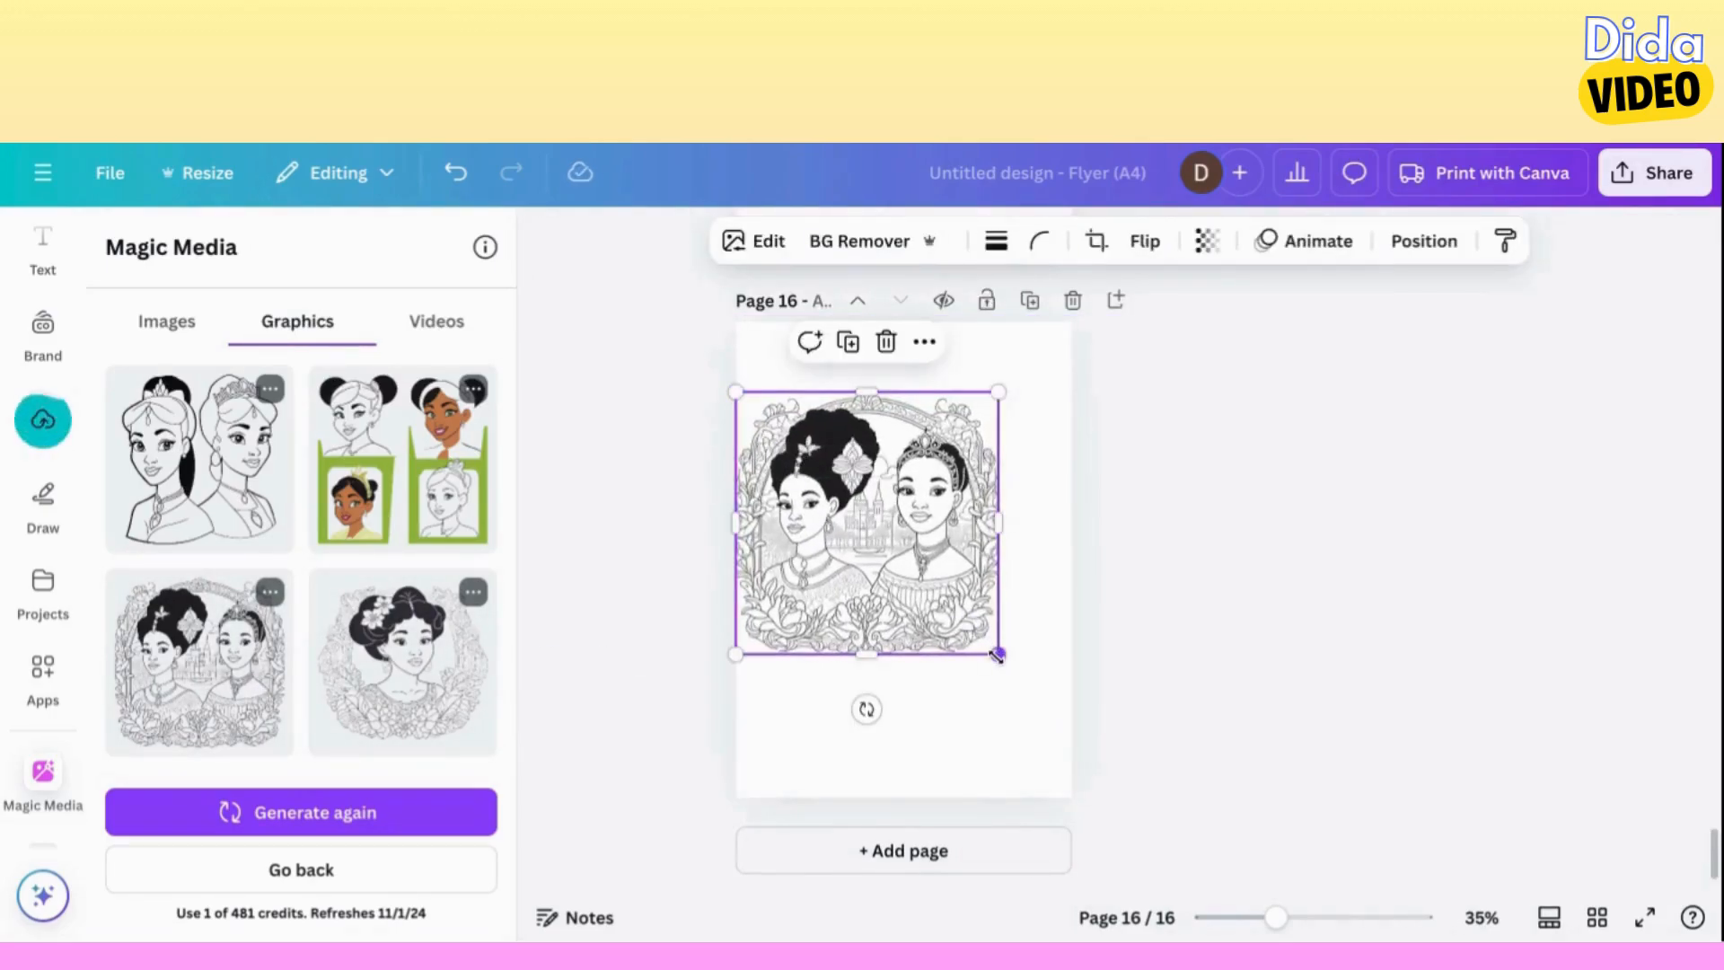
left_click_drag(998, 655, 1064, 719)
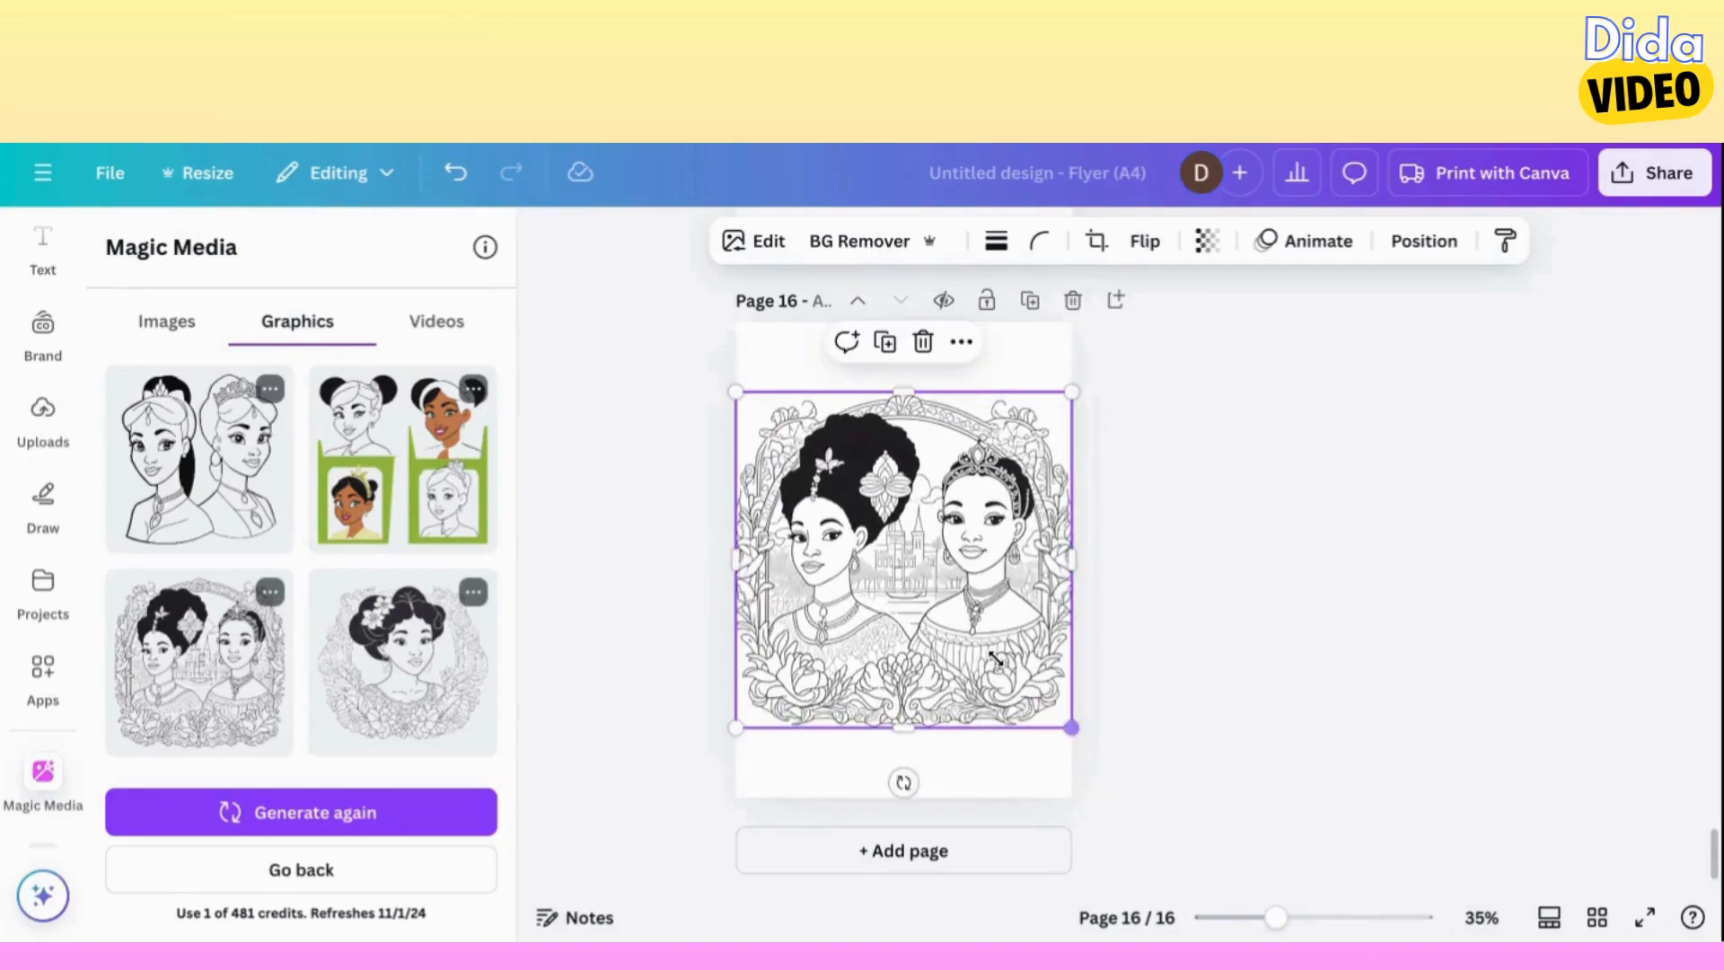
Add page 17 and place the single princess with flowers in her hair and a floral wreath on it, enlarged to the full page width.
left_click(903, 848)
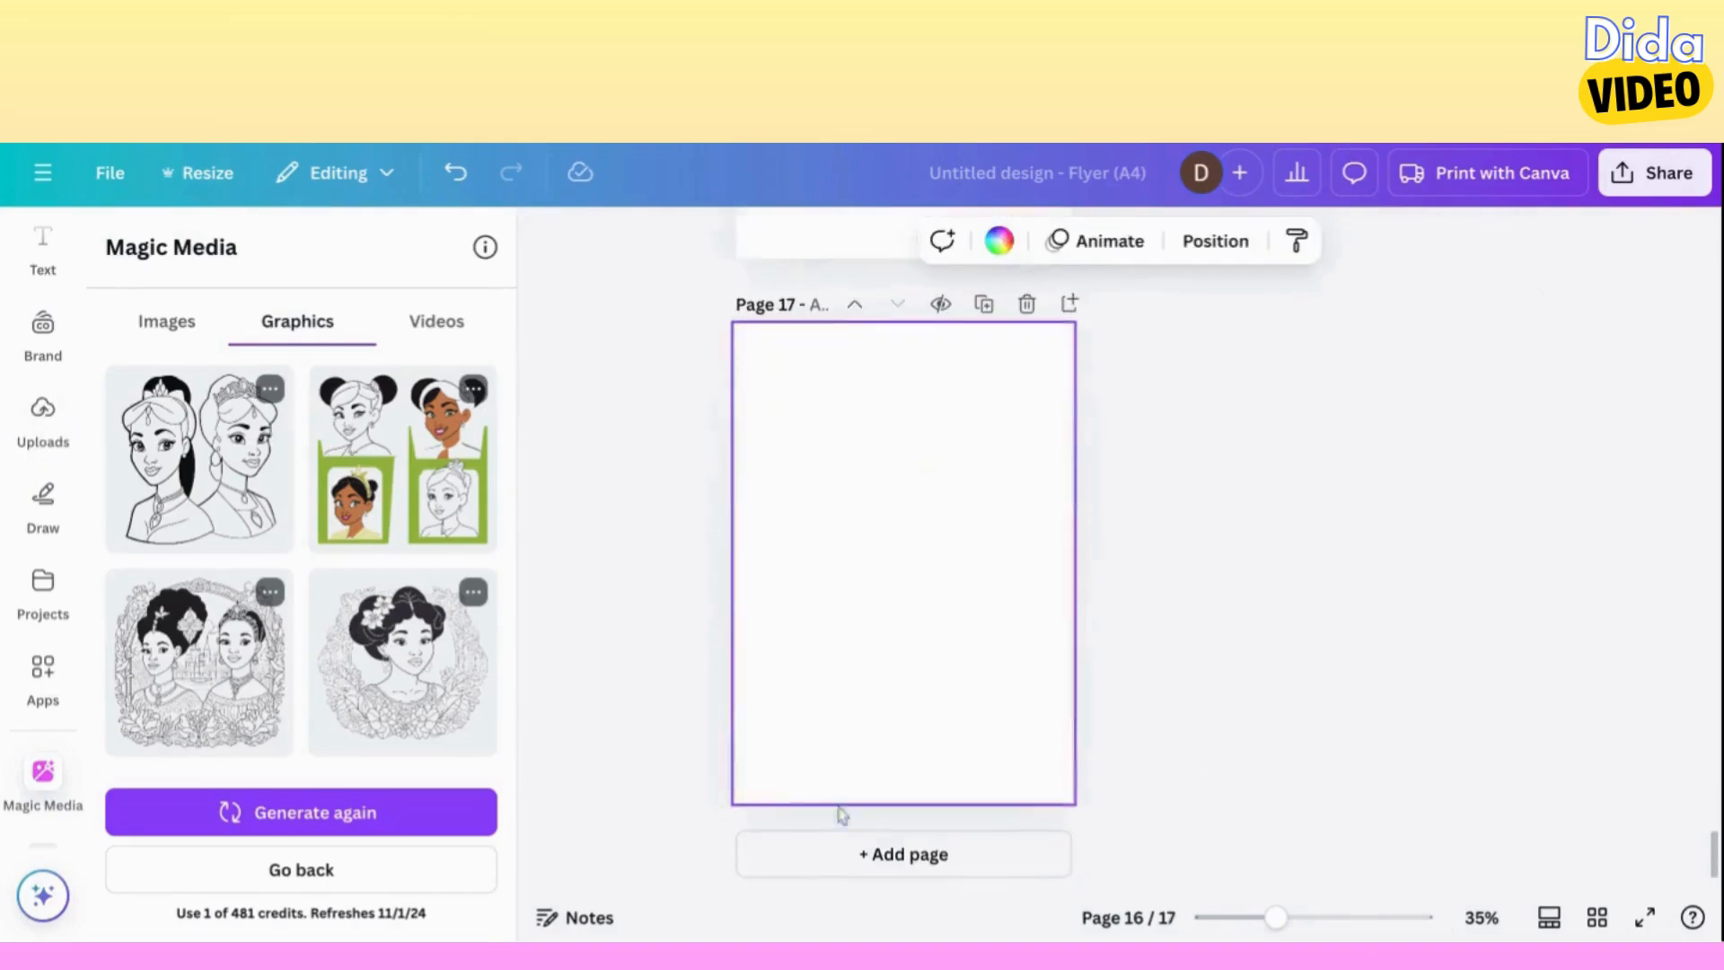
left_click(402, 661)
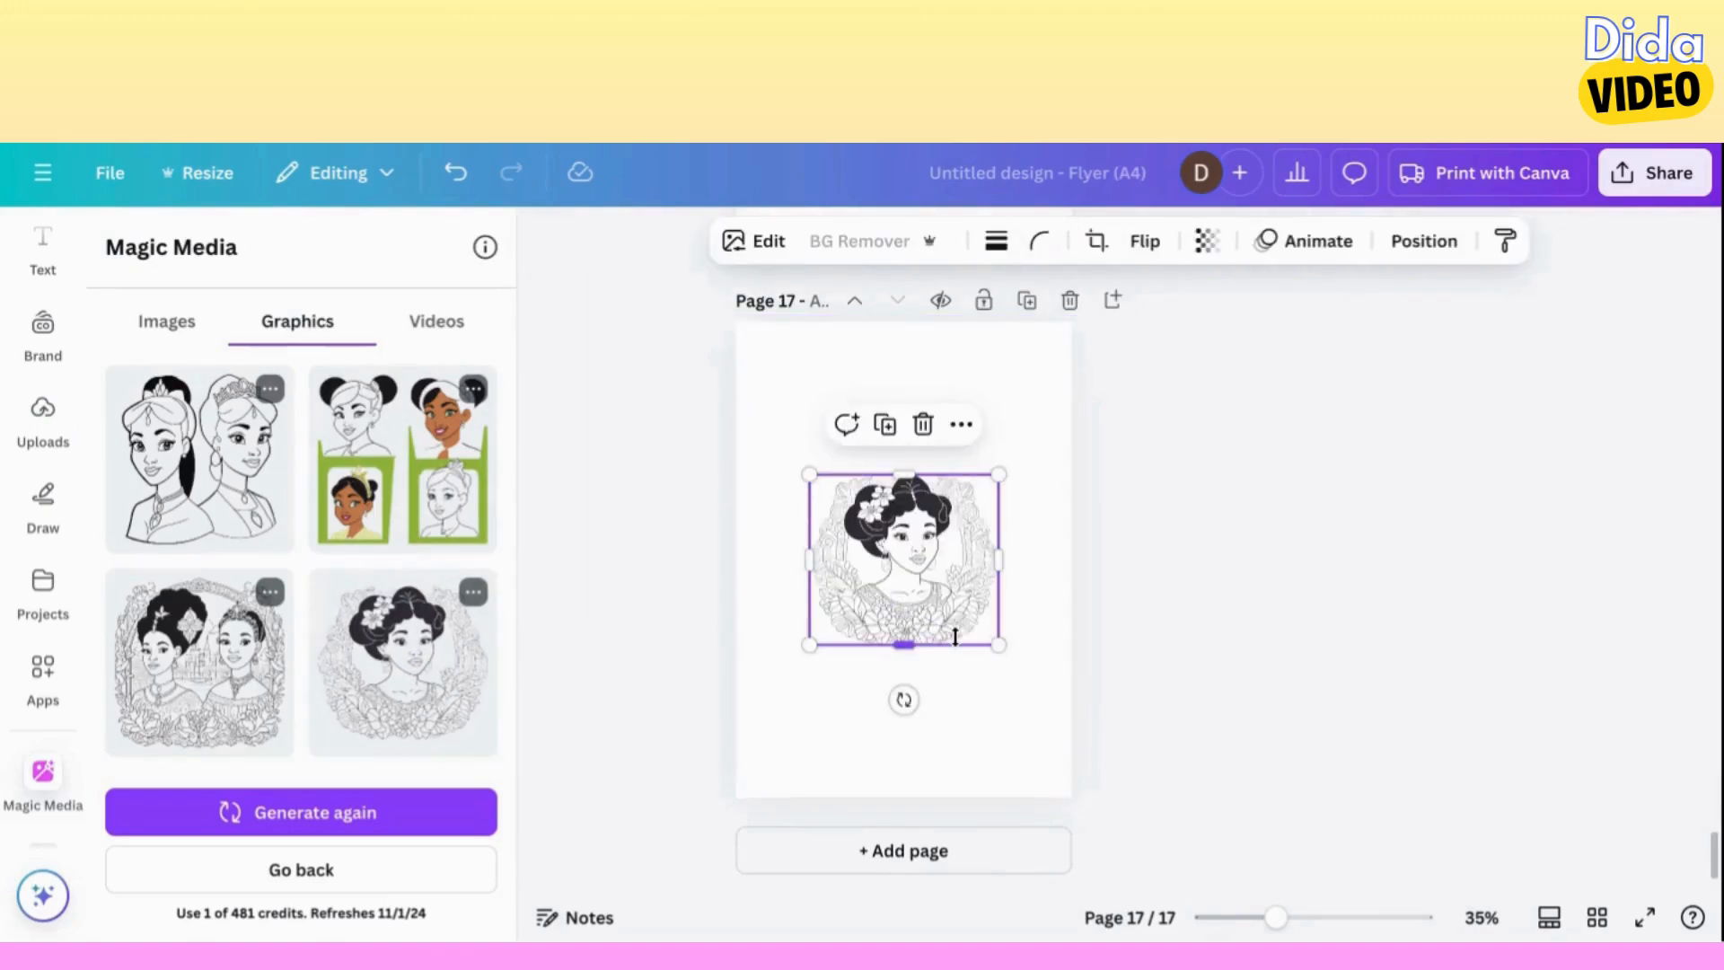
left_click_drag(809, 474, 735, 409)
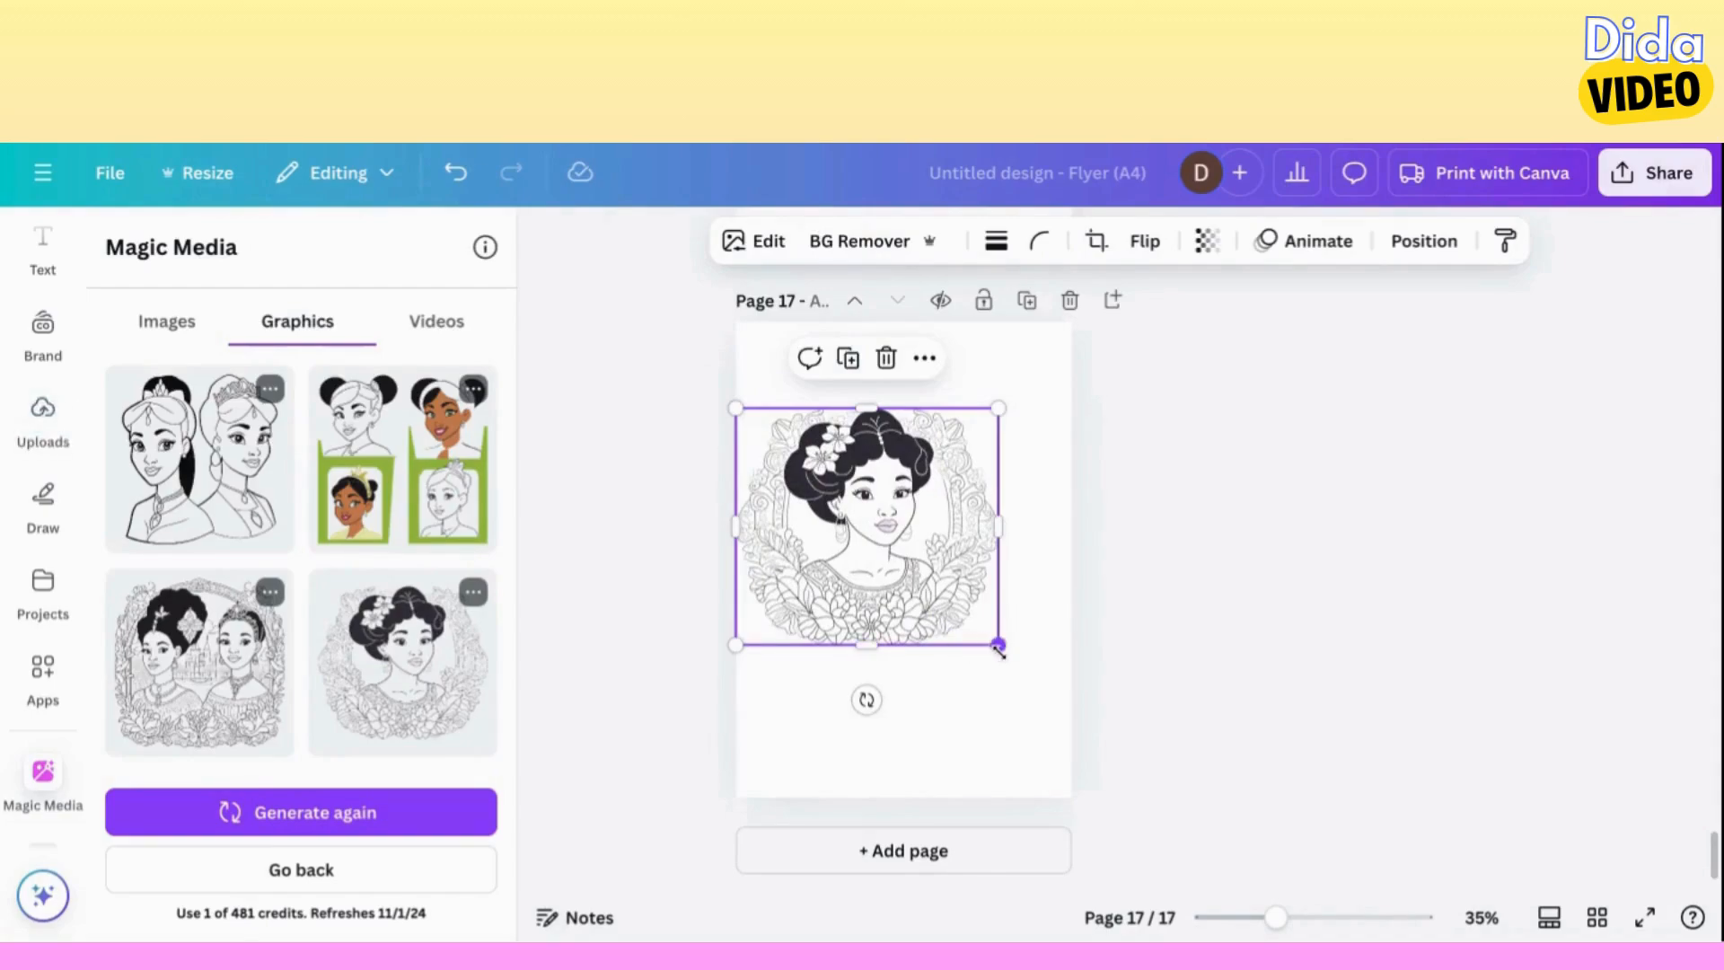
left_click_drag(998, 644, 1071, 711)
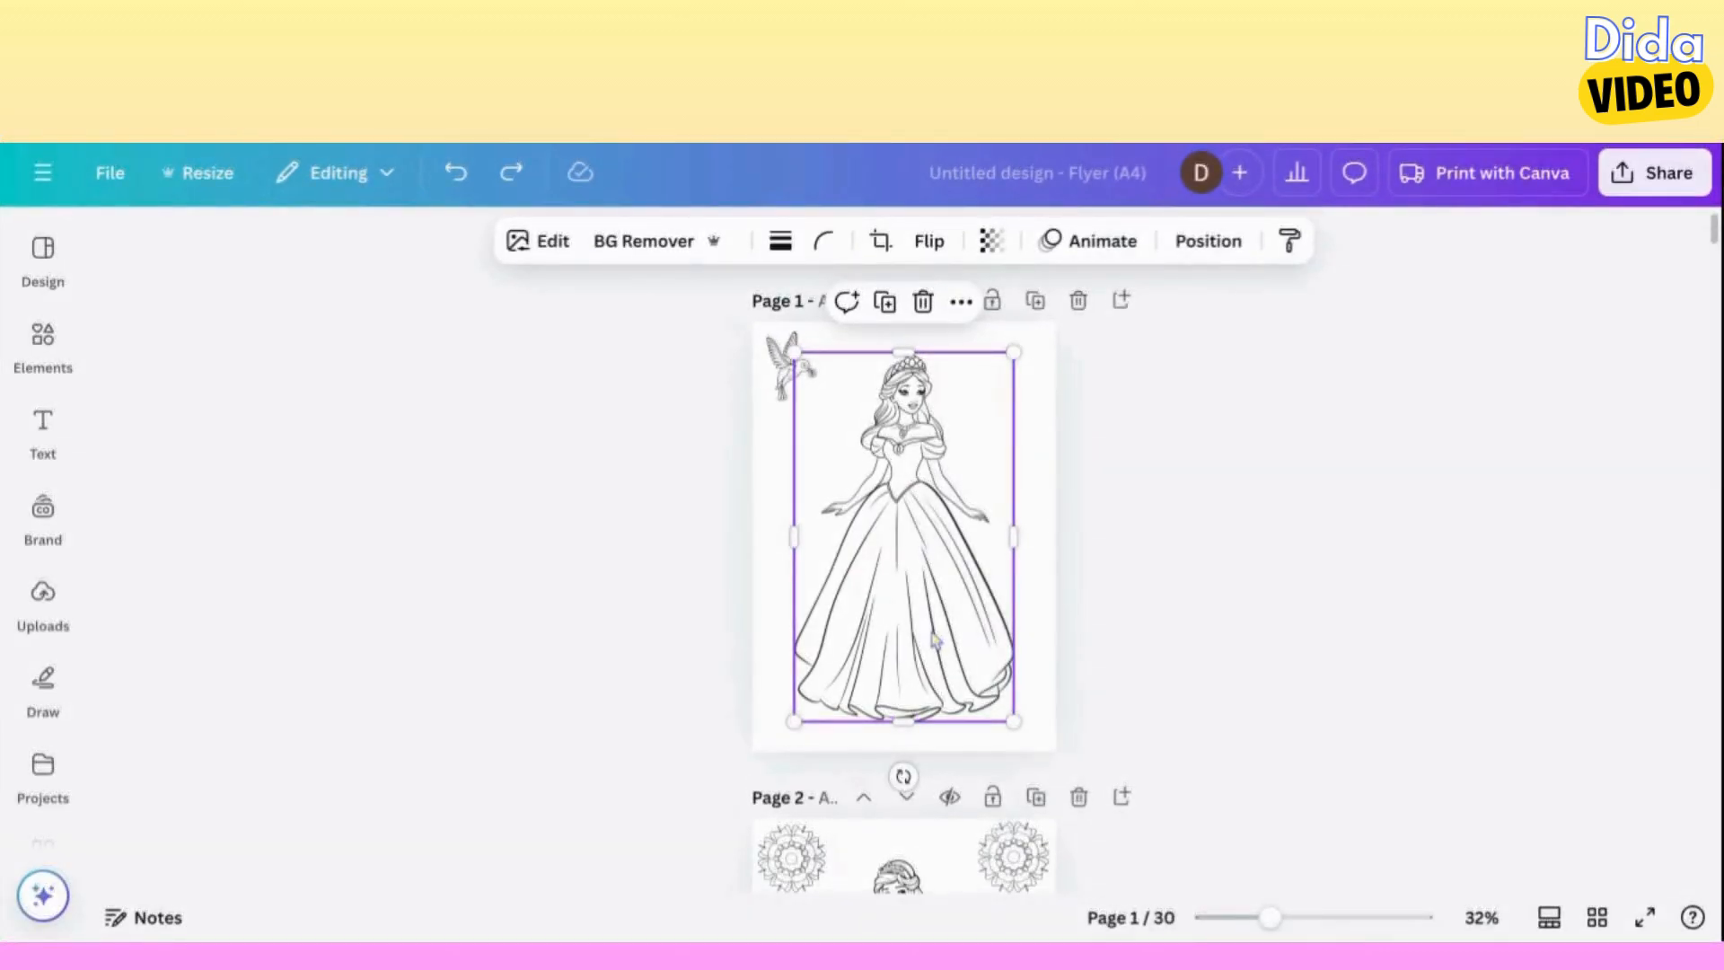
Shrink the portrait on page 7 to about half its size and paste the full-length ball gown princess from page 1 onto that page.
scroll(904, 566, "down", 20)
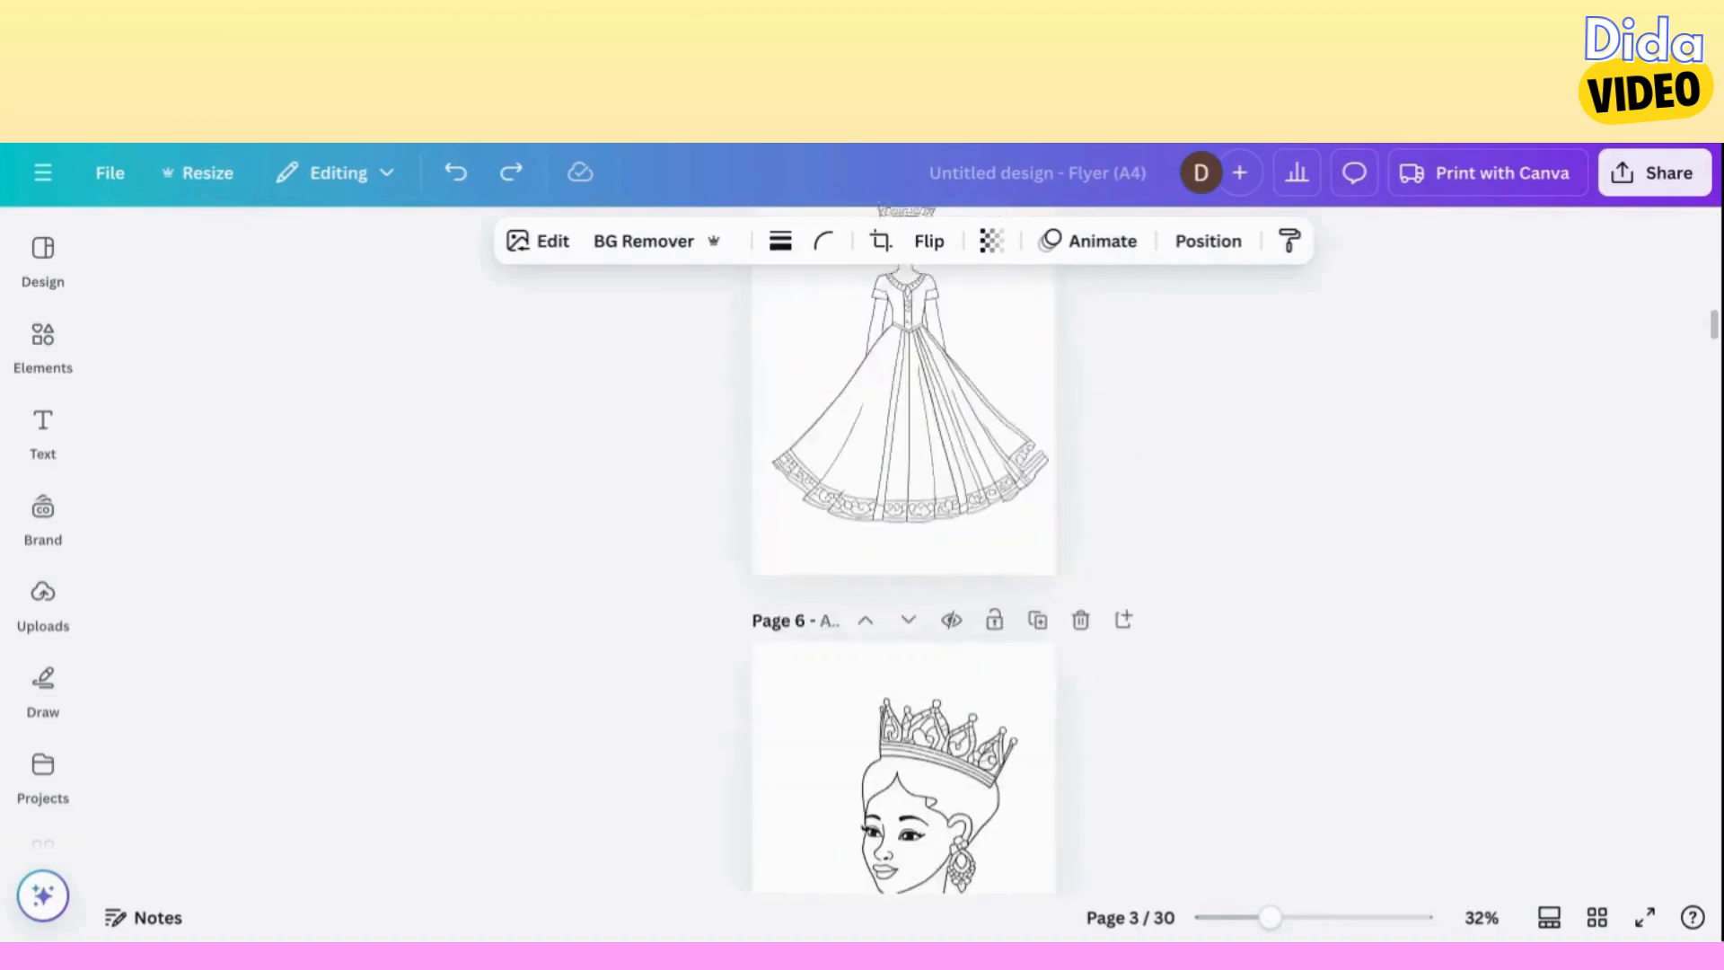
scroll(1050, 638, "up", 3)
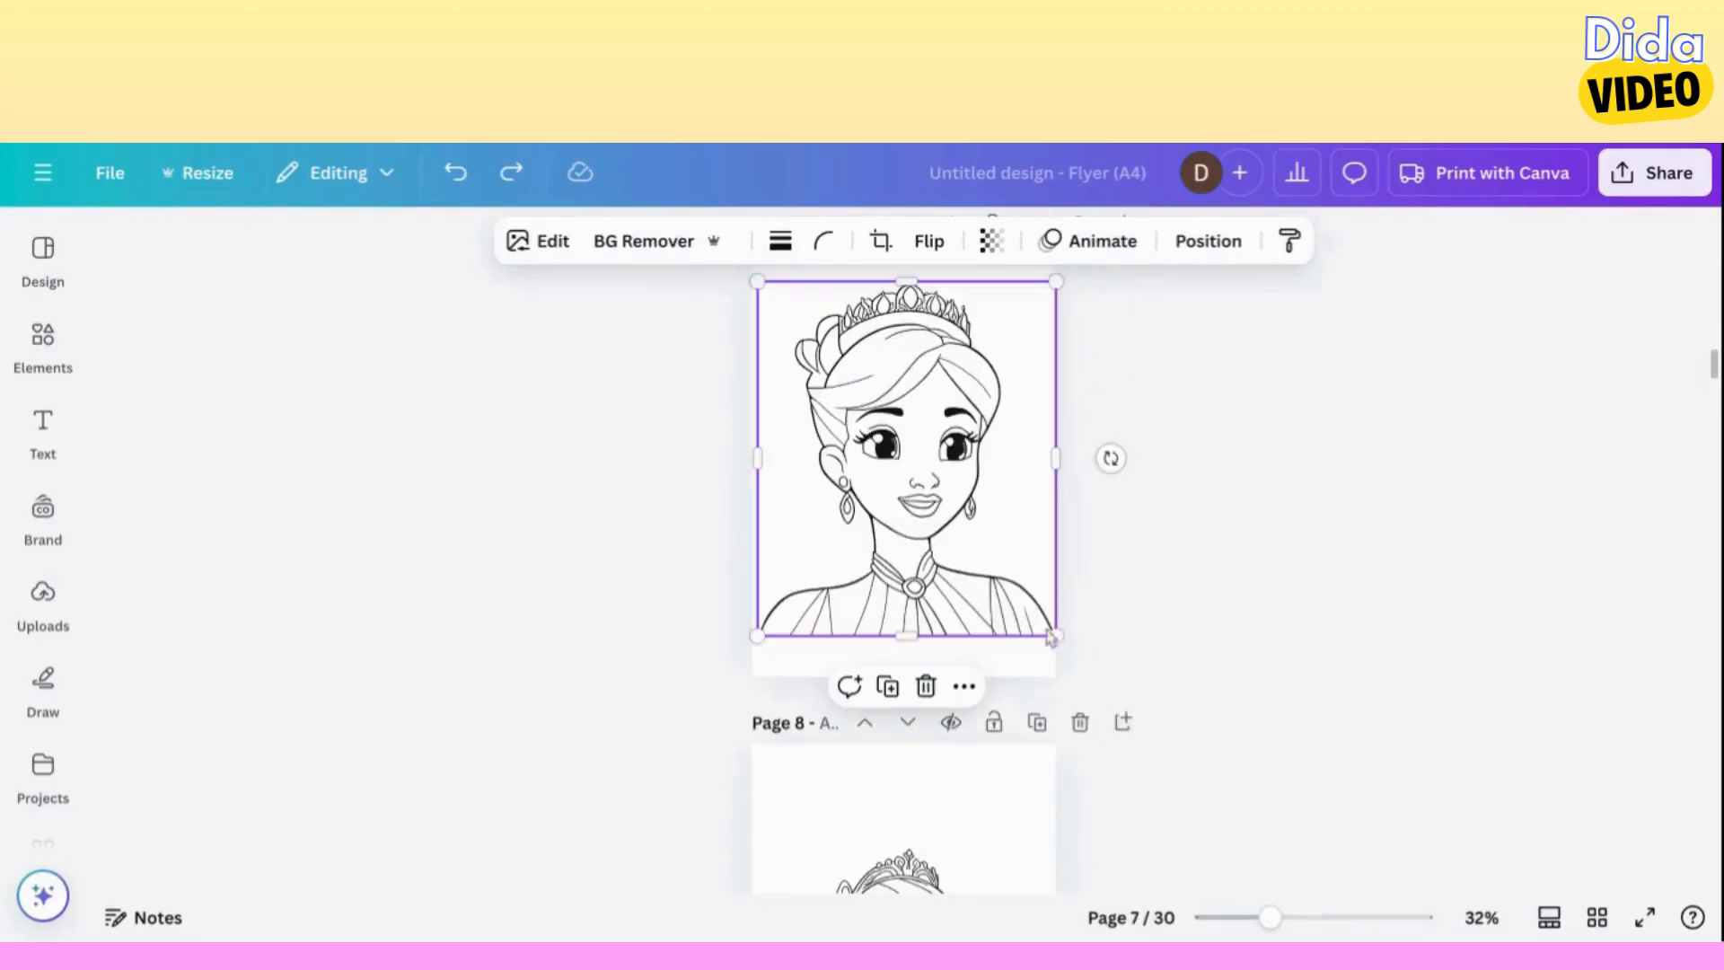
left_click_drag(1053, 634, 909, 461)
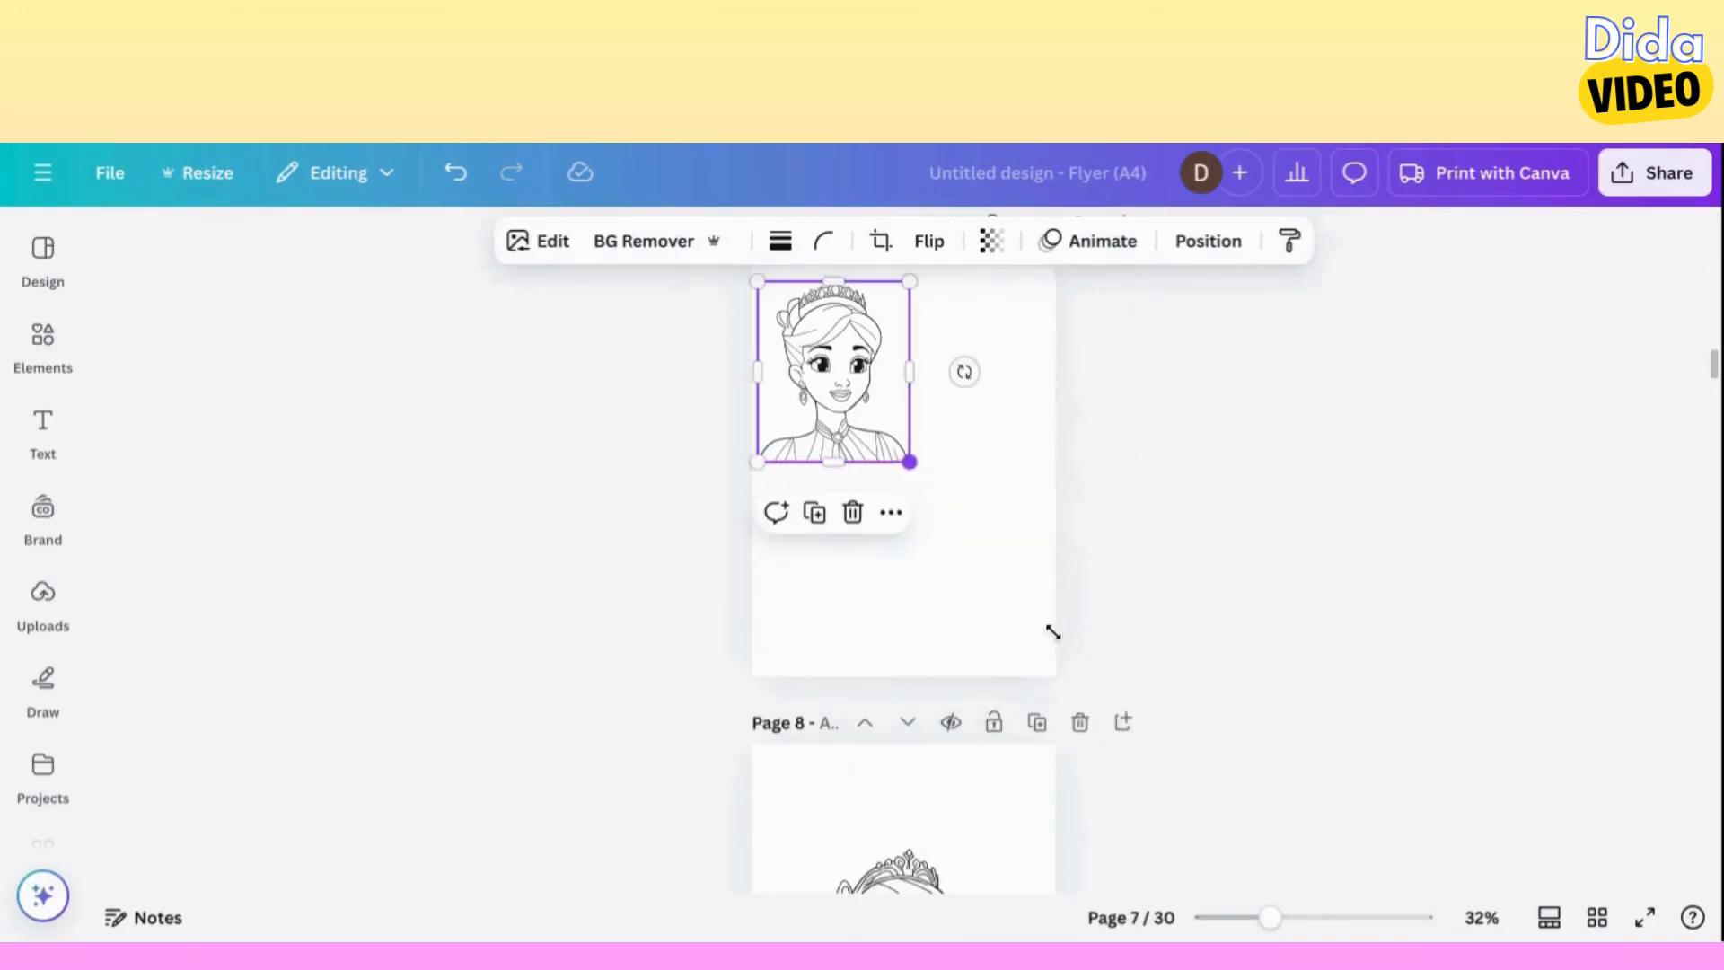
left_click(898, 607)
key("ctrl+v")
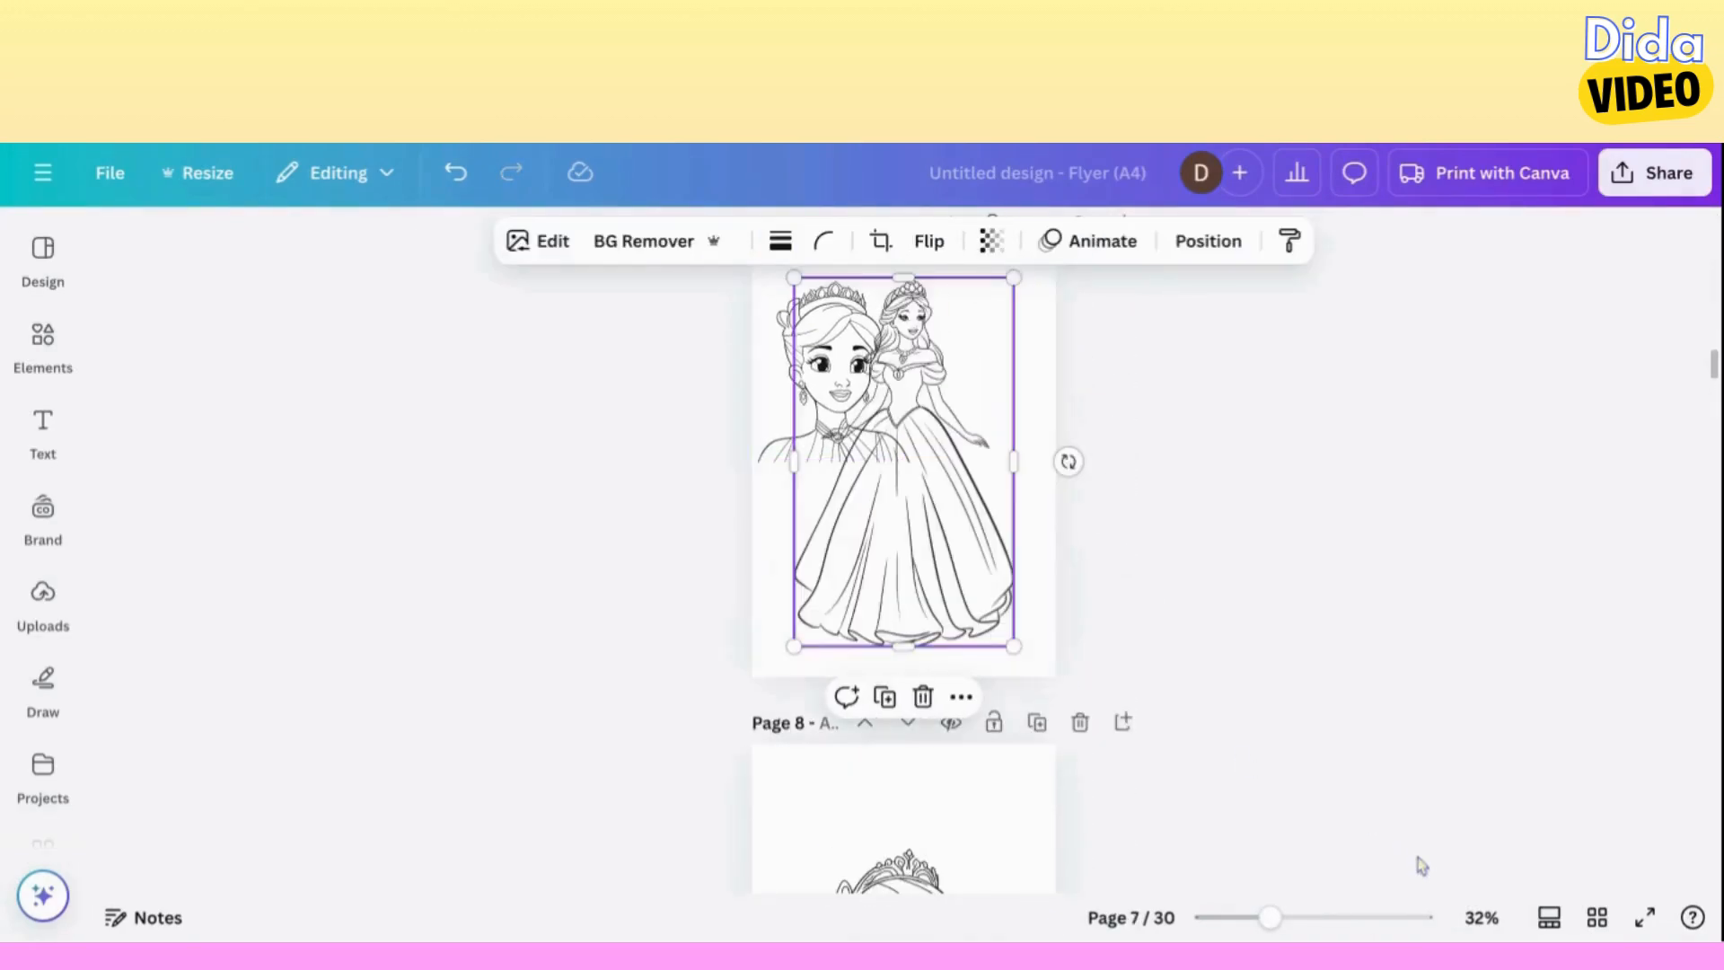
Crop the ball gown princess from above to cut off her head, leaving a height of about 189.9.
left_click(1344, 917)
left_click(1299, 918)
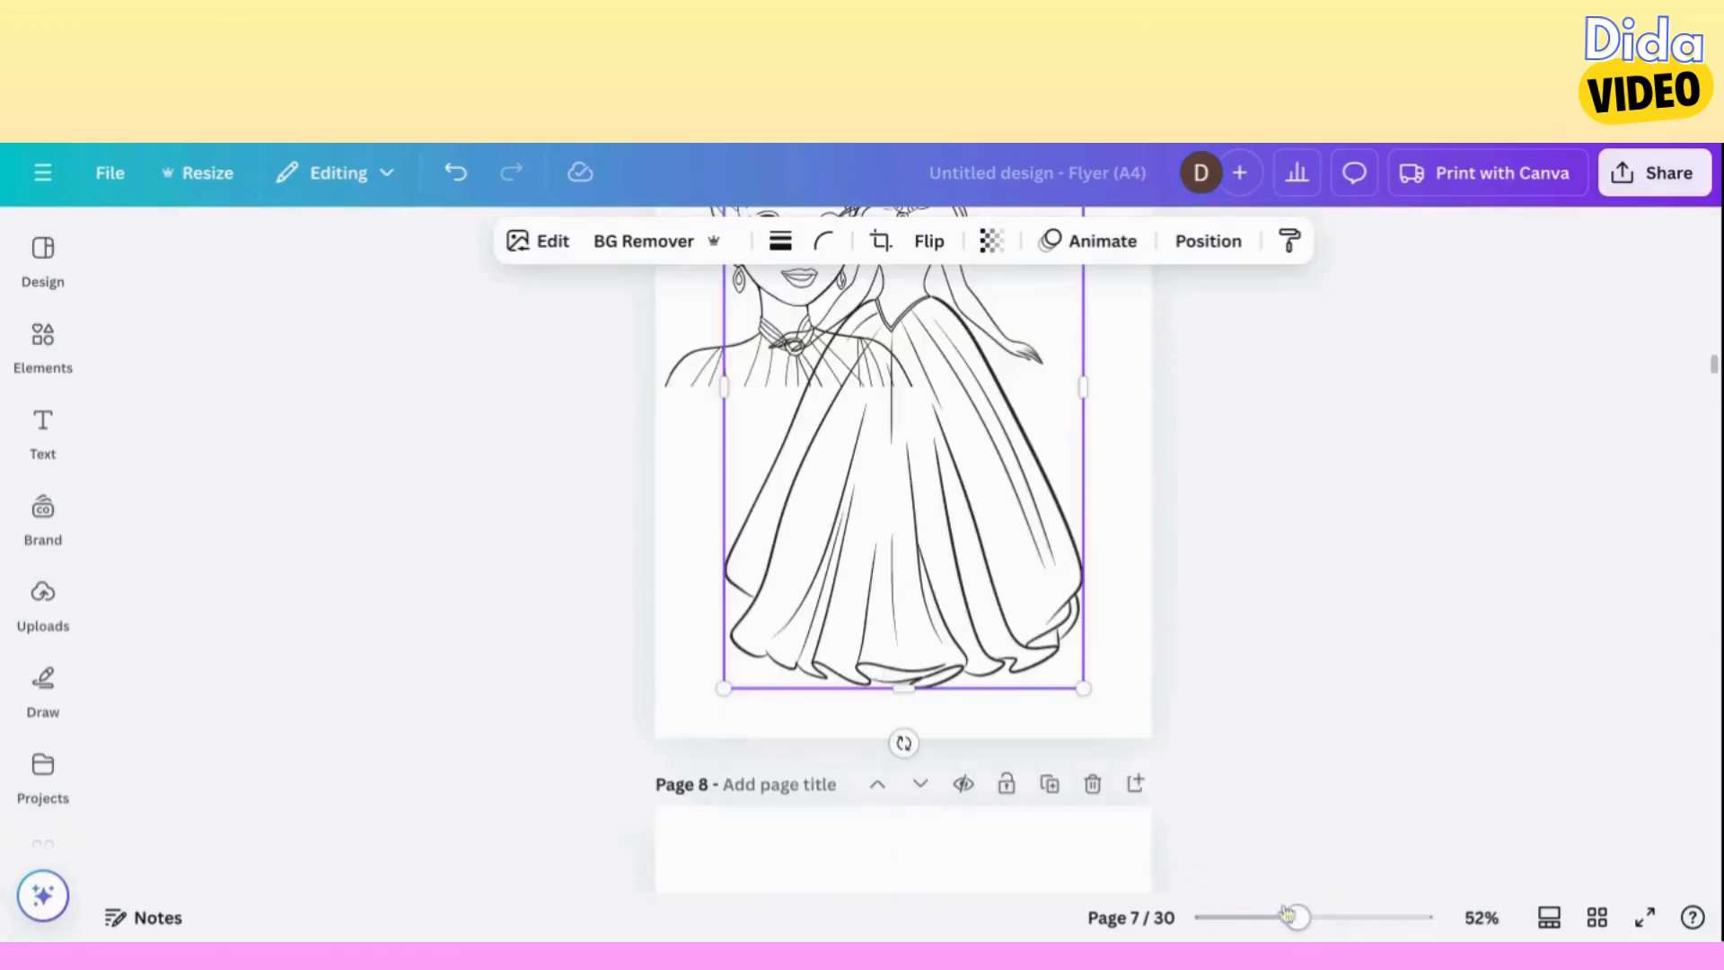
scroll(996, 648, "up", 3)
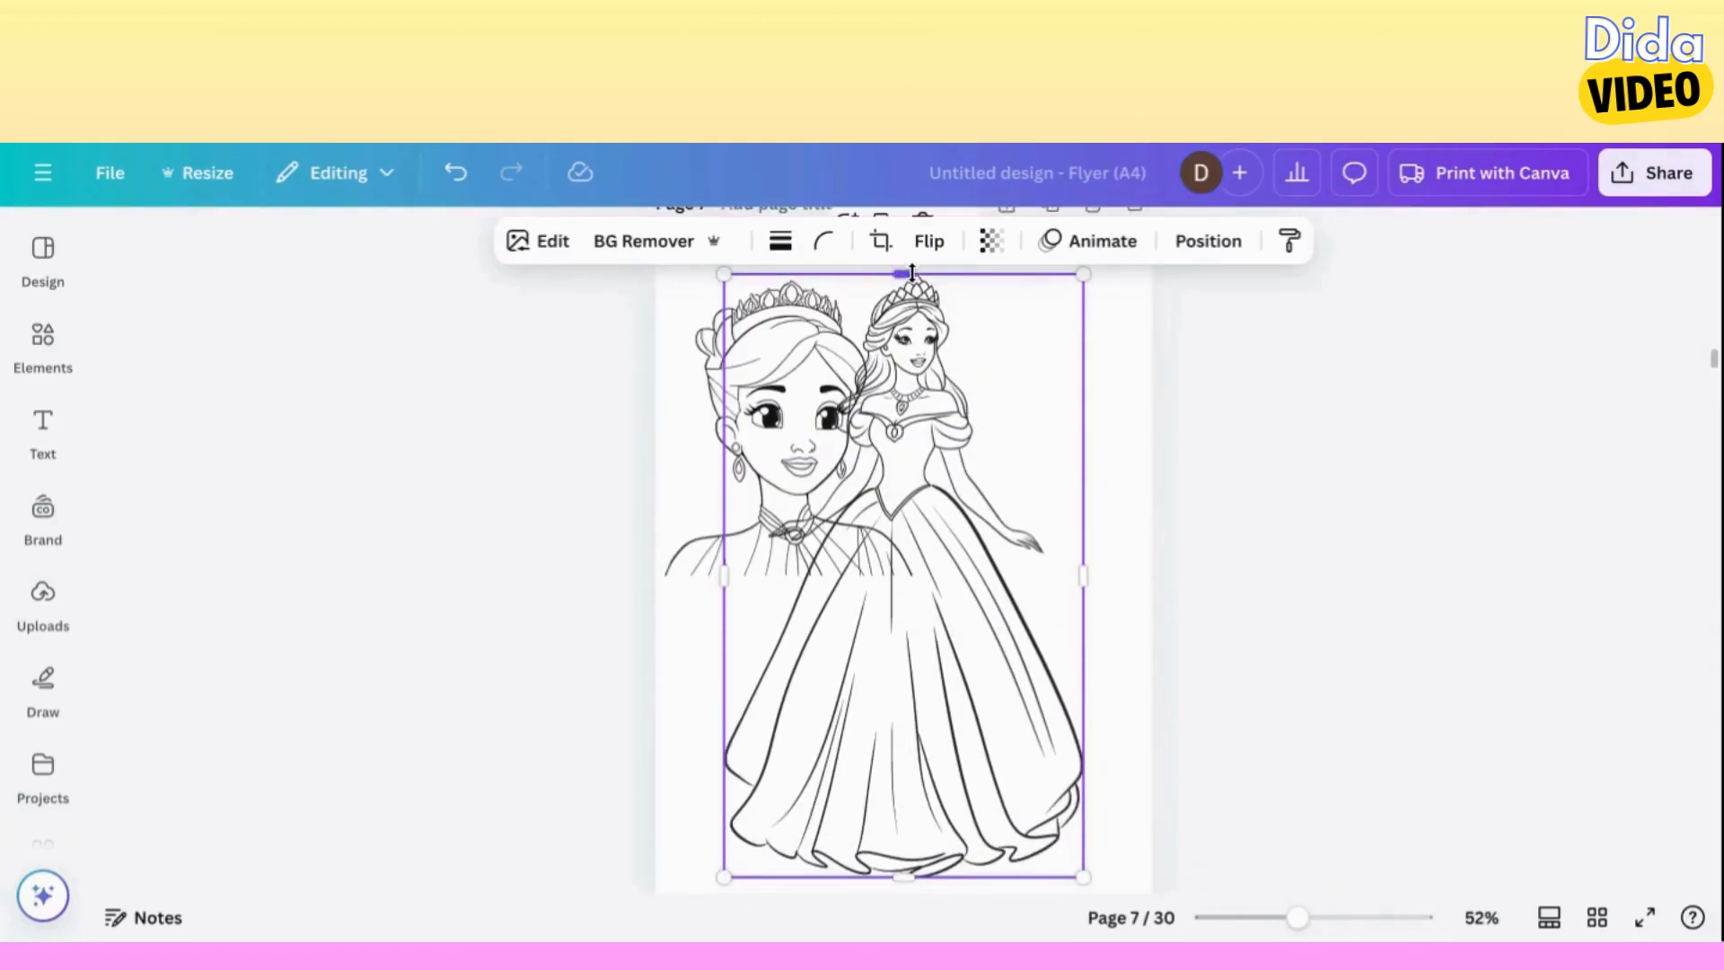
left_click_drag(912, 272, 912, 428)
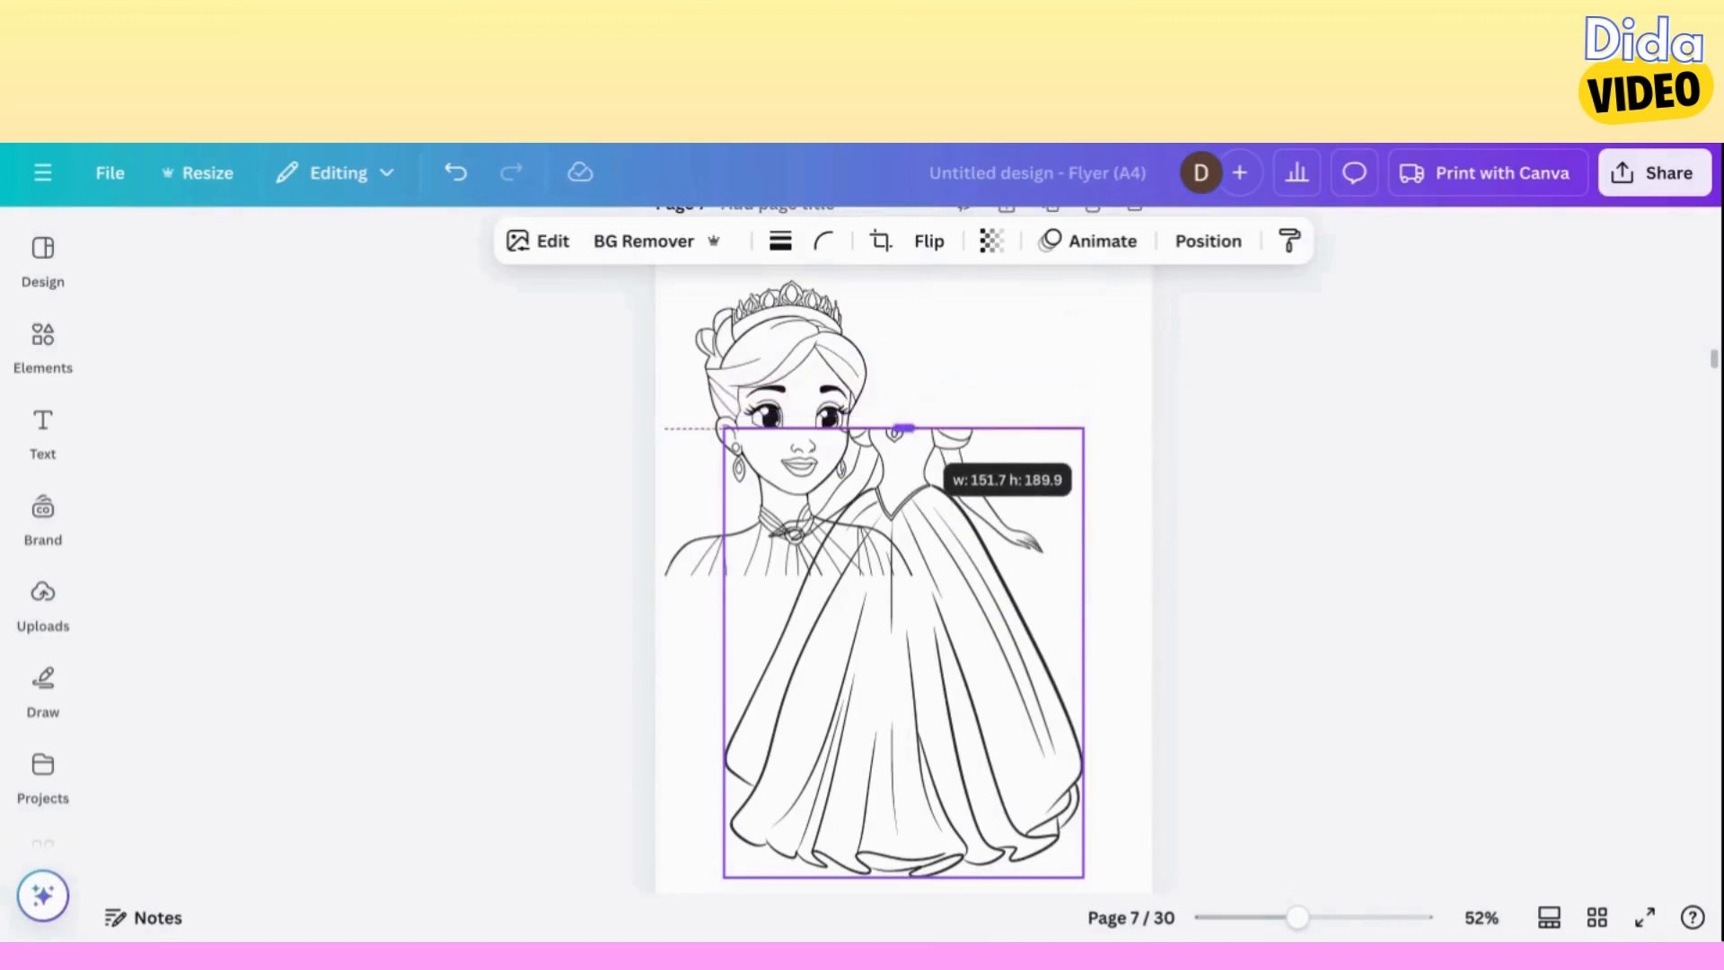
Scale the portrait down further and centre it above the headless ball gown figure.
left_click(779, 406)
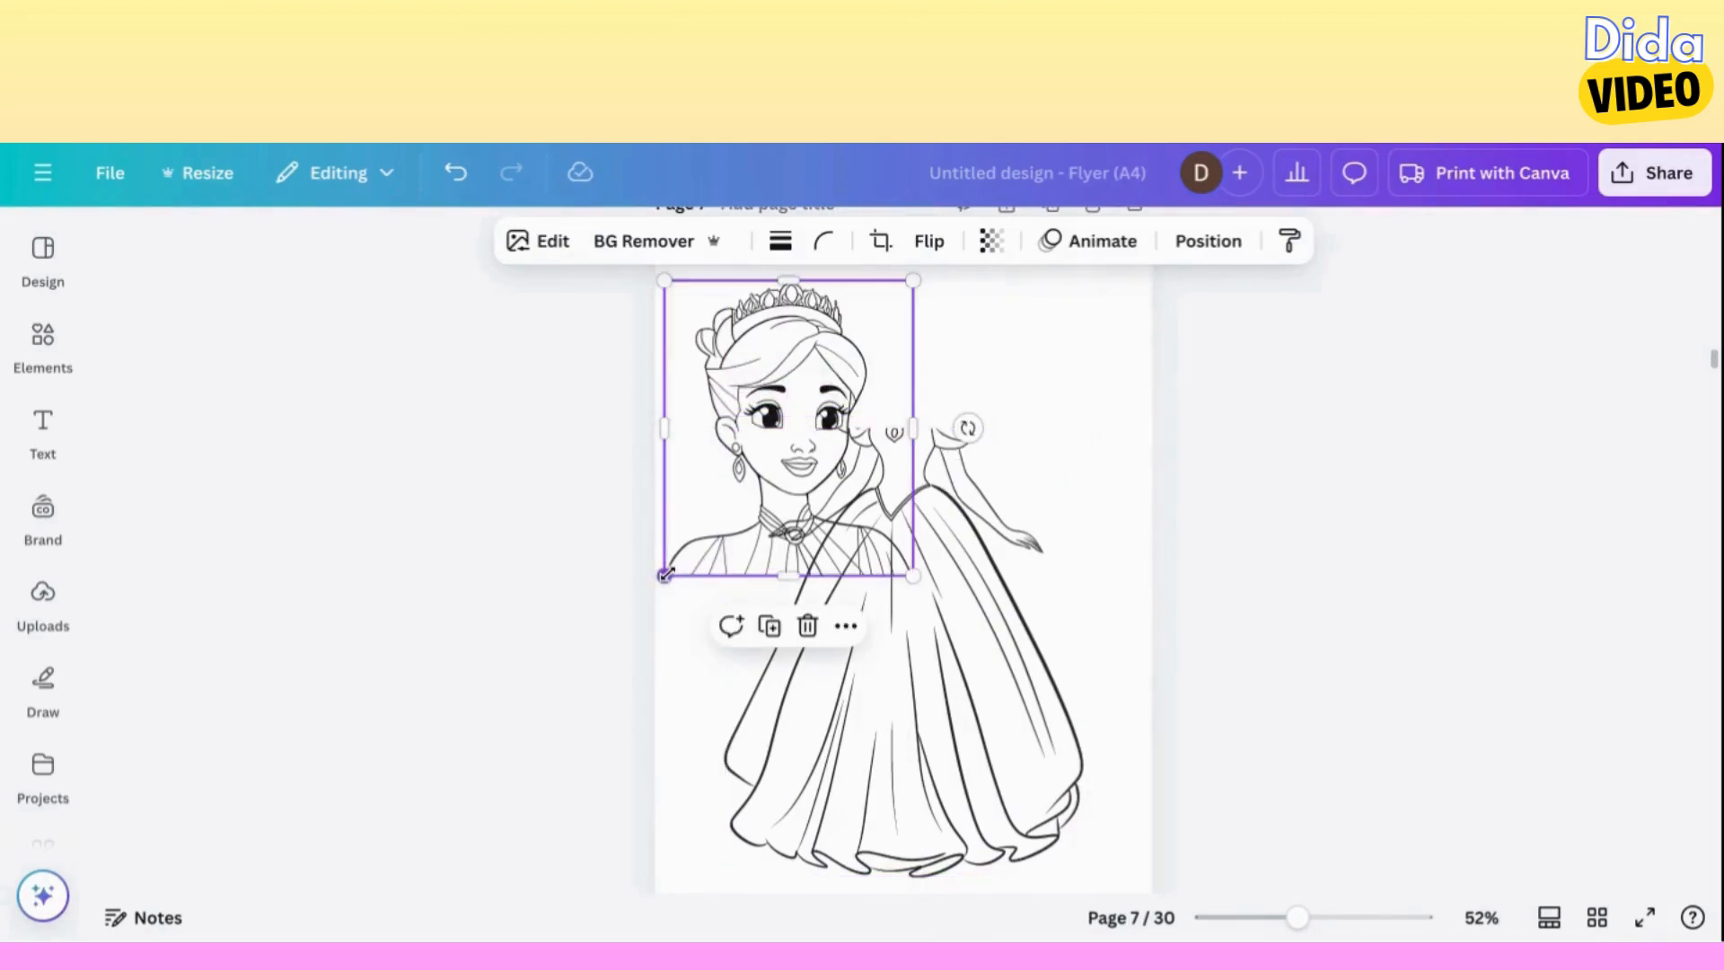
left_click_drag(665, 575, 798, 409)
left_click_drag(820, 348, 859, 350)
left_click(1347, 919)
scroll(1155, 681, "up", 5)
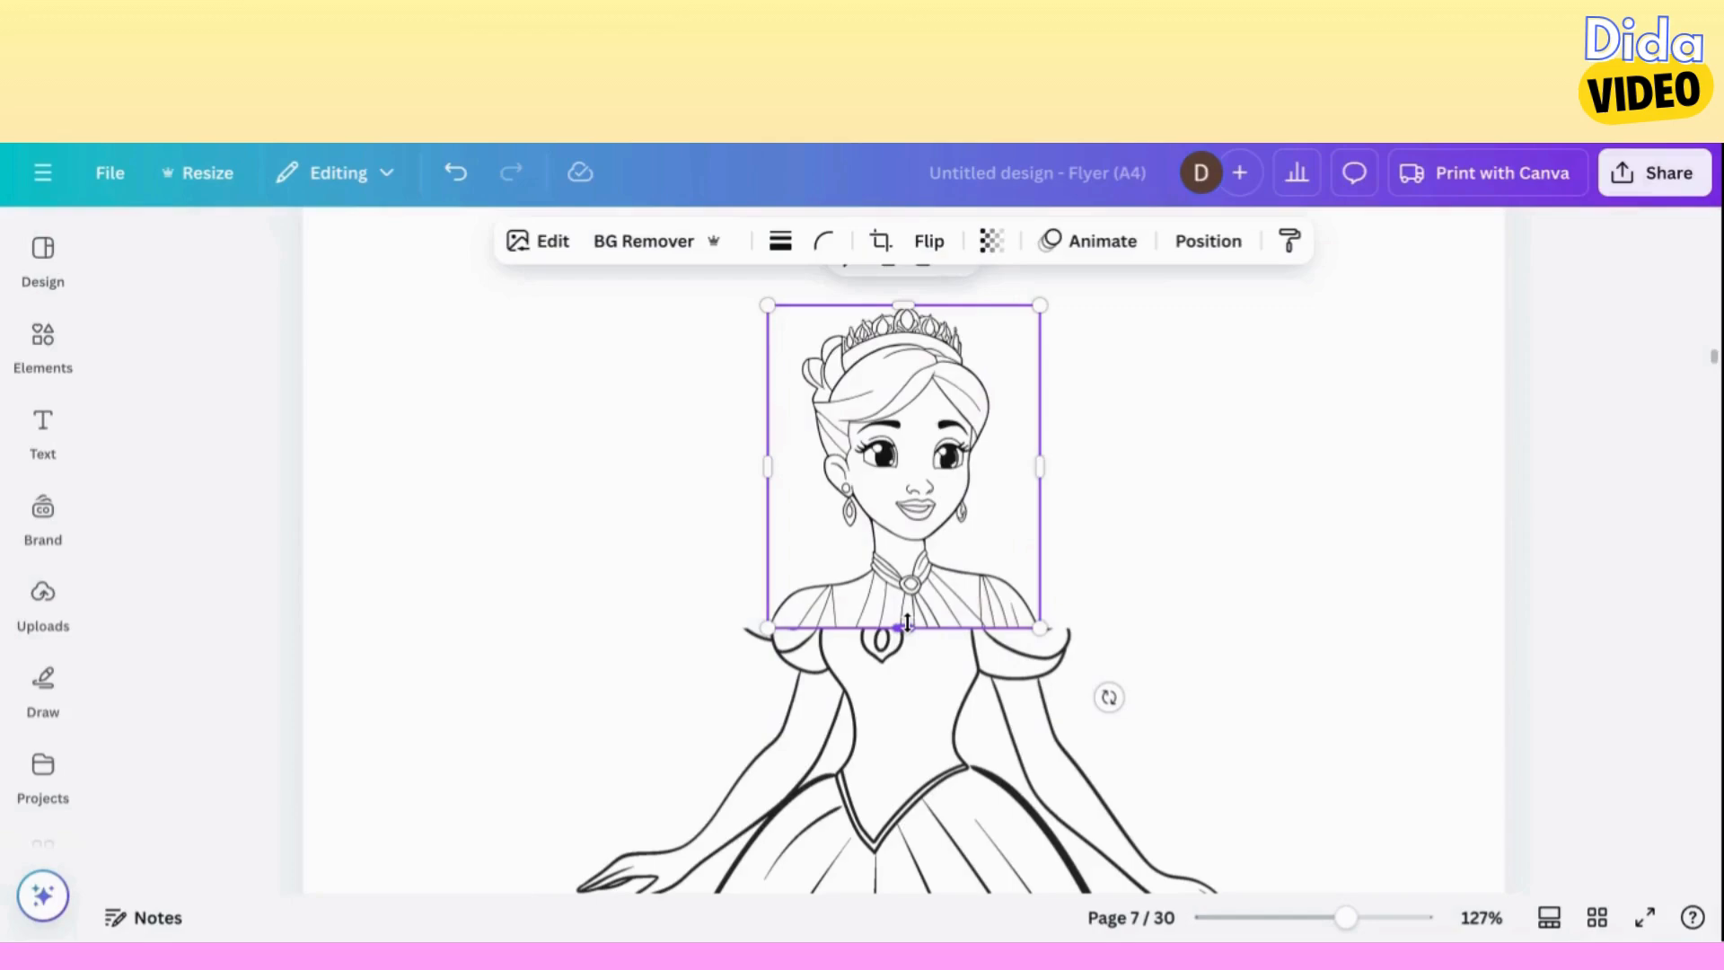
Crop the portrait down to head and neck, extend the gown image's crop up to its neck, and select the head.
left_click_drag(906, 622, 904, 551)
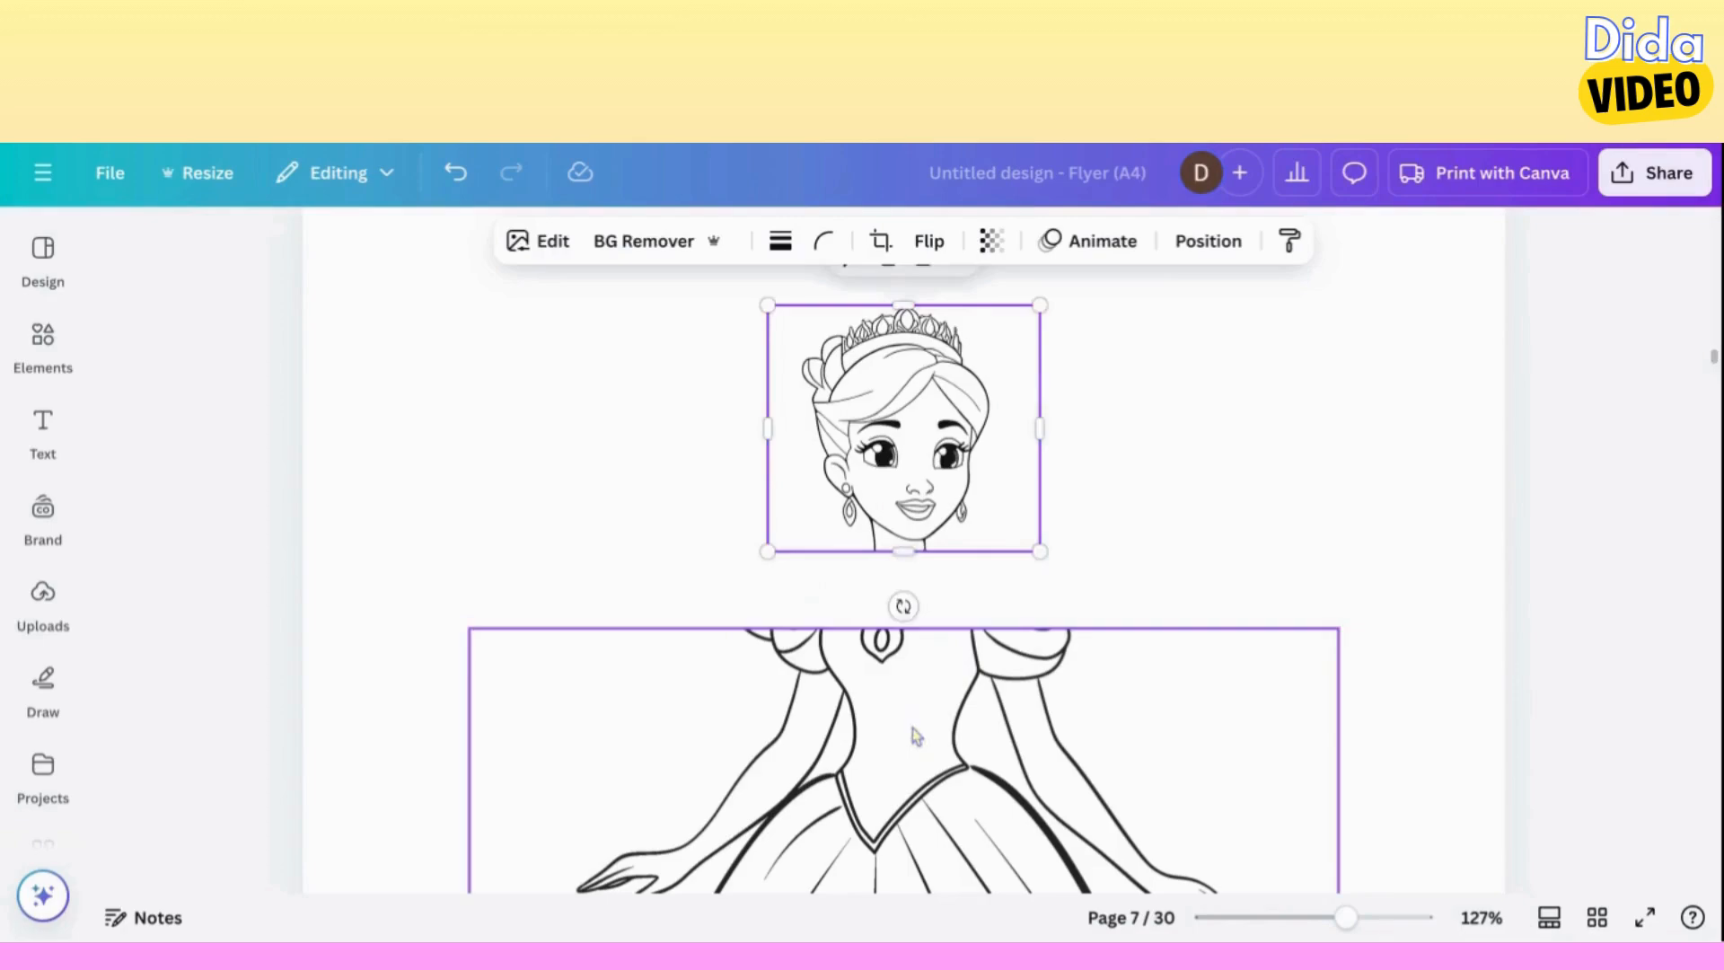
left_click(915, 737)
left_click_drag(901, 626, 941, 429)
left_click(924, 464)
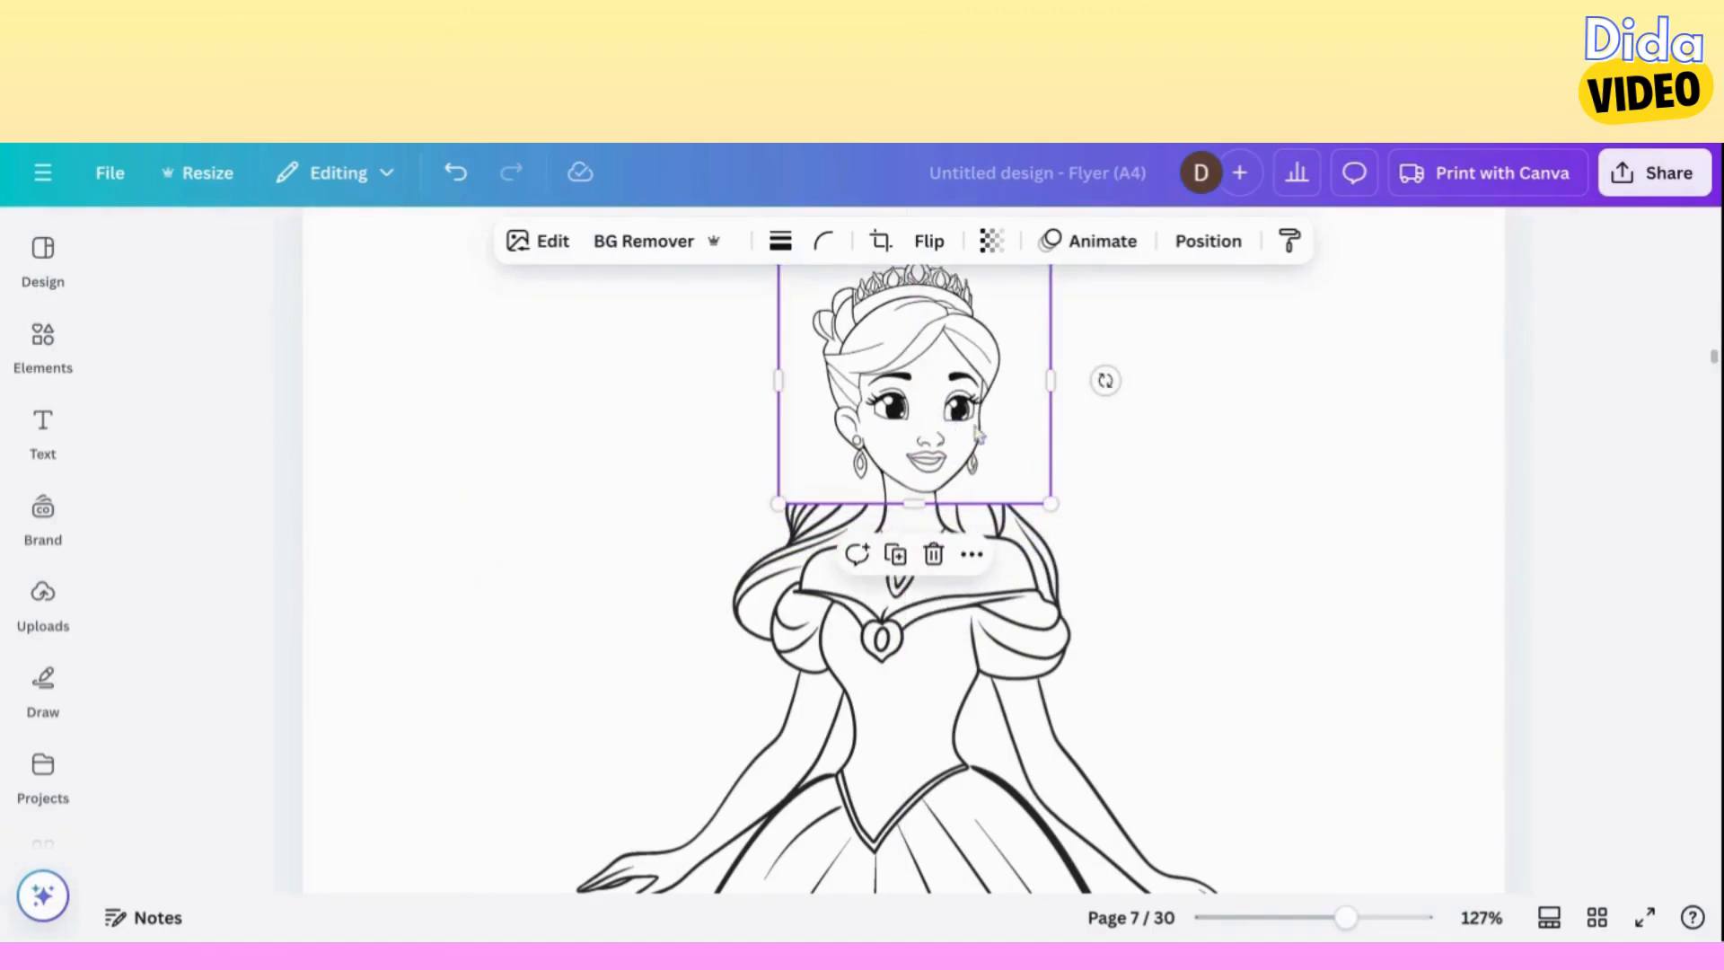
Nudge the cropped head into place so its neck meets the neck of the ball gown figure.
key("Down")
key("Down")
key("Down")
key("Down")
key("Down")
key("Down")
key("Down")
key("Down")
key("Down")
key("Down")
key("Down")
key("Up")
key("Up")
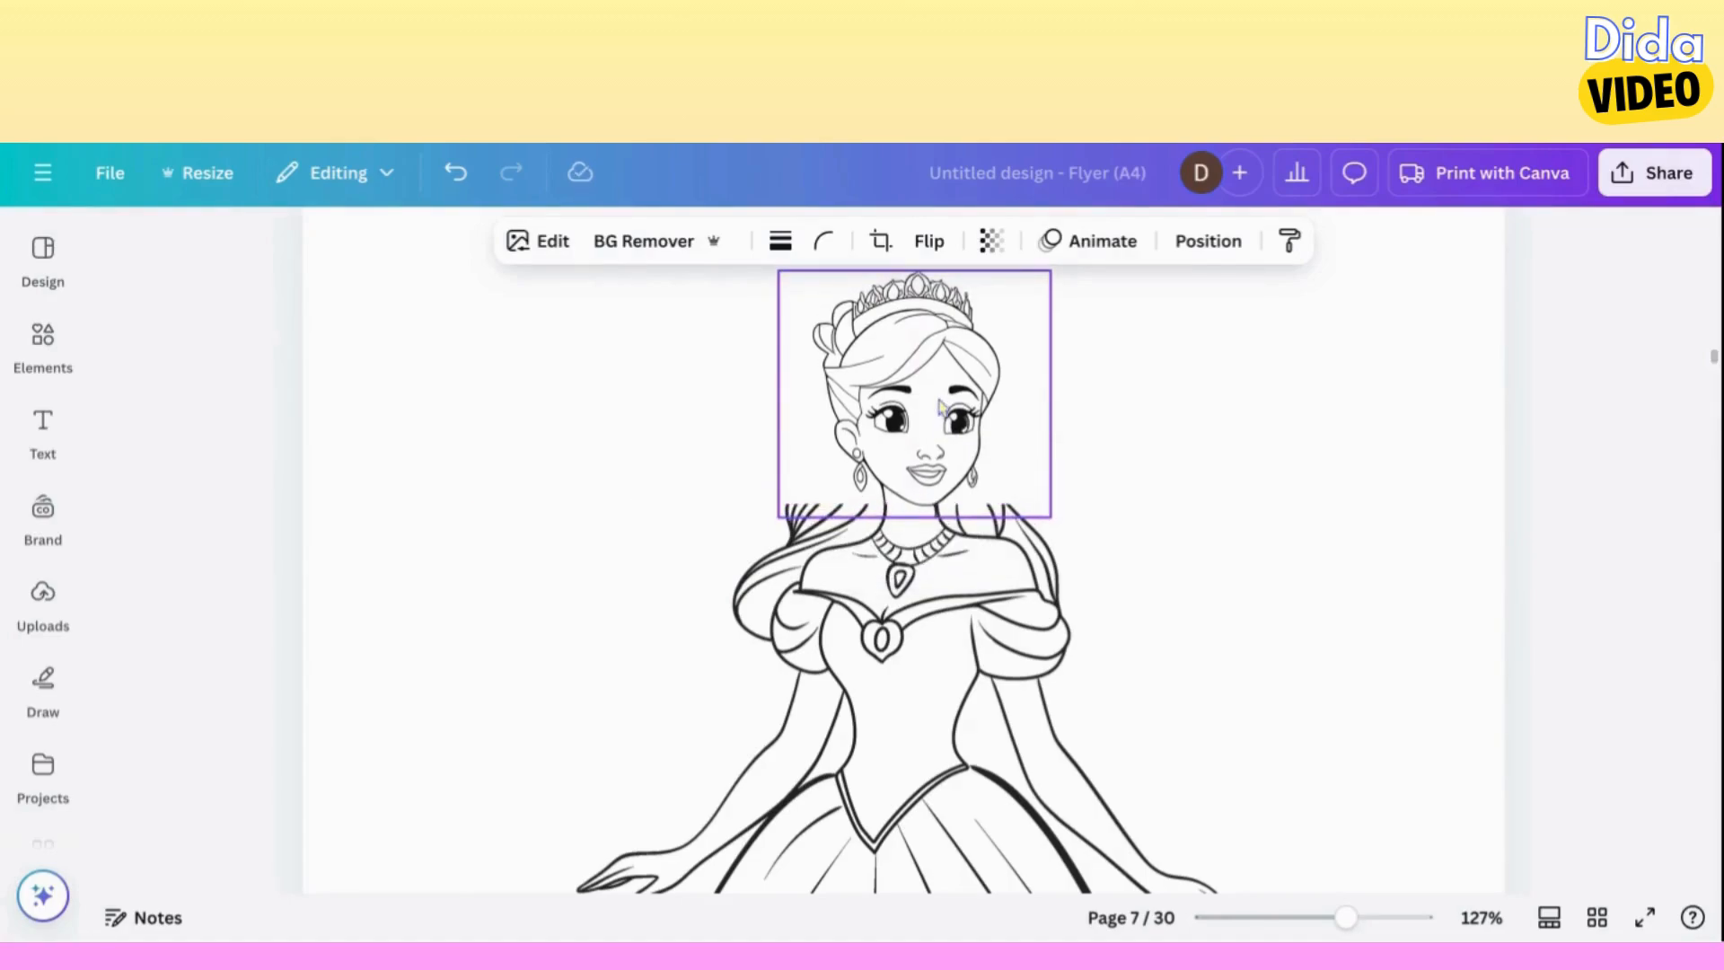
key("Right")
key("Up")
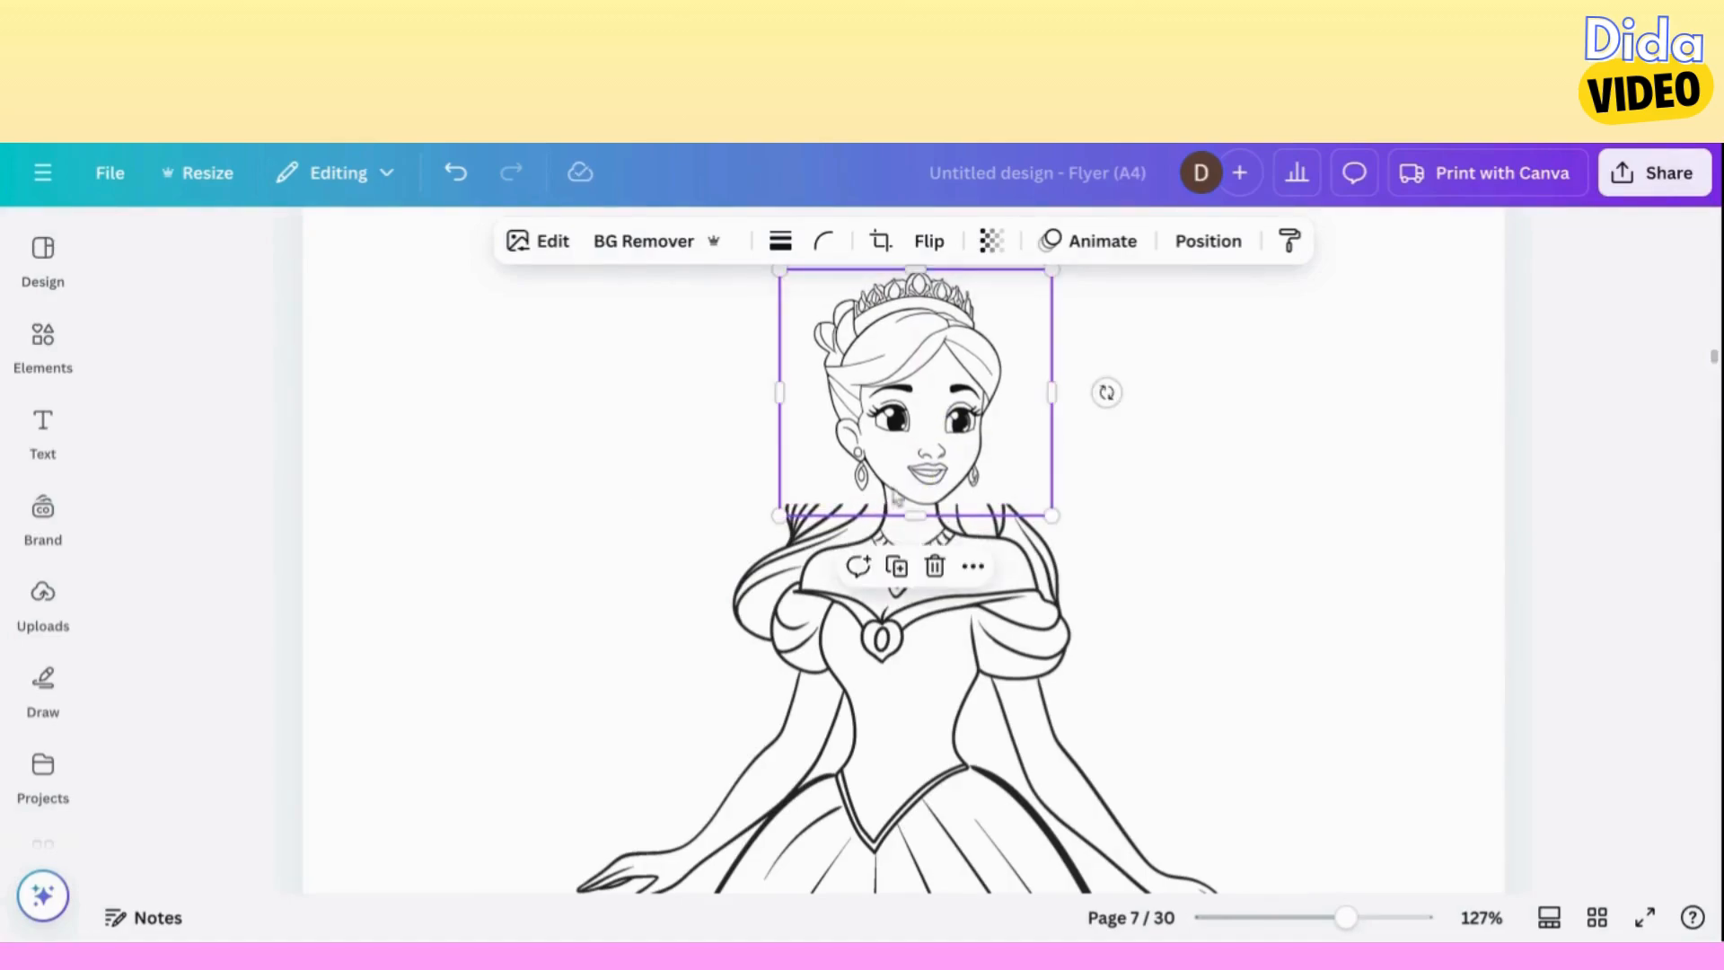
left_click_drag(786, 514, 785, 514)
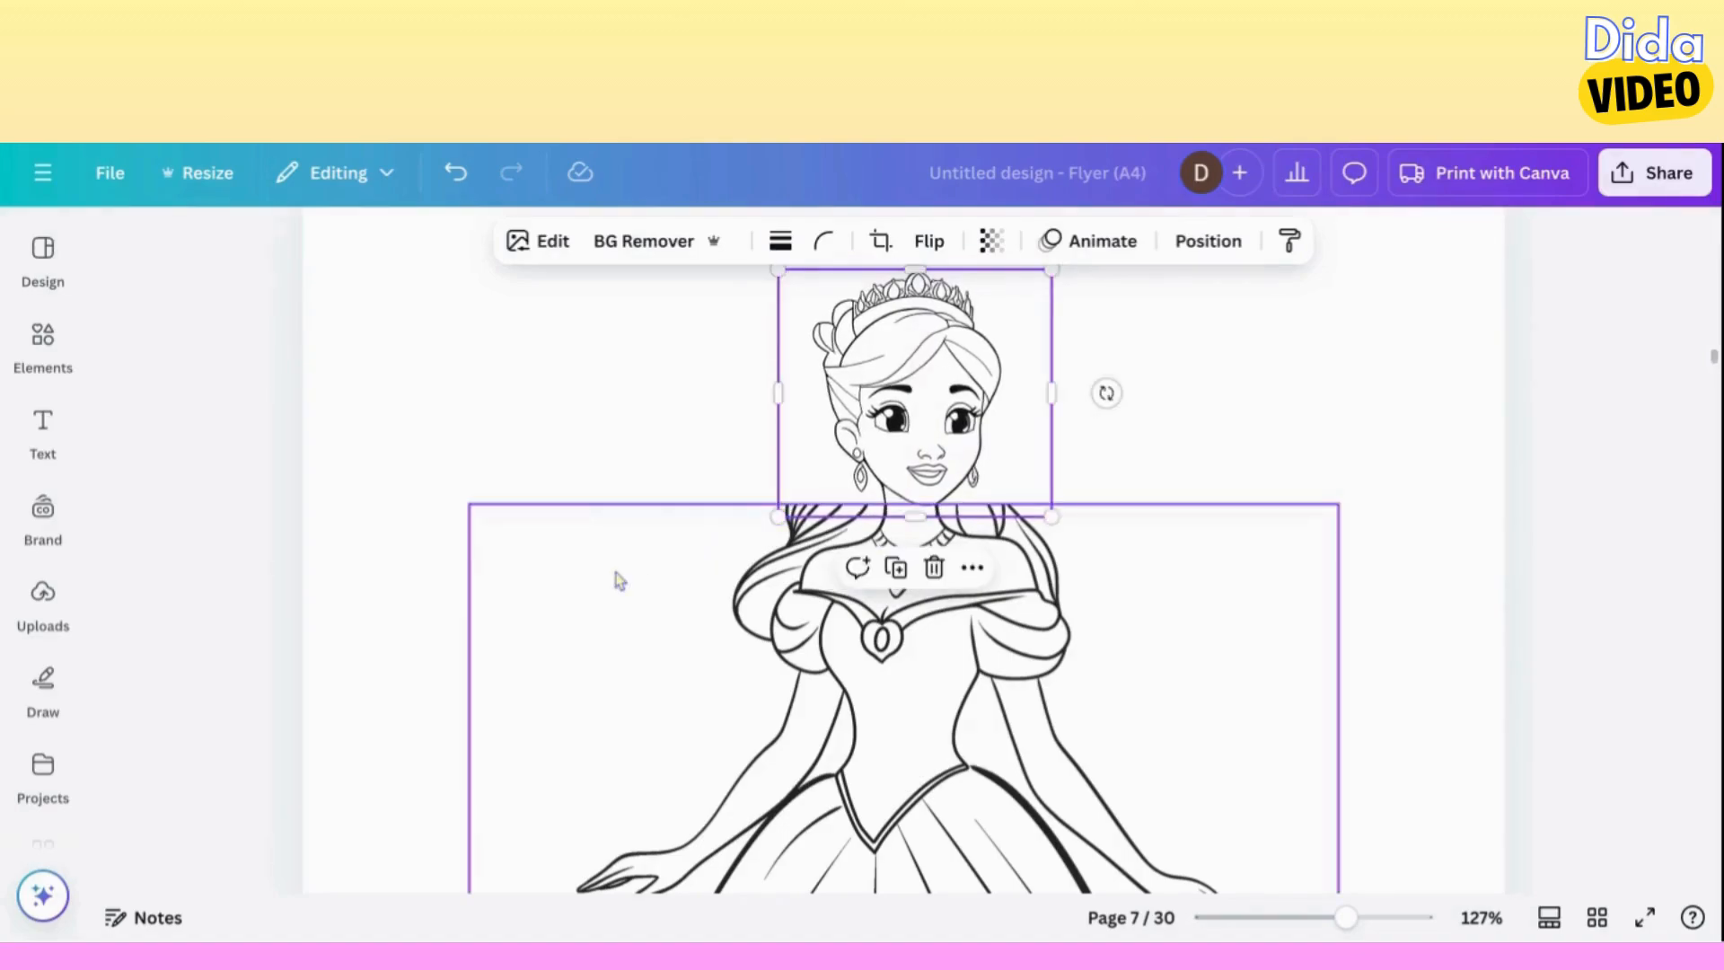
Duplicate the head and stack the copy exactly over the original to thicken its outlines.
key("ctrl+z")
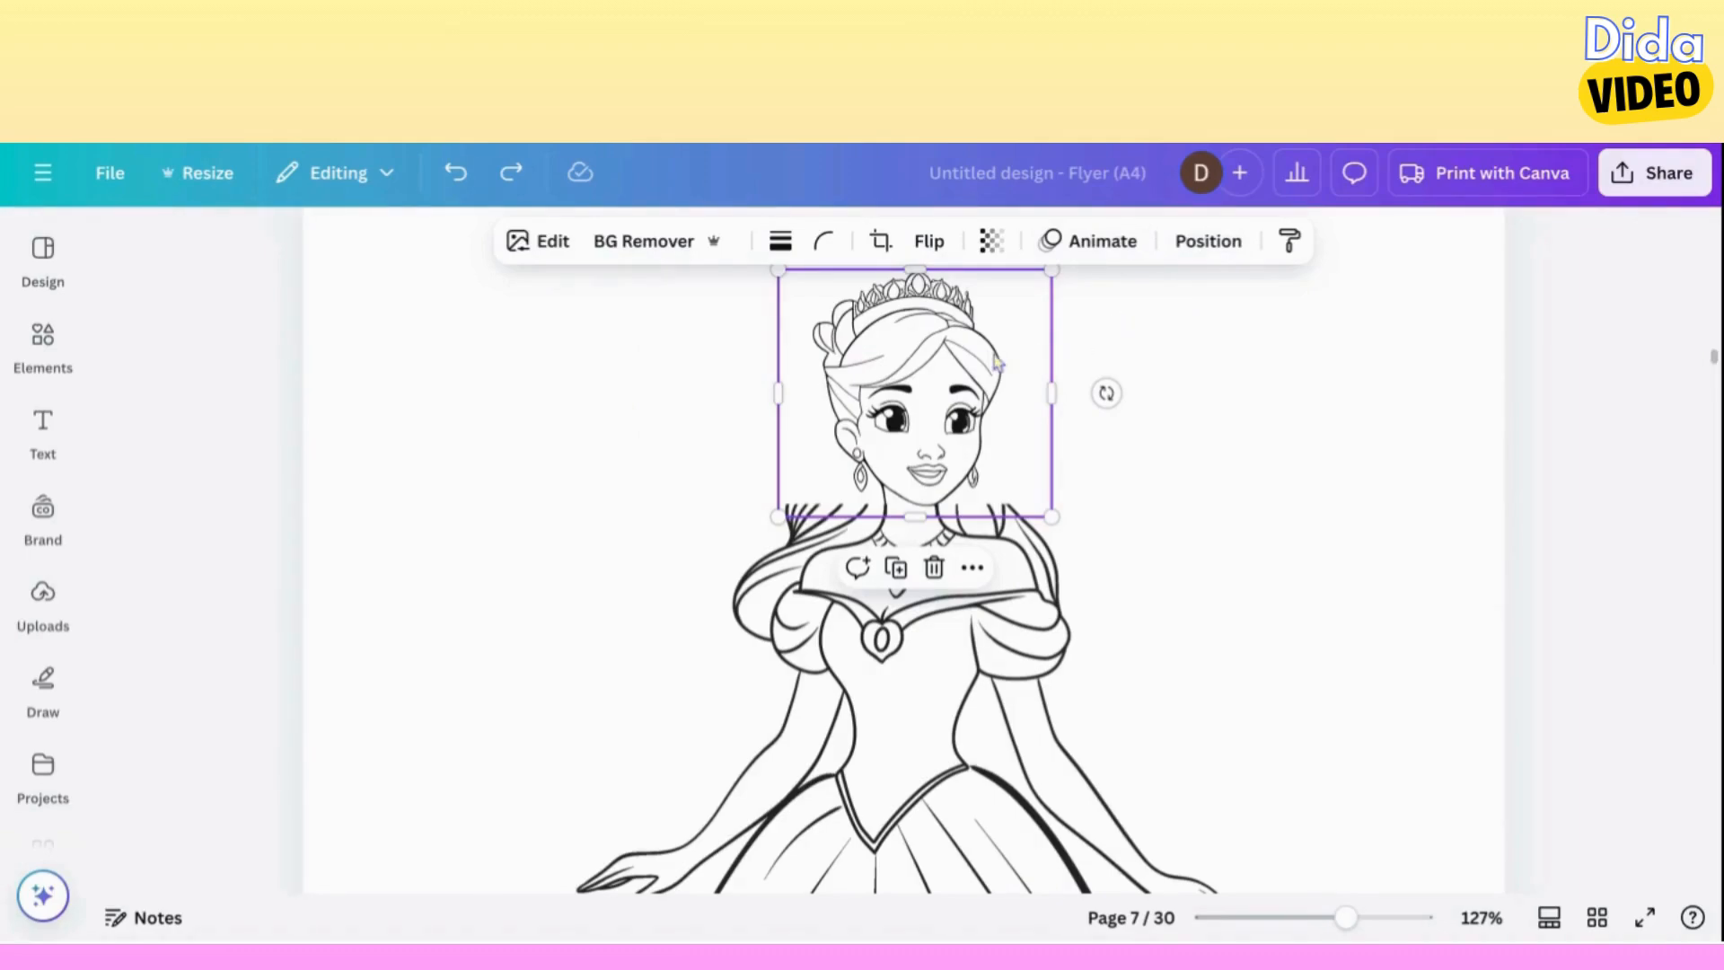
mouse_move(996, 362)
left_mouse_down()
mouse_move(1015, 385)
mouse_move(997, 362)
left_mouse_up()
key("ctrl+d")
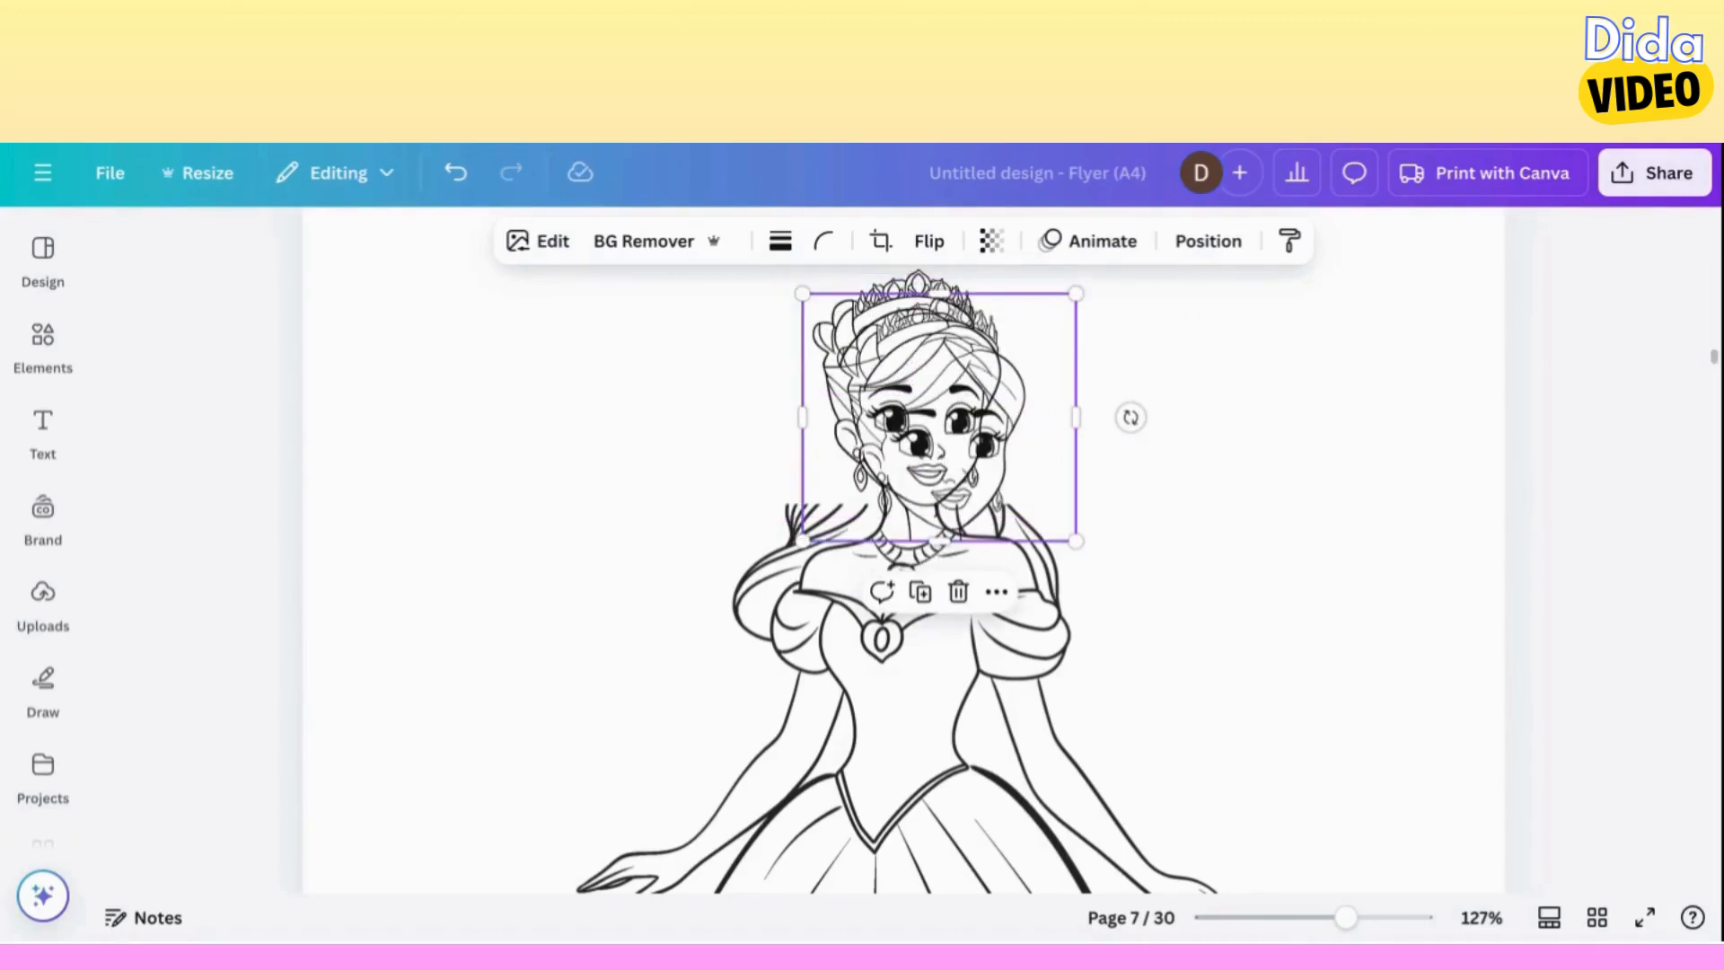
left_click_drag(938, 416, 956, 384)
key("ctrl+d")
key("ctrl+d")
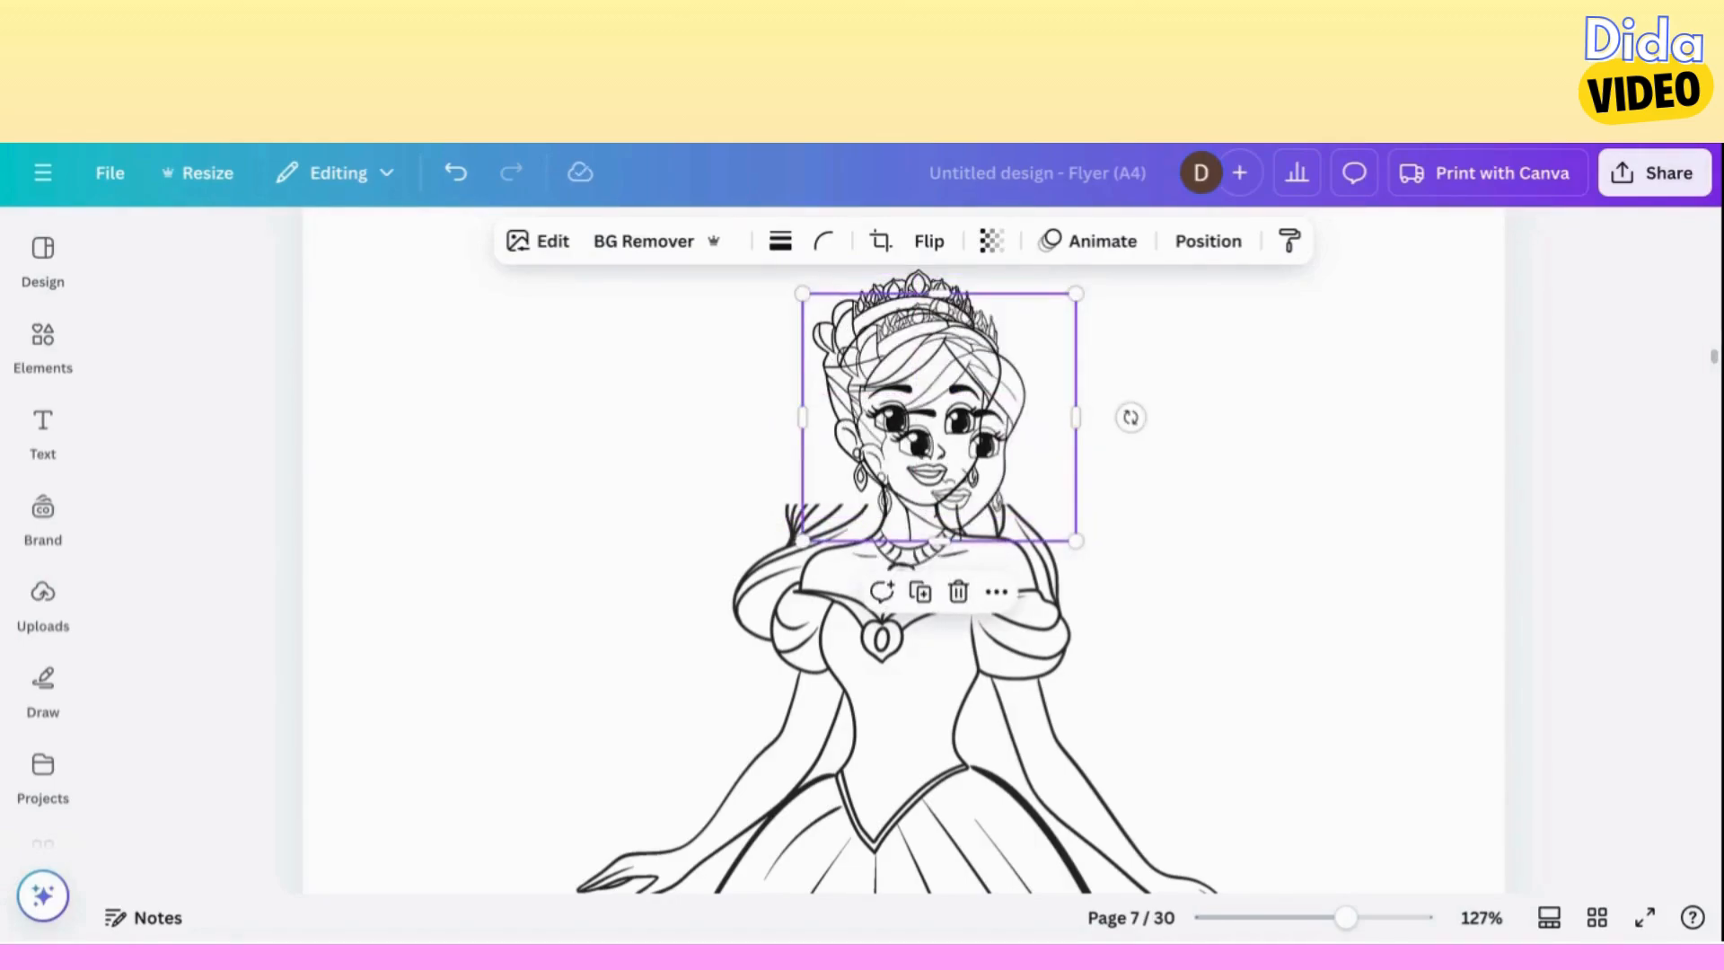
key("ctrl+z")
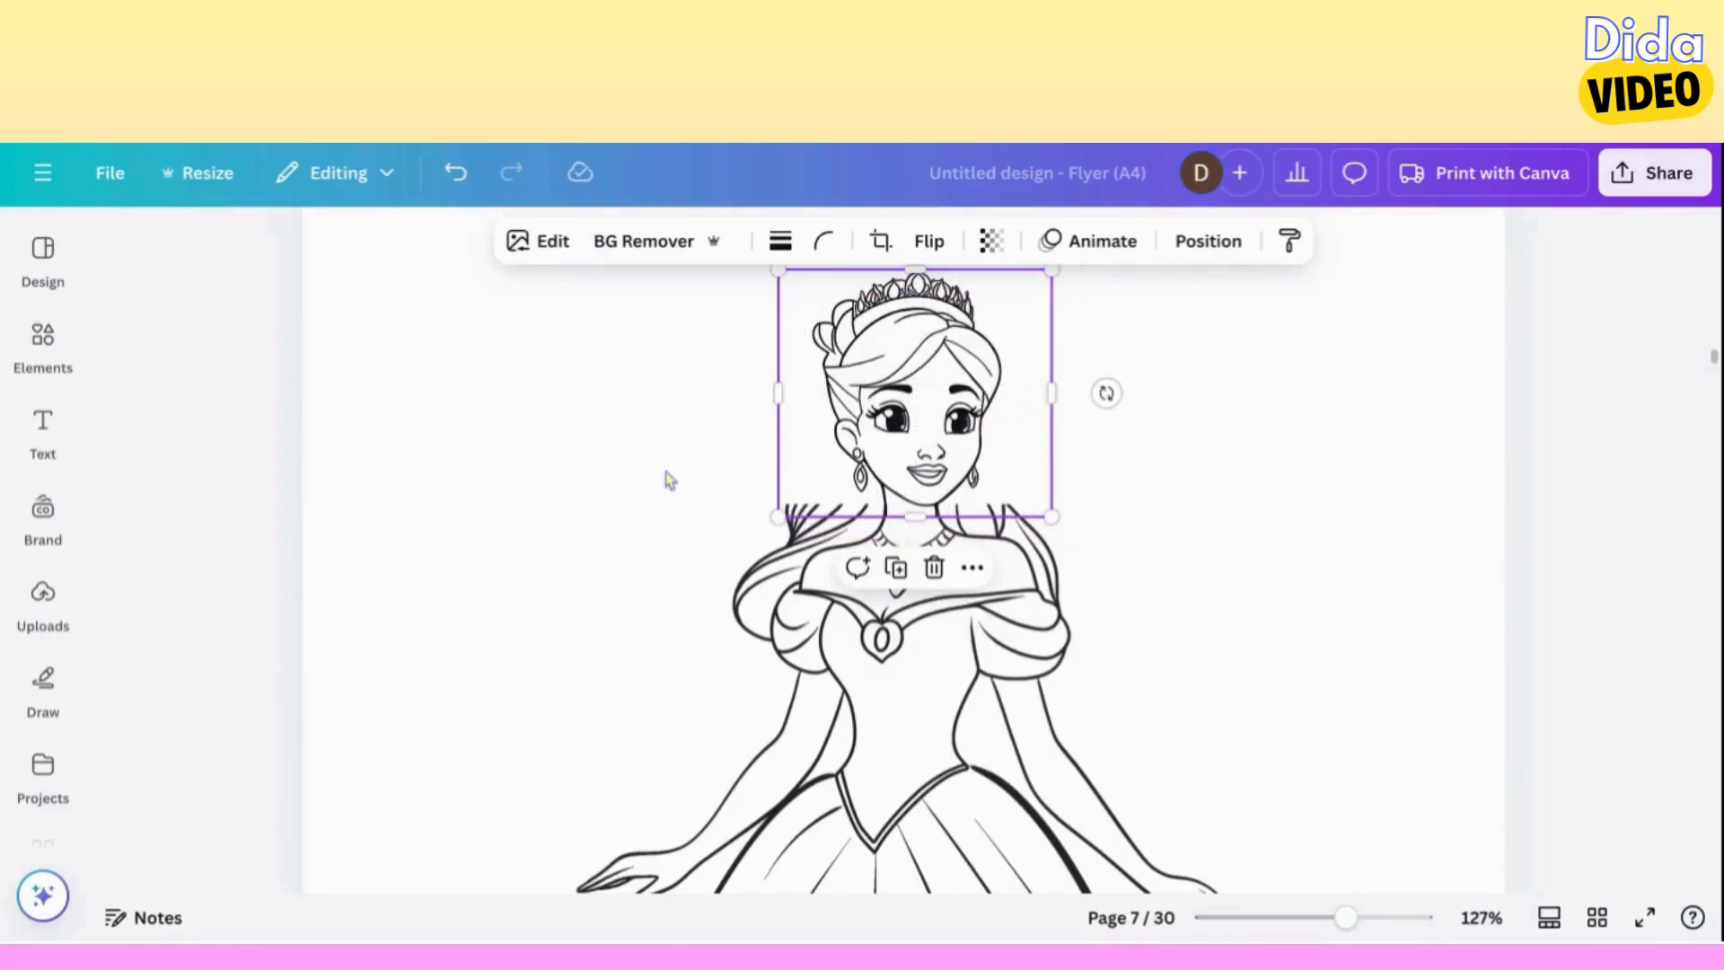
Select the stacked head copies together and group them.
left_click_drag(1408, 417, 528, 525)
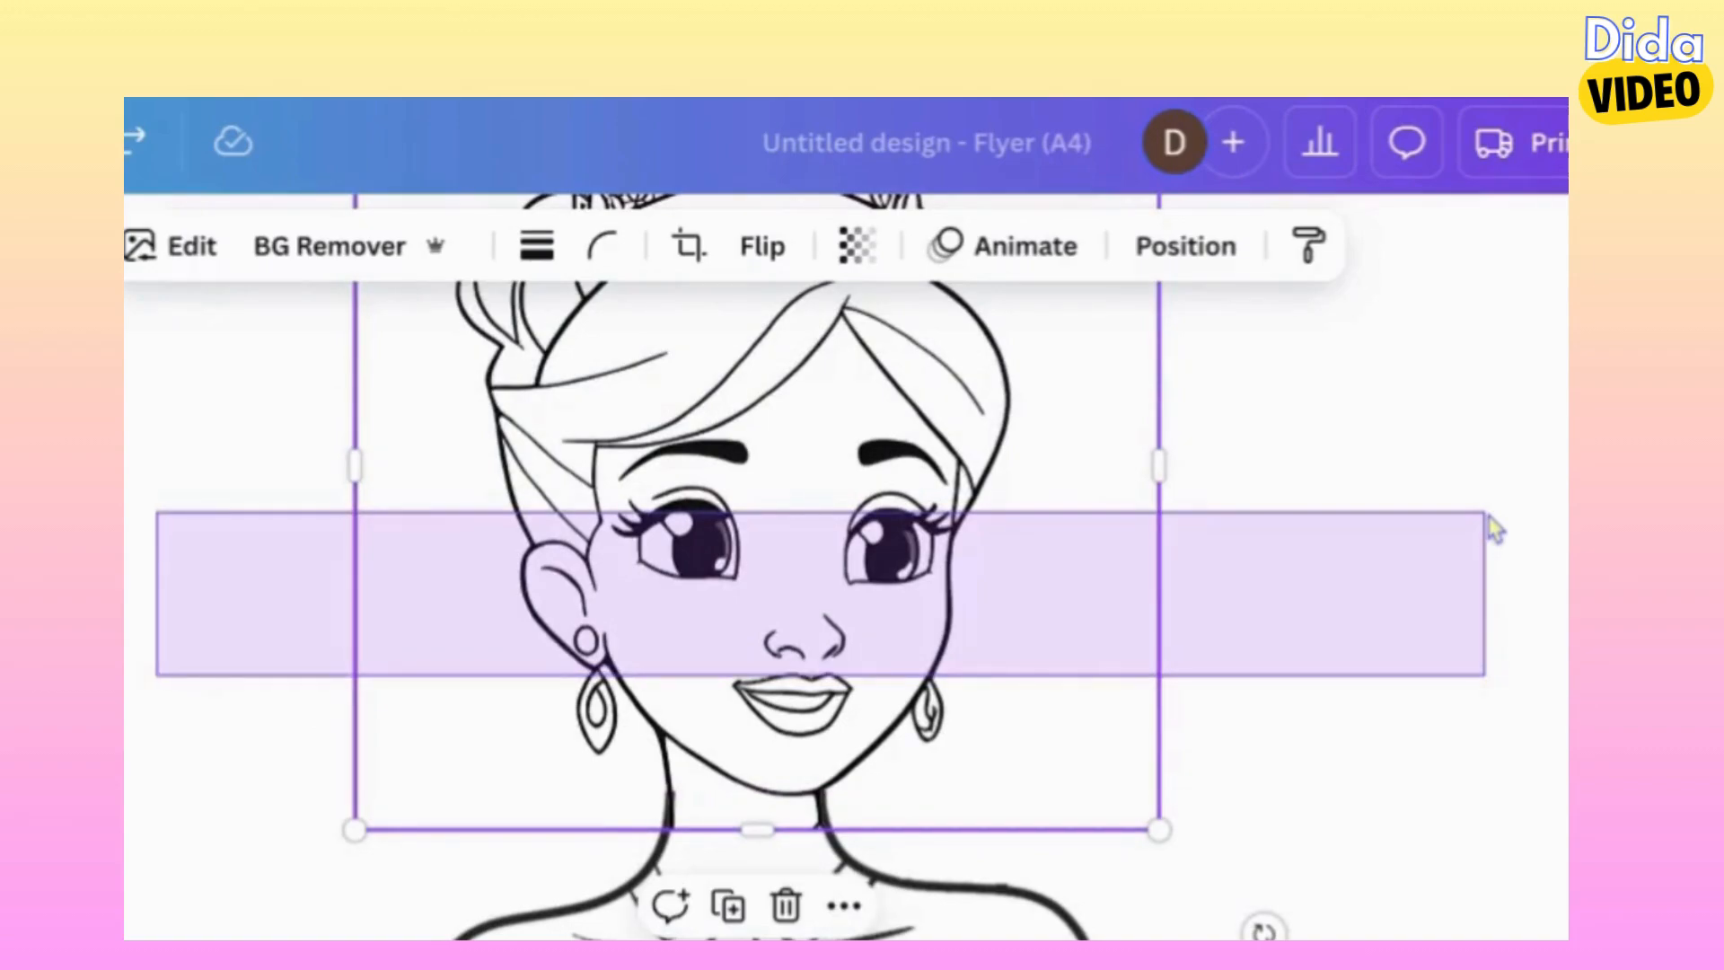
left_click_drag(1491, 528, 1492, 530)
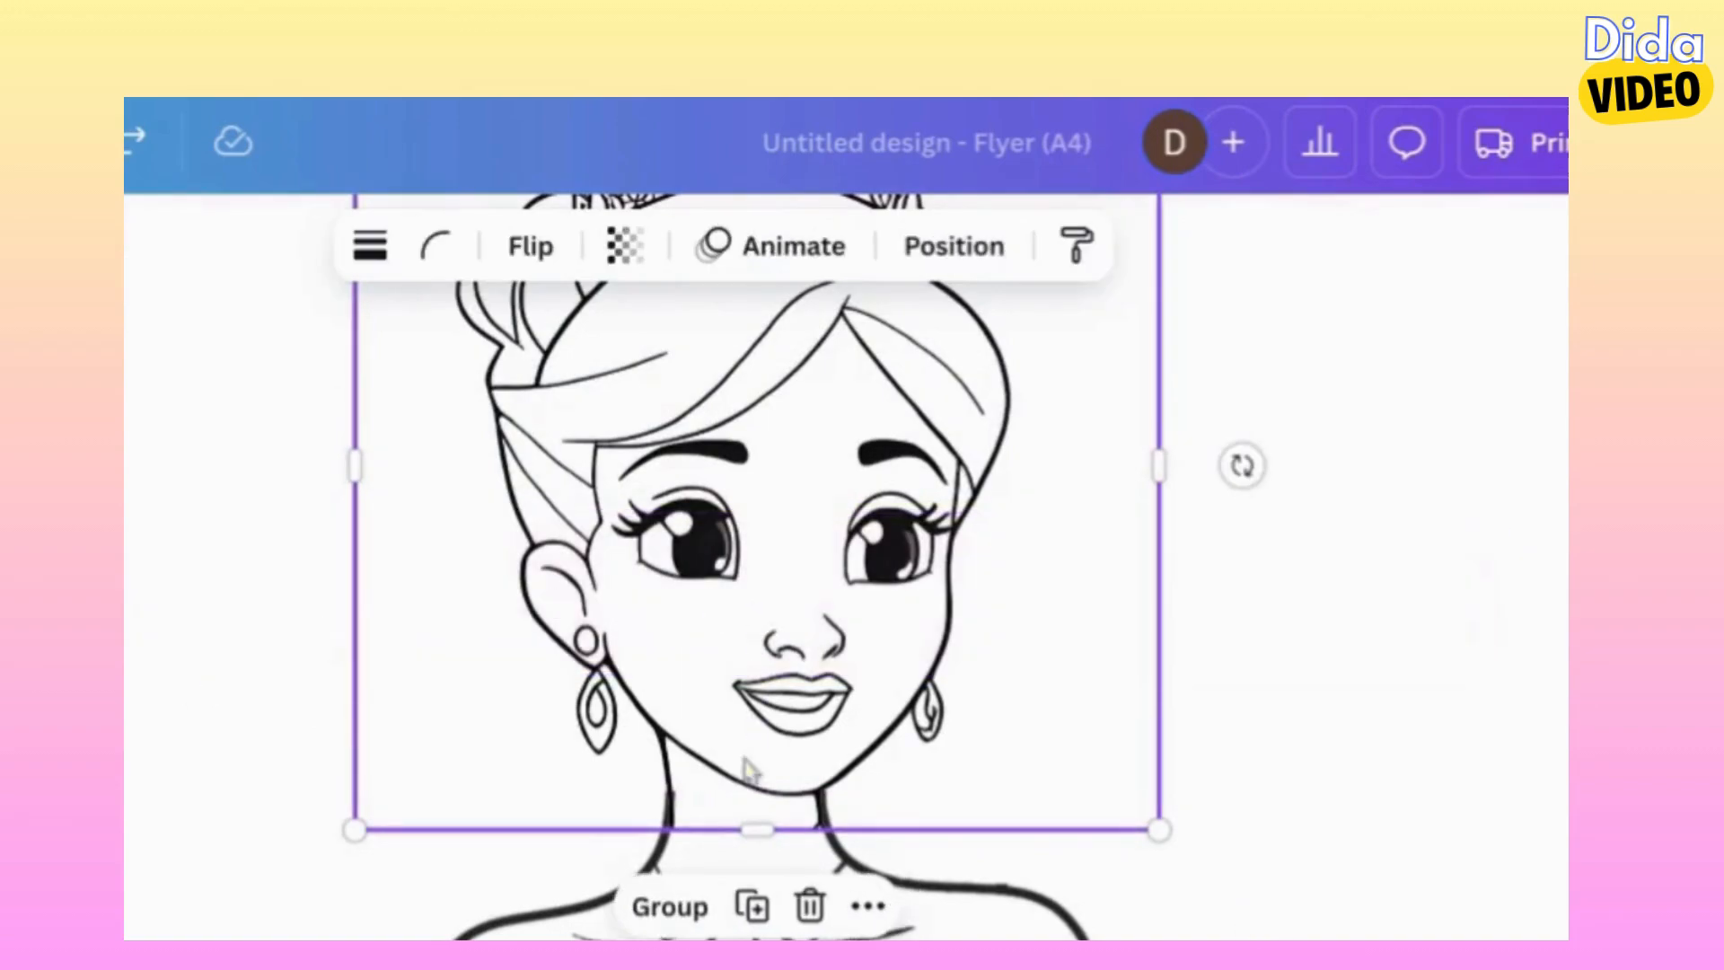
left_click(682, 905)
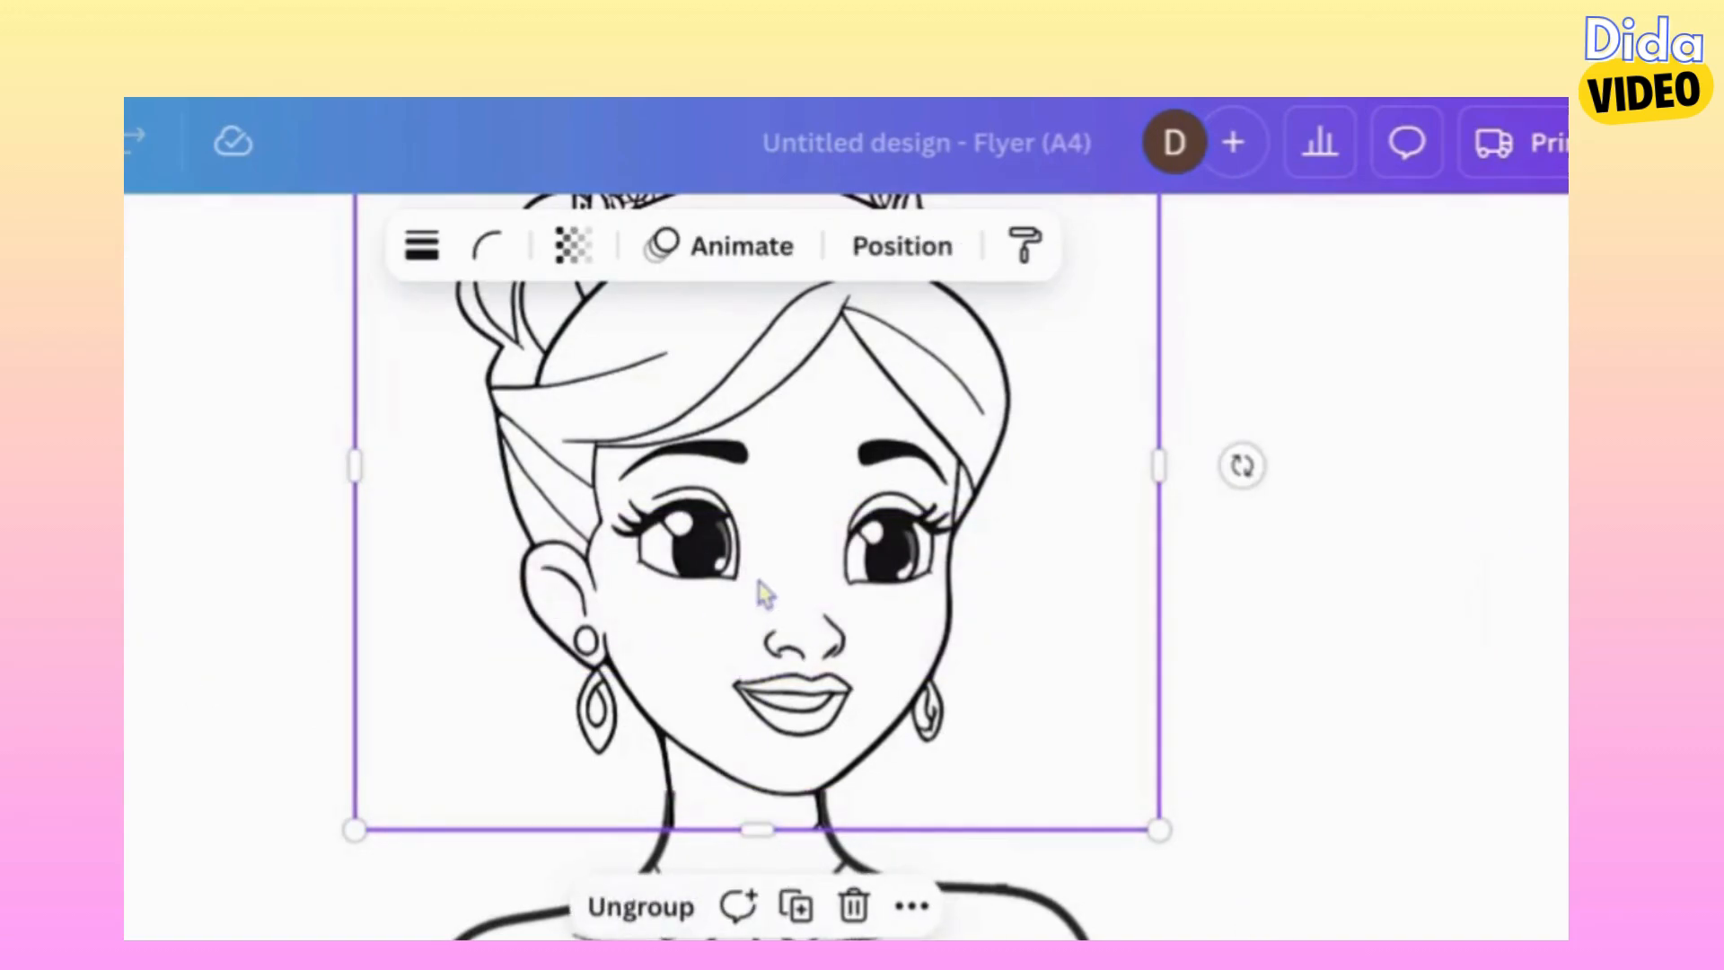
Fine-tune the grouped head's position in small nudges so its neck lines continue into the gown figure's neck.
key("Left")
key("Left")
key("Left")
key("Left")
key("Left")
key("Right")
key("Right")
key("Right")
key("Right")
key("Right")
key("Right")
key("Right")
key("Right")
key("Right")
key("Right")
key("Right")
key("Left")
key("Left")
key("Left")
key("Left")
key("Left")
key("Down")
key("Down")
key("Down")
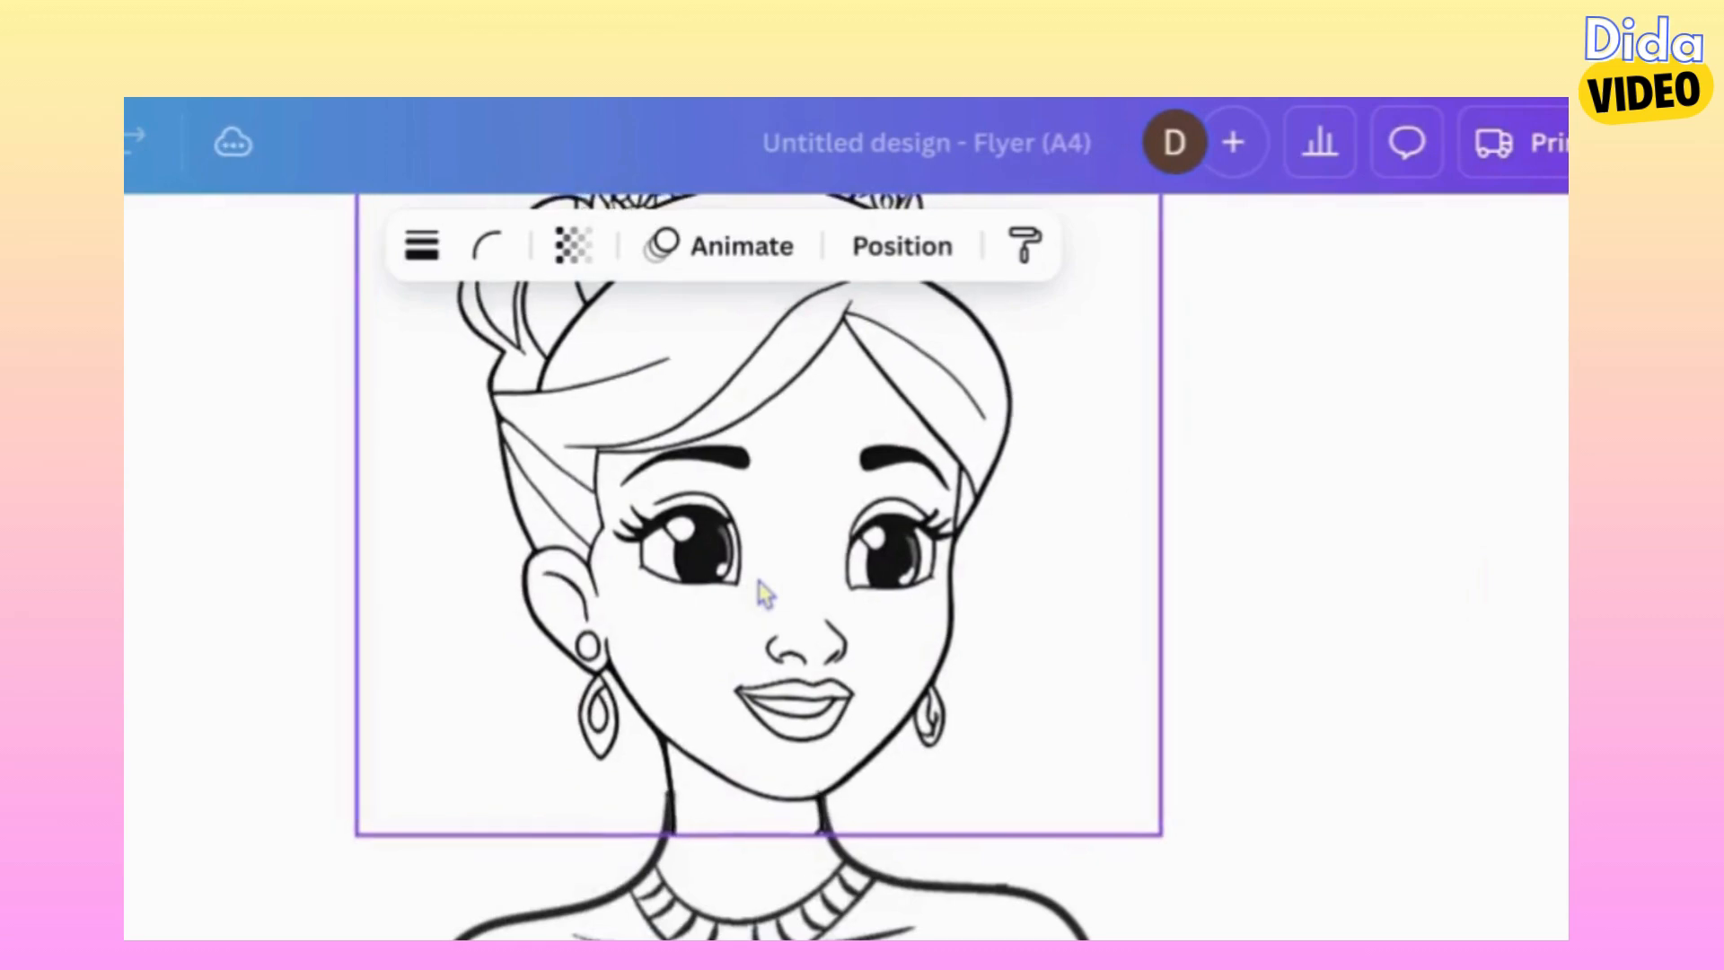
key("Left")
key("Up")
key("Left")
key("Down")
key("Down")
key("Right")
key("Right")
key("Left")
key("Left")
key("Up")
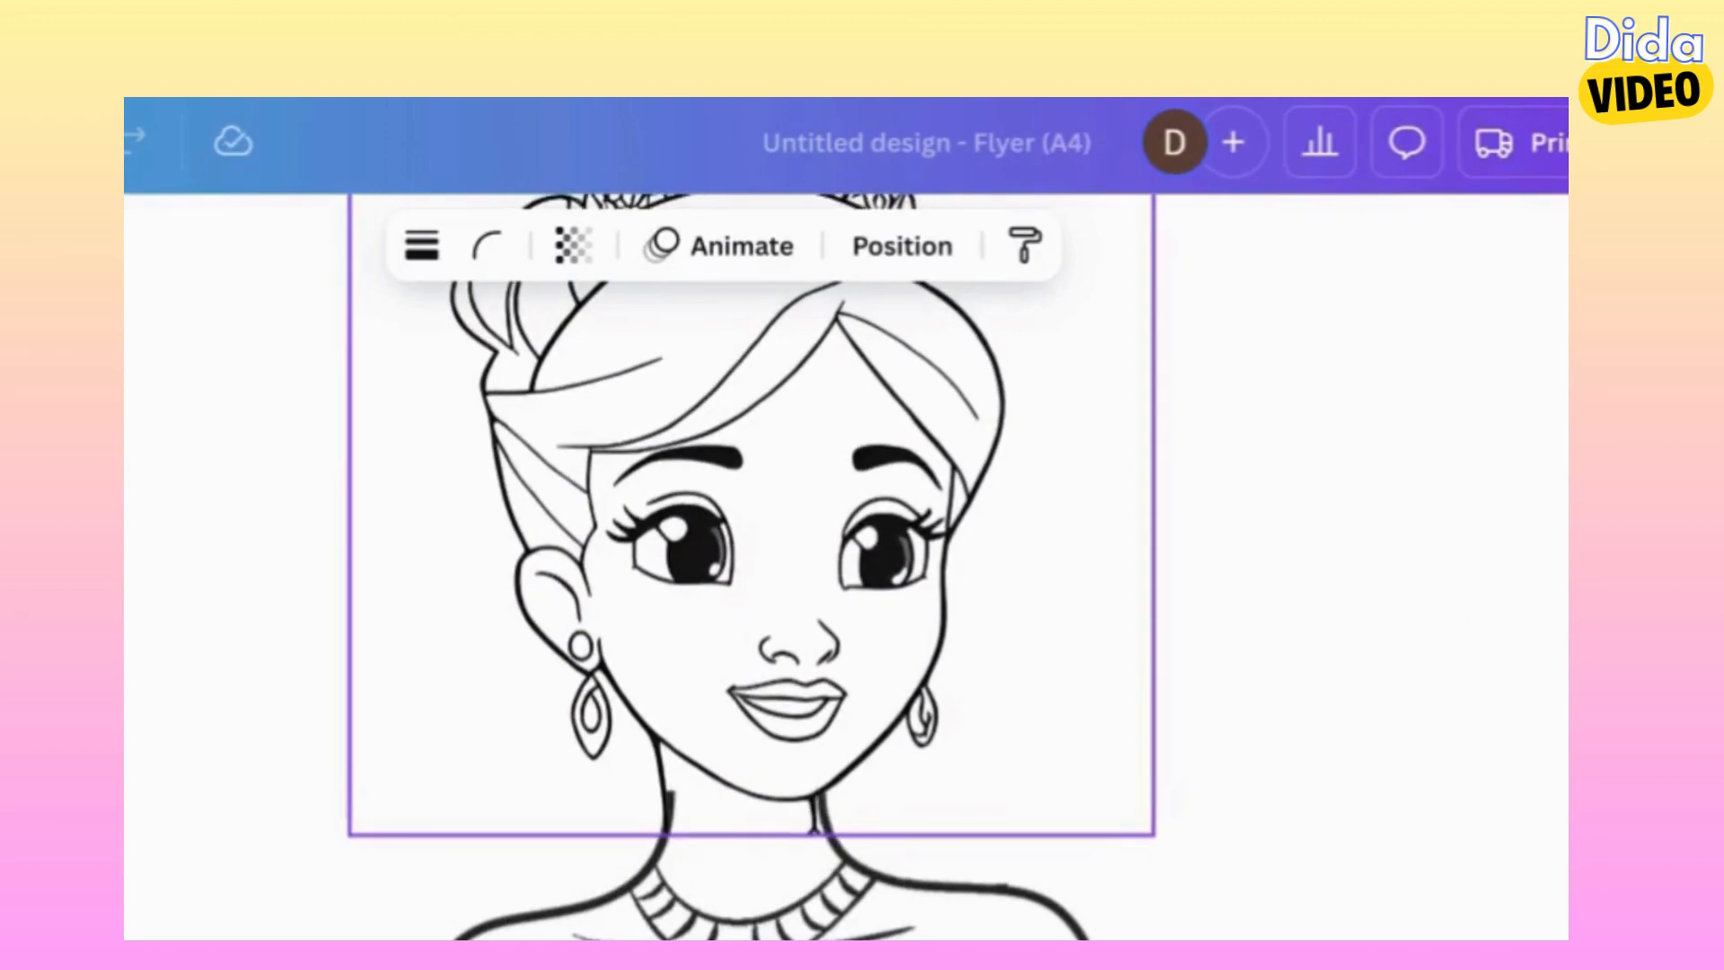
key("Right")
key("Right")
key("Down")
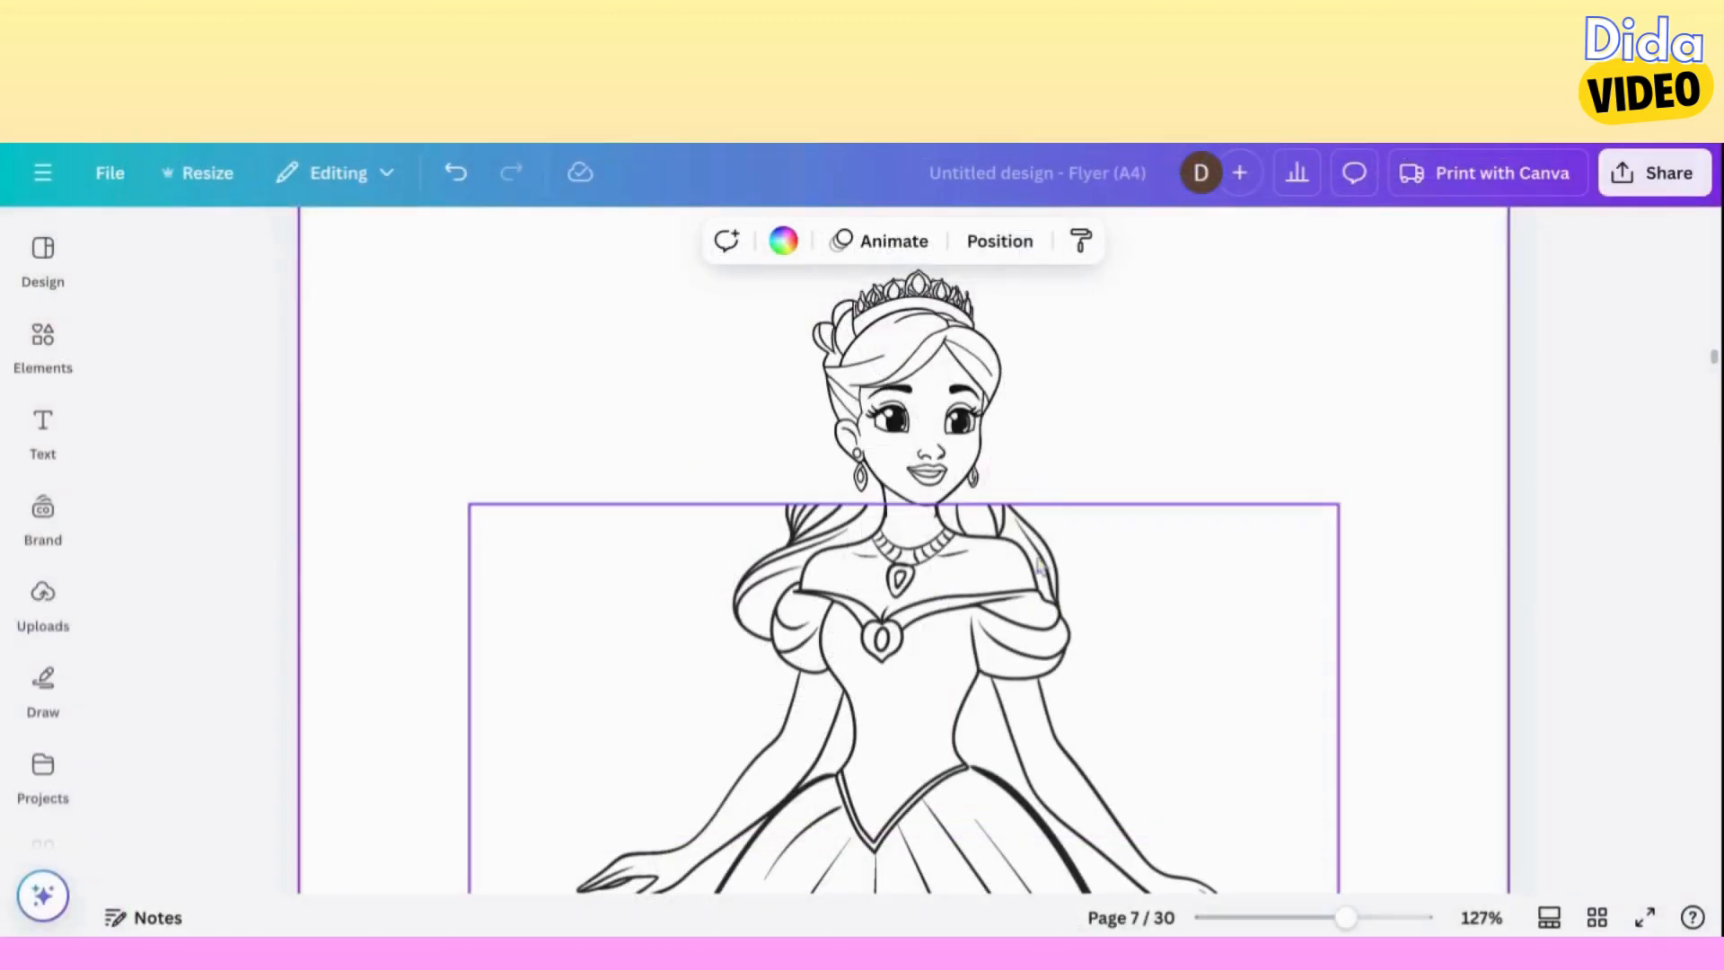
Open the ball gown image on page 7 in Magic Eraser.
left_click(1042, 564)
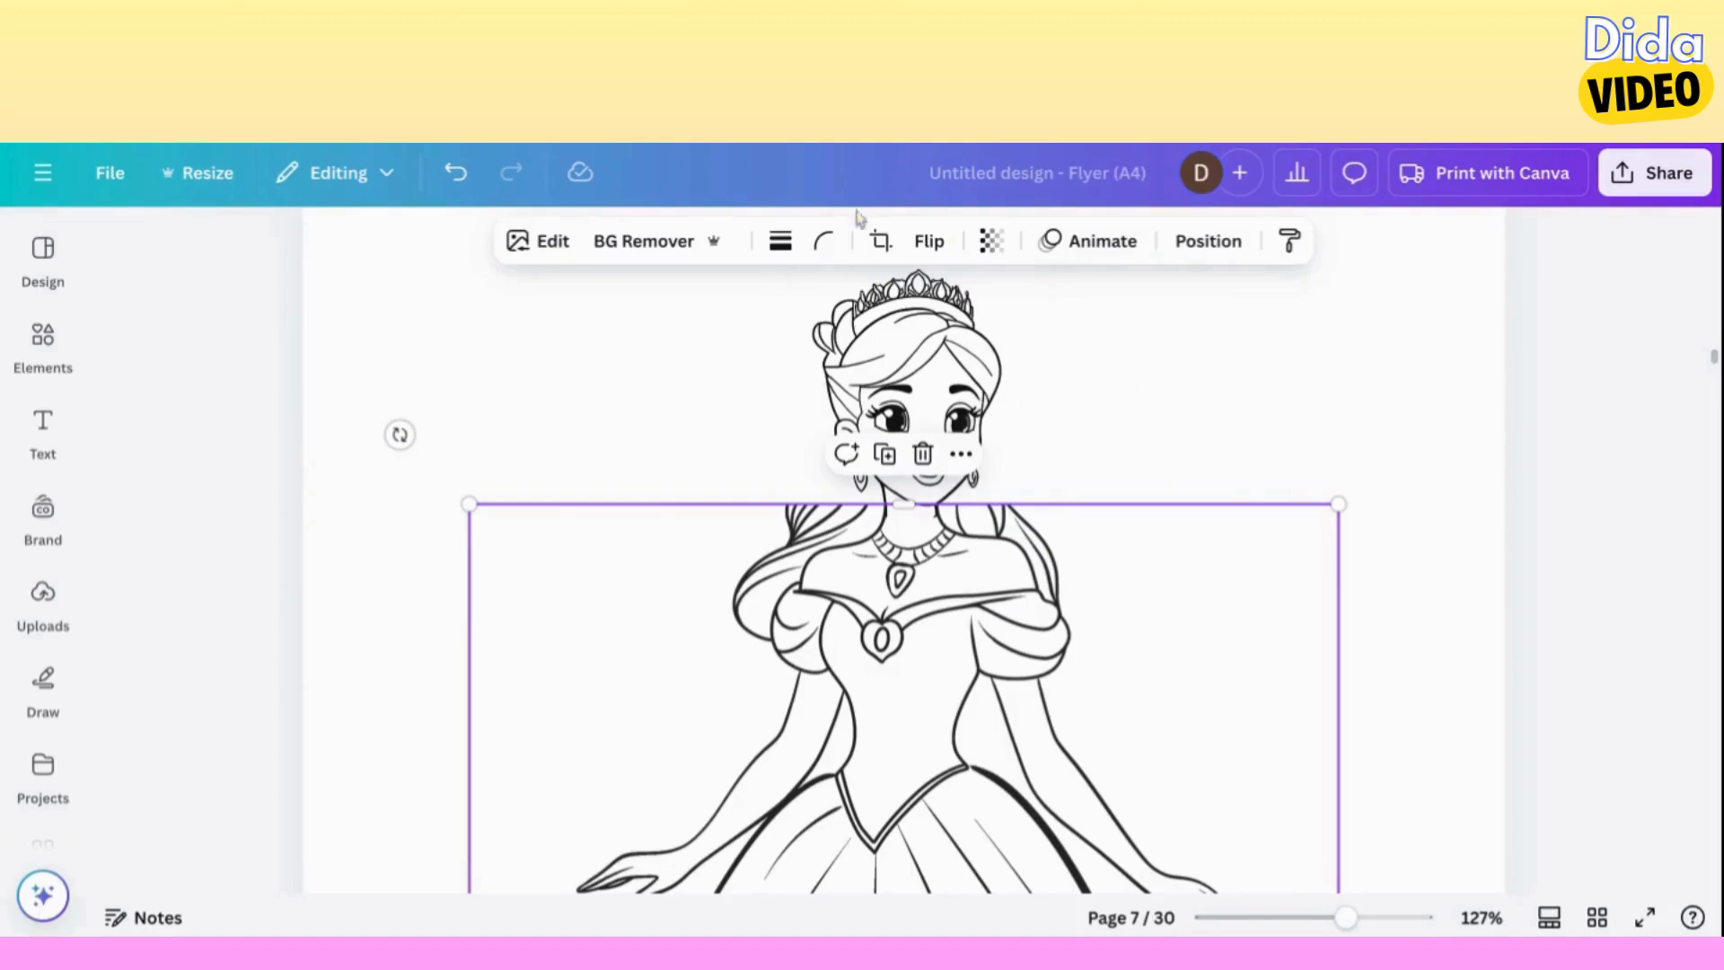
left_click(550, 243)
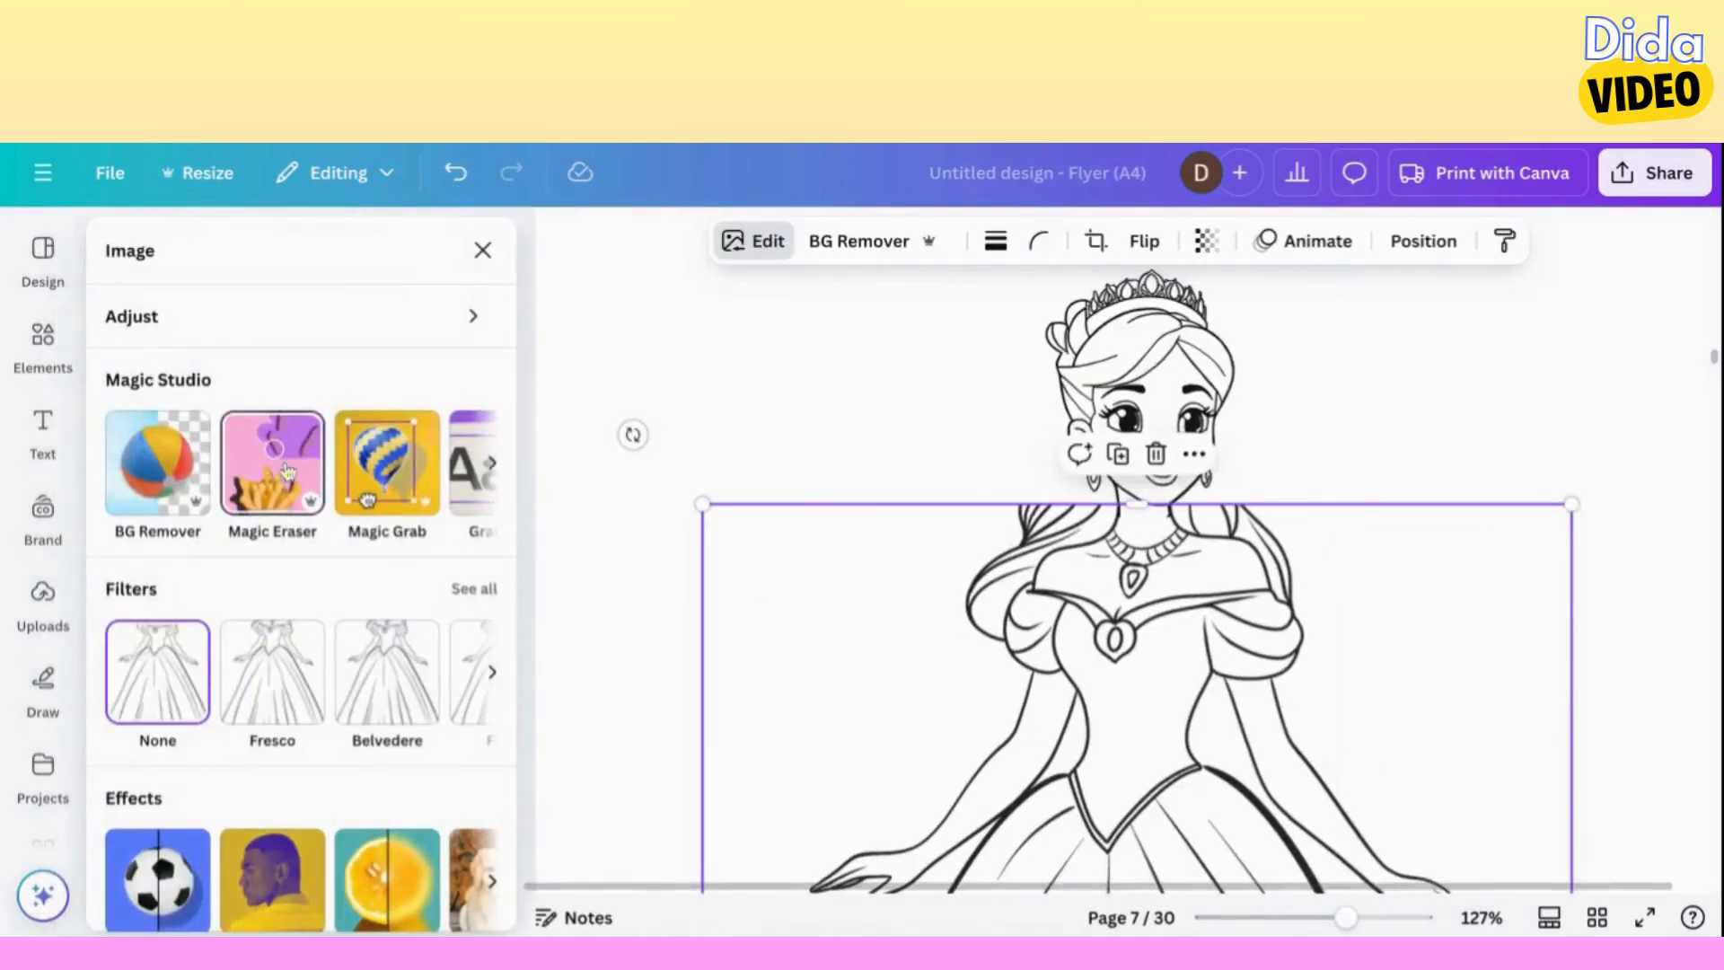
left_click(287, 471)
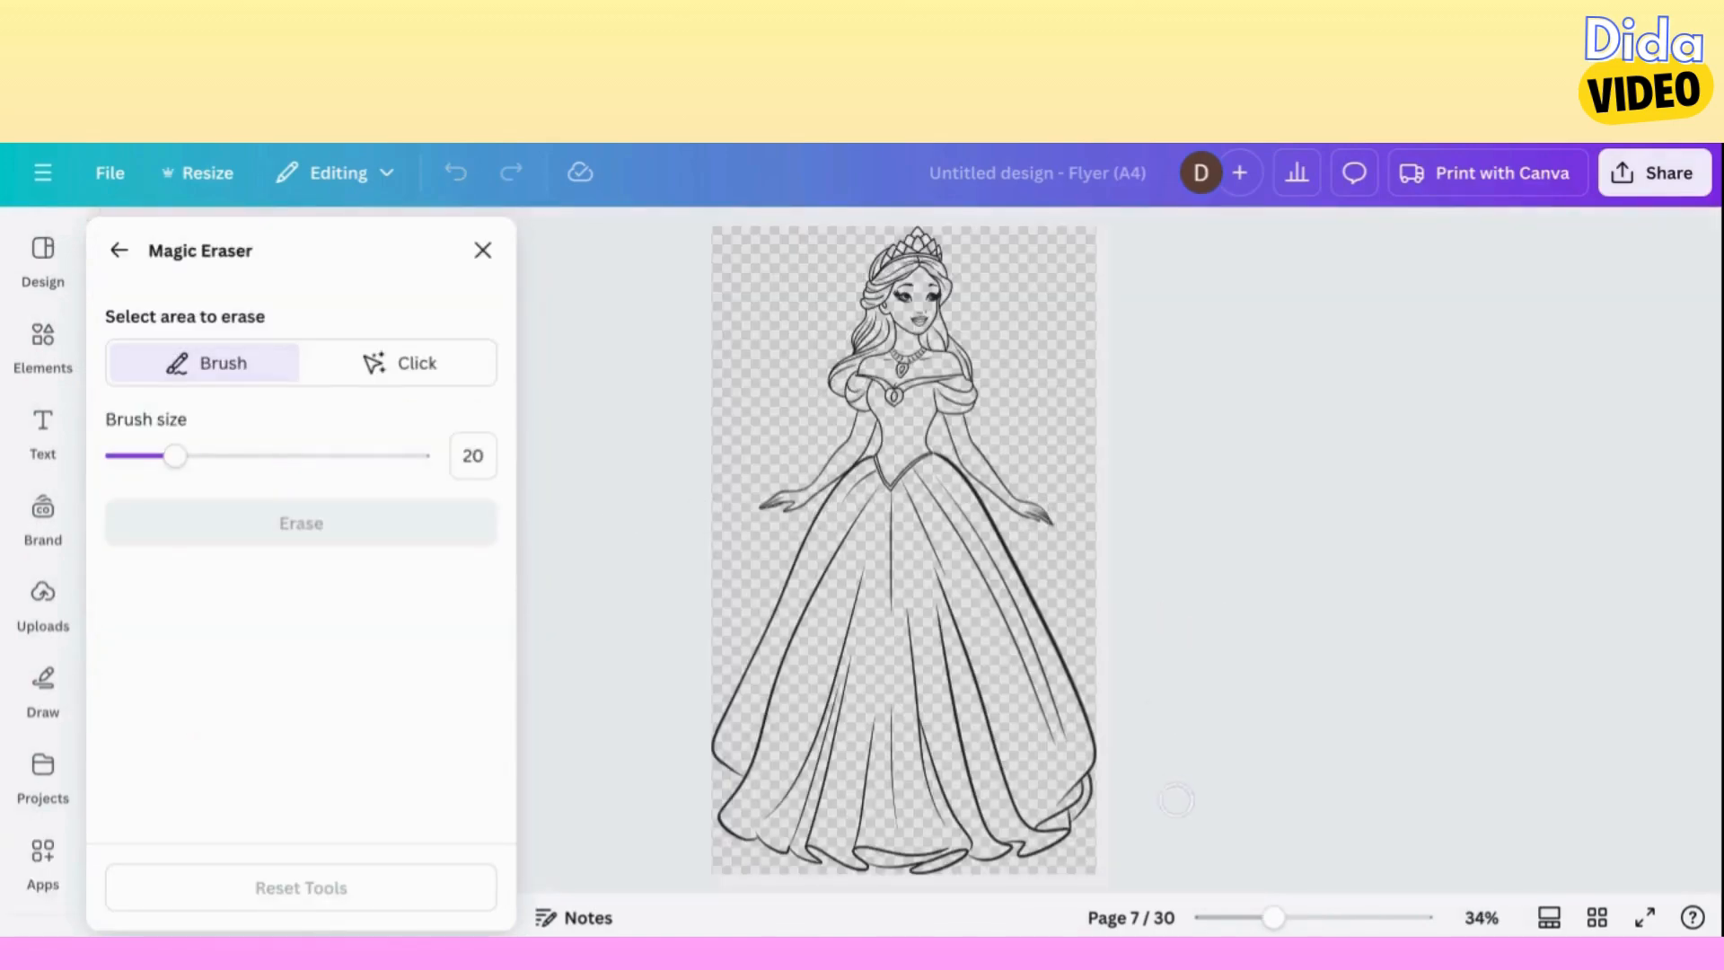
Set the Magic Eraser brush size to 12 and mark the long hair falling over the shoulder on the necklace figure's left-hand side.
left_click(1338, 918)
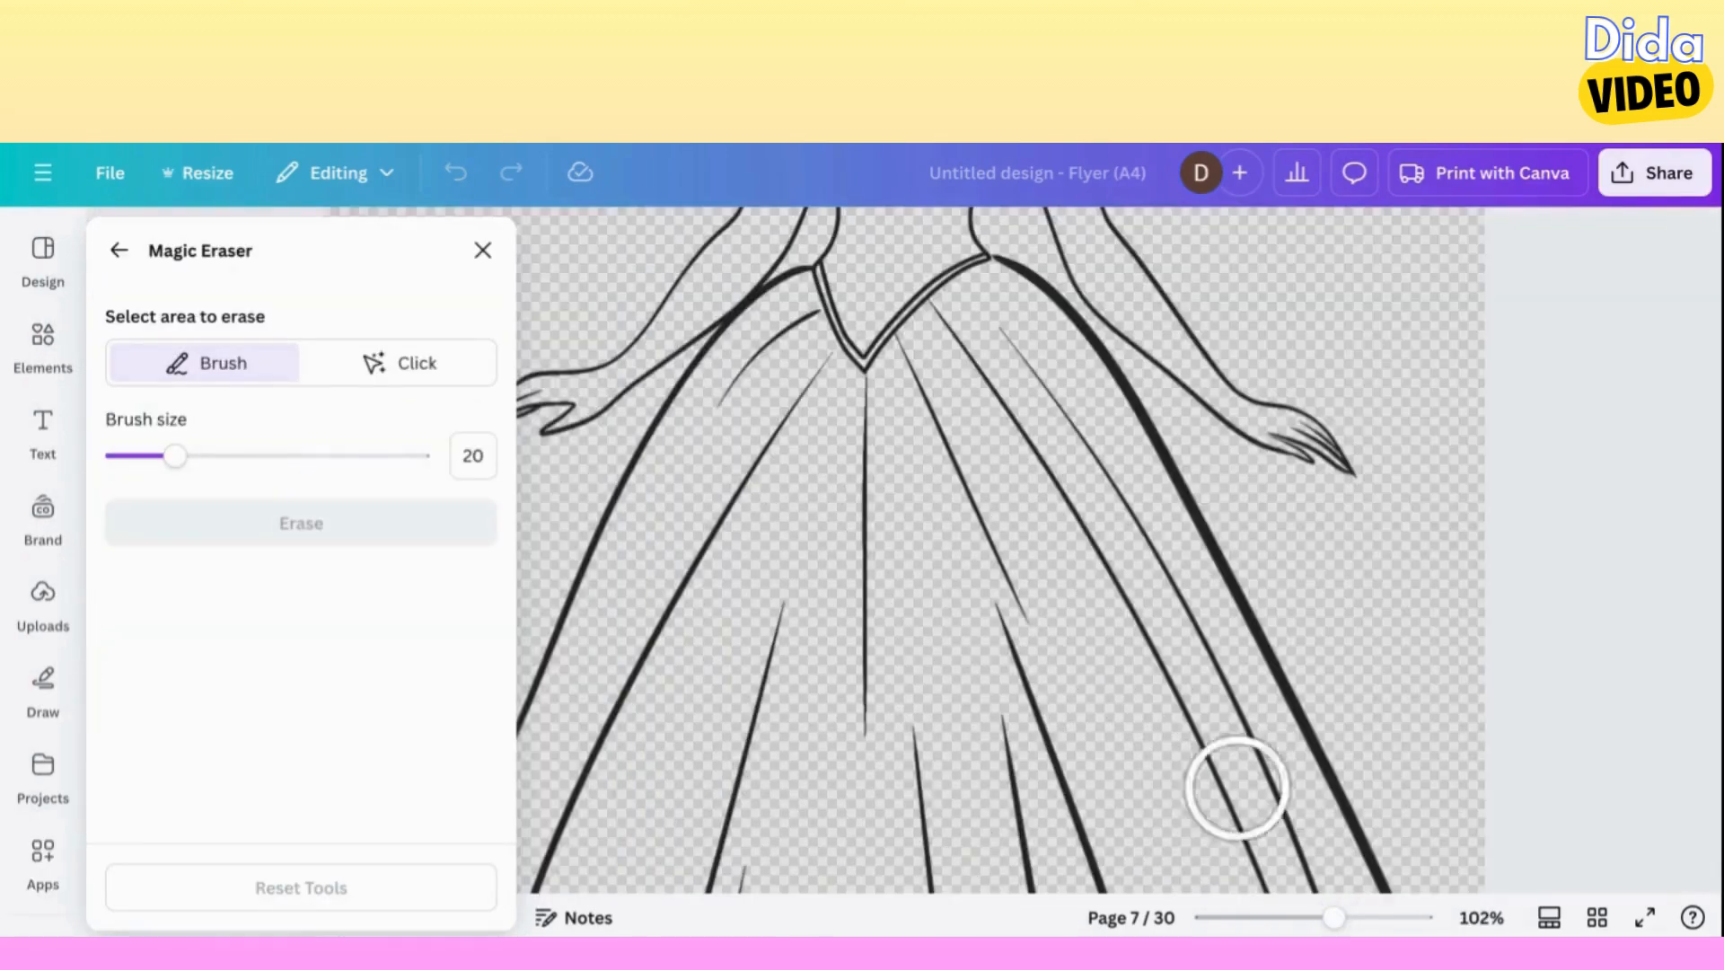
scroll(1116, 585, "up", 10)
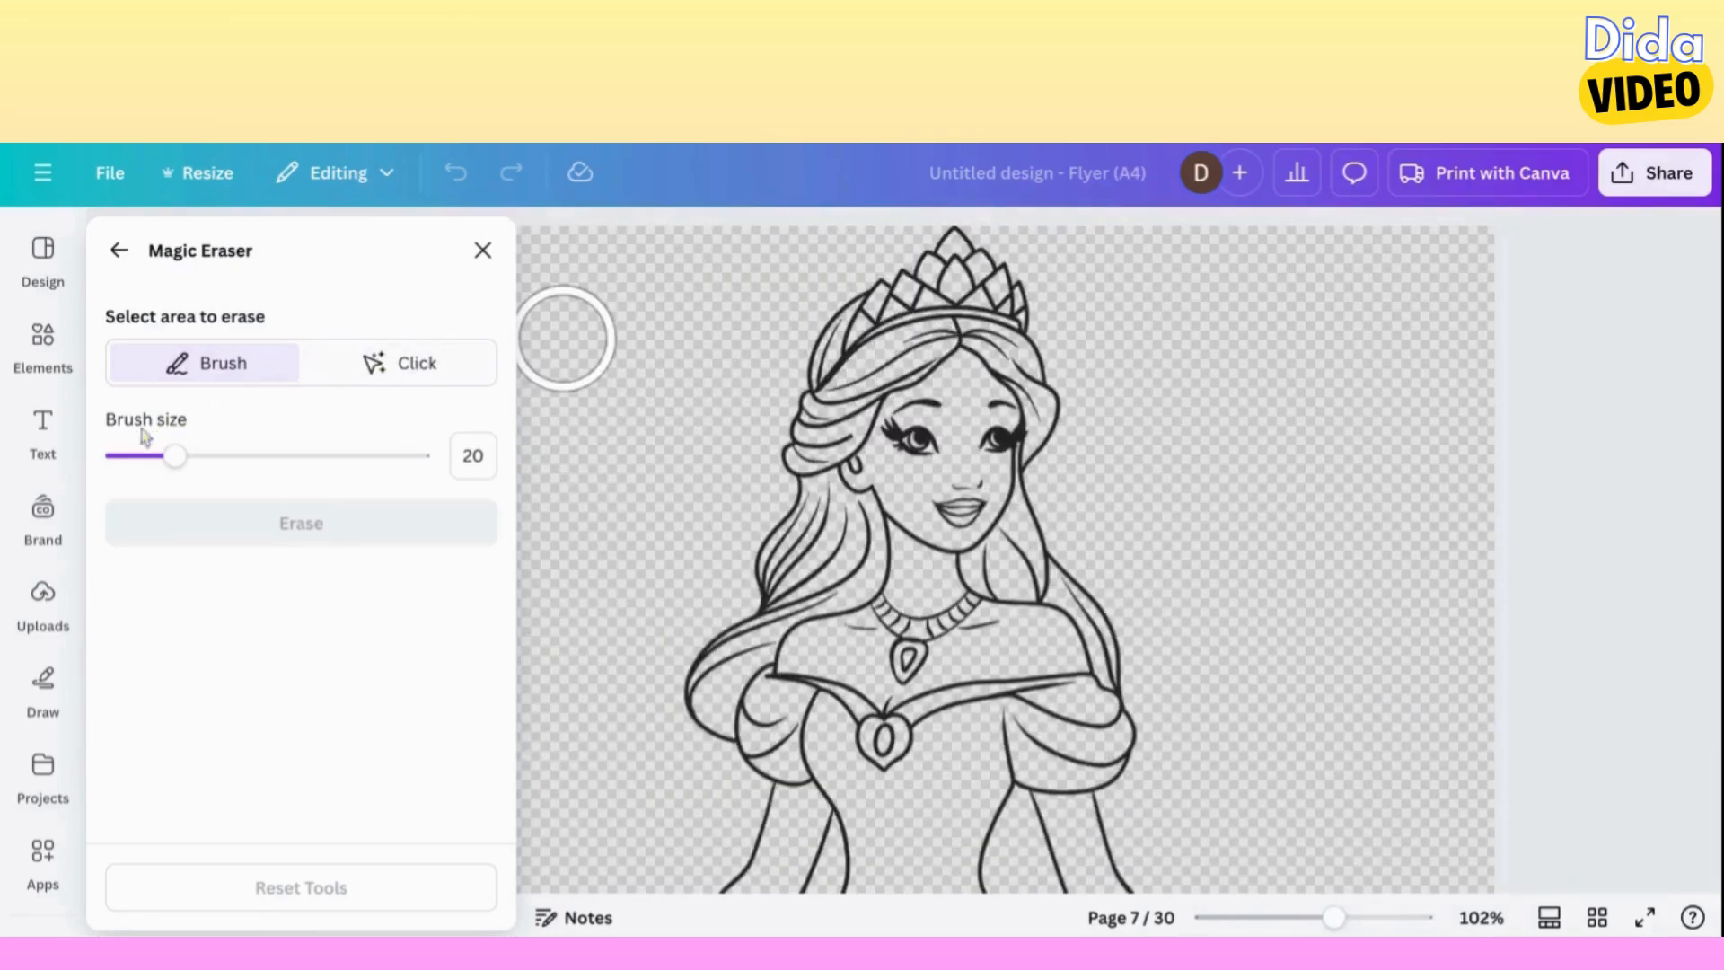
left_click(152, 457)
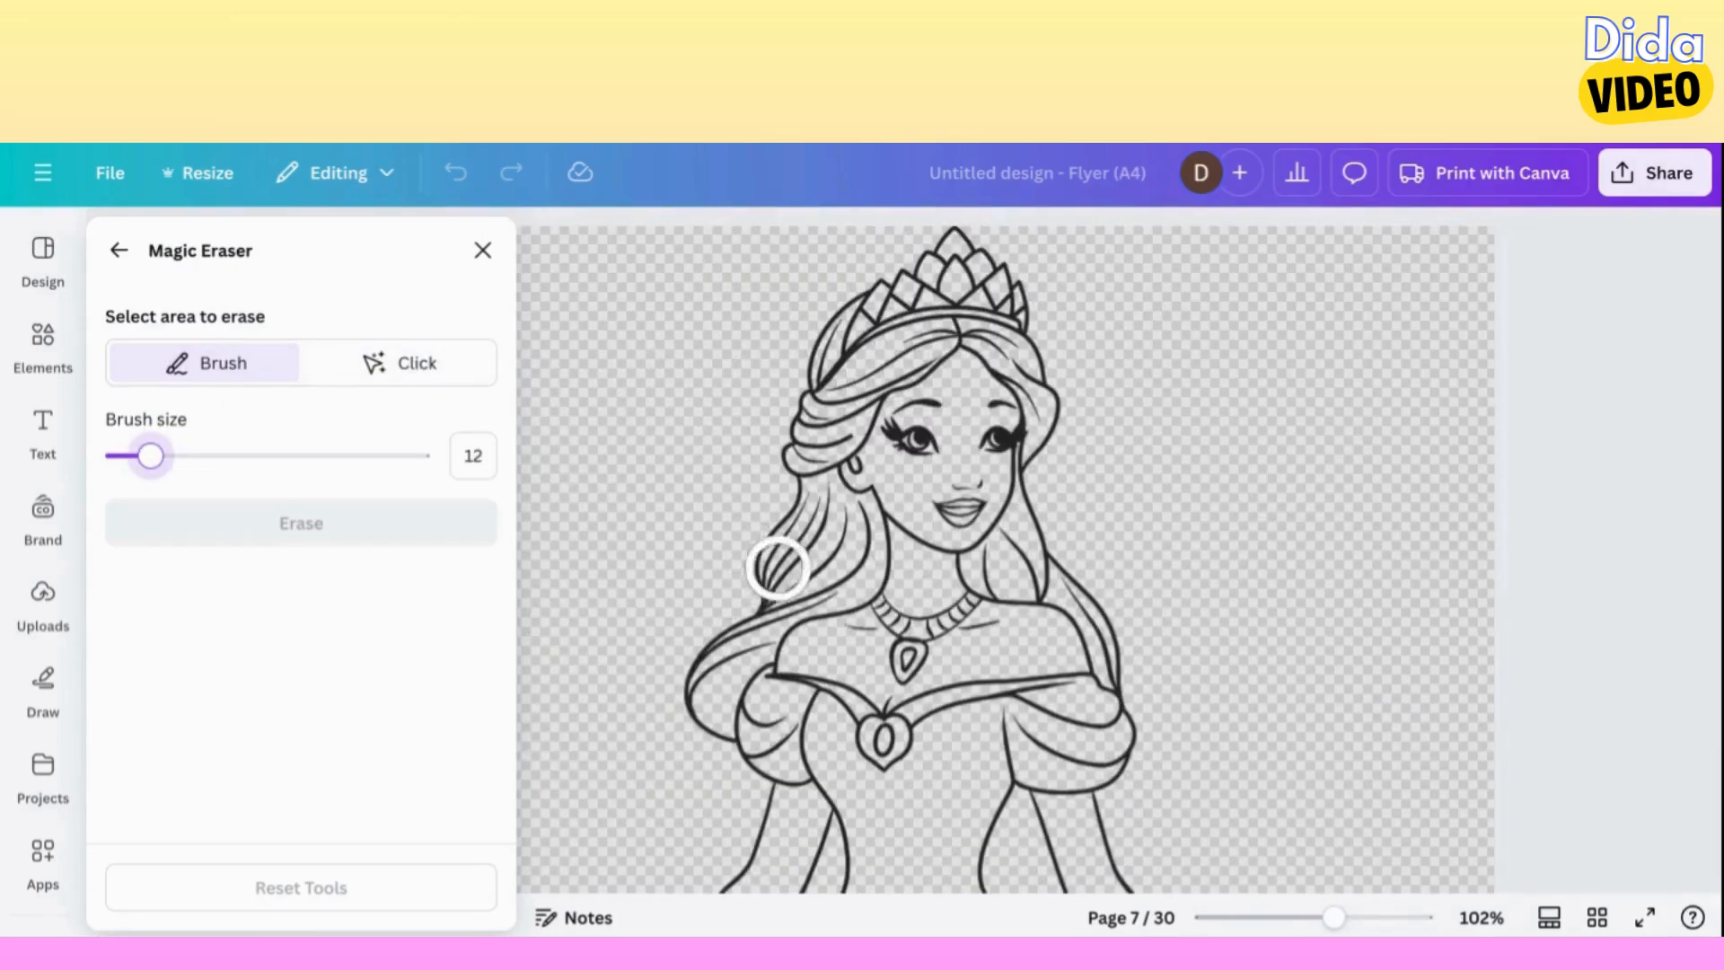
mouse_move(824, 537)
left_mouse_down()
mouse_move(726, 626)
mouse_move(691, 727)
mouse_move(685, 703)
mouse_move(699, 741)
left_mouse_up()
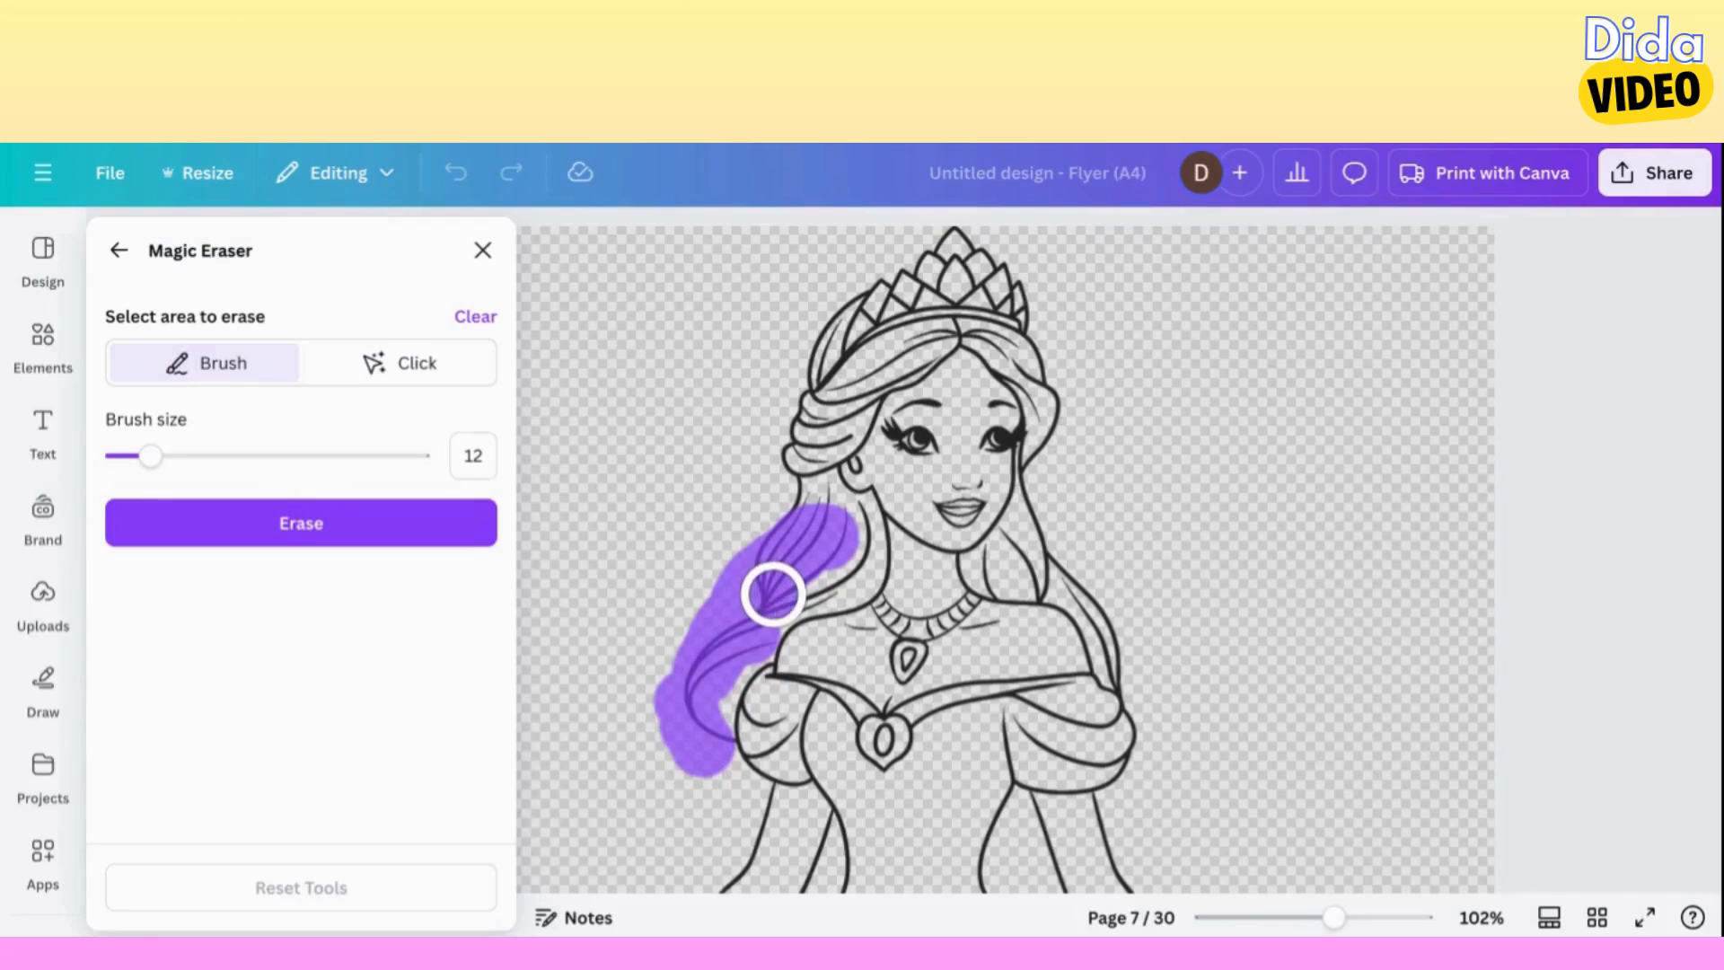
With brush size 5, mark the remaining loose hair on both sides of the face and neck, and erase everything marked.
left_click_drag(150, 455, 128, 455)
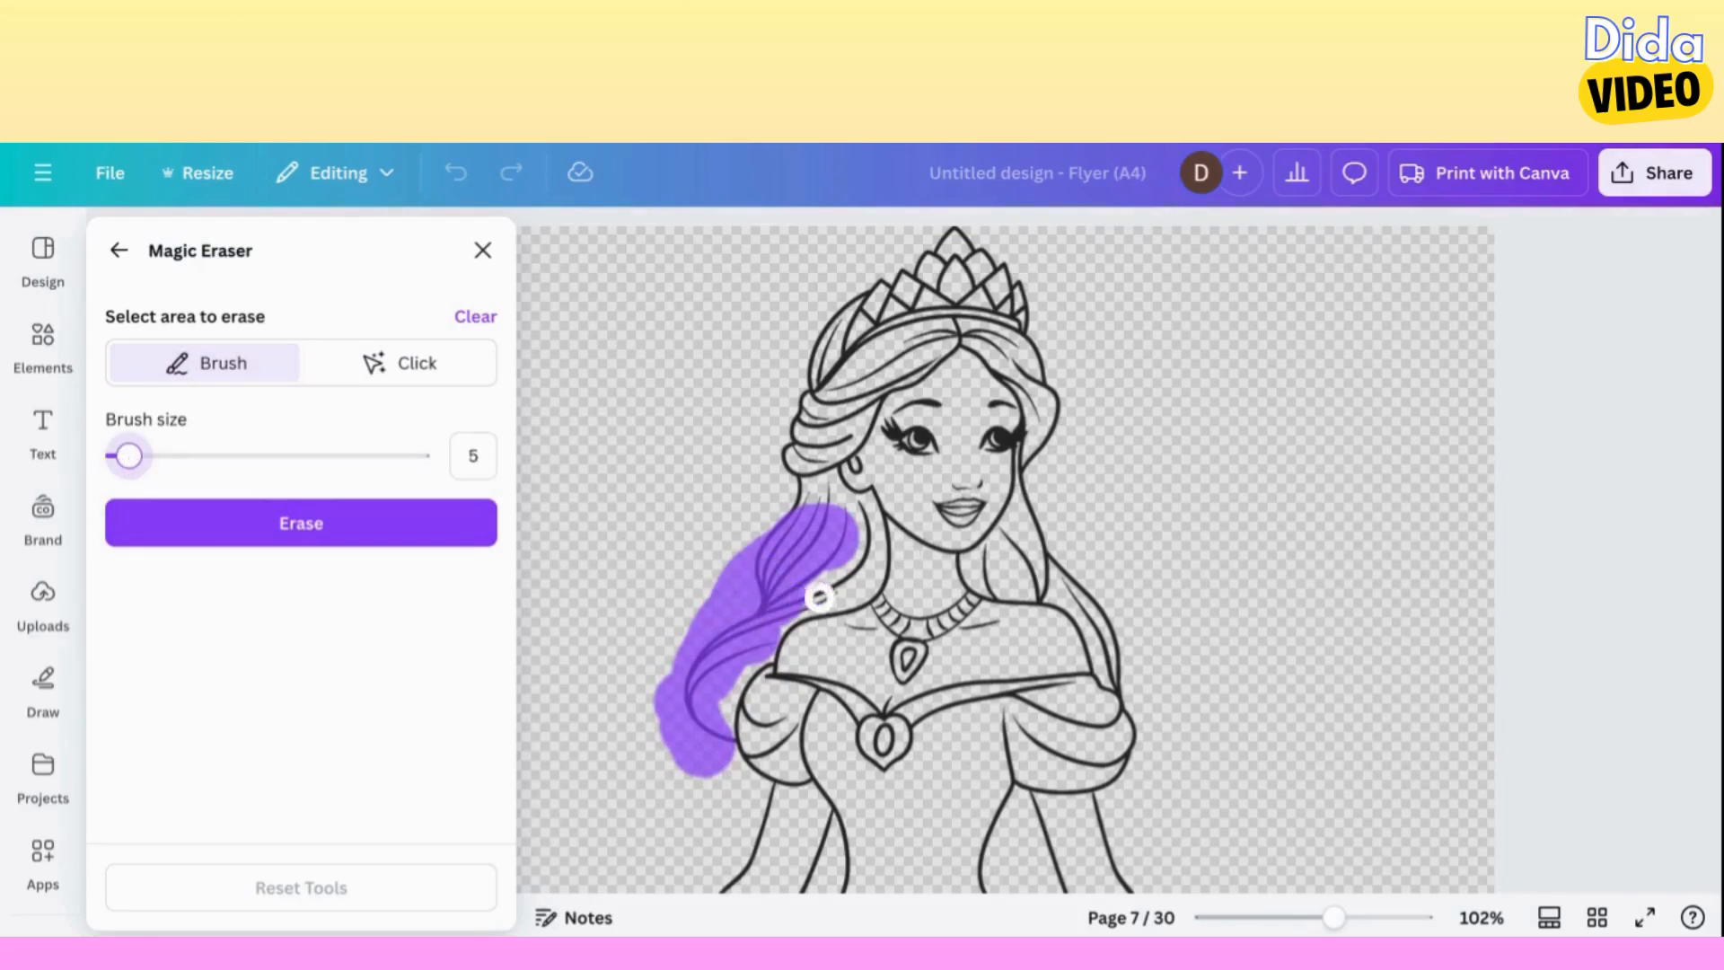
mouse_move(841, 584)
left_mouse_down()
mouse_move(799, 601)
mouse_move(856, 545)
mouse_move(858, 518)
mouse_move(772, 488)
mouse_move(881, 479)
mouse_move(777, 471)
left_mouse_up()
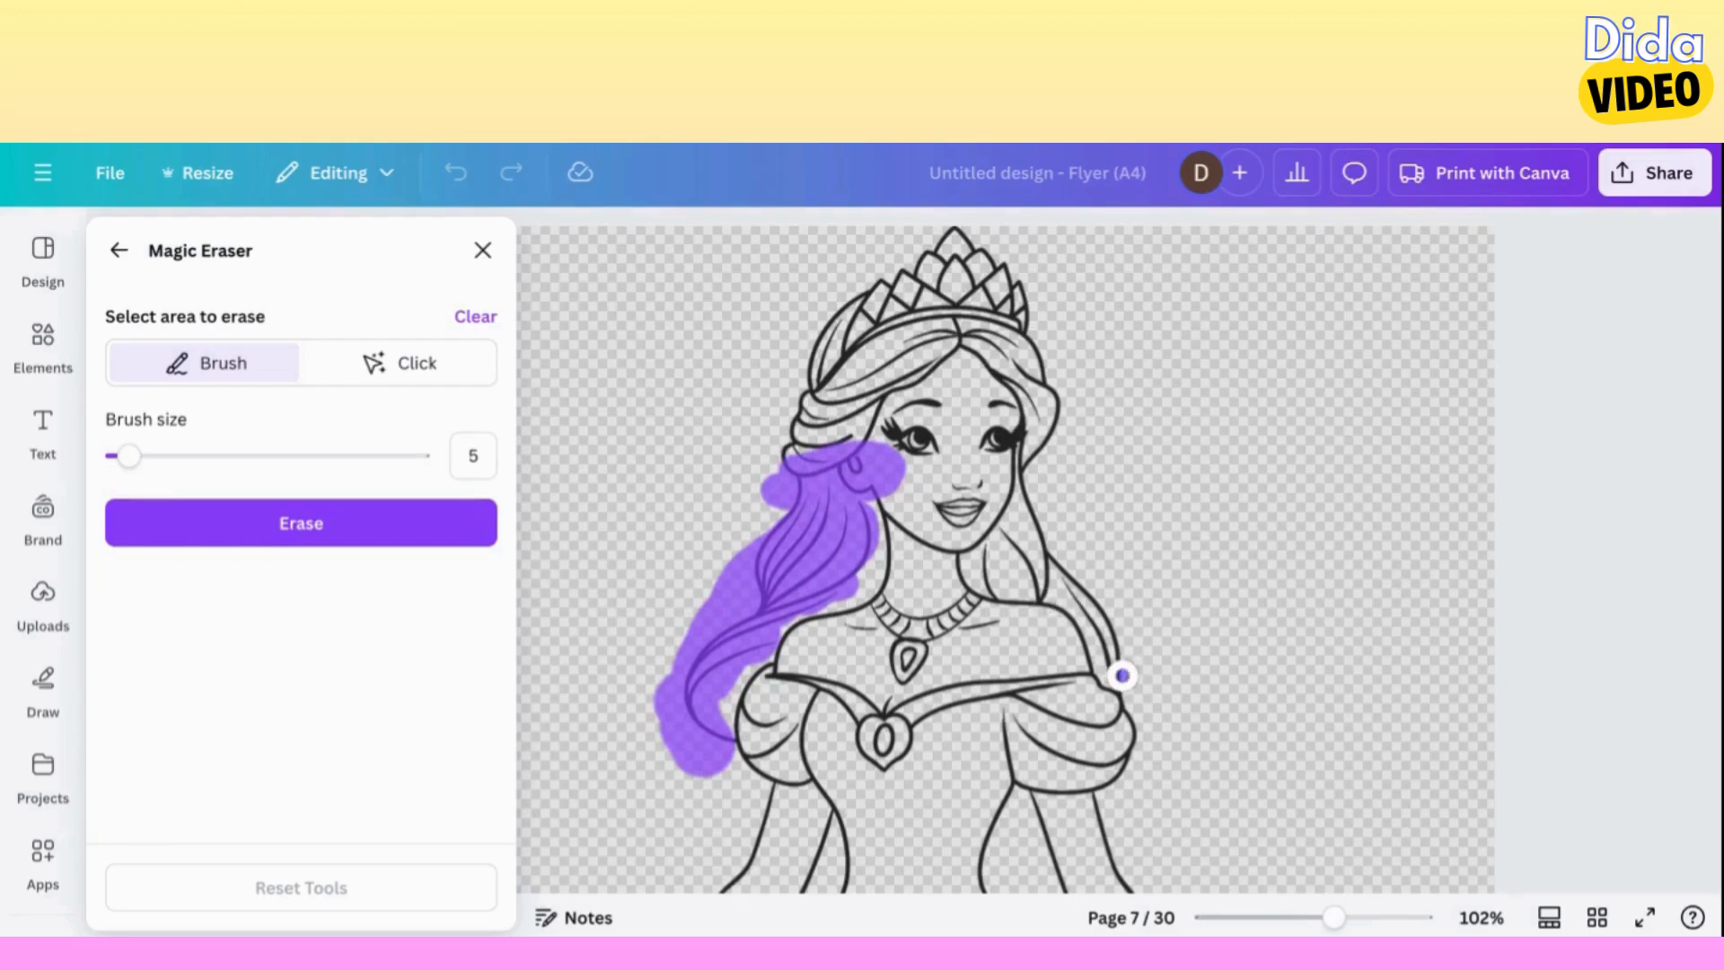
mouse_move(1122, 675)
left_mouse_down()
mouse_move(1101, 615)
mouse_move(1032, 537)
mouse_move(1024, 495)
mouse_move(1043, 588)
mouse_move(991, 571)
left_mouse_up()
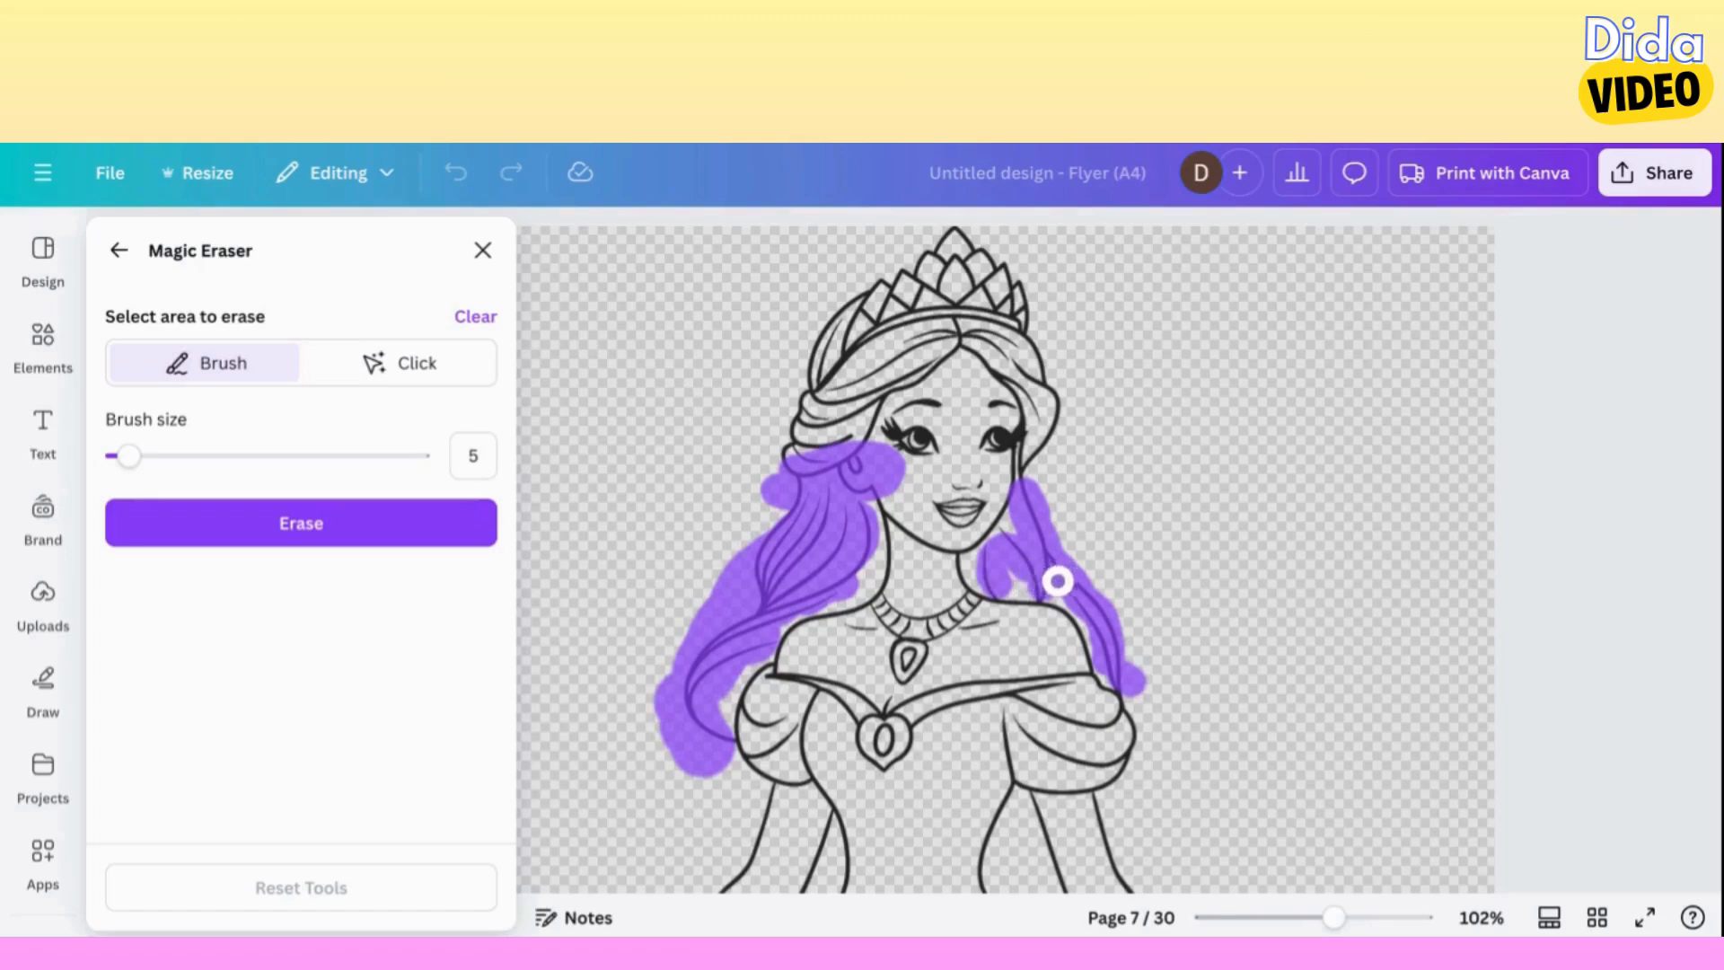
left_click_drag(1002, 533, 1054, 374)
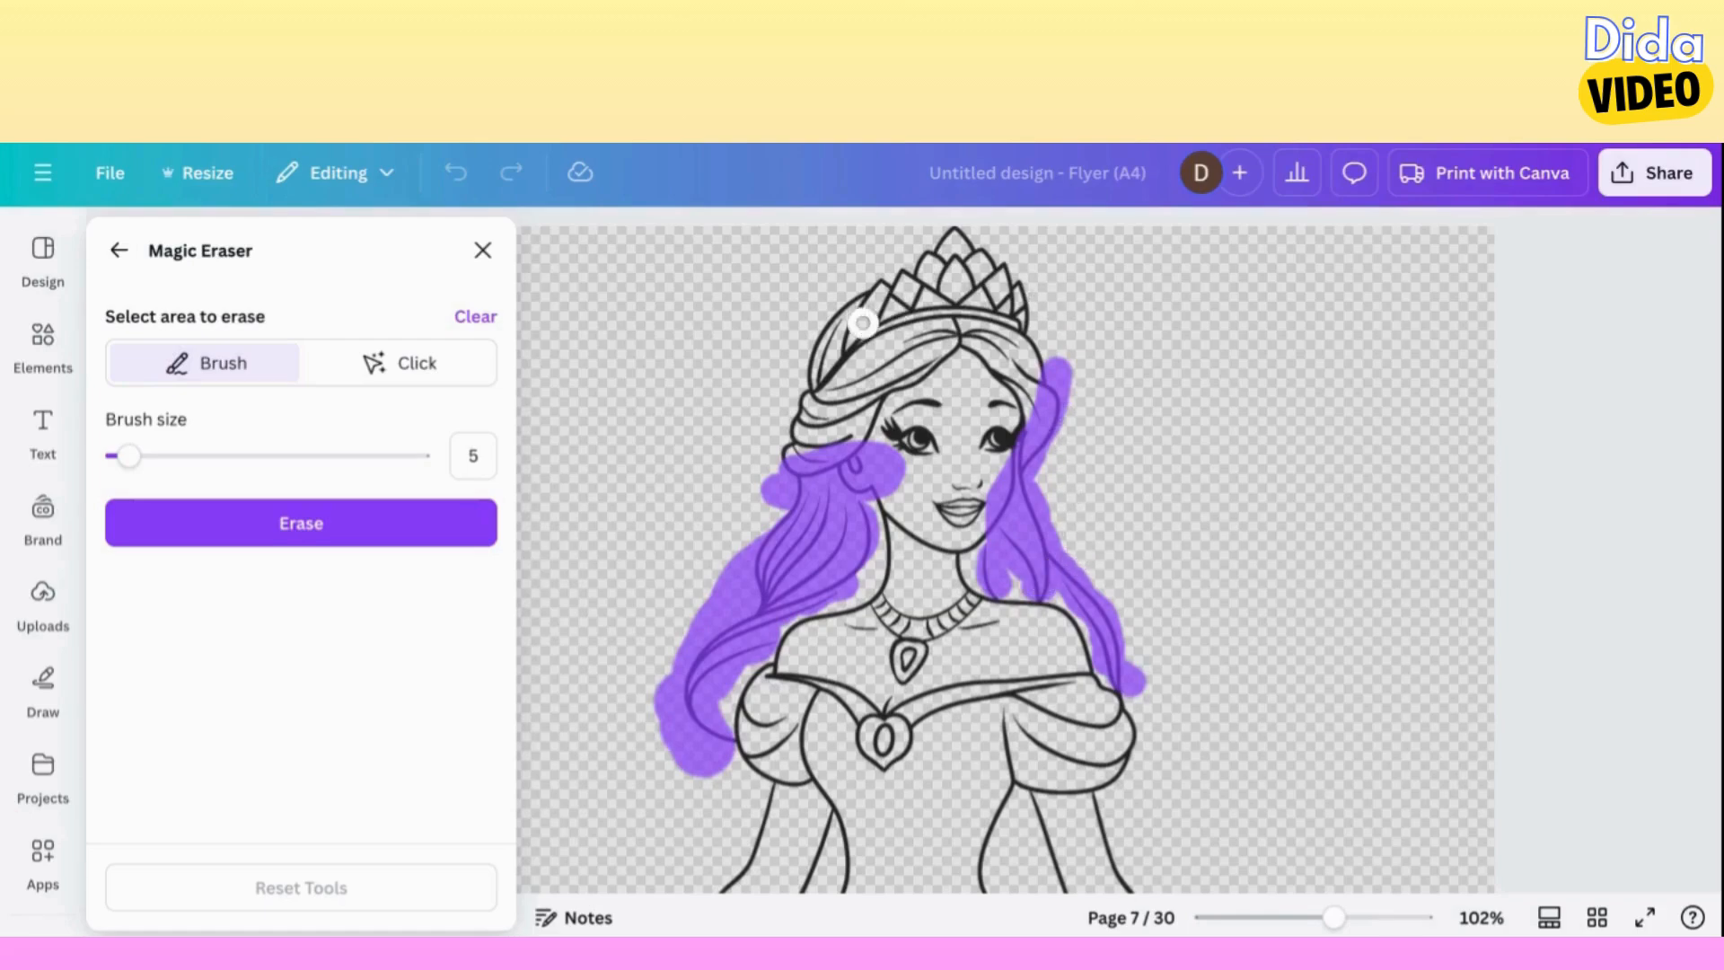
left_click(354, 526)
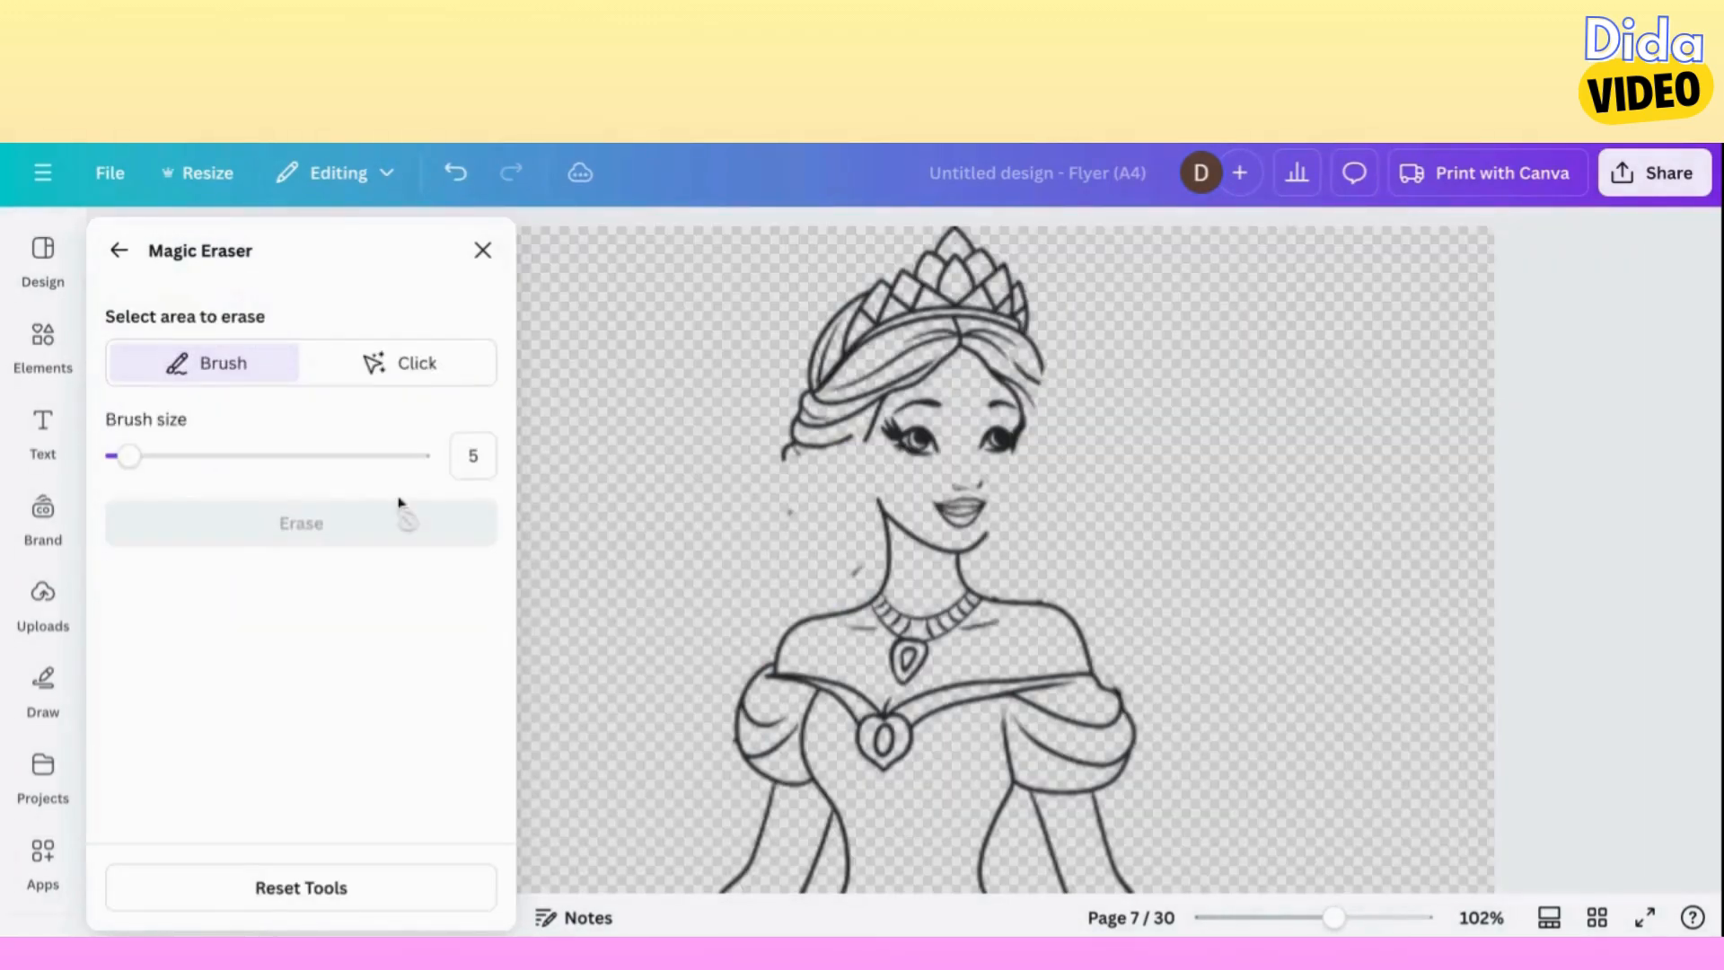
Mark the leftover hair specks beside the neck, near the puffed sleeve and below the hair bun for erasing.
left_click(857, 568)
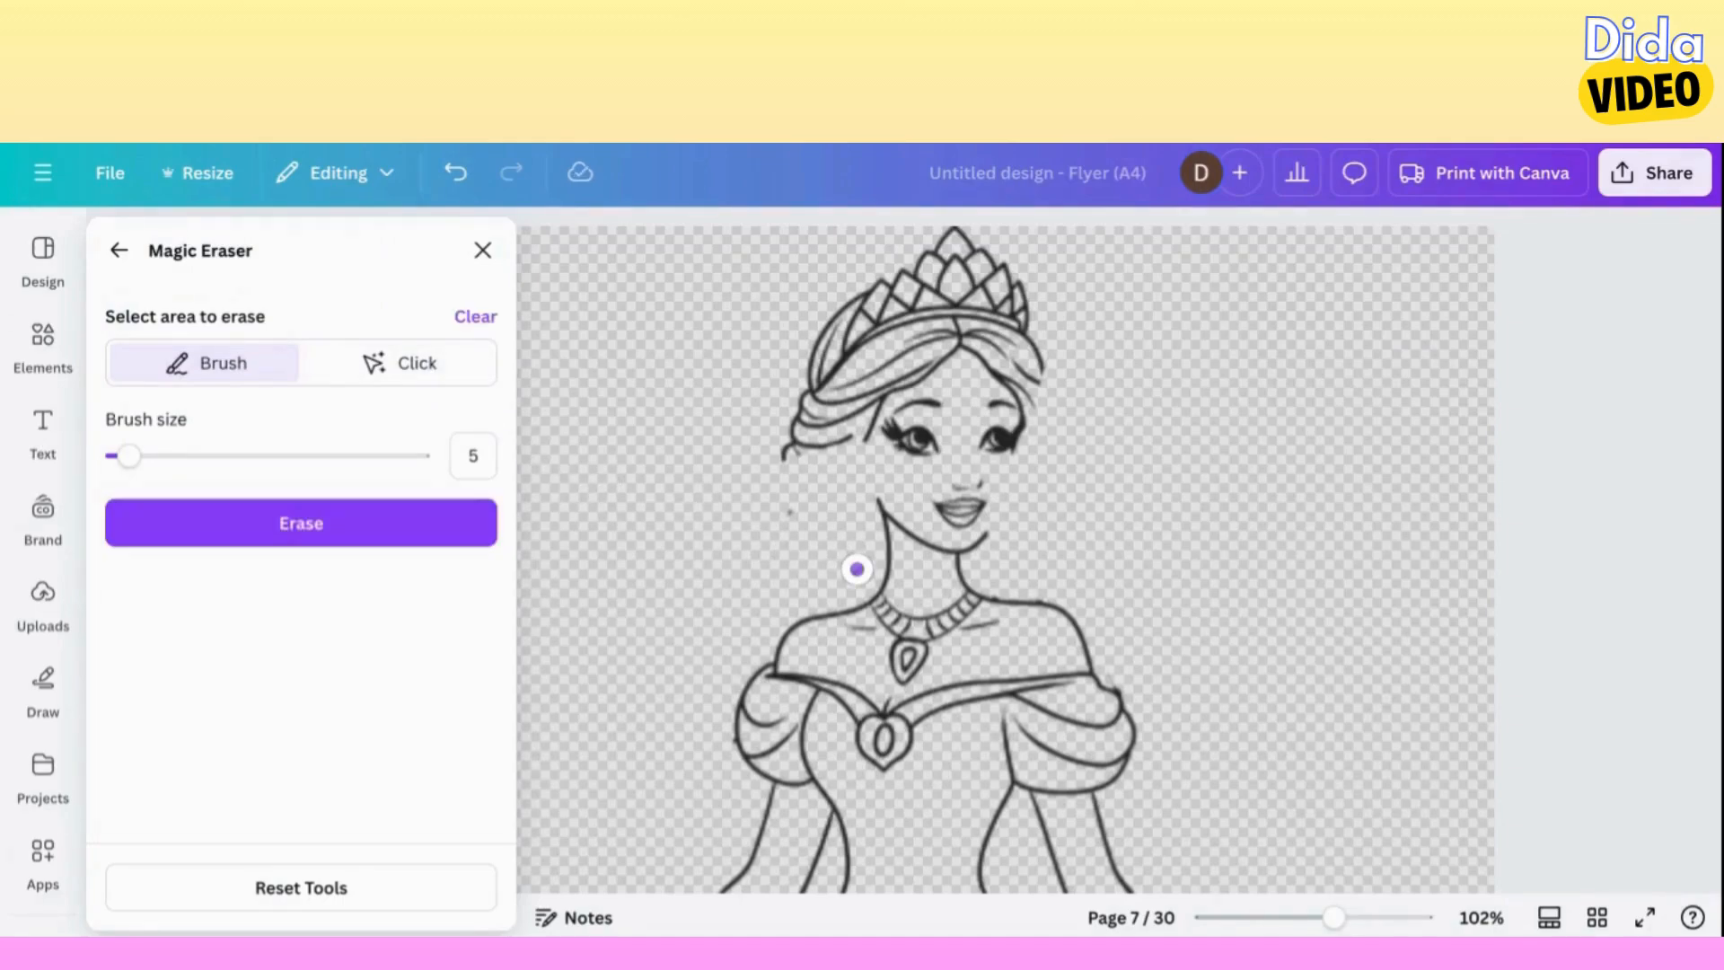
left_click(723, 748)
left_click(790, 508)
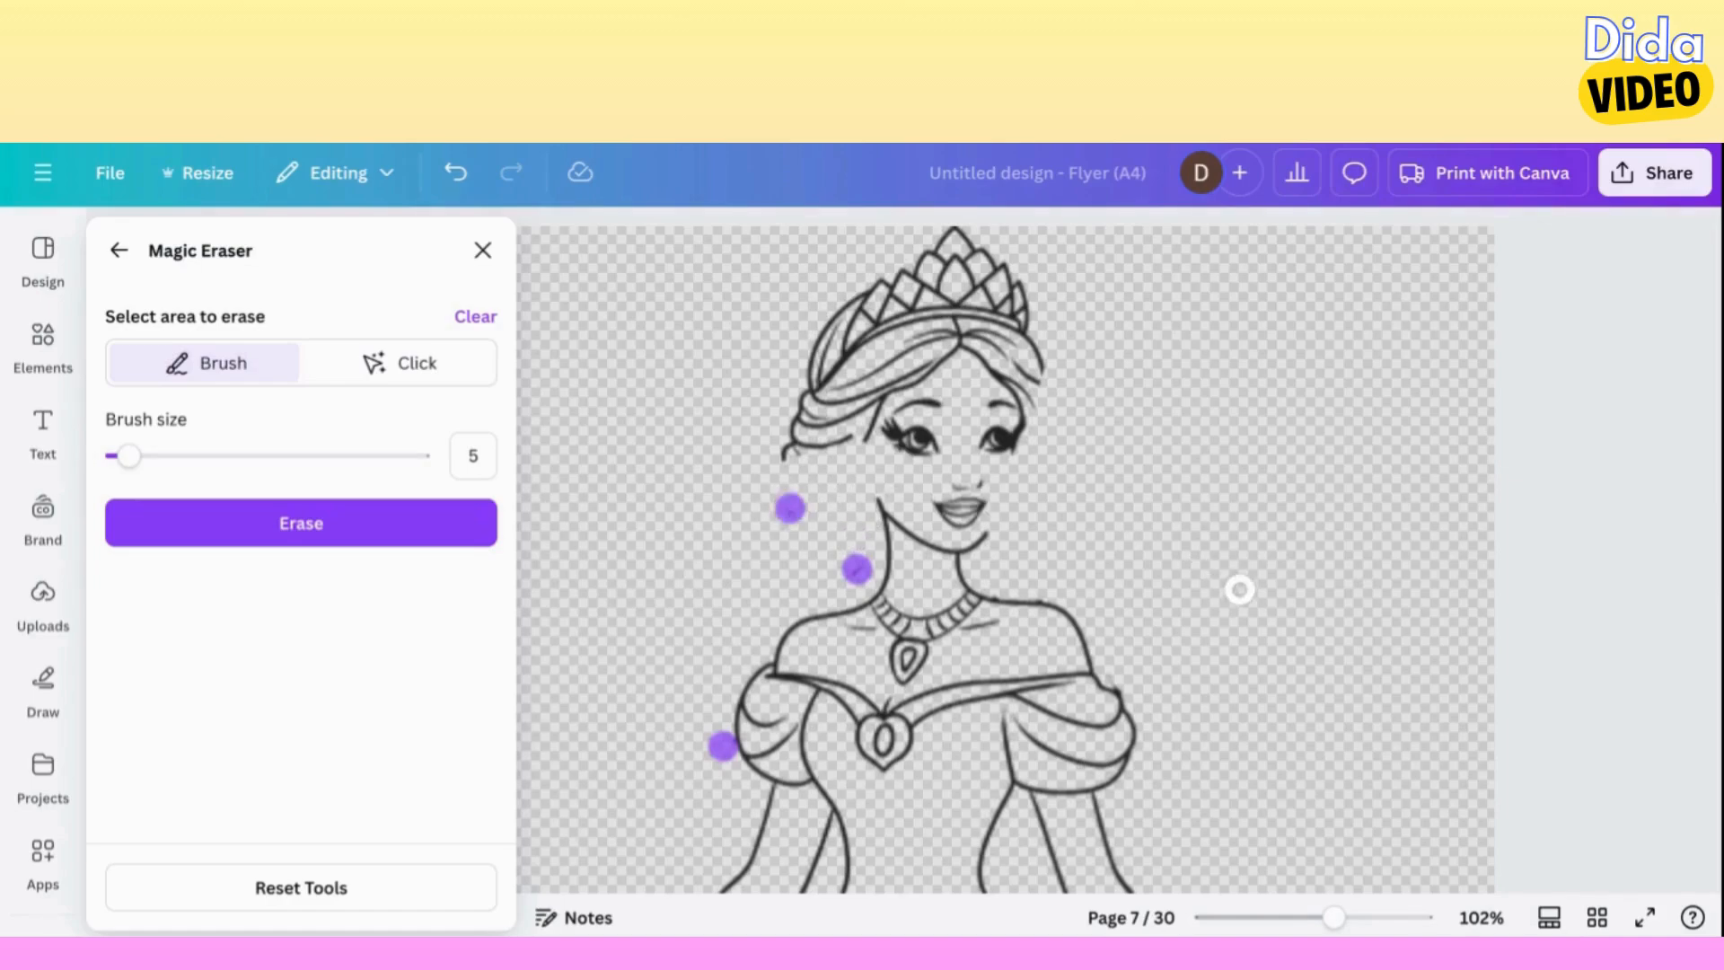
With brush size 3, mark the stray bits on the shoulder line and the whole jawline, erase all marked areas, and leave Magic Eraser.
left_click(1394, 920)
scroll(1372, 613, "up", 8)
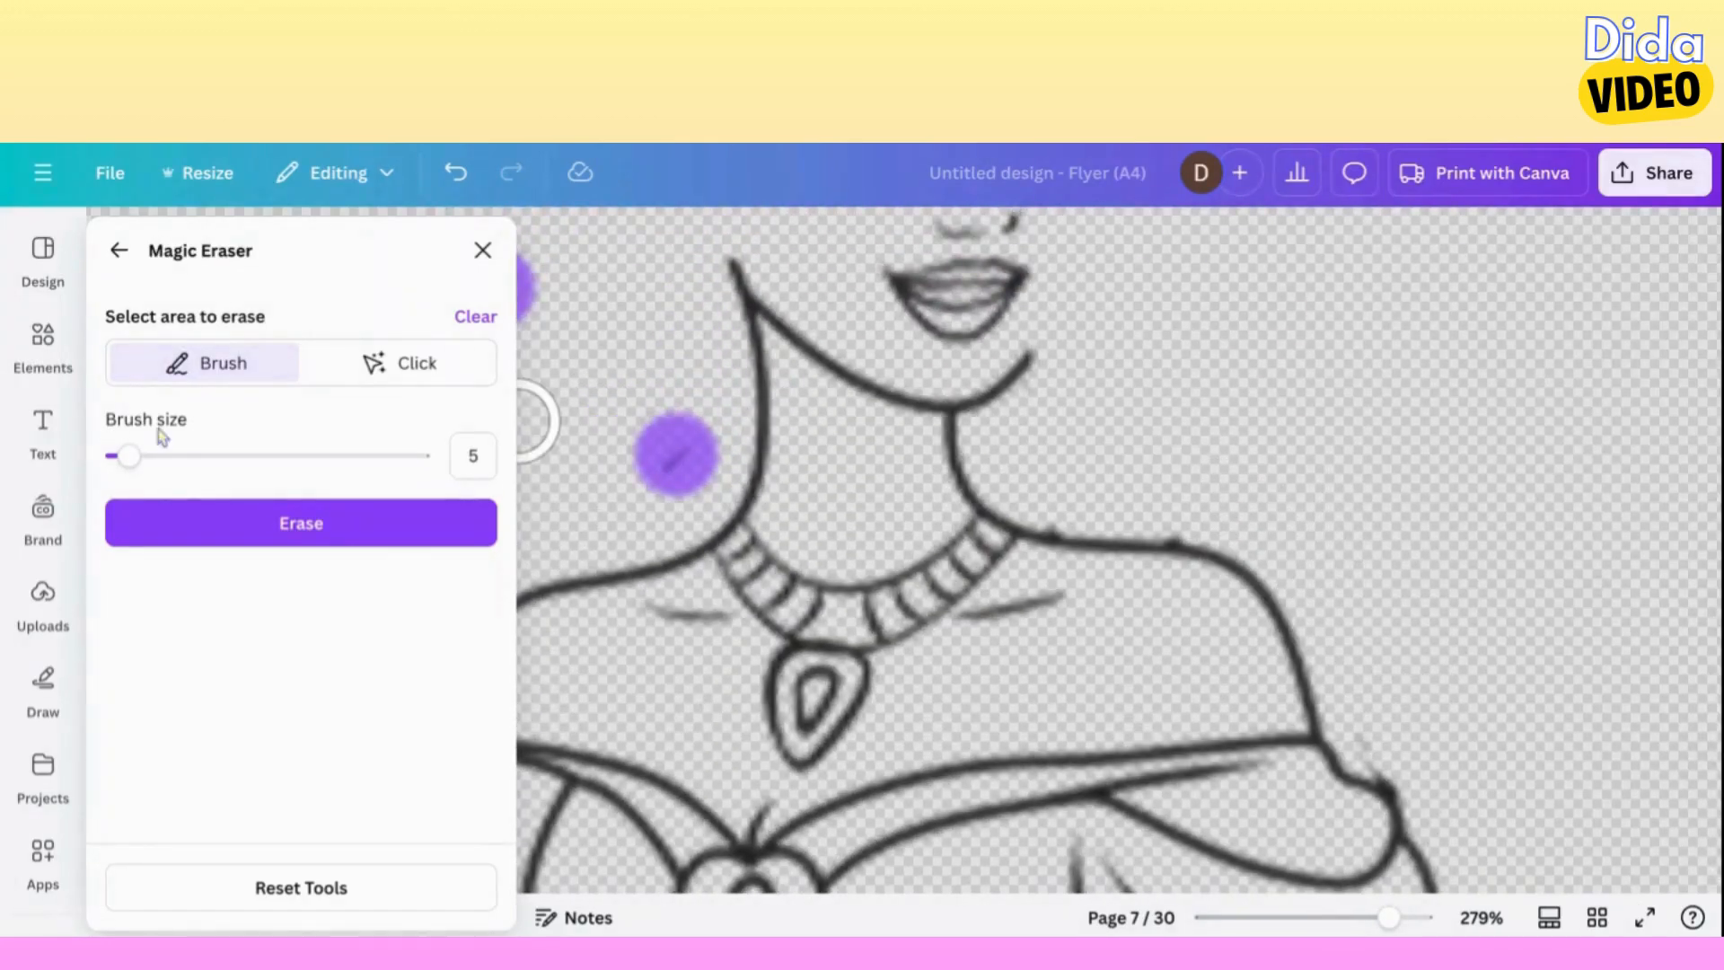
left_click_drag(129, 456, 119, 458)
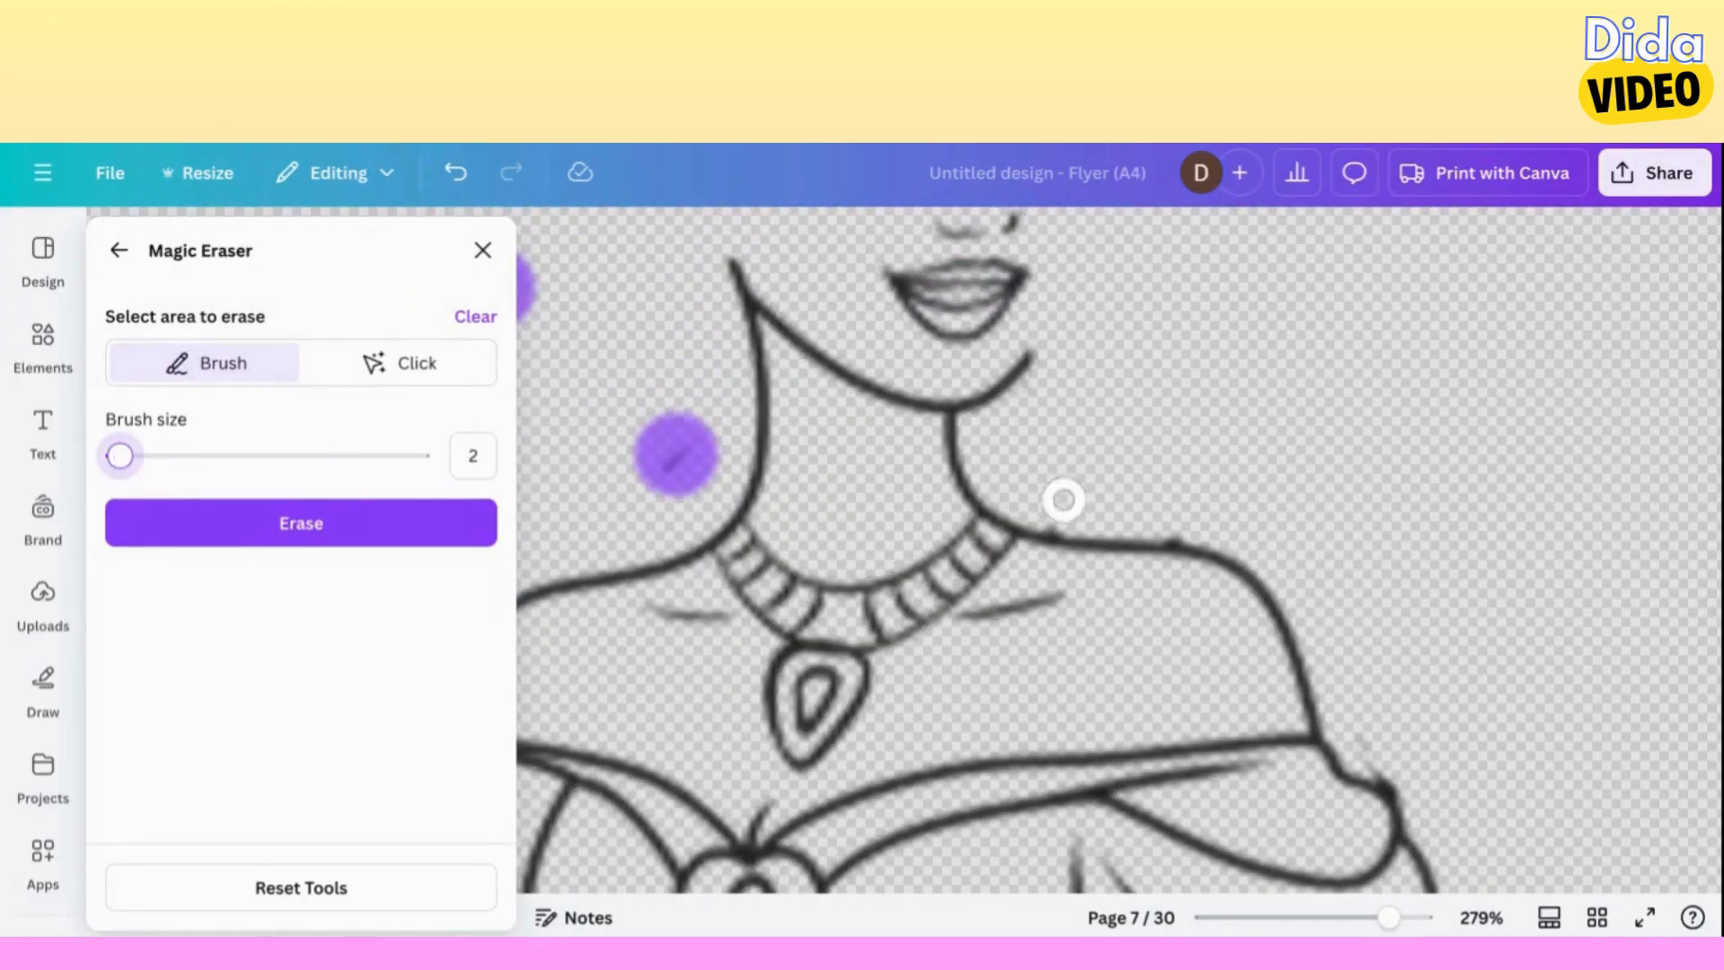
left_click_drag(123, 458, 117, 456)
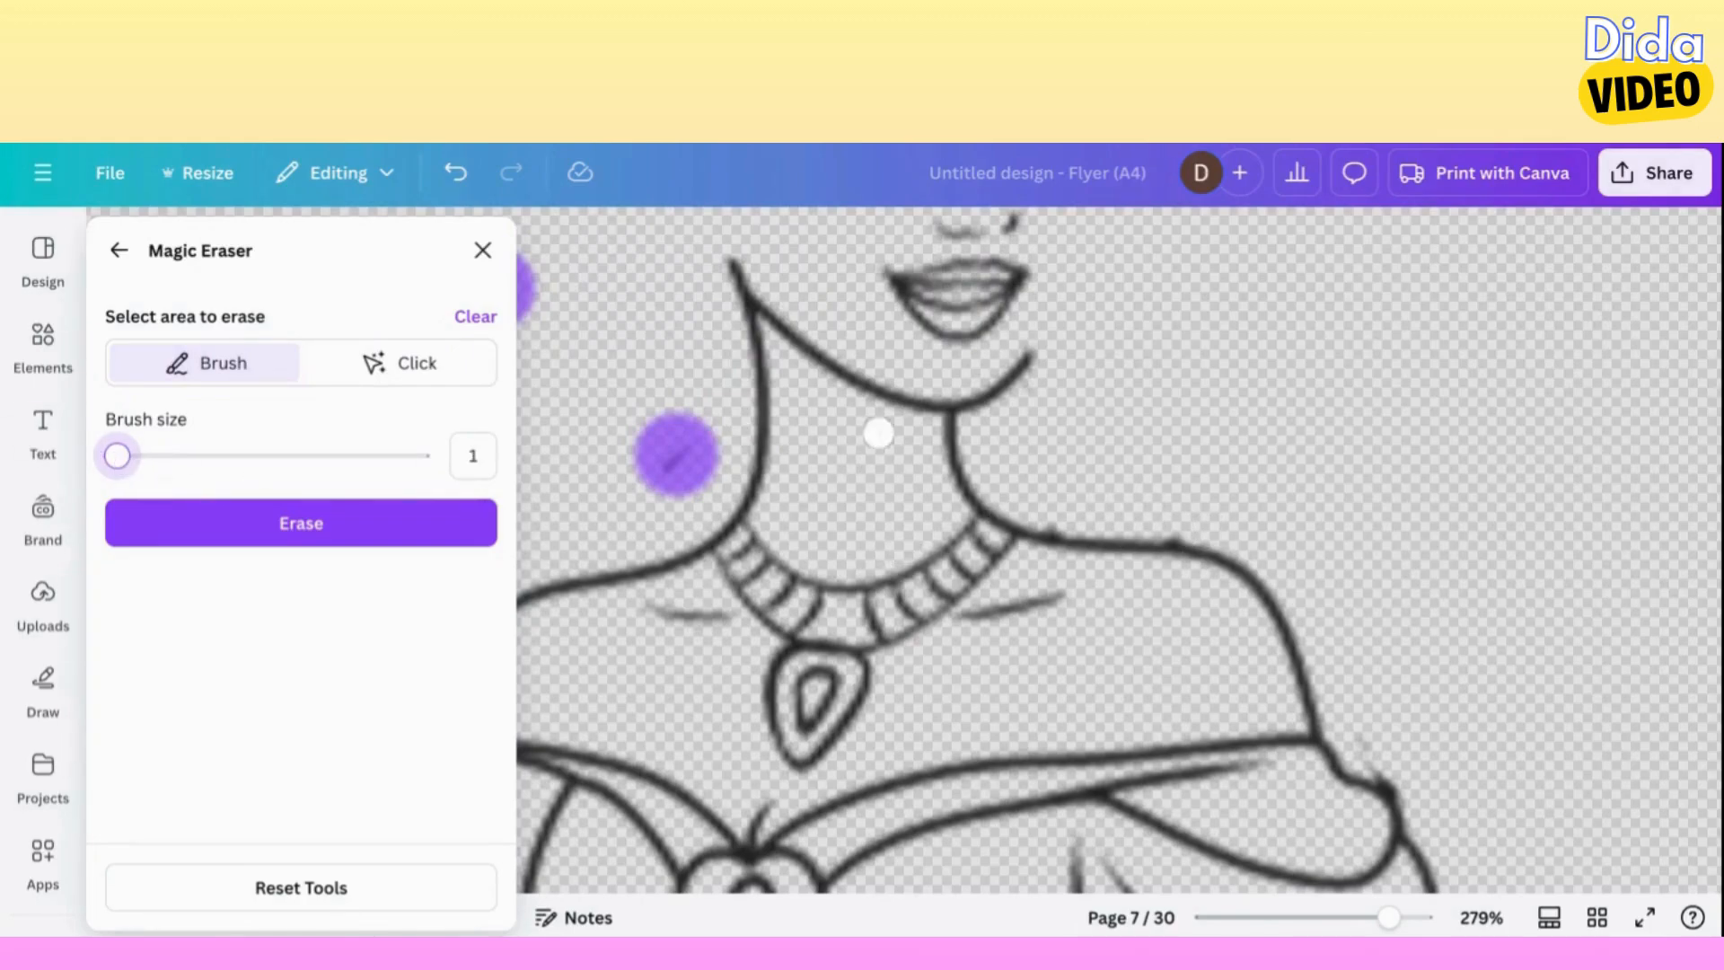
left_click_drag(117, 458, 125, 458)
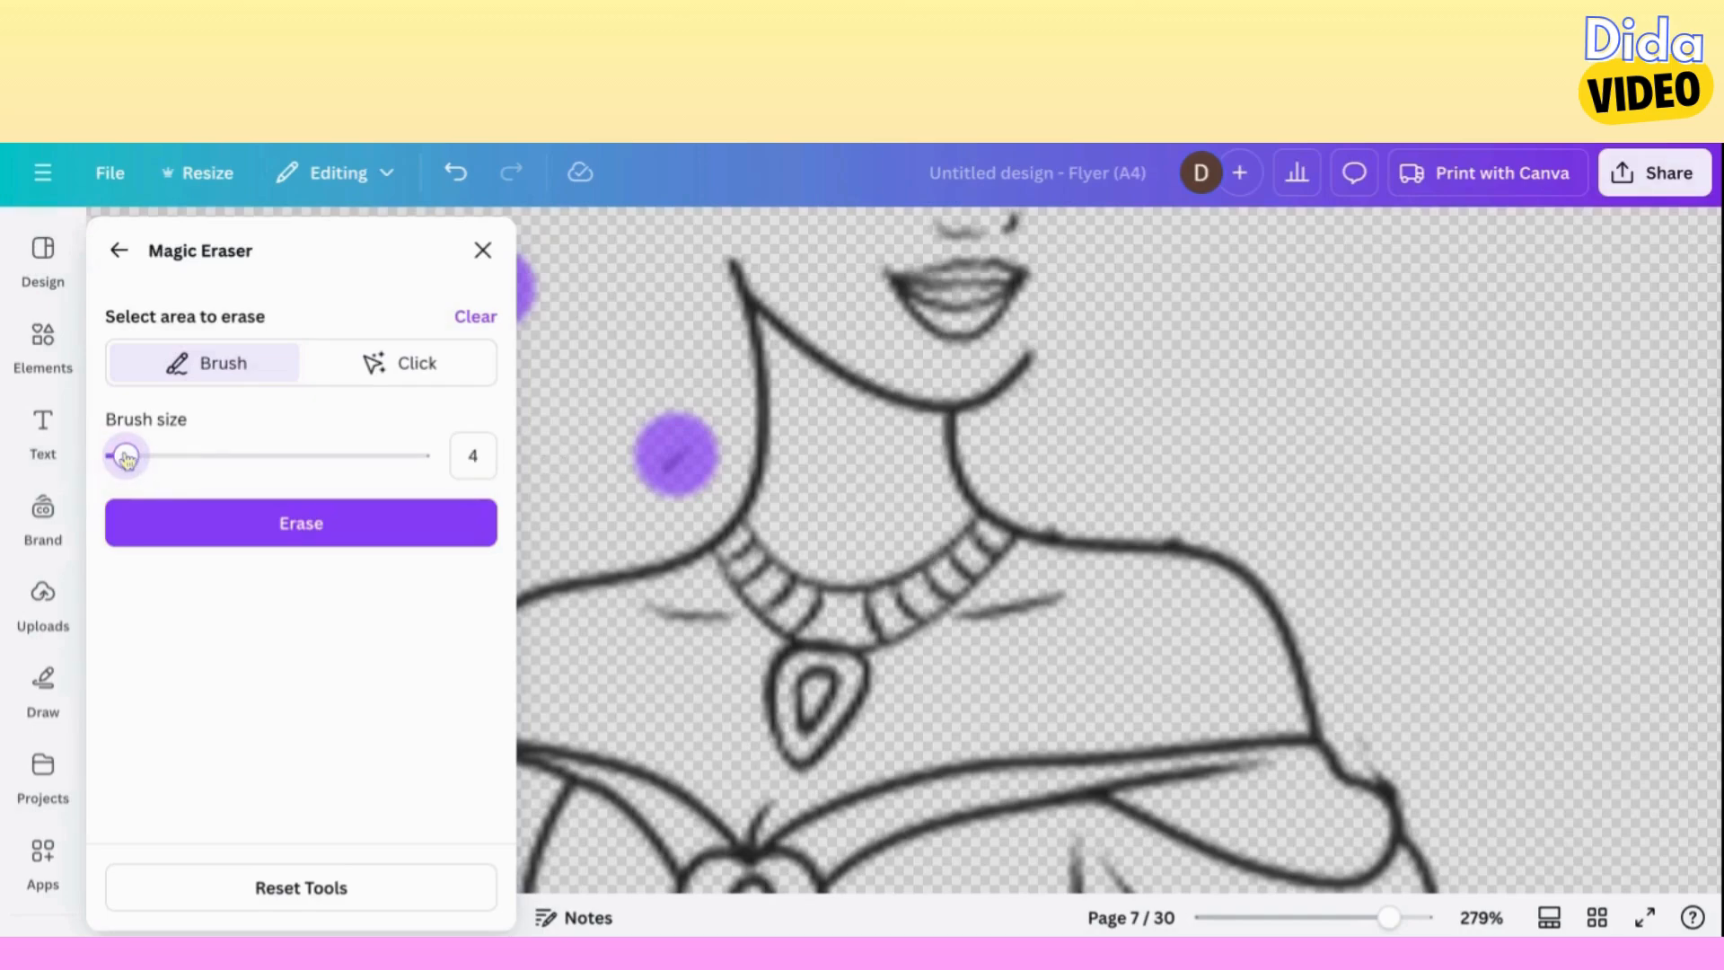
left_click_drag(126, 458, 122, 456)
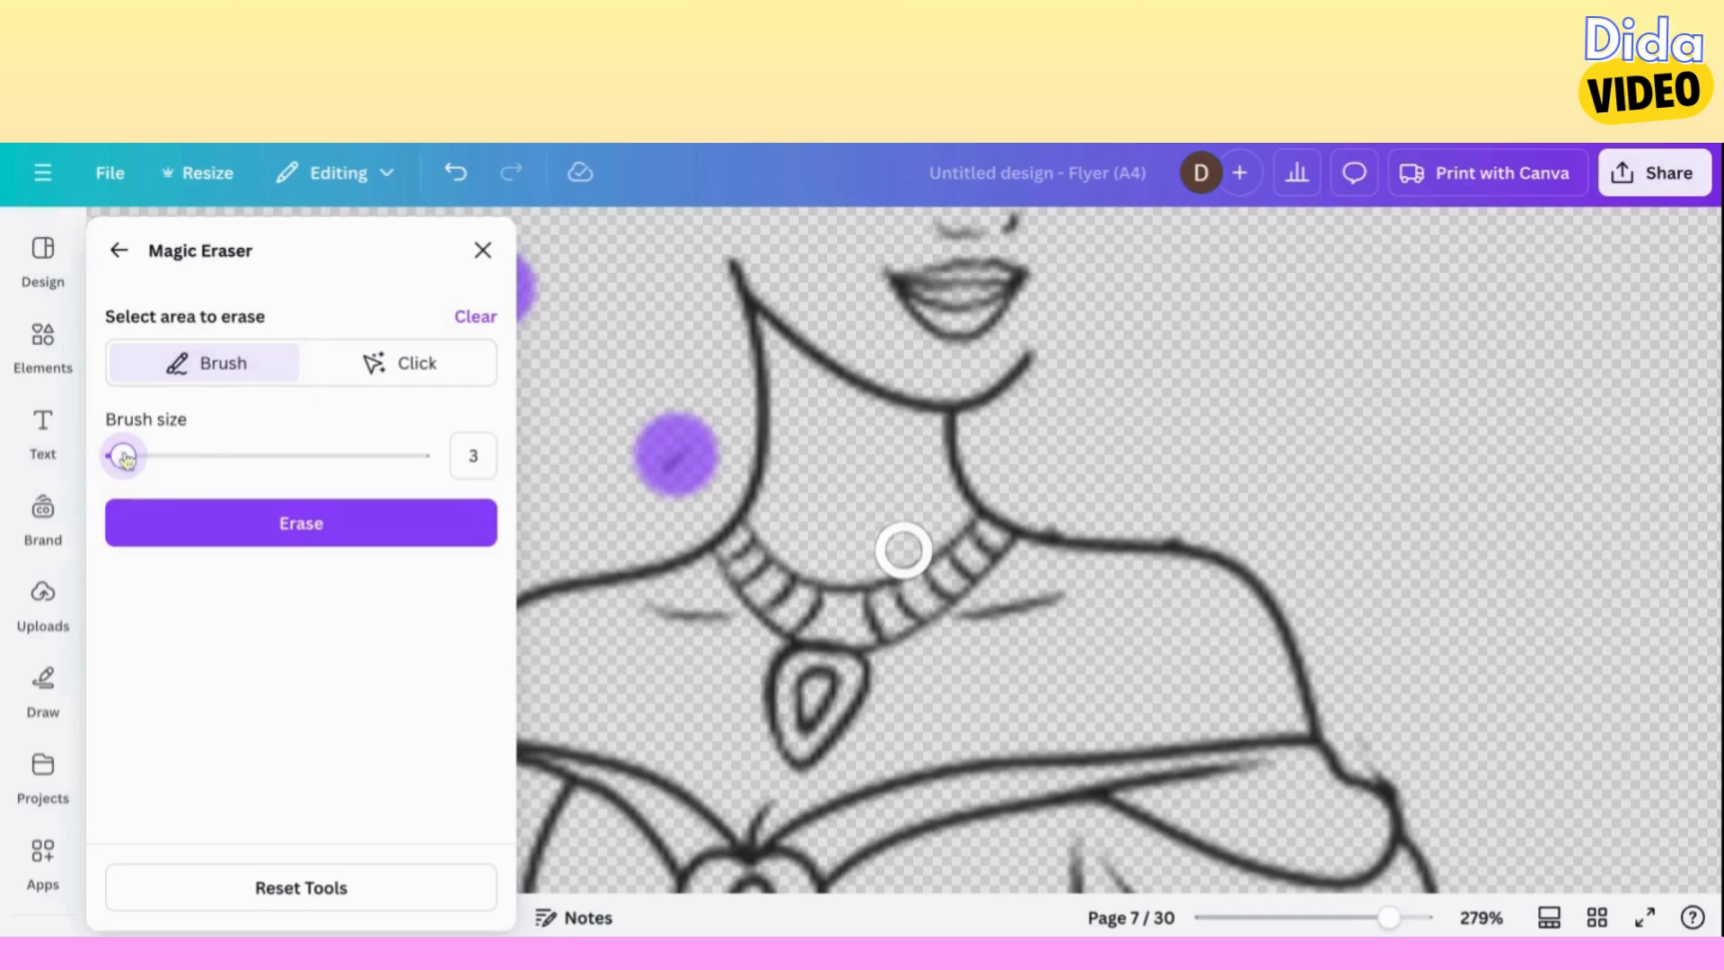
left_click(1055, 511)
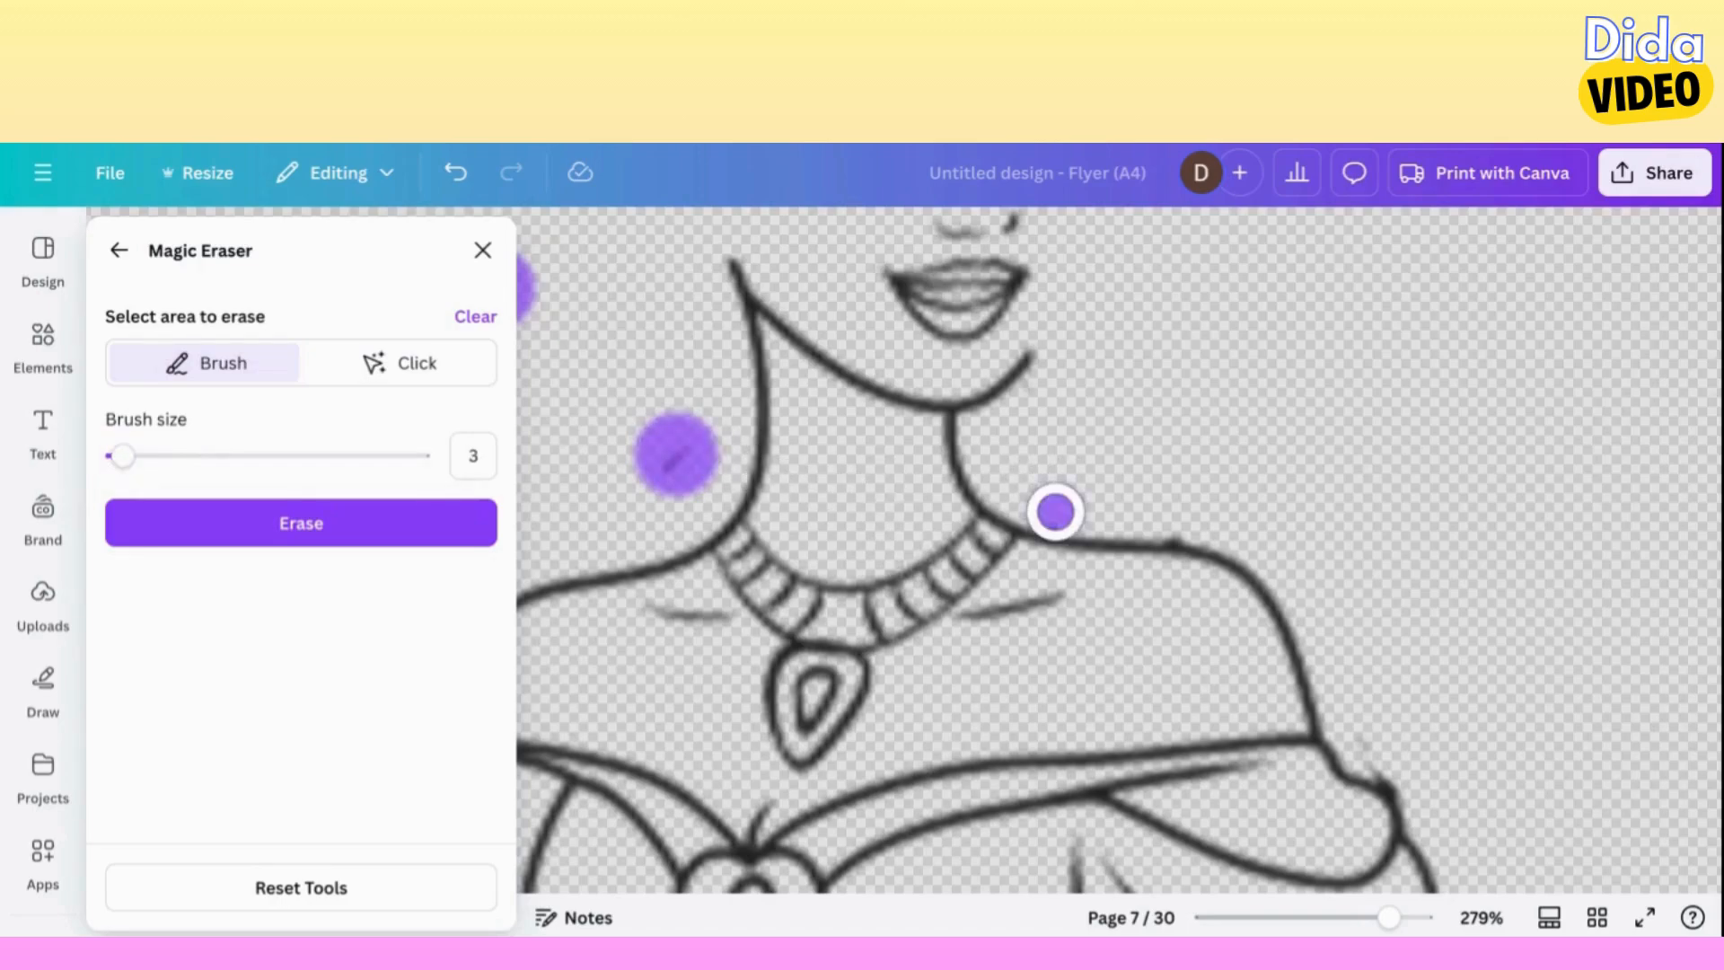
left_click(1174, 516)
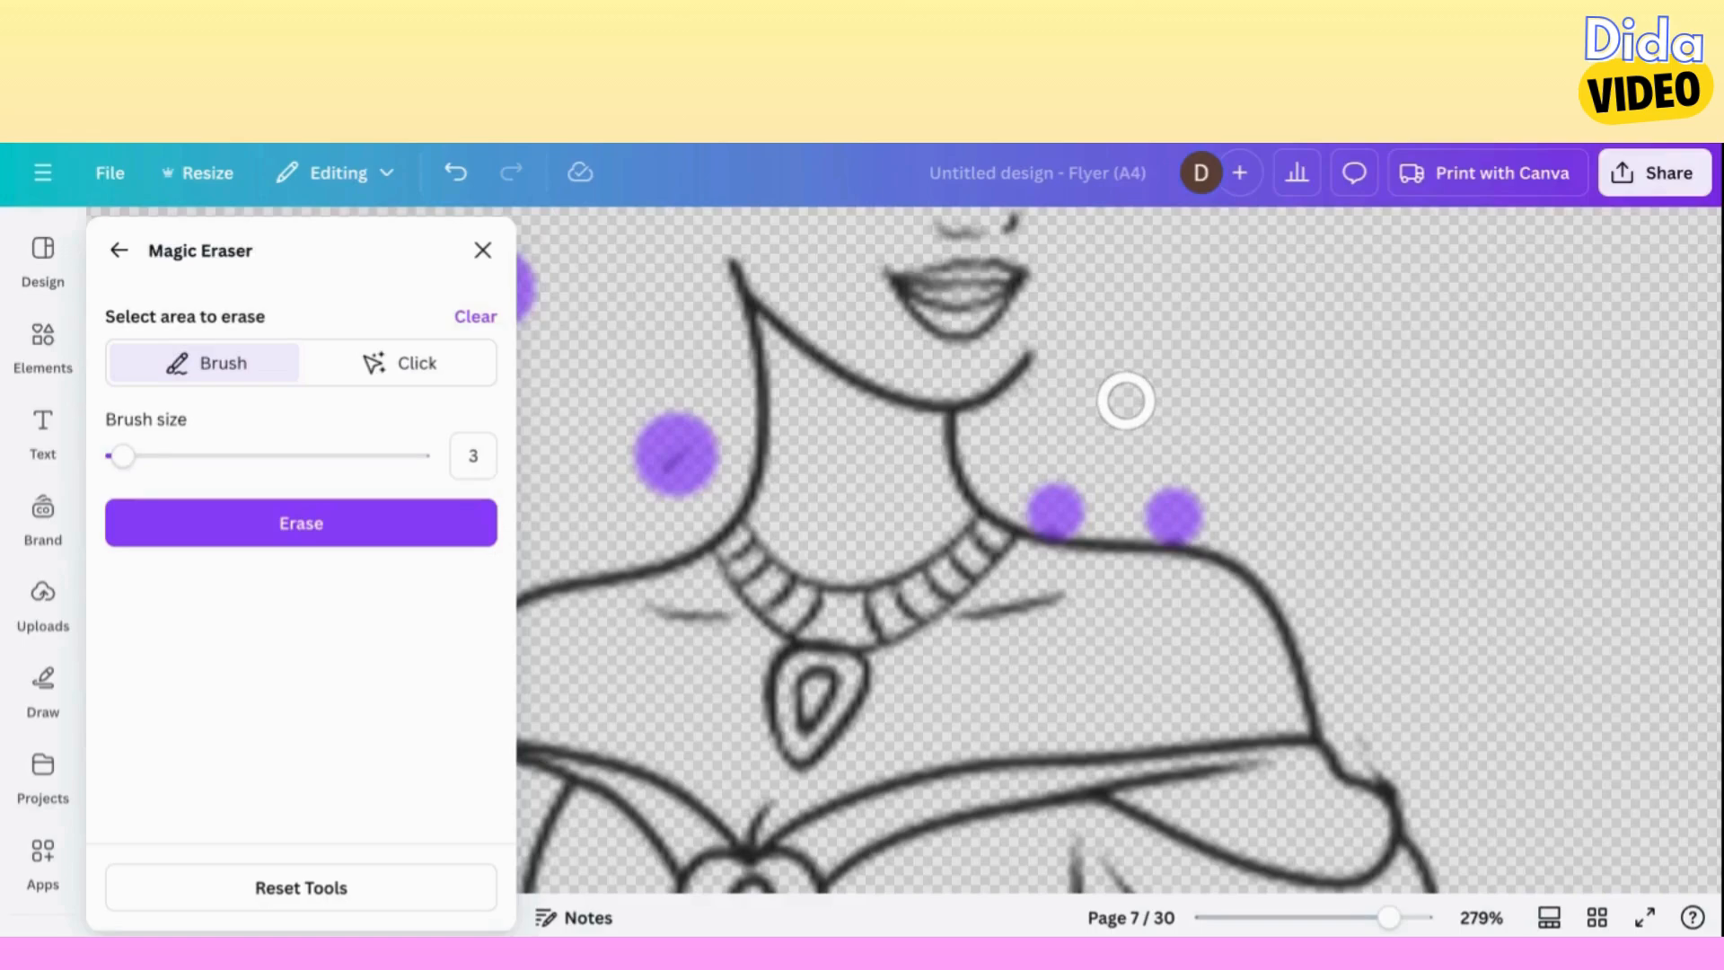
mouse_move(1039, 354)
left_mouse_down()
mouse_move(933, 378)
mouse_move(841, 363)
mouse_move(705, 263)
left_mouse_up()
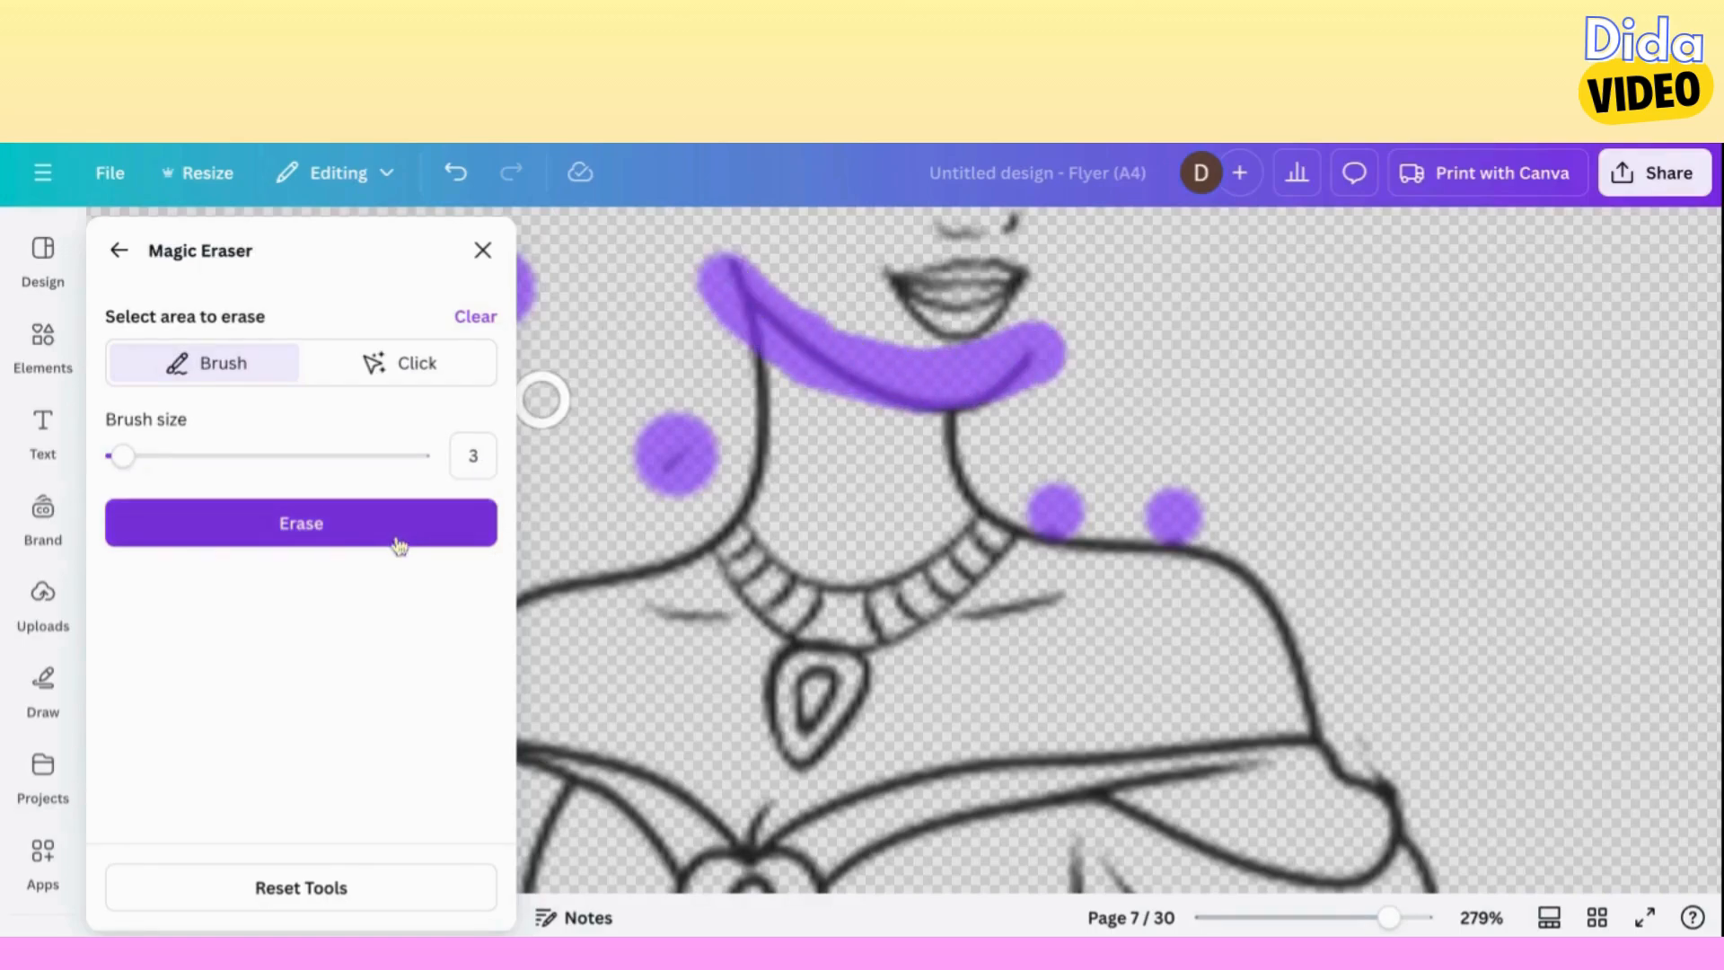
left_click(395, 538)
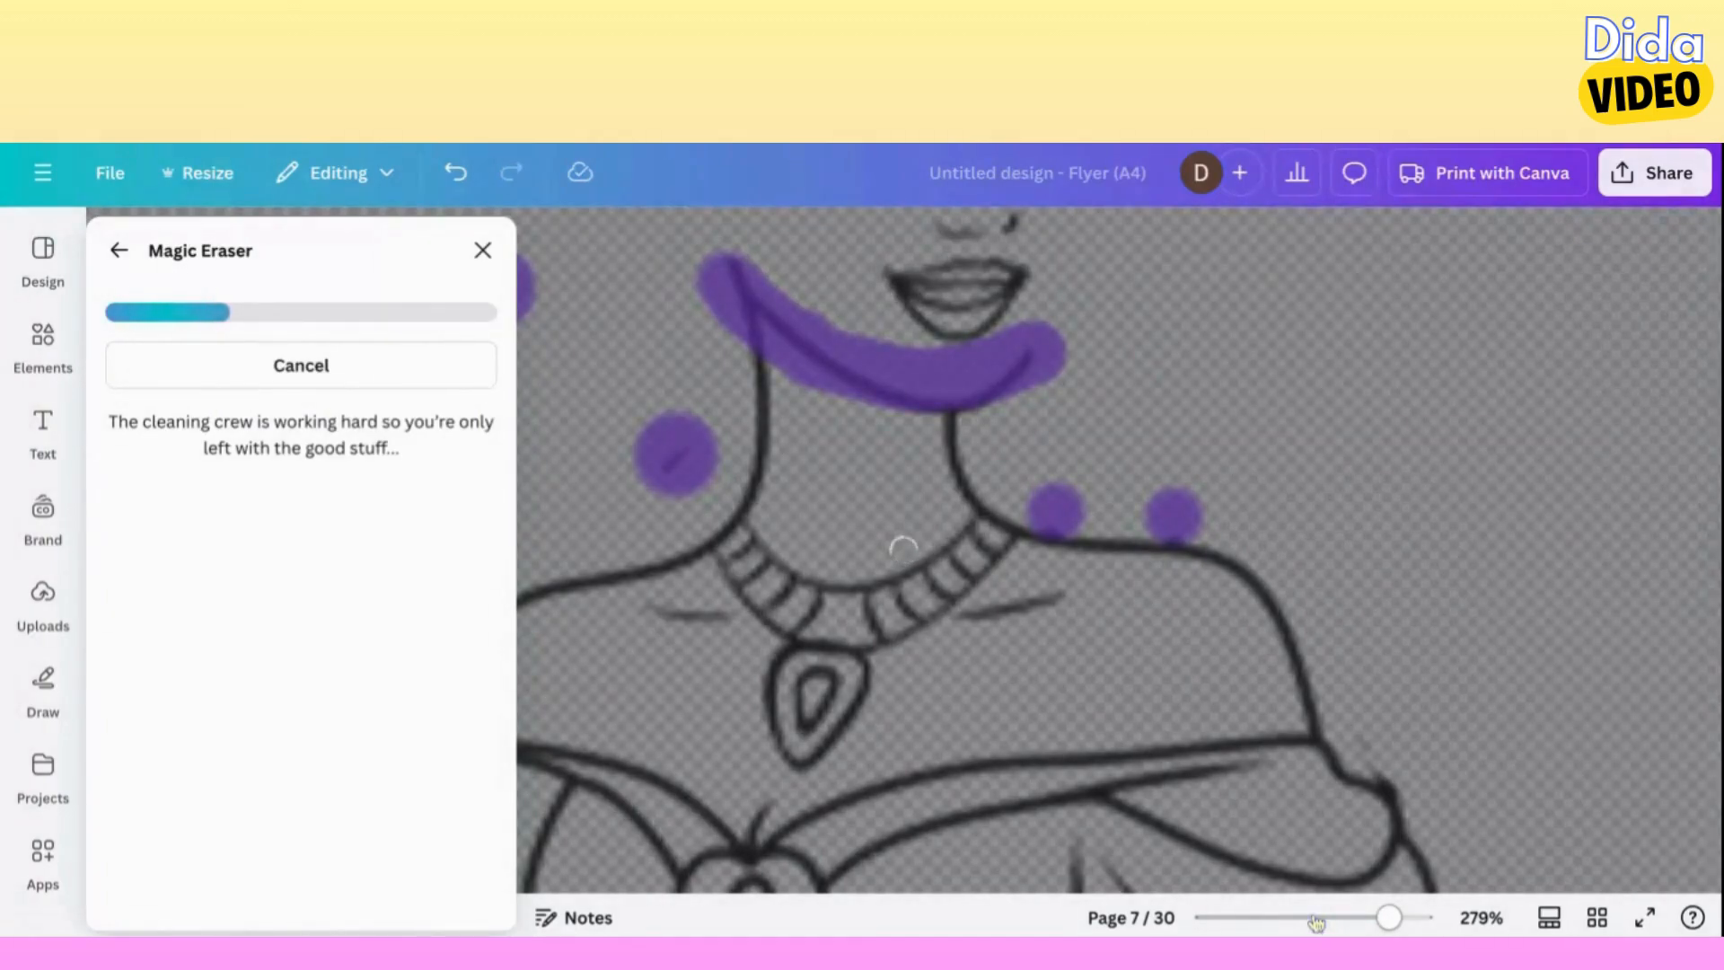
left_click(1314, 917)
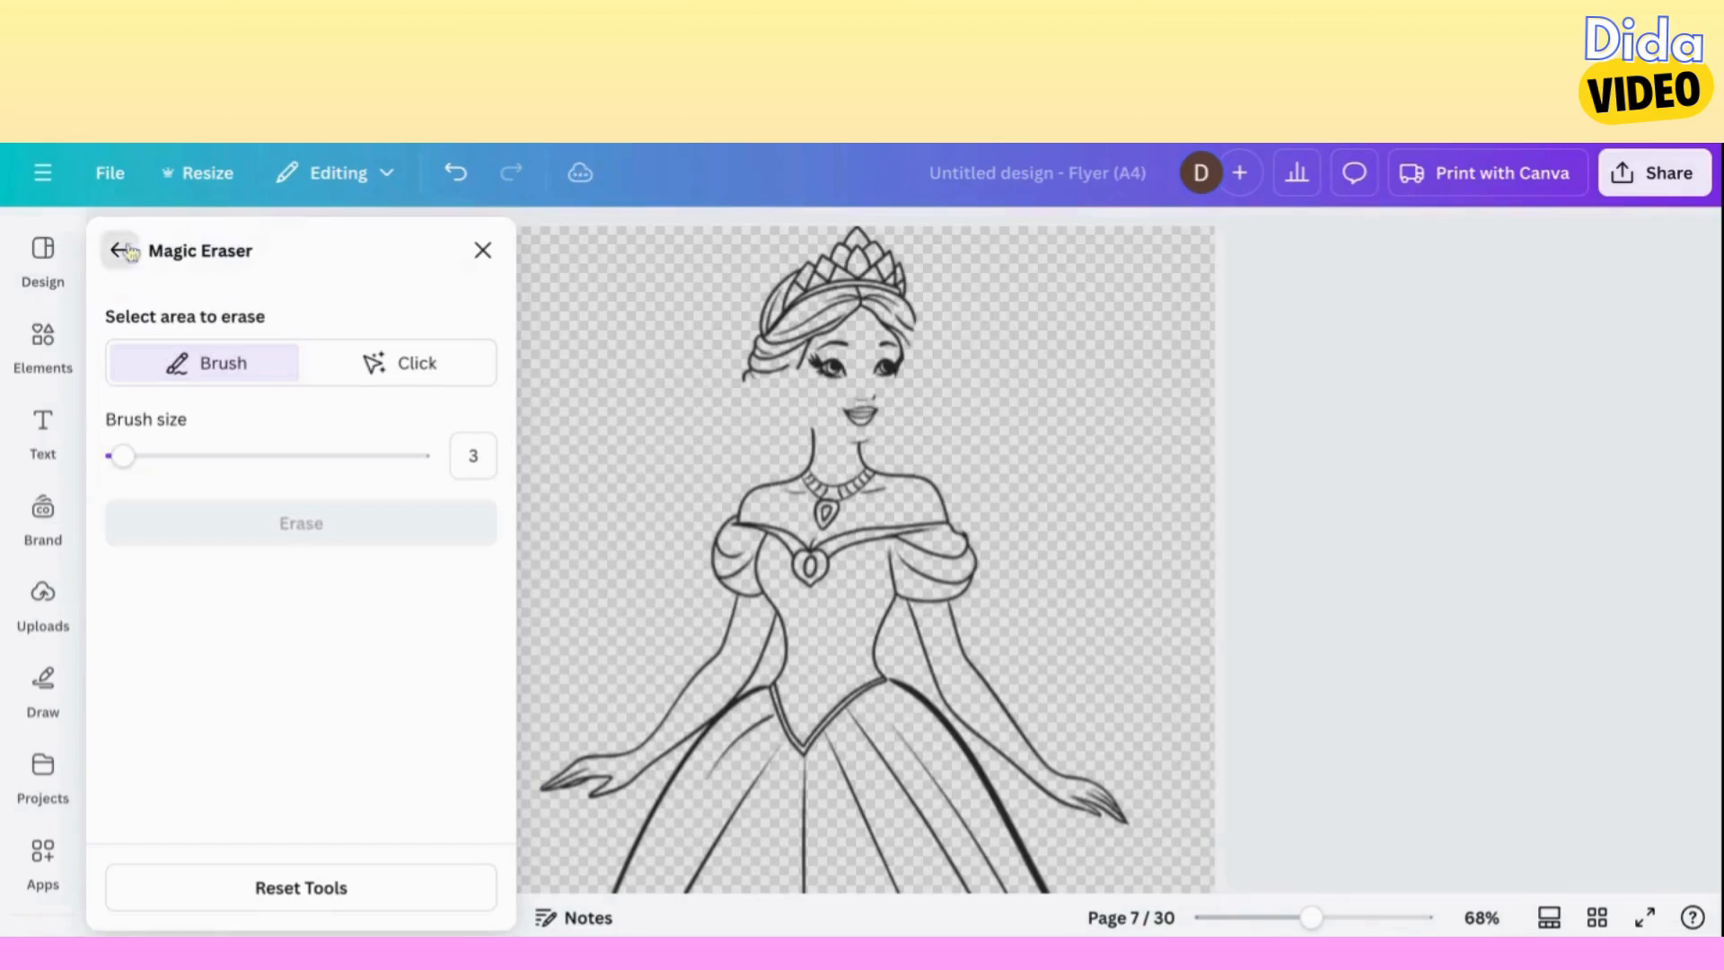
left_click(119, 250)
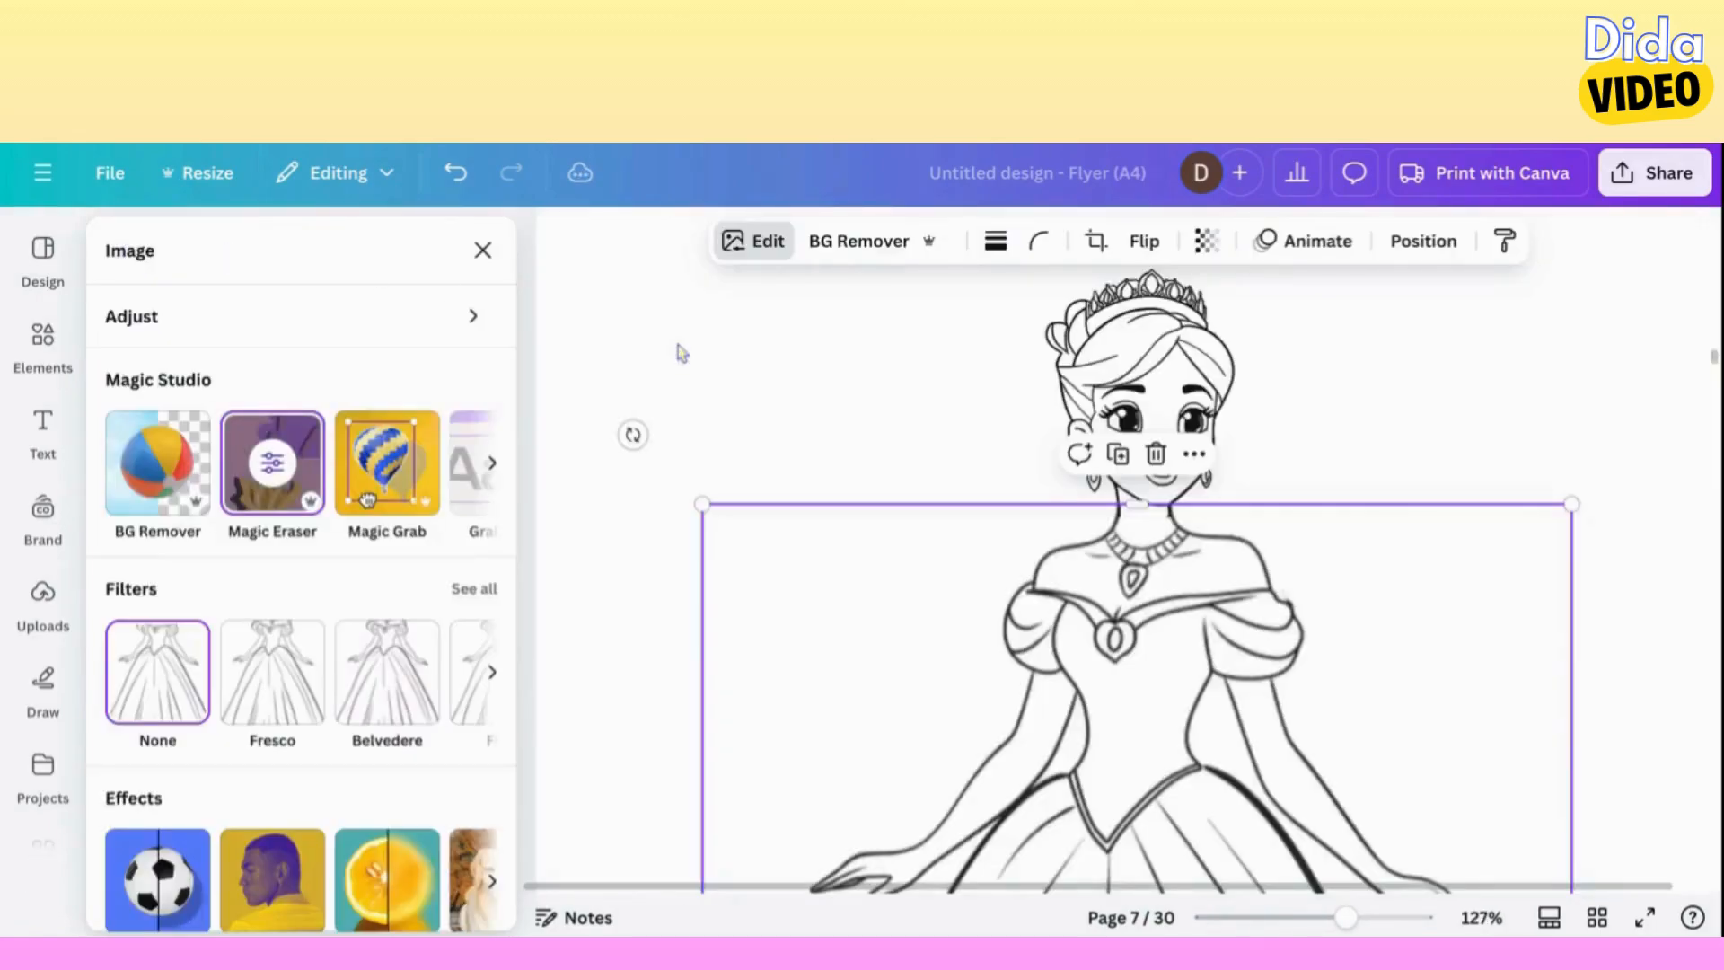
Crop the bottom edge of the grouped head up to the chin and shift the head slightly down onto the gown figure's neck.
left_click(750, 382)
left_click(884, 648)
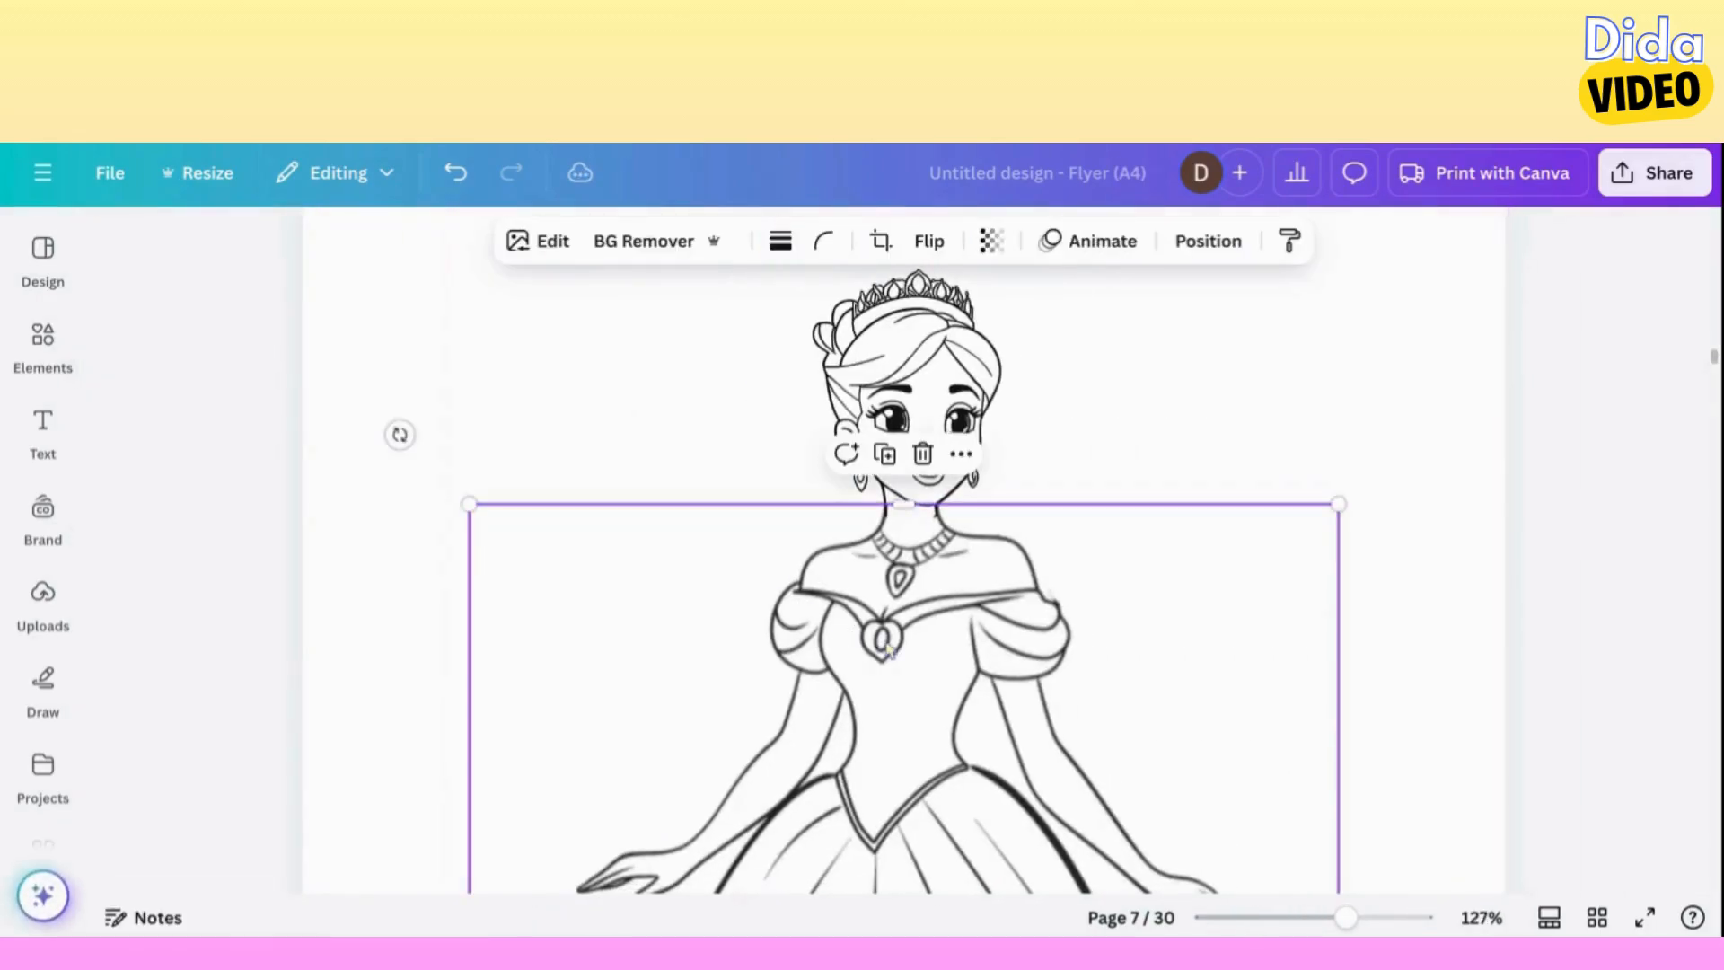
left_click(1281, 916)
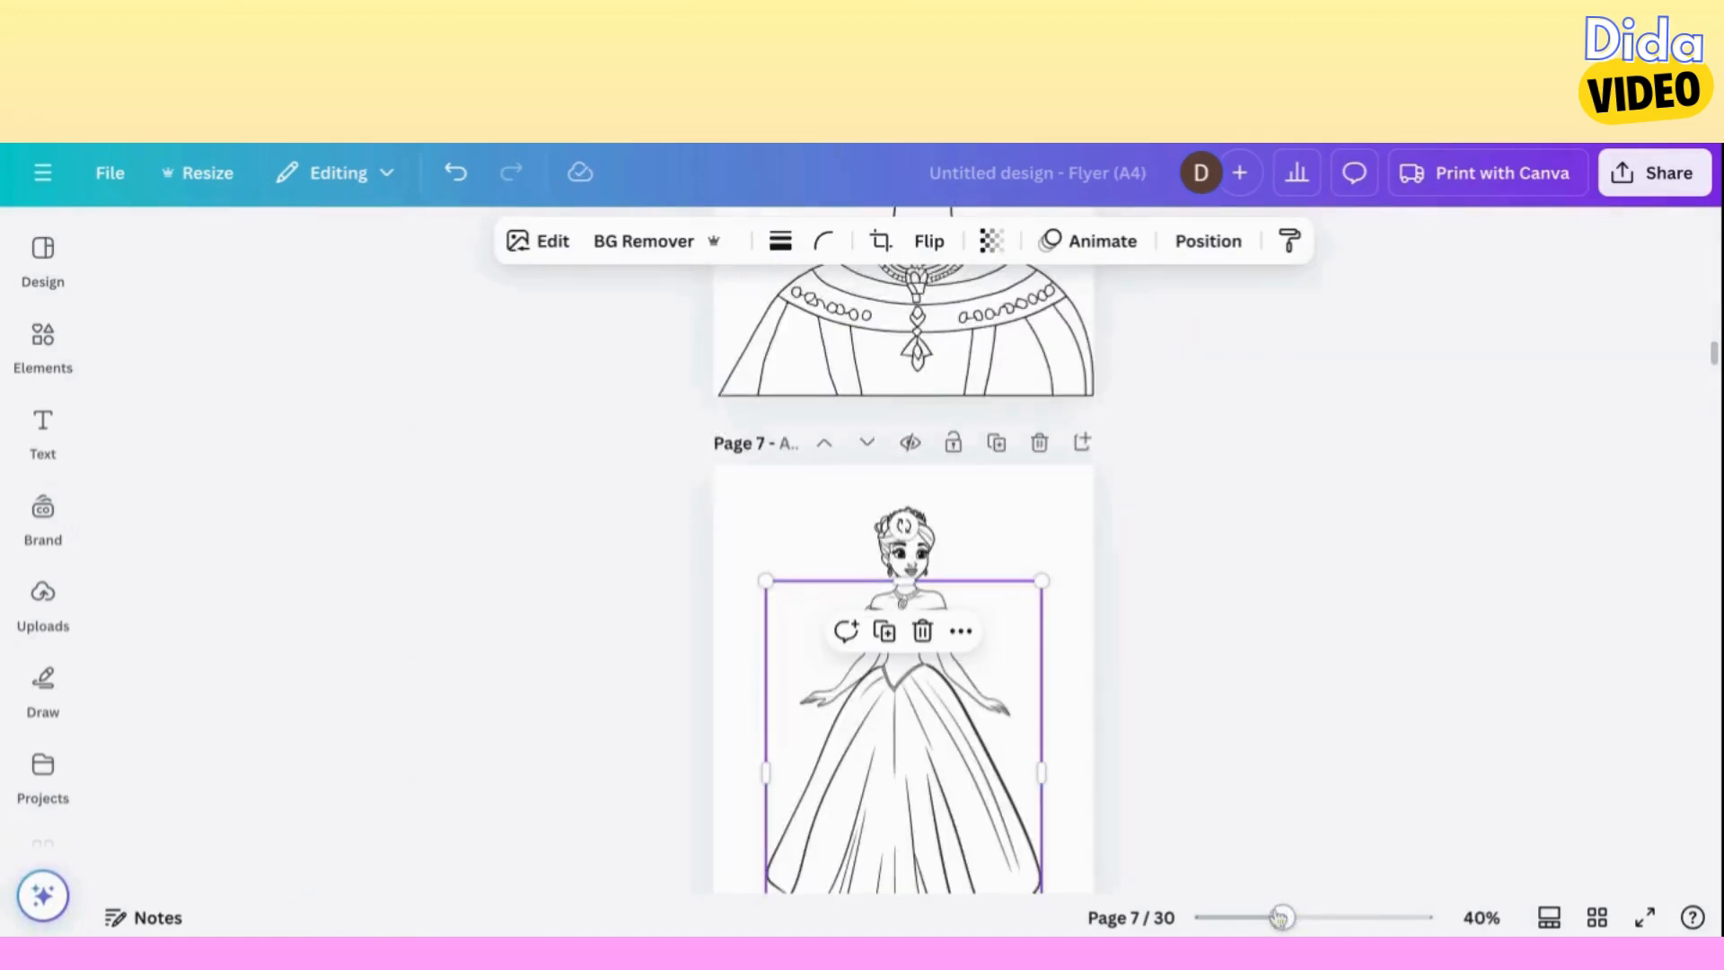
left_click(1340, 917)
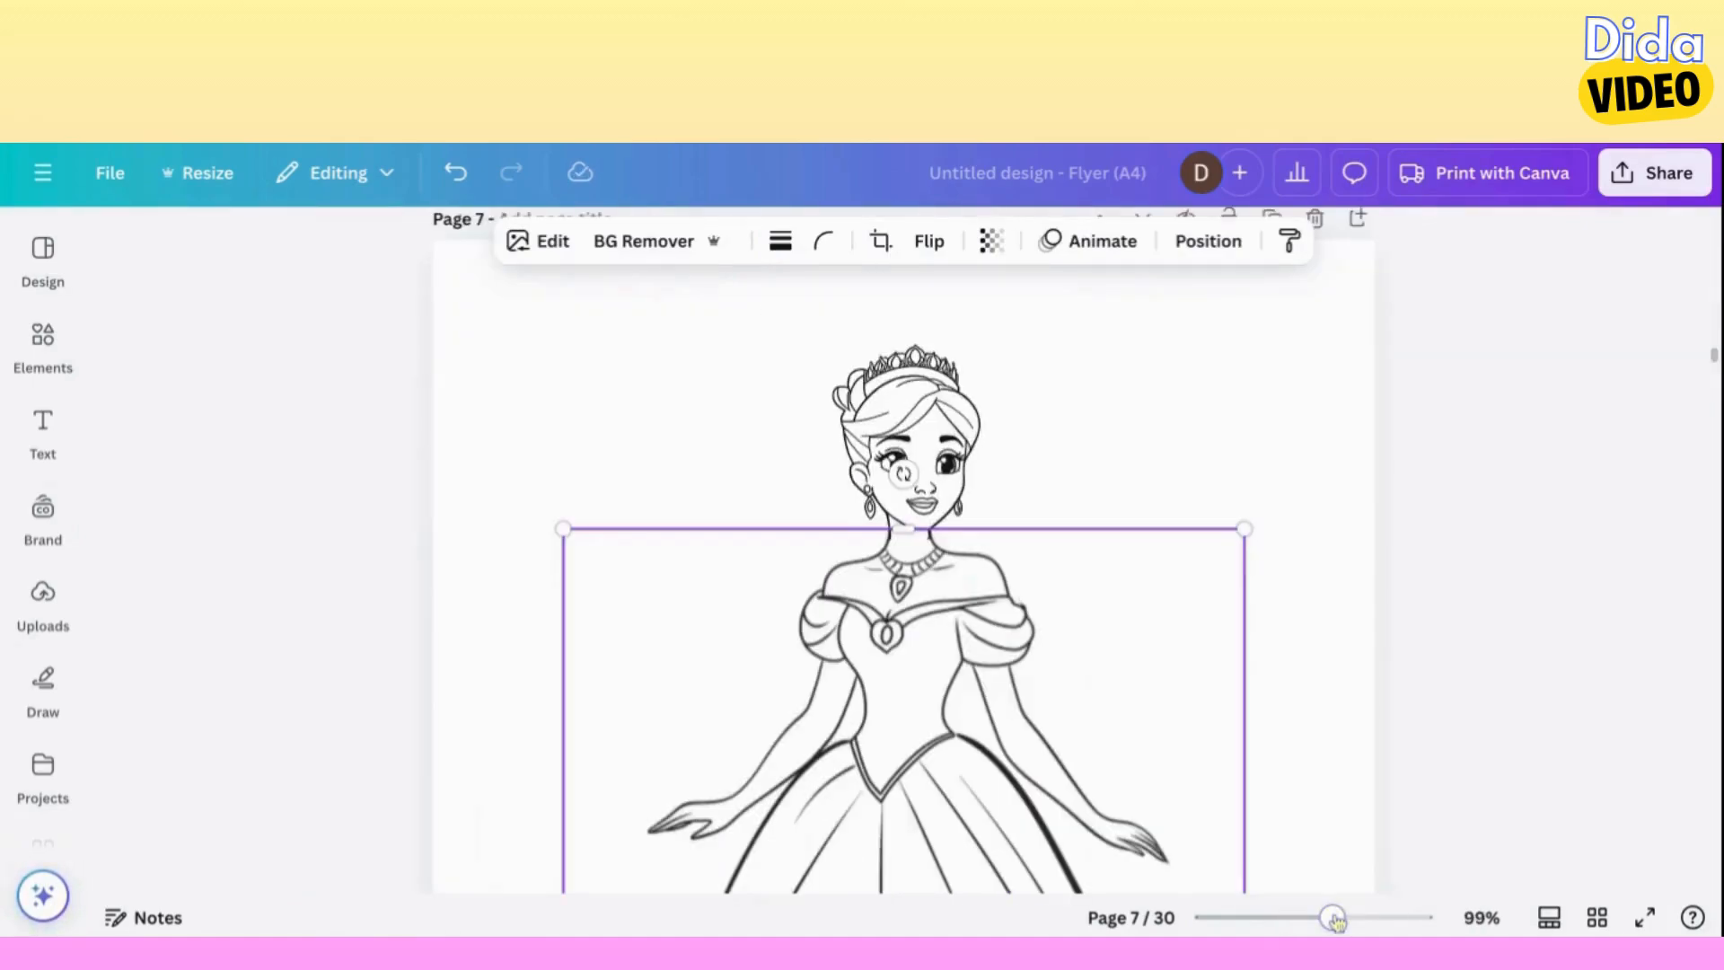
left_click(1387, 916)
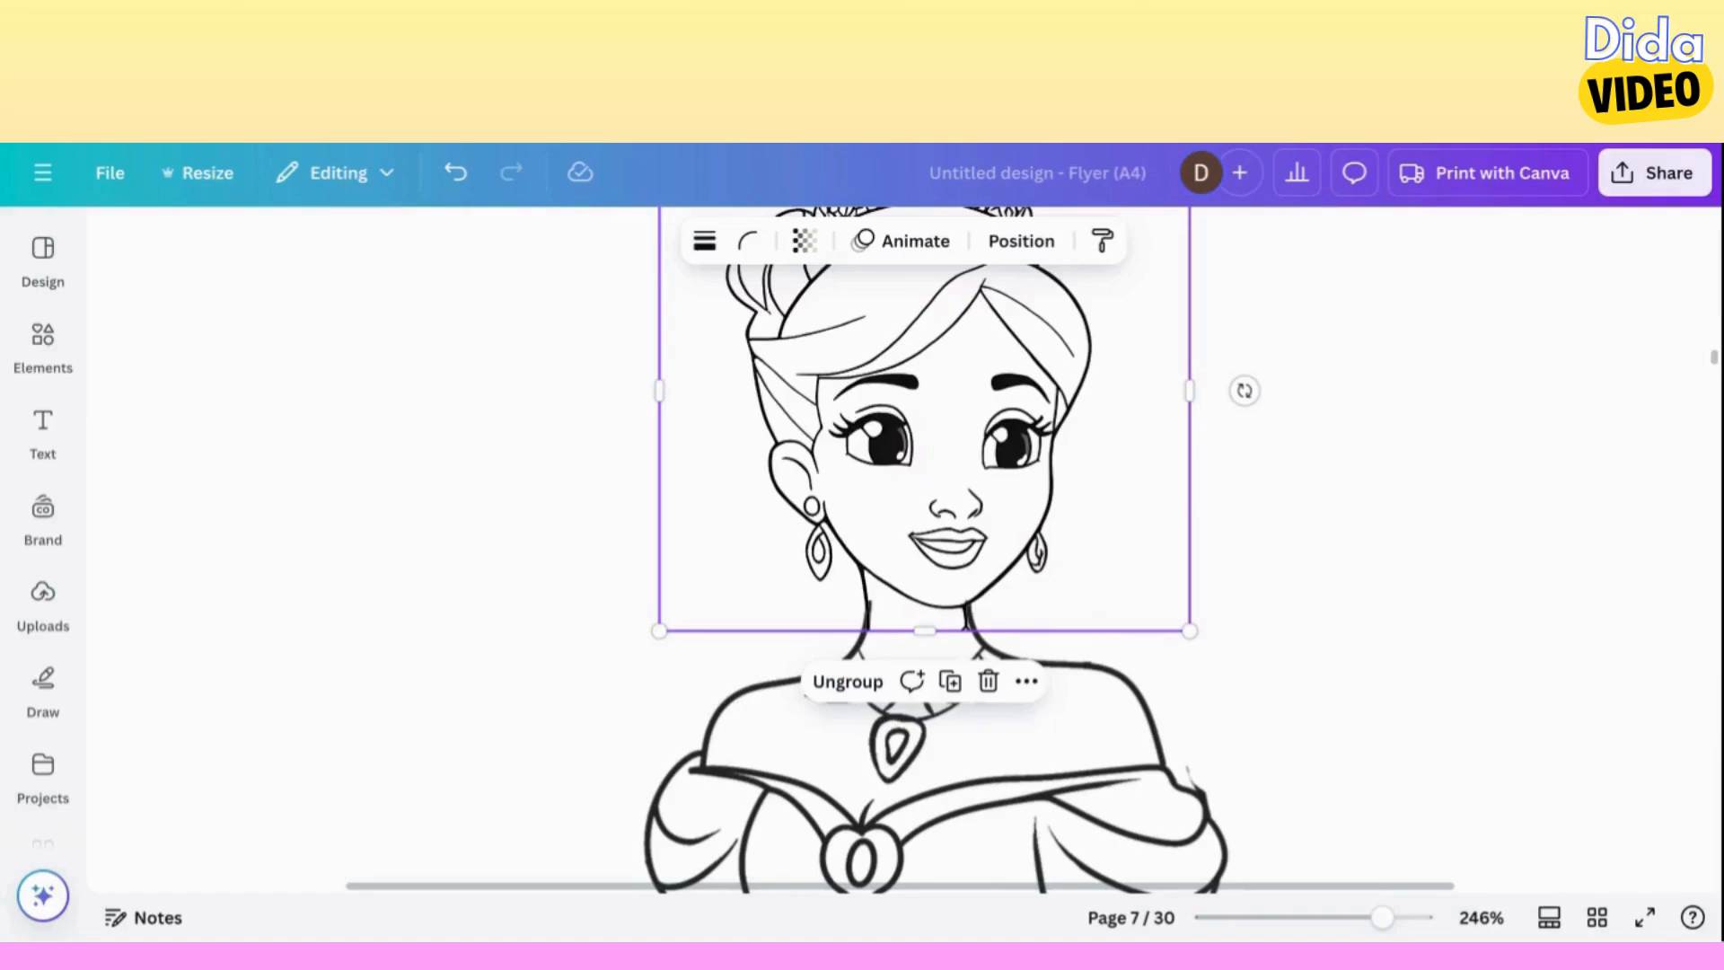
left_click_drag(925, 630, 925, 600)
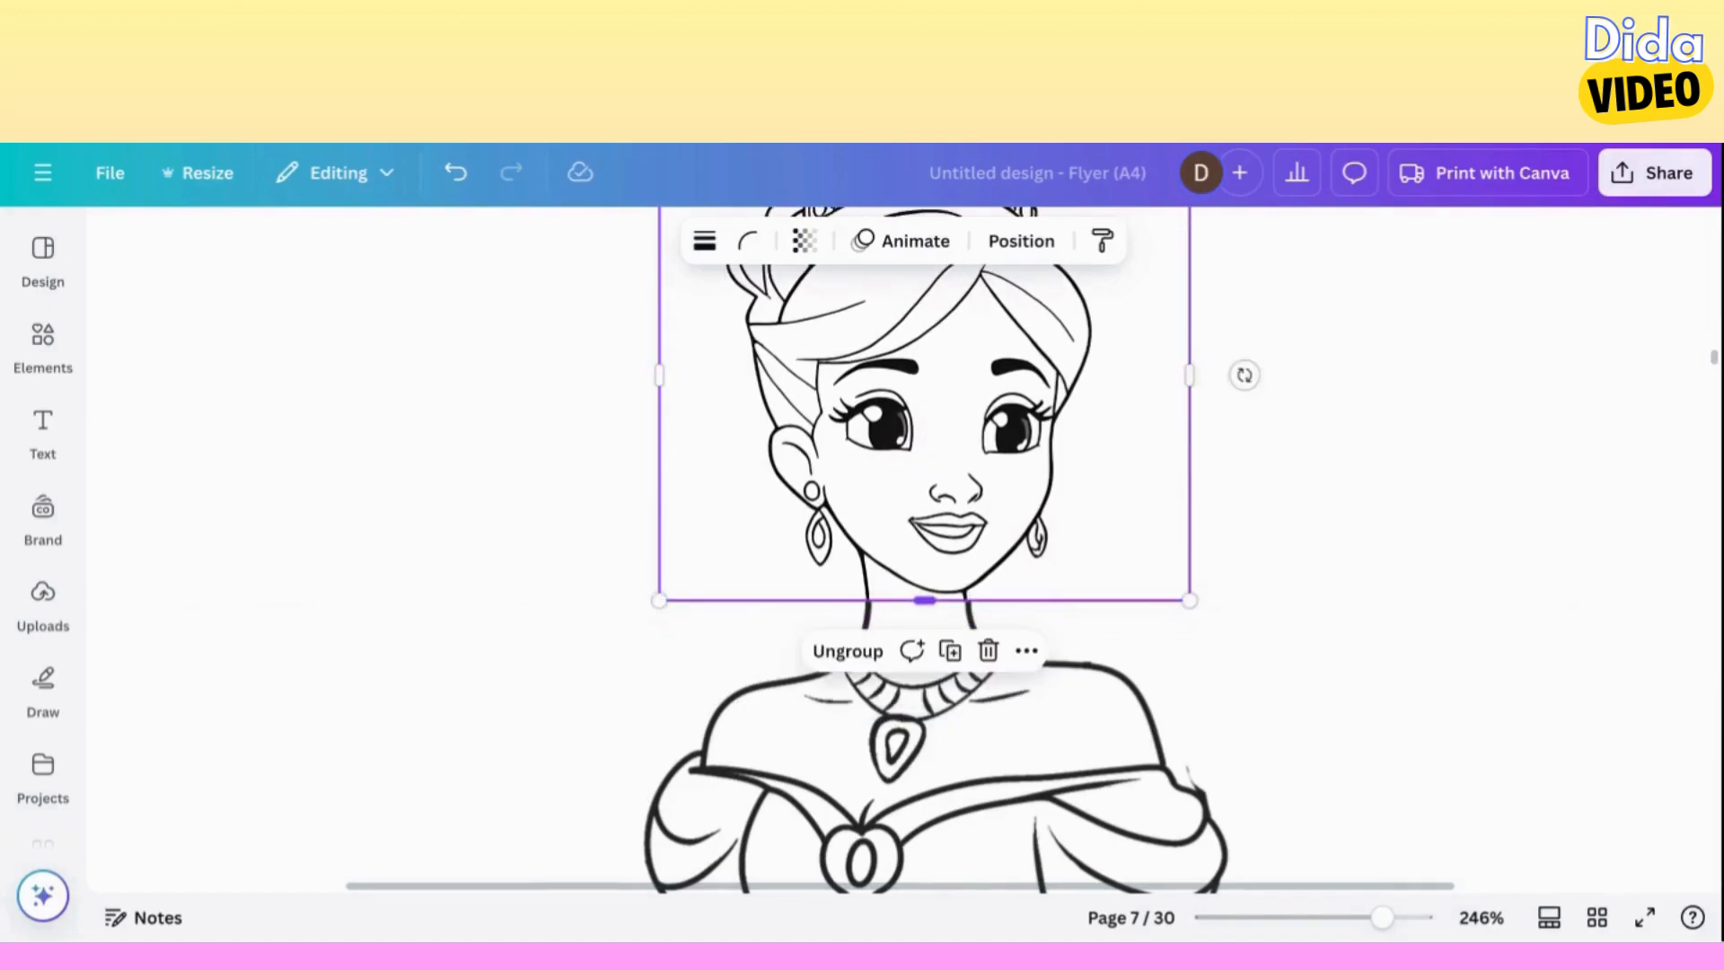
left_click_drag(935, 535, 936, 546)
Show the layer list and enlarge the grouped head very slightly so its chin meets the neck lines.
left_click(1021, 240)
scroll(715, 438, "up", 3)
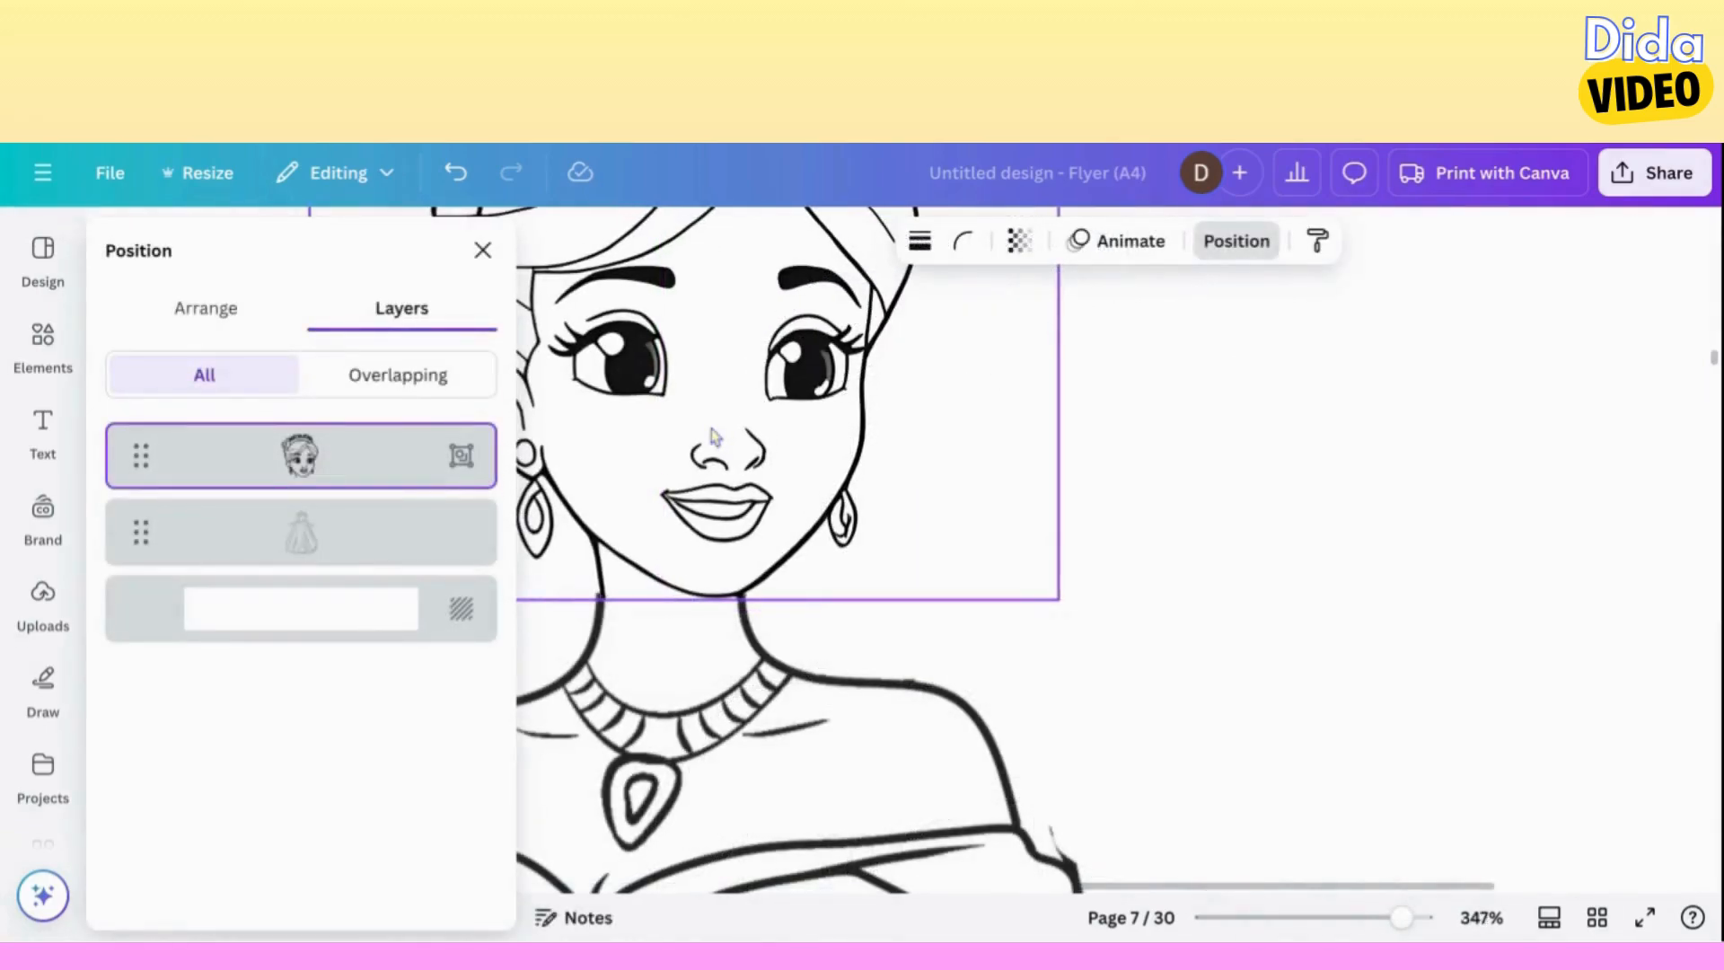
scroll(735, 446, "left", 4)
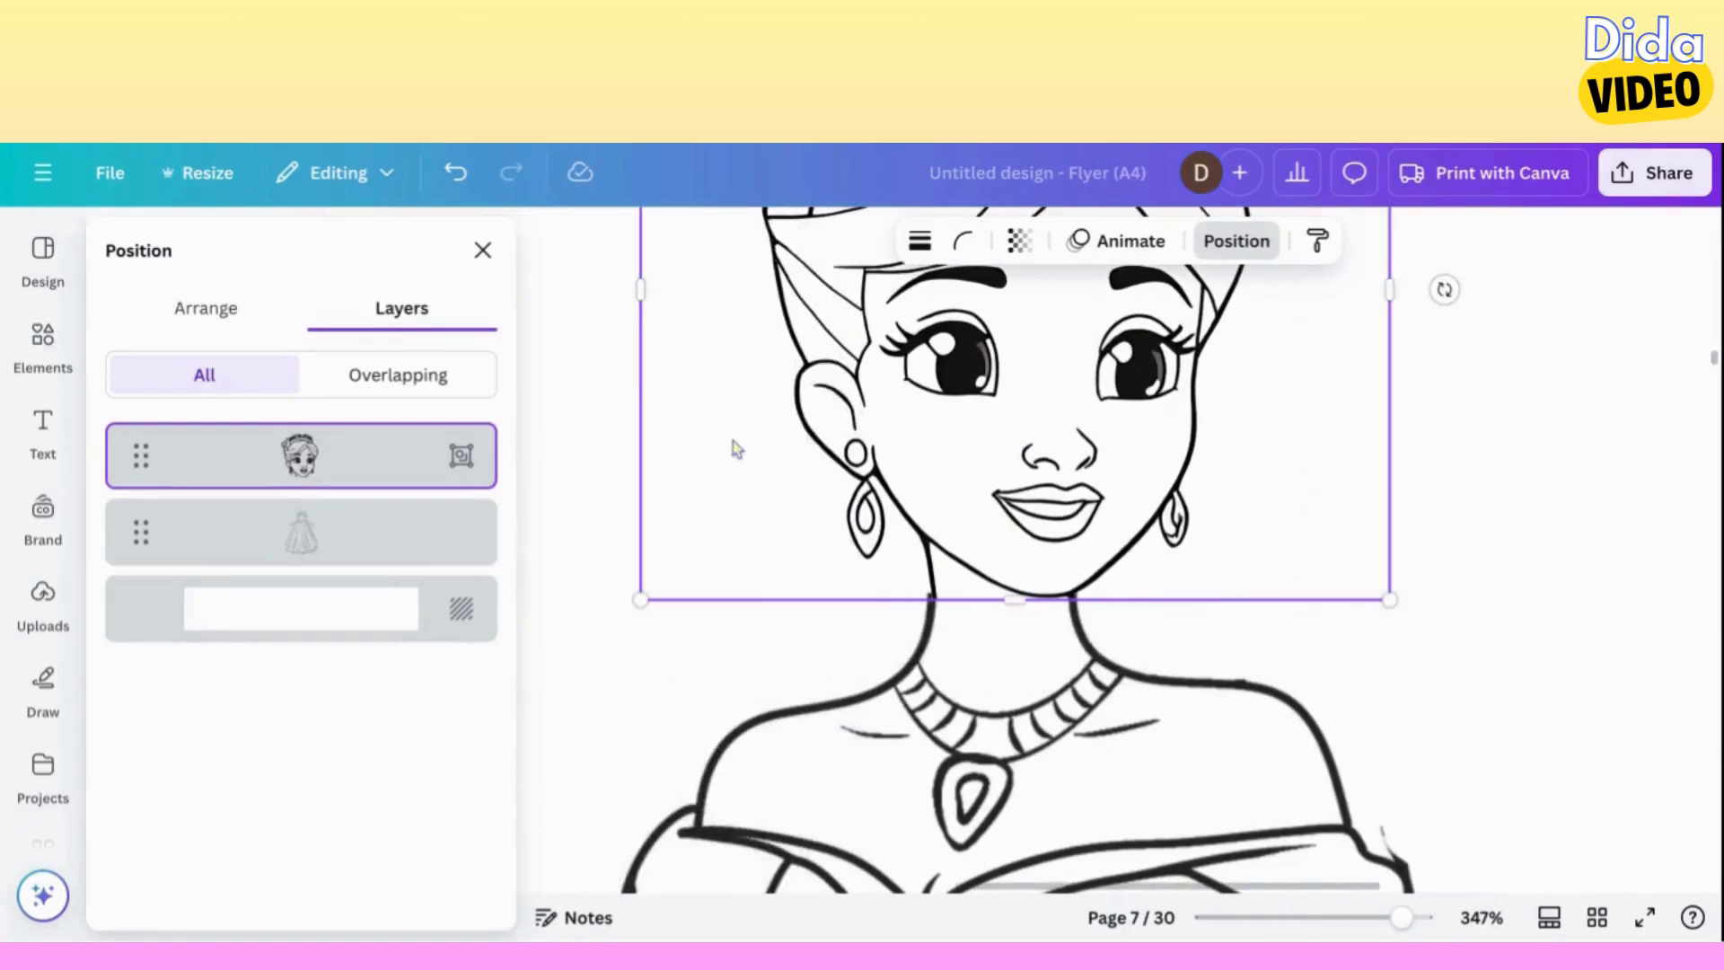
left_click_drag(639, 596, 635, 602)
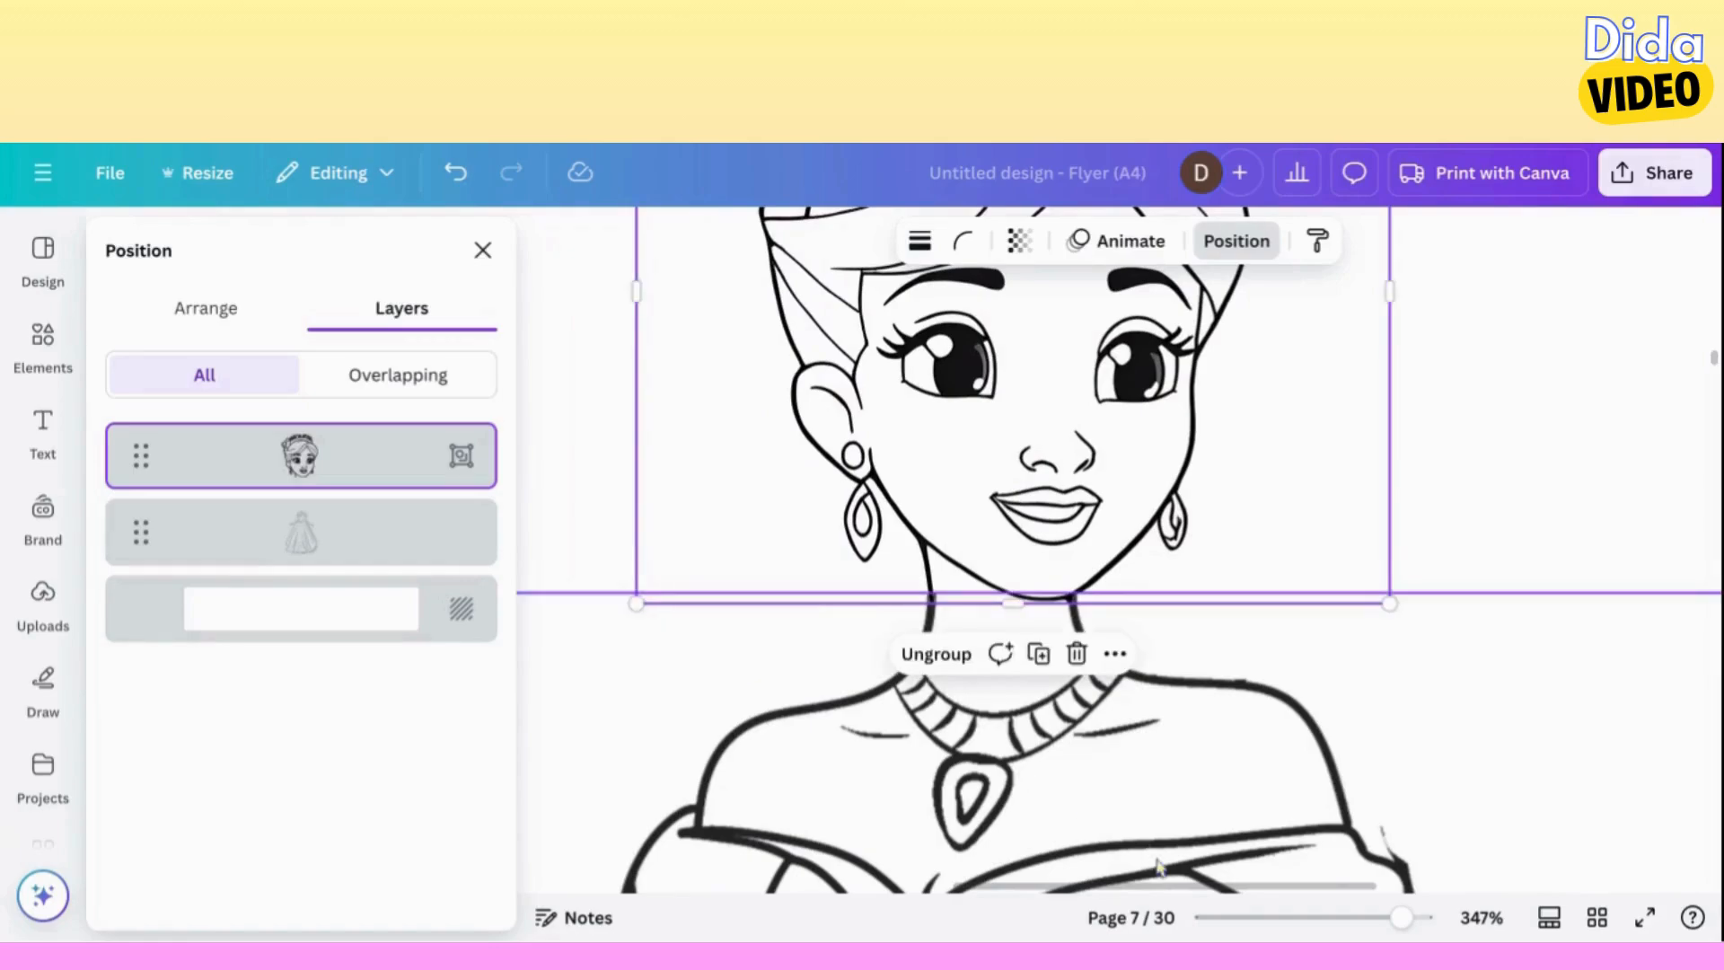
Select the head and the ball gown body on page 7 together and group them into one figure.
left_click(1324, 918)
left_click(1216, 709)
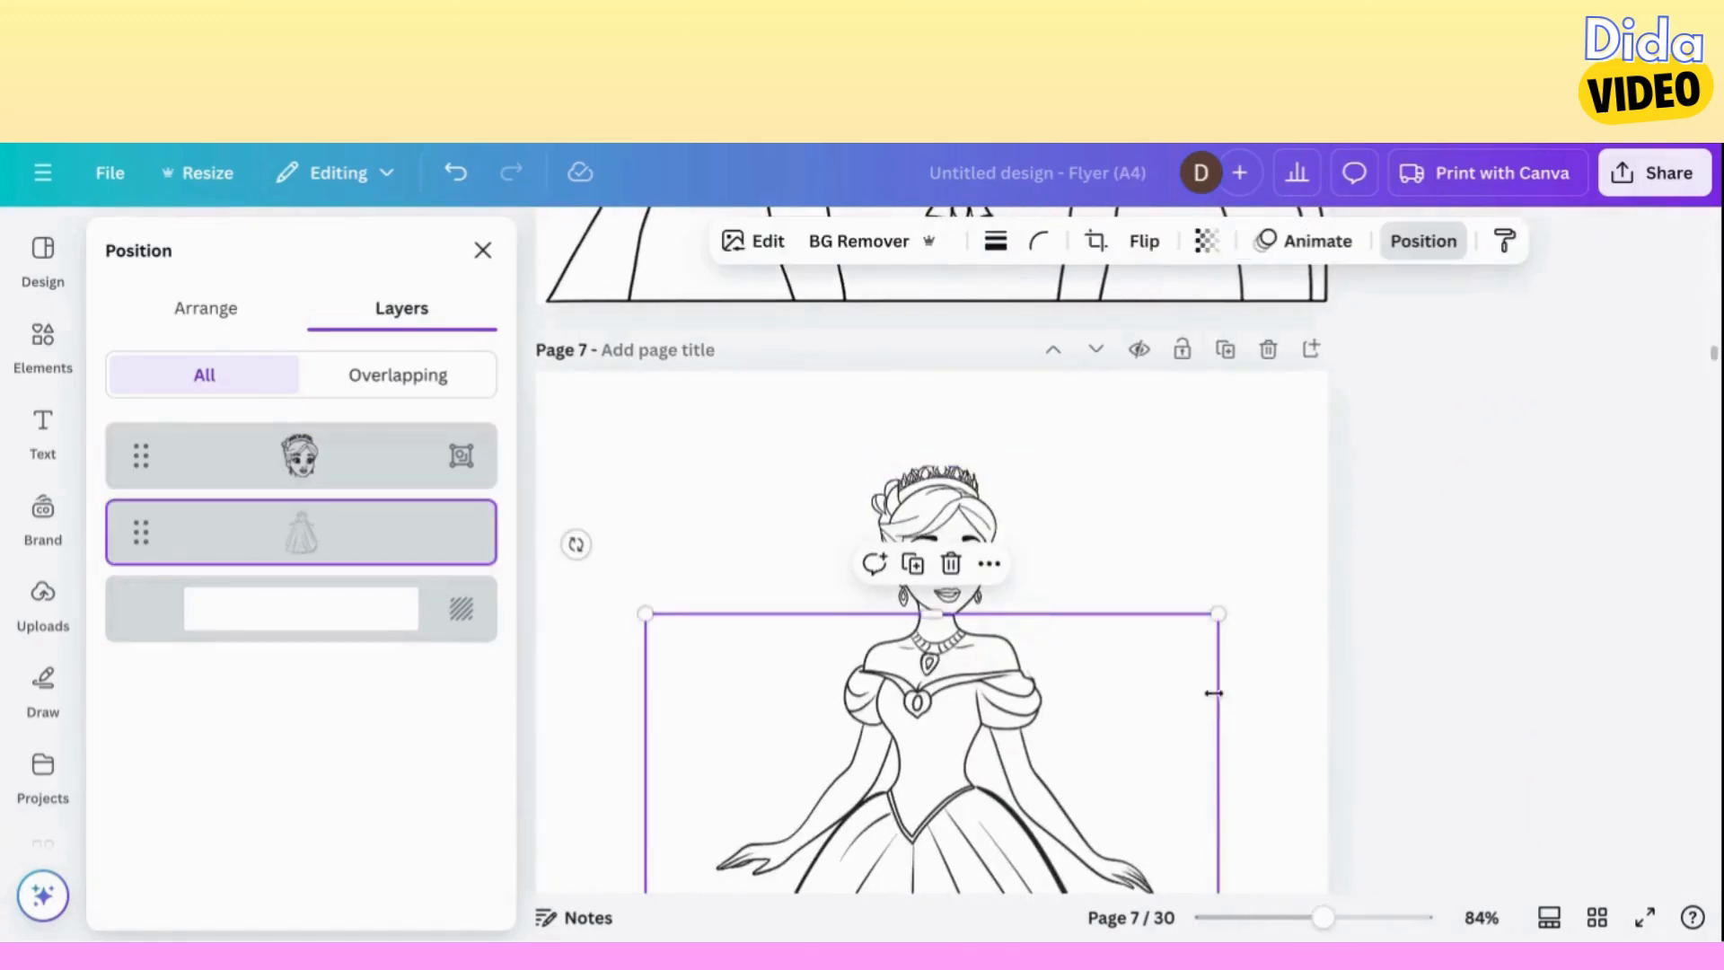
left_click(1222, 542)
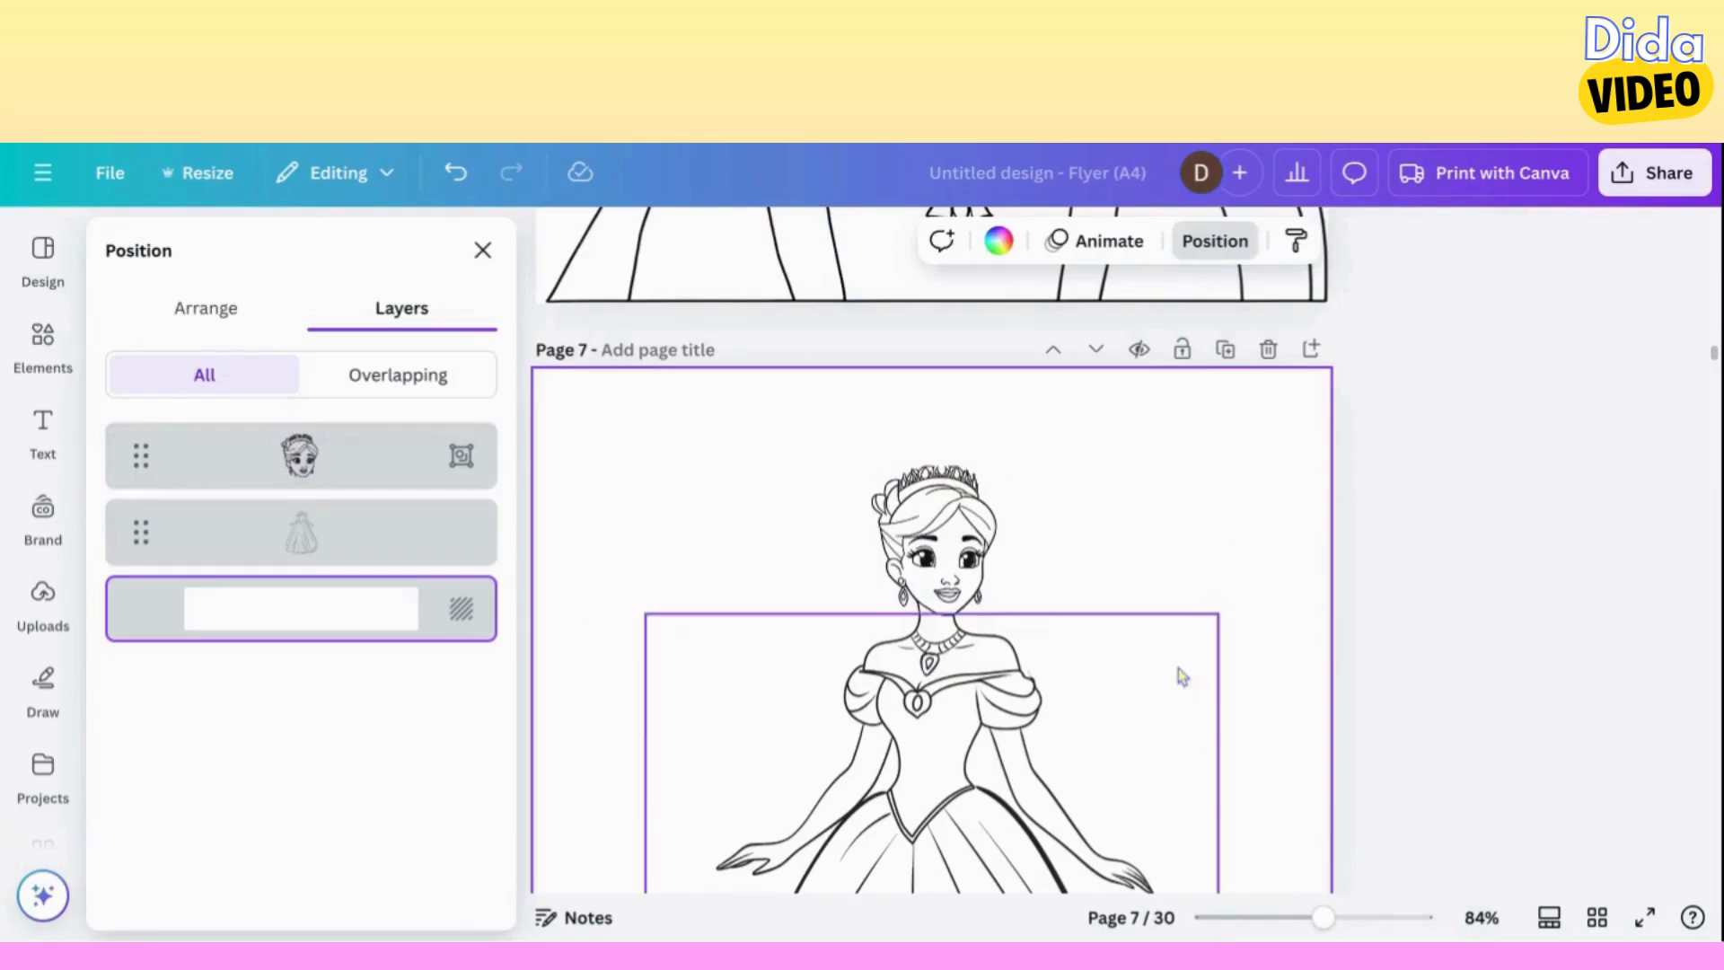
scroll(1178, 668, "down", 3)
left_click(1265, 919)
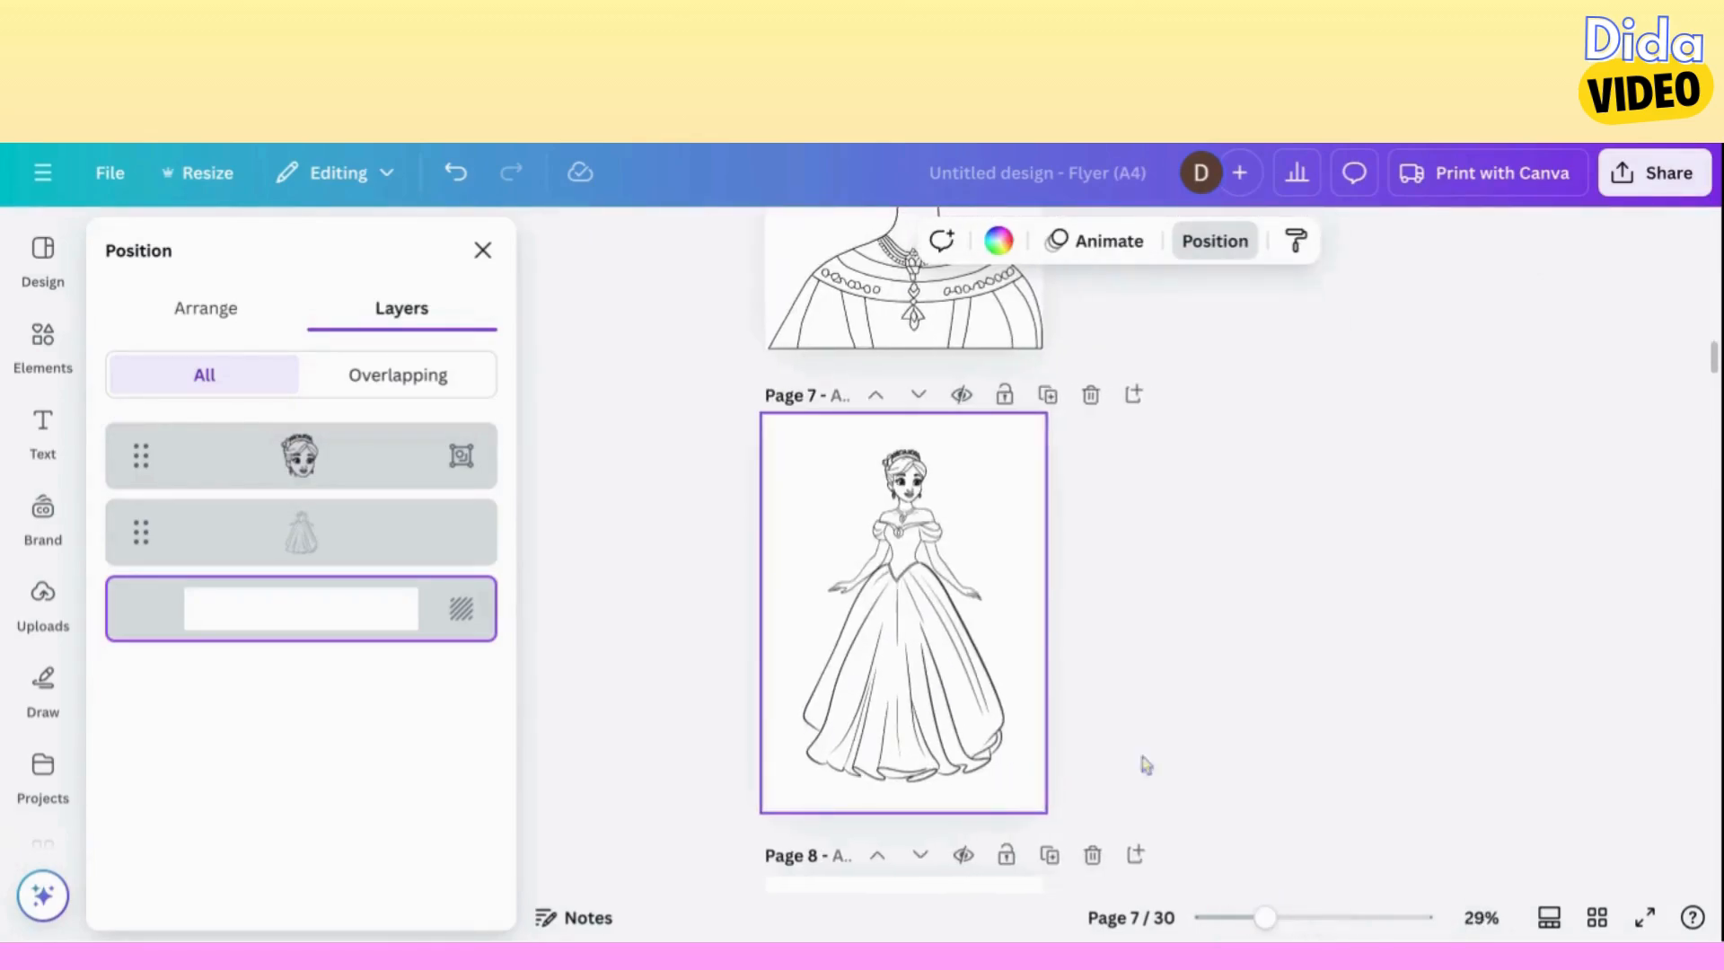
left_click(1169, 687)
left_click(1293, 918)
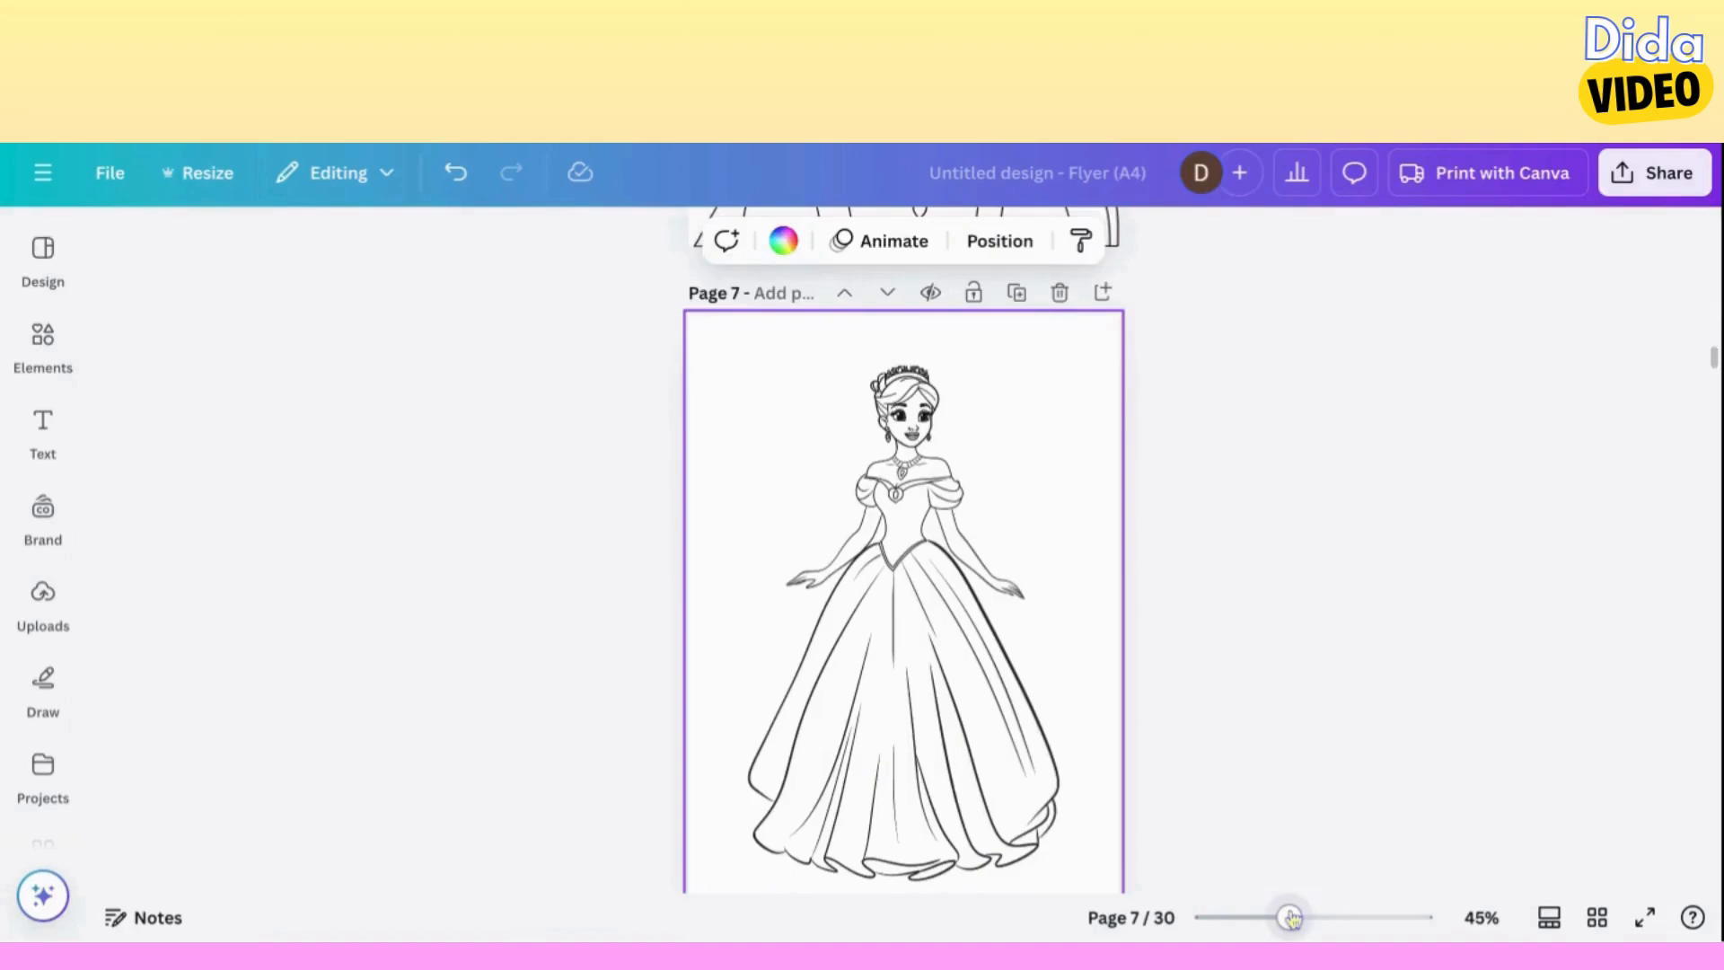
left_click_drag(1292, 921, 1278, 919)
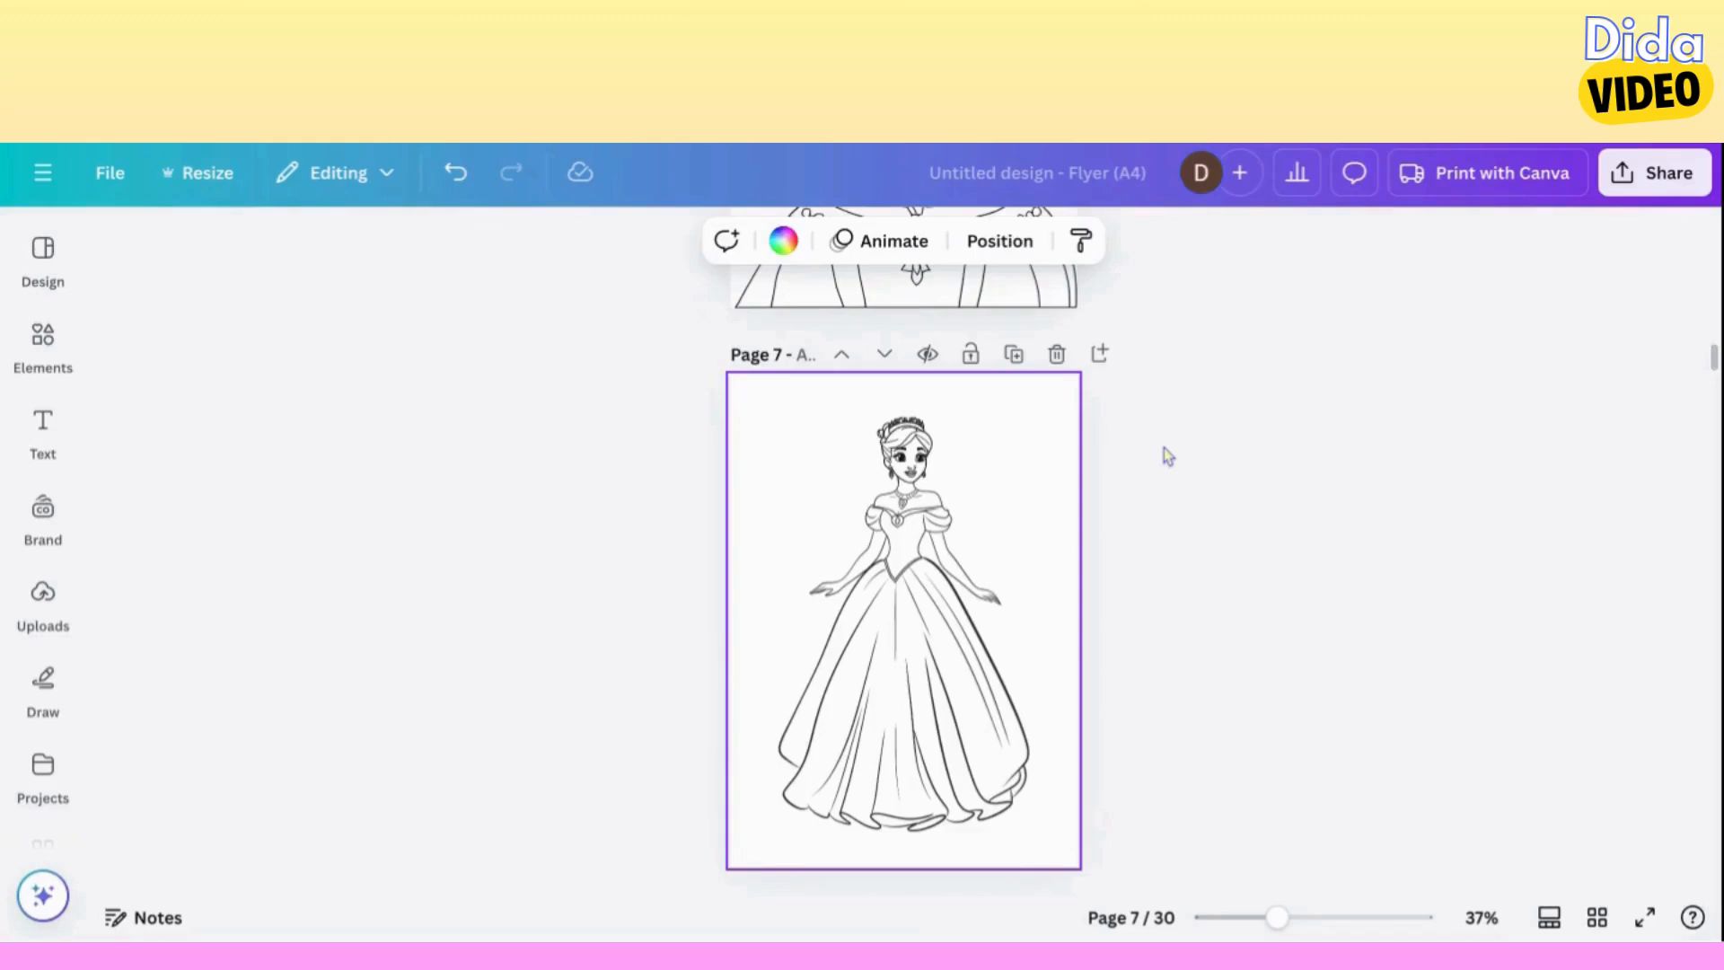
mouse_move(1164, 447)
left_mouse_down()
mouse_move(924, 539)
mouse_move(790, 660)
left_mouse_up()
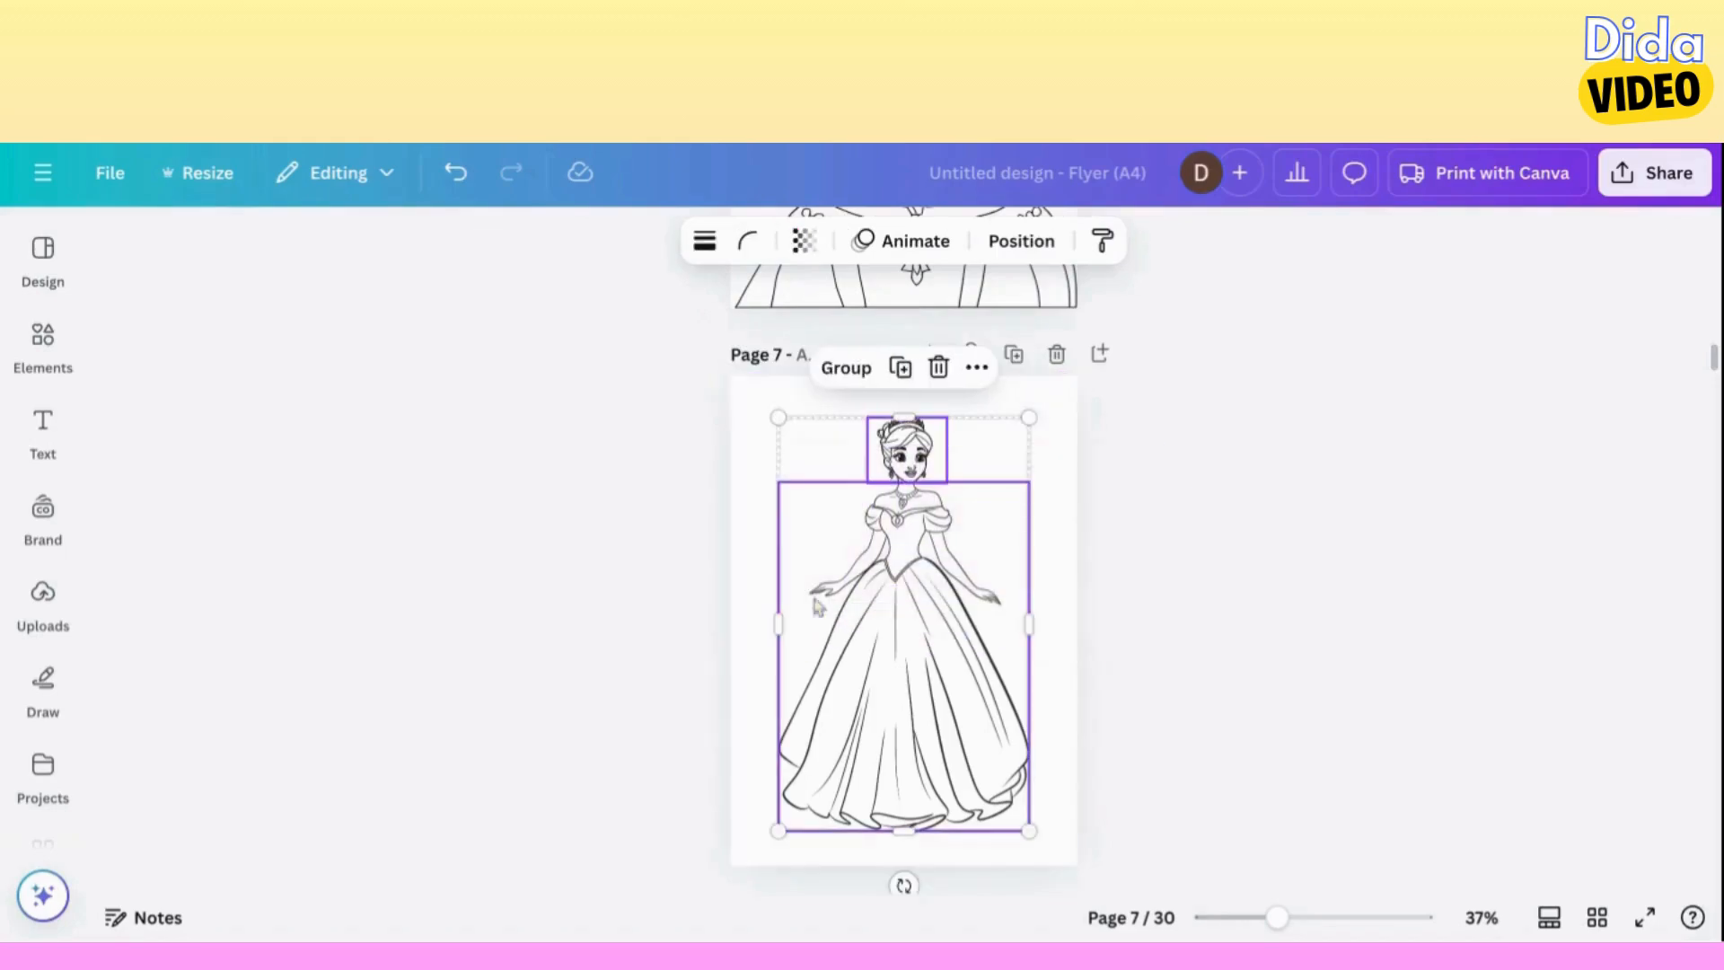
left_click(842, 370)
left_click(1052, 456)
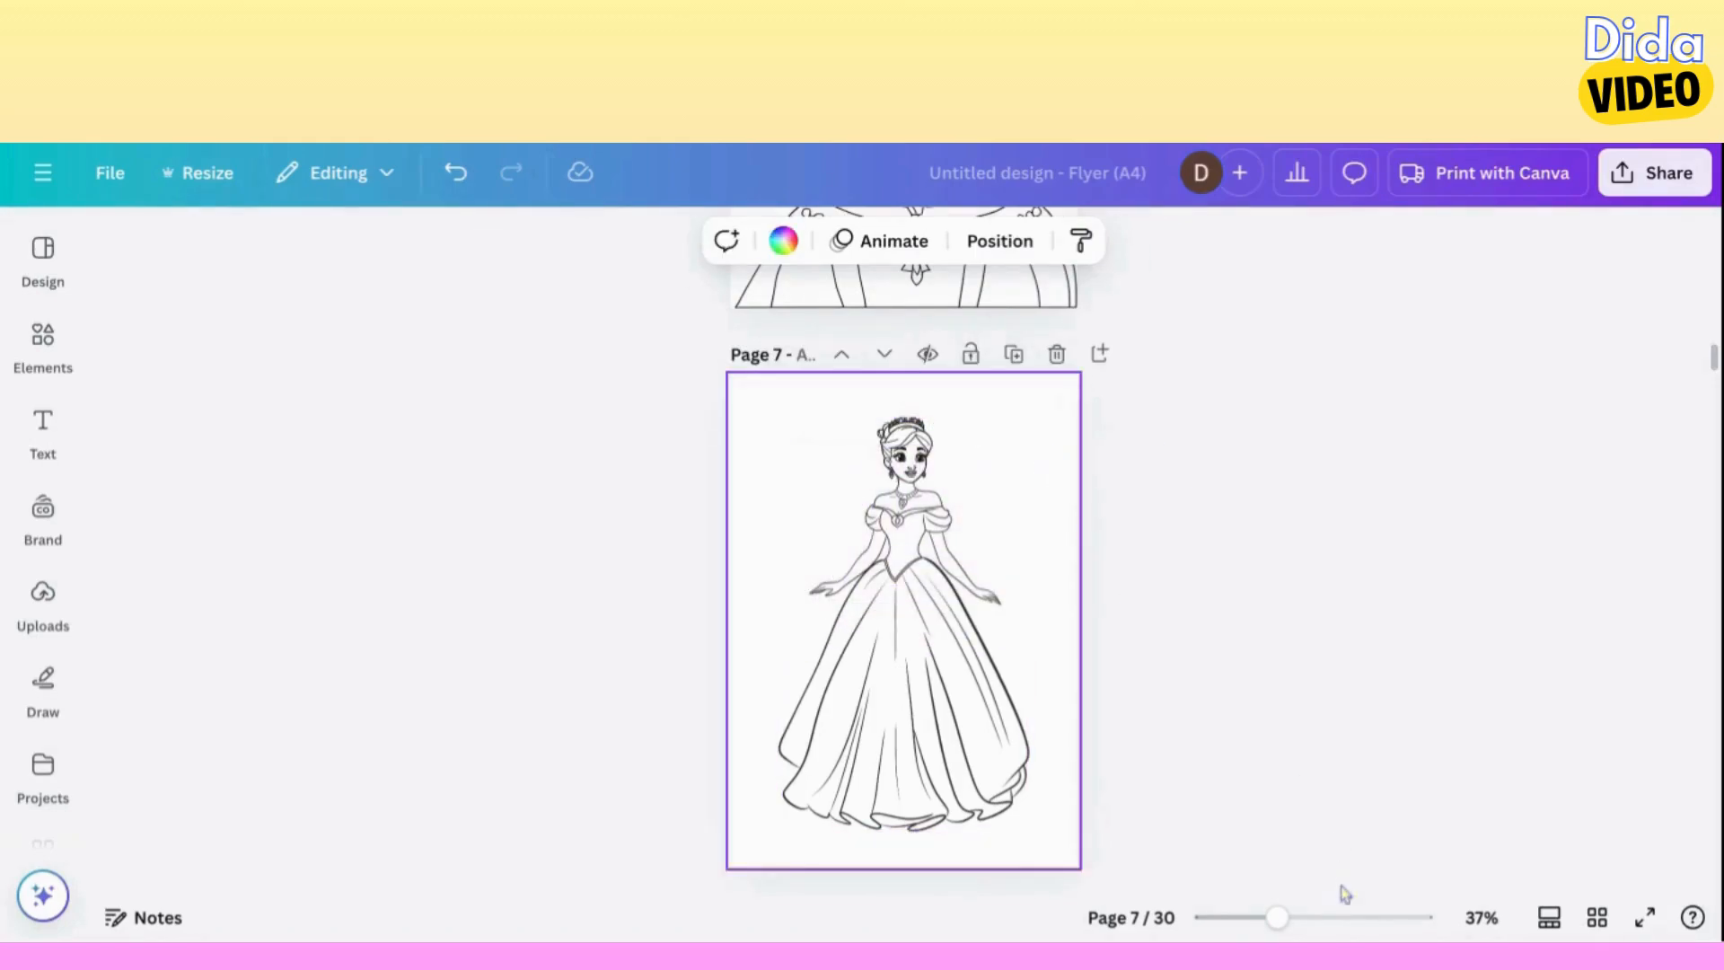
Examine the combined princess figure on page 7 from the tiara to the gown's skirt.
left_click(1325, 919)
scroll(1240, 681, "up", 3)
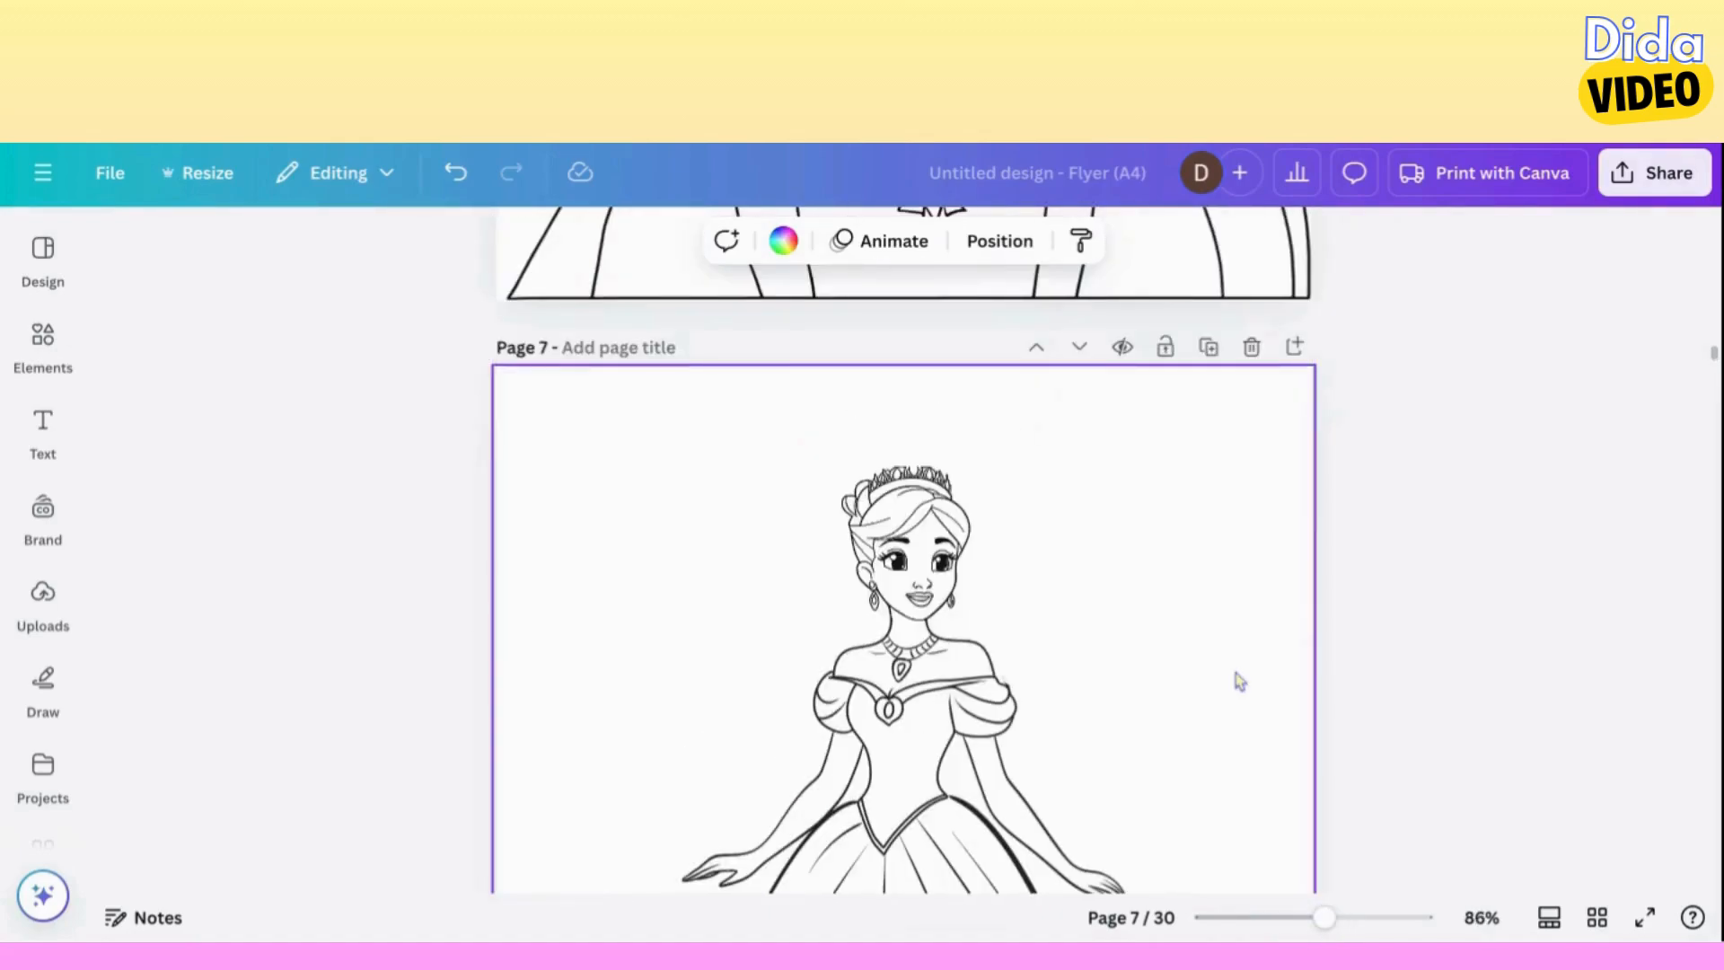
scroll(1237, 682, "down", 4)
scroll(1237, 682, "down", 4)
scroll(1237, 682, "up", 3)
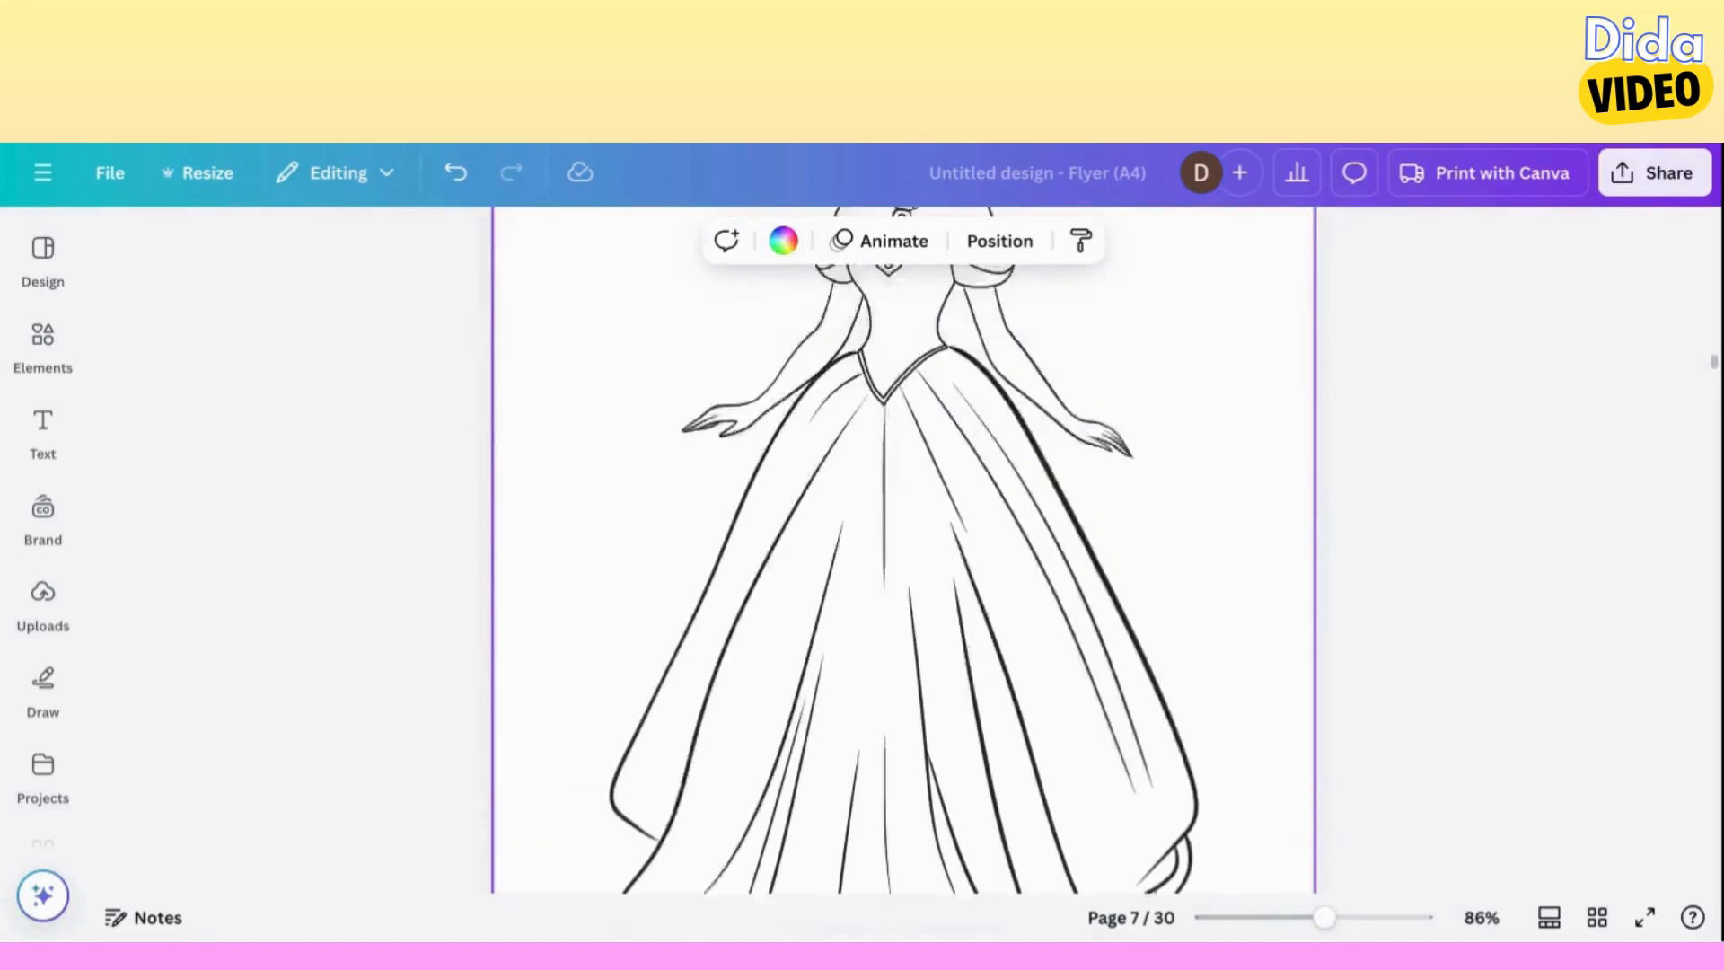
scroll(903, 550, "up", 4)
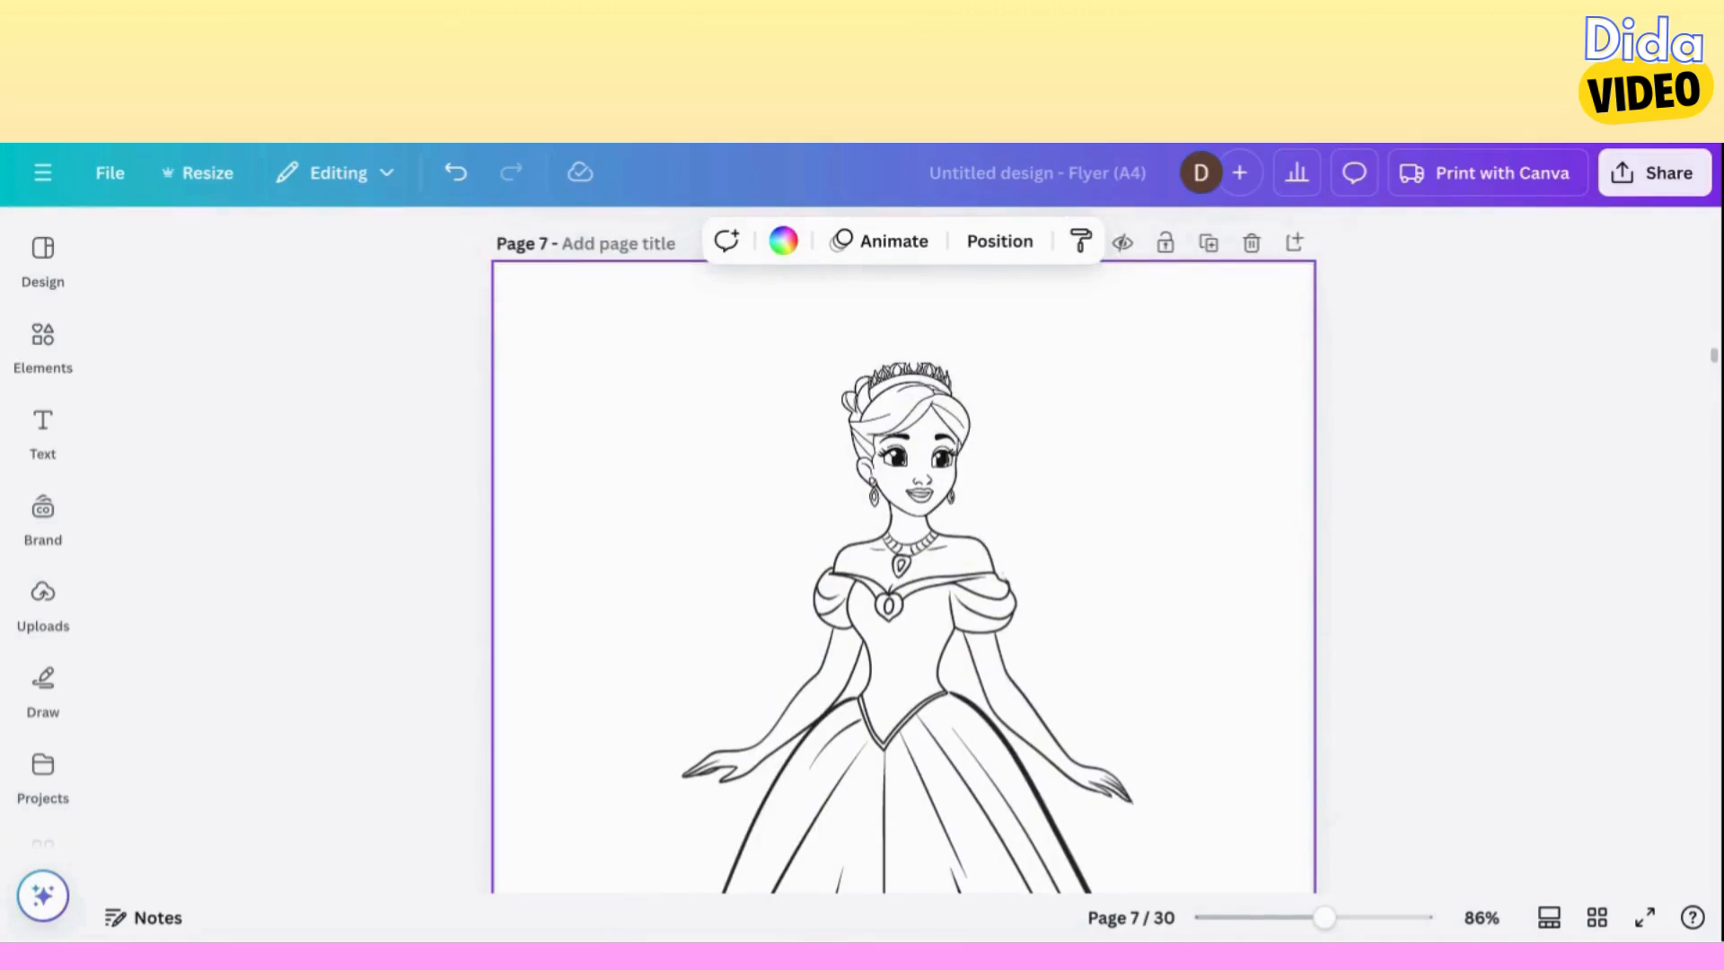